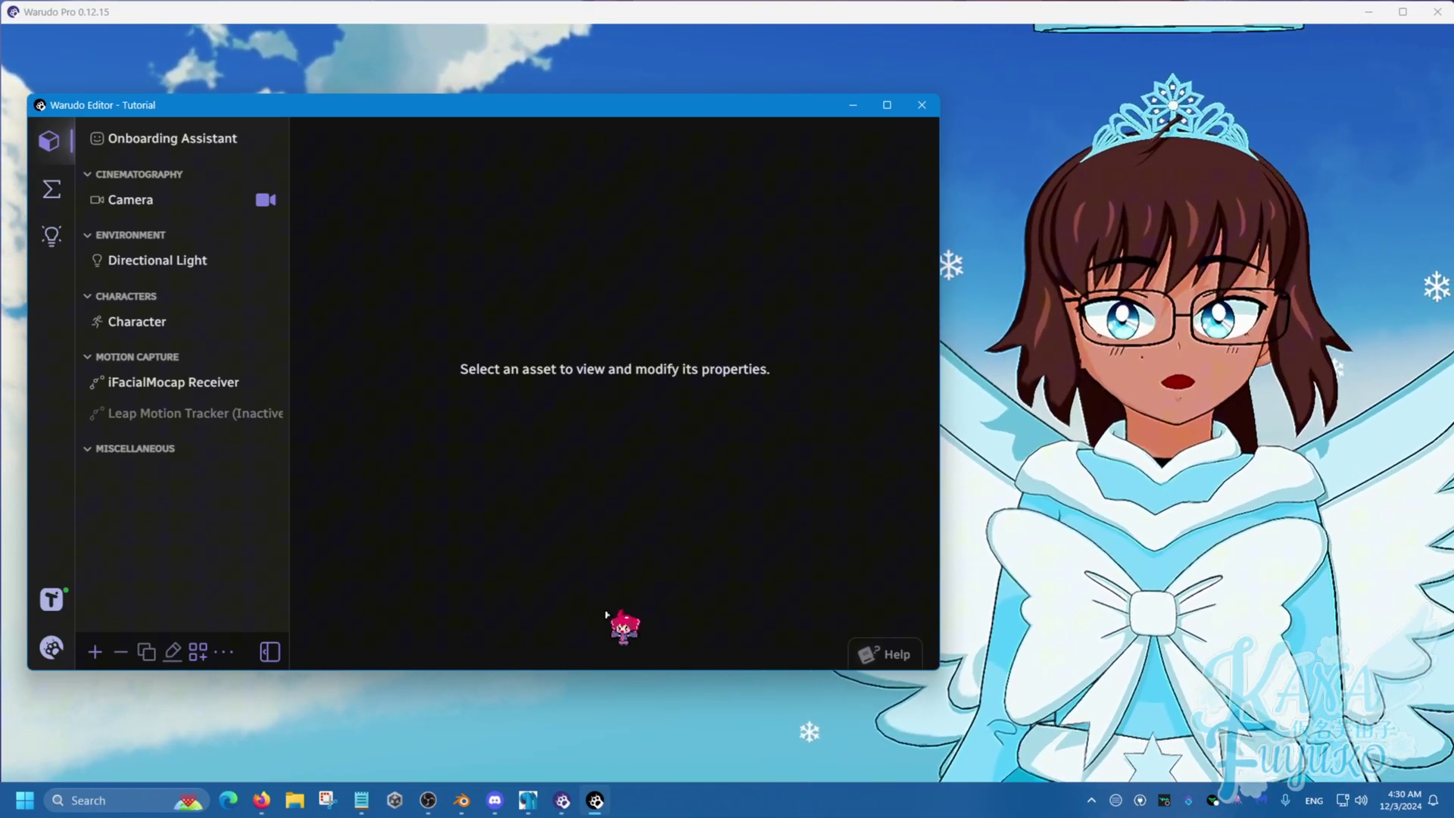
Step: Move the desktop pet over to the character's collar
{"action": "left_click_drag", "start_coordinate": [606, 615], "coordinate": [1007, 403]}
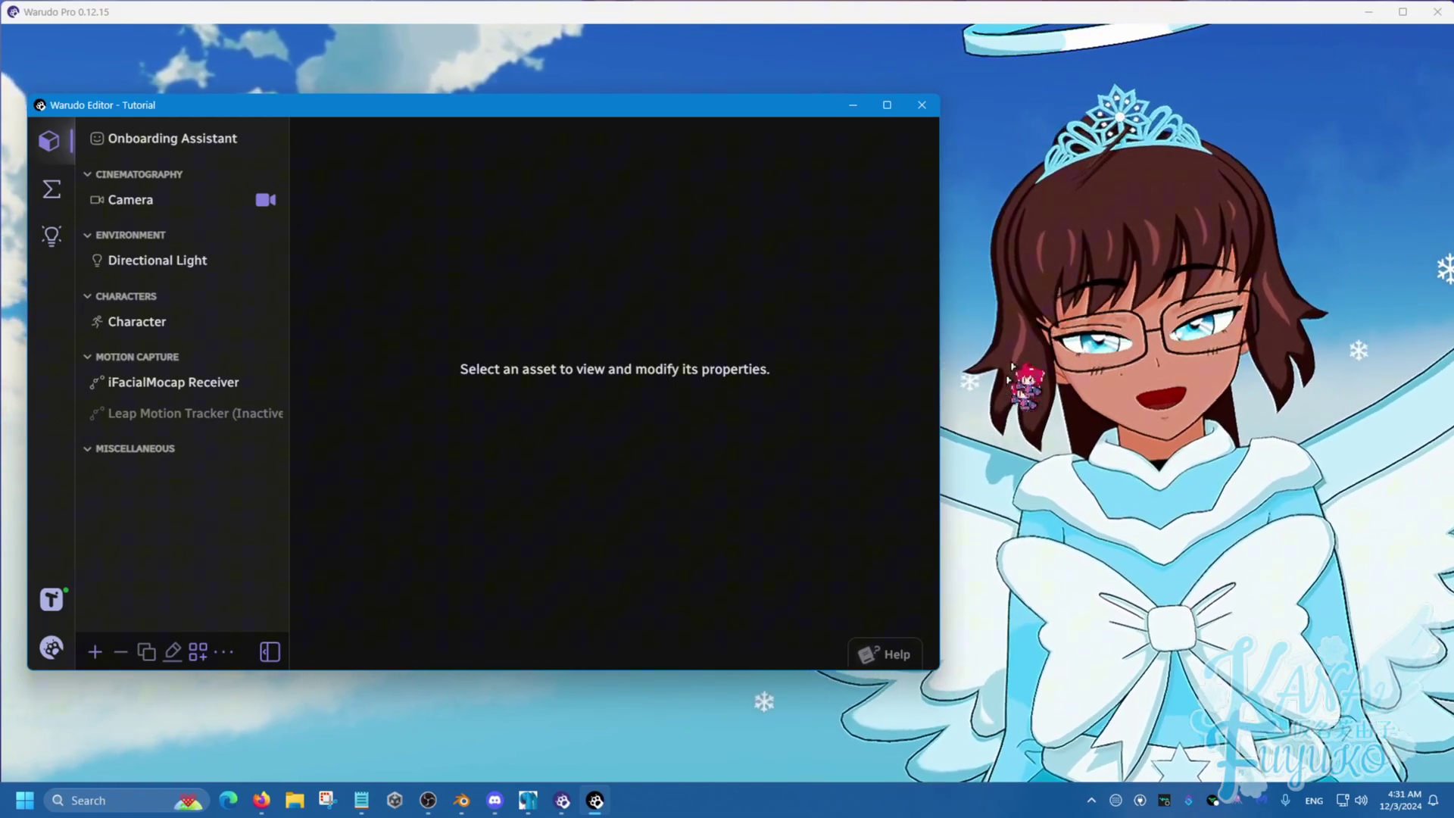
{"action": "left_click_drag", "start_coordinate": [1274, 151], "coordinate": [1106, 513]}
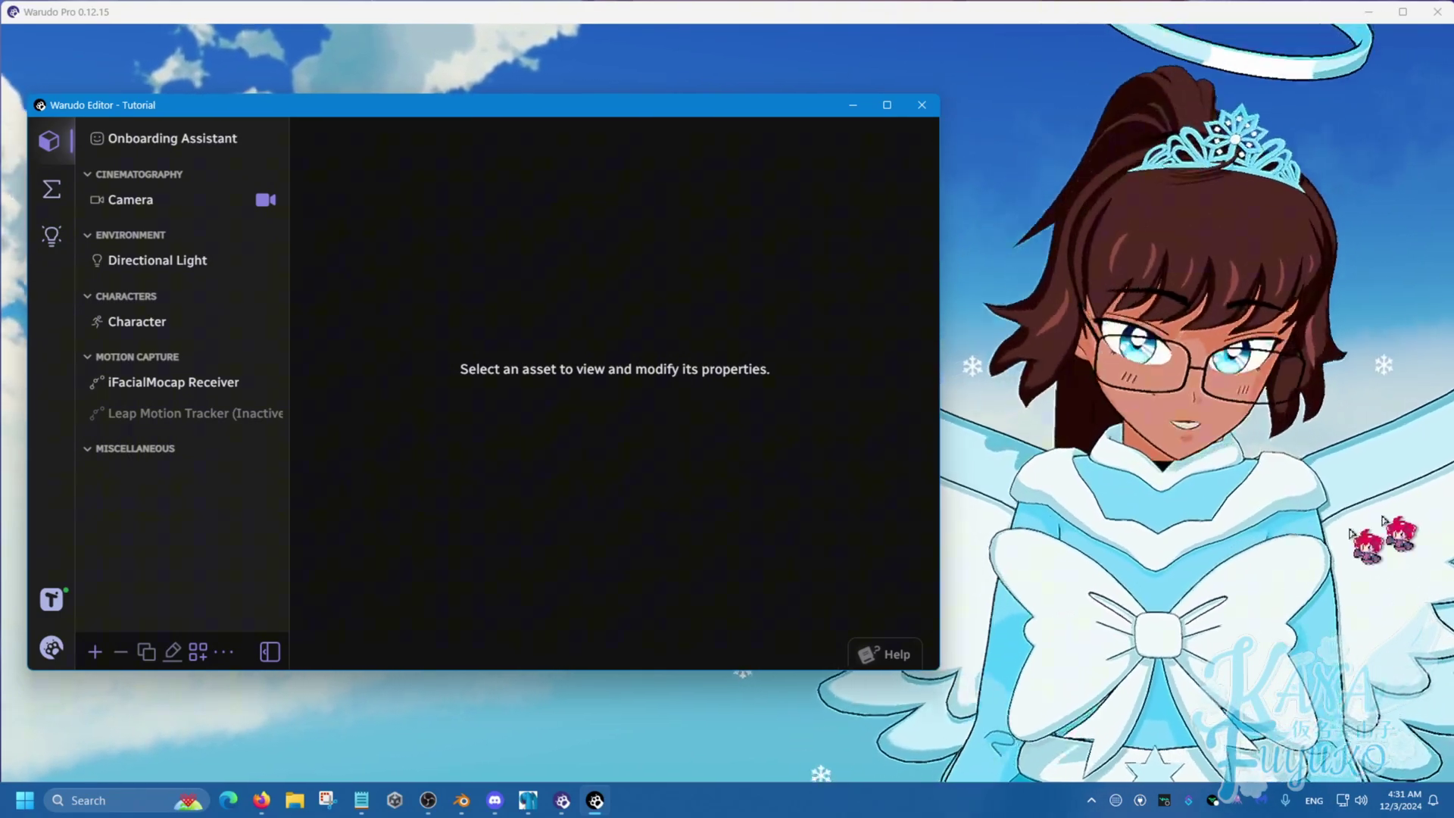
{"action": "left_click_drag", "start_coordinate": [1260, 525], "coordinate": [1251, 527]}
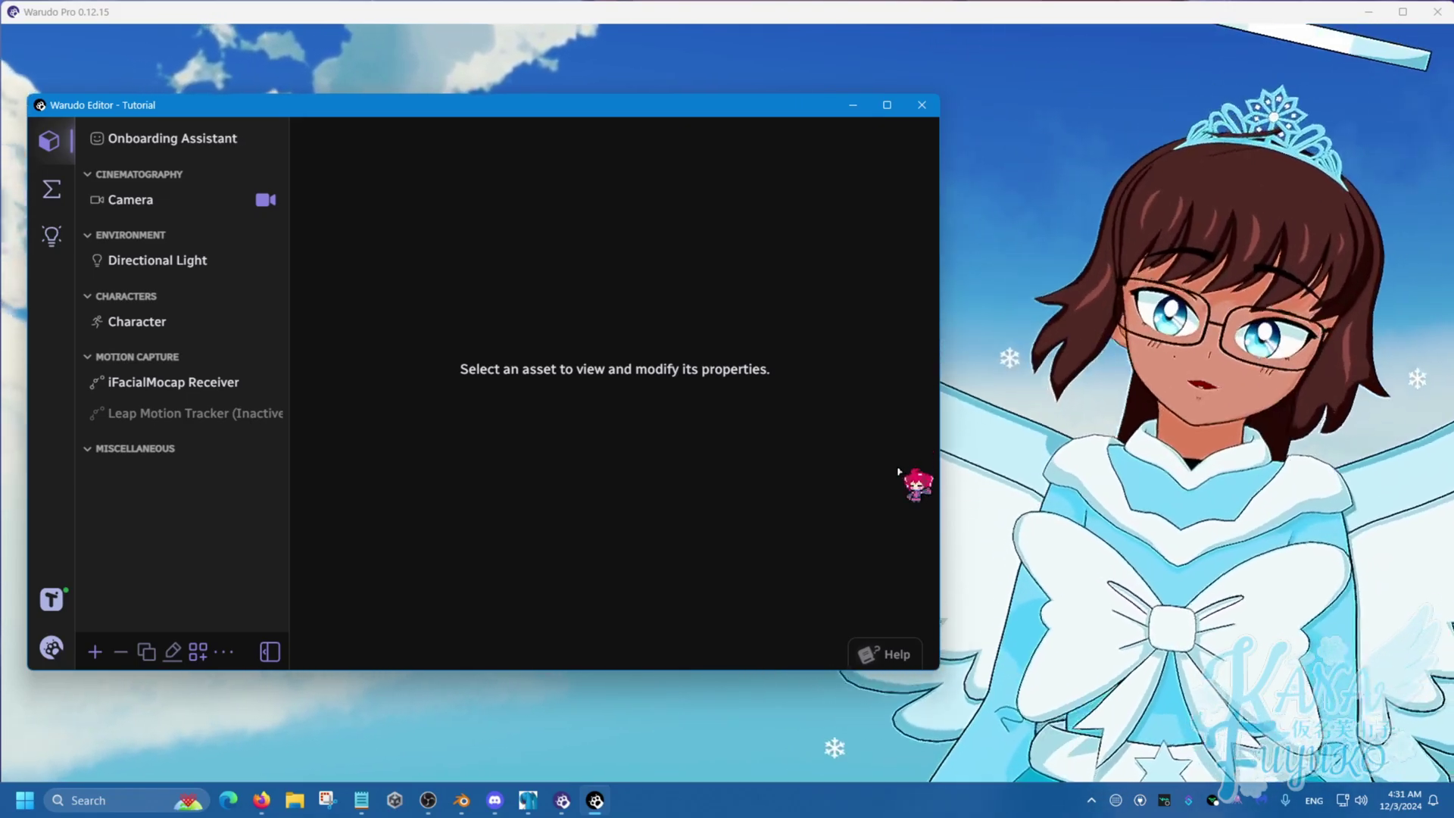
Step: Add a Lattice Deformer asset from the Miscellaneous category
{"action": "left_click", "coordinate": [95, 652]}
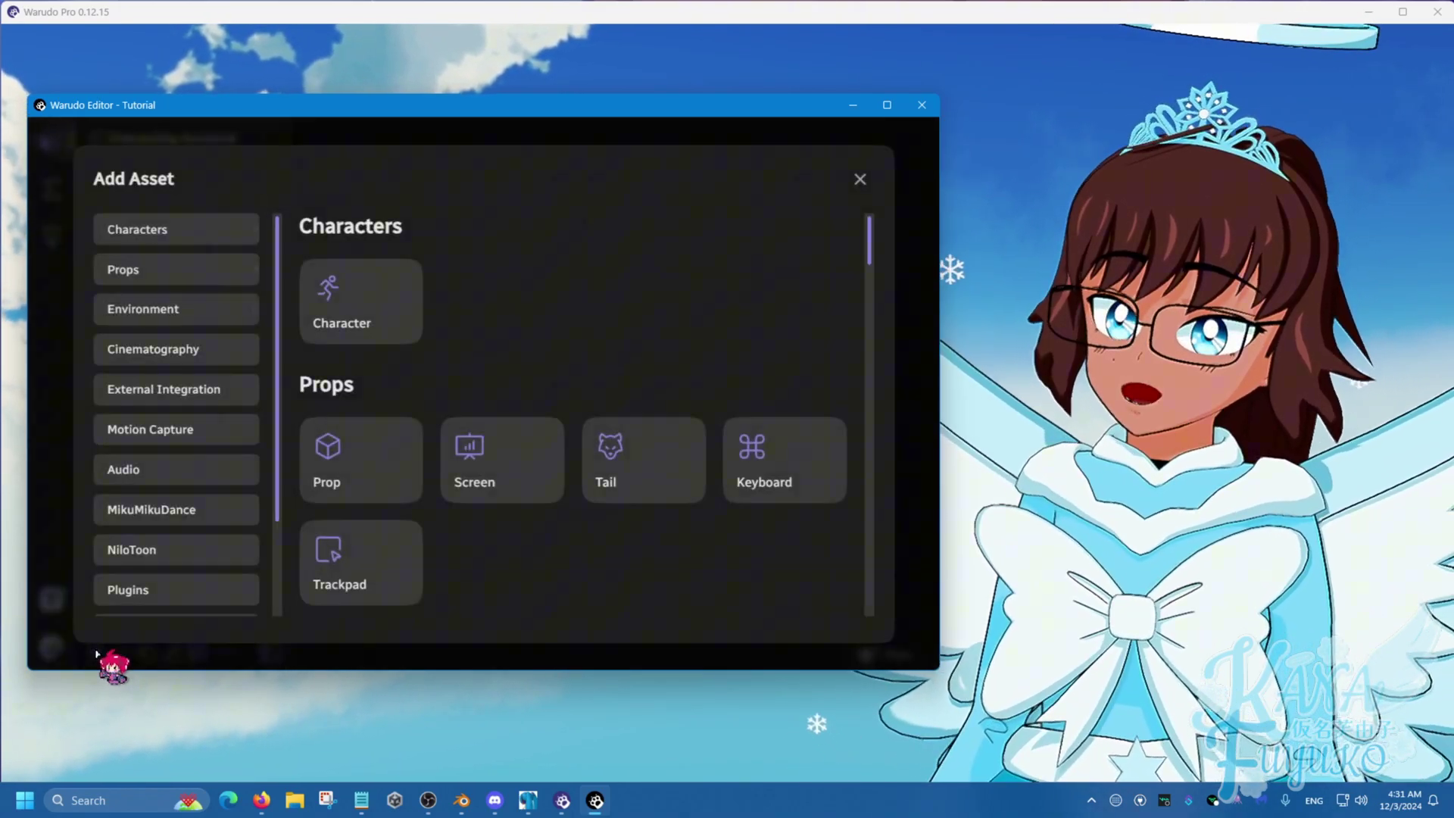
{"action": "scroll", "coordinate": [178, 485], "scroll_direction": "down", "scroll_amount": 3}
{"action": "left_click", "coordinate": [176, 593]}
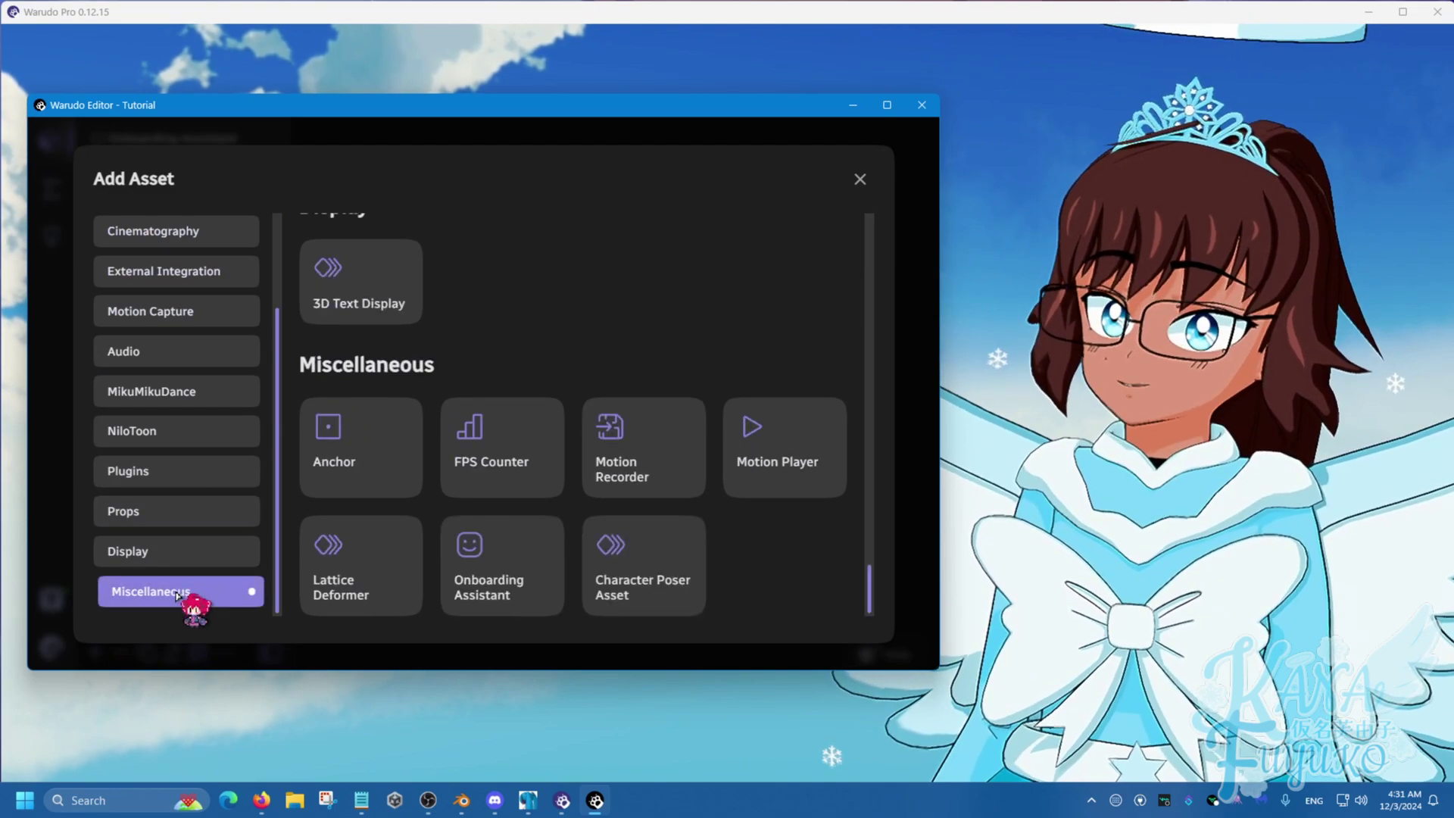
{"action": "left_click", "coordinate": [356, 574]}
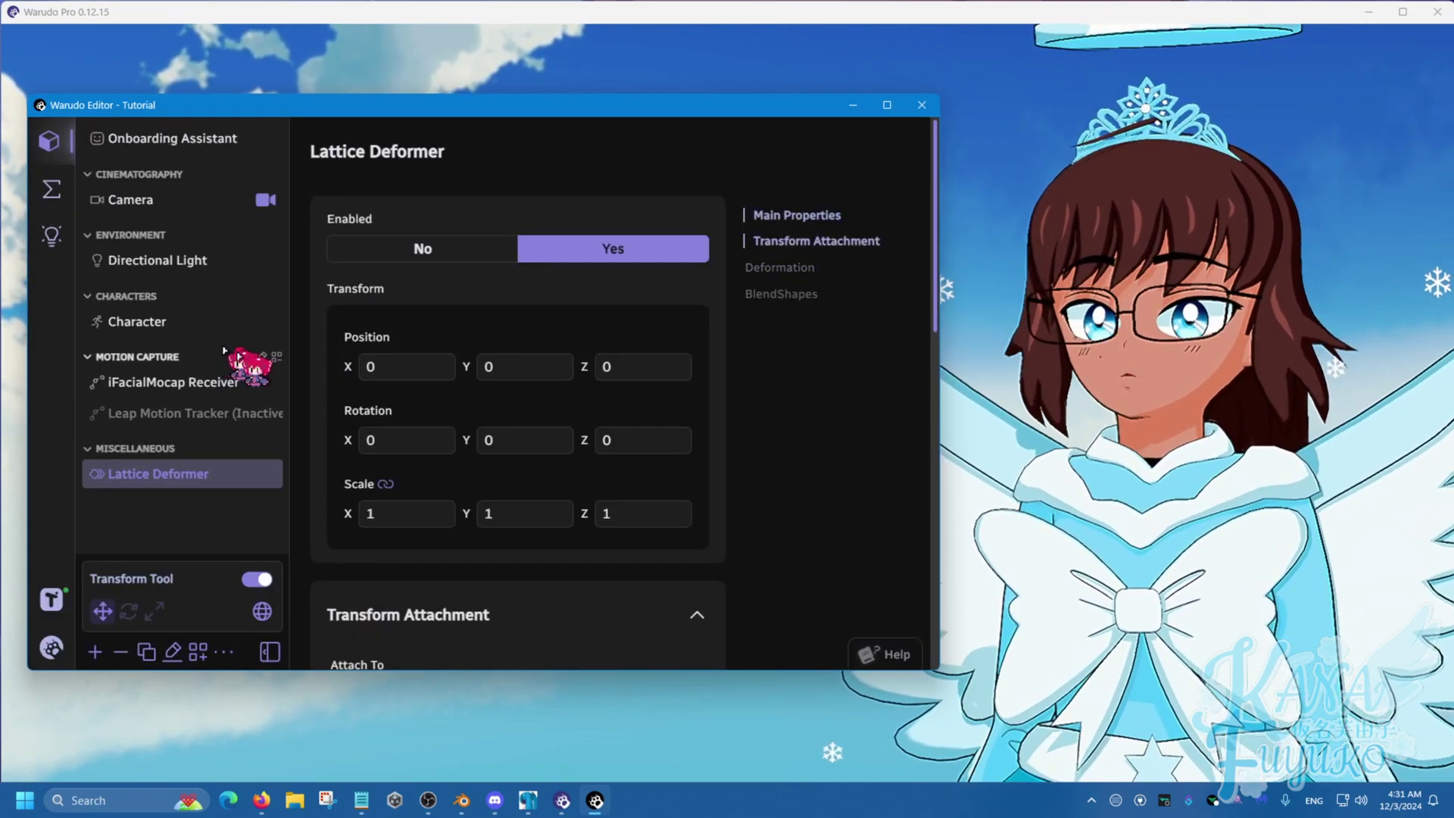
Step: Inspect the lattice cage around the avatar, then scroll the editor to Transform Attachment
{"action": "left_click", "coordinate": [1019, 444]}
{"action": "scroll", "coordinate": [1030, 430], "scroll_direction": "down", "scroll_amount": 6}
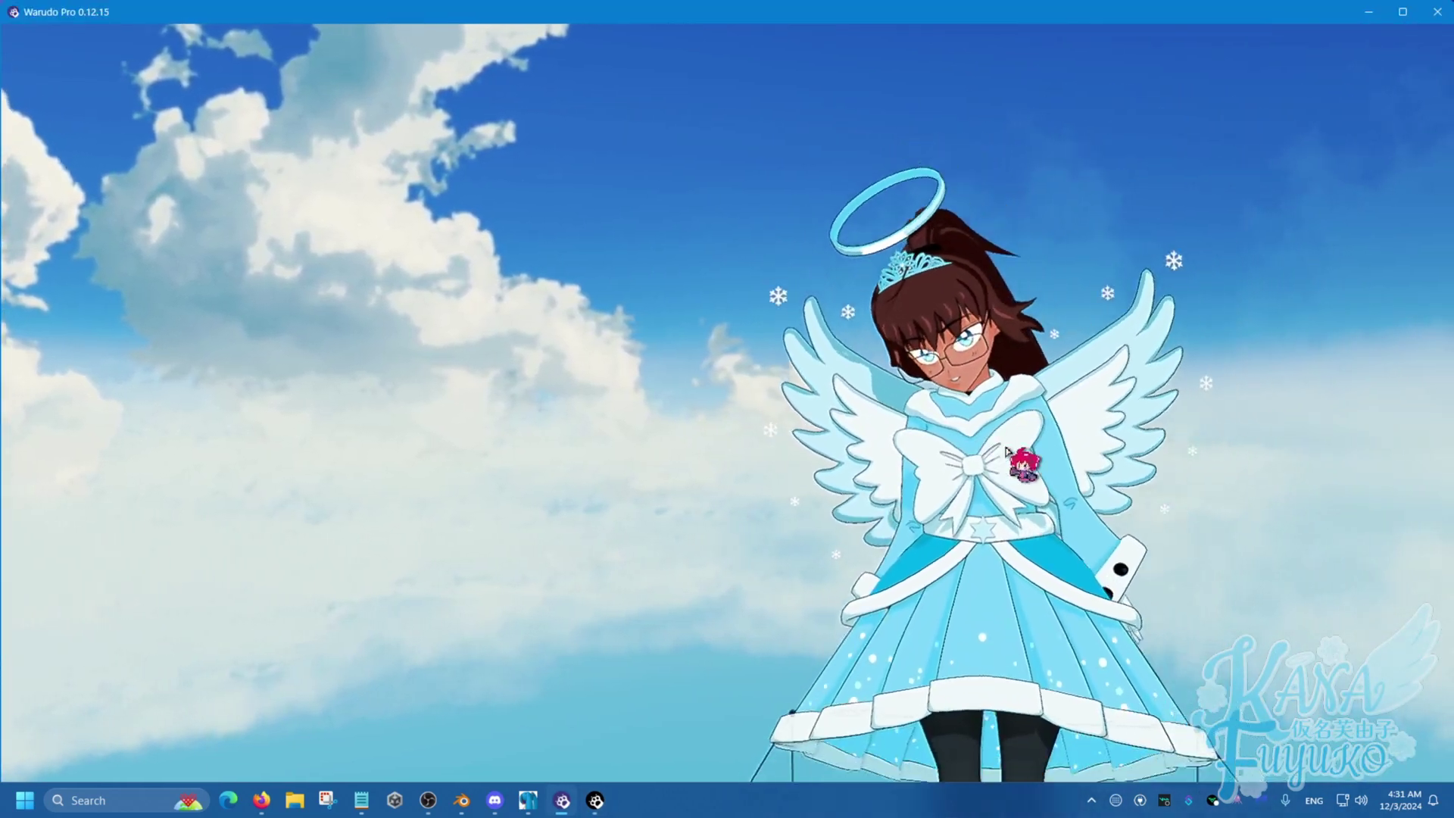
{"action": "scroll", "coordinate": [1006, 452], "scroll_direction": "down", "scroll_amount": 2}
{"action": "middle_click_drag", "start_coordinate": [1006, 452], "coordinate": [1134, 305]}
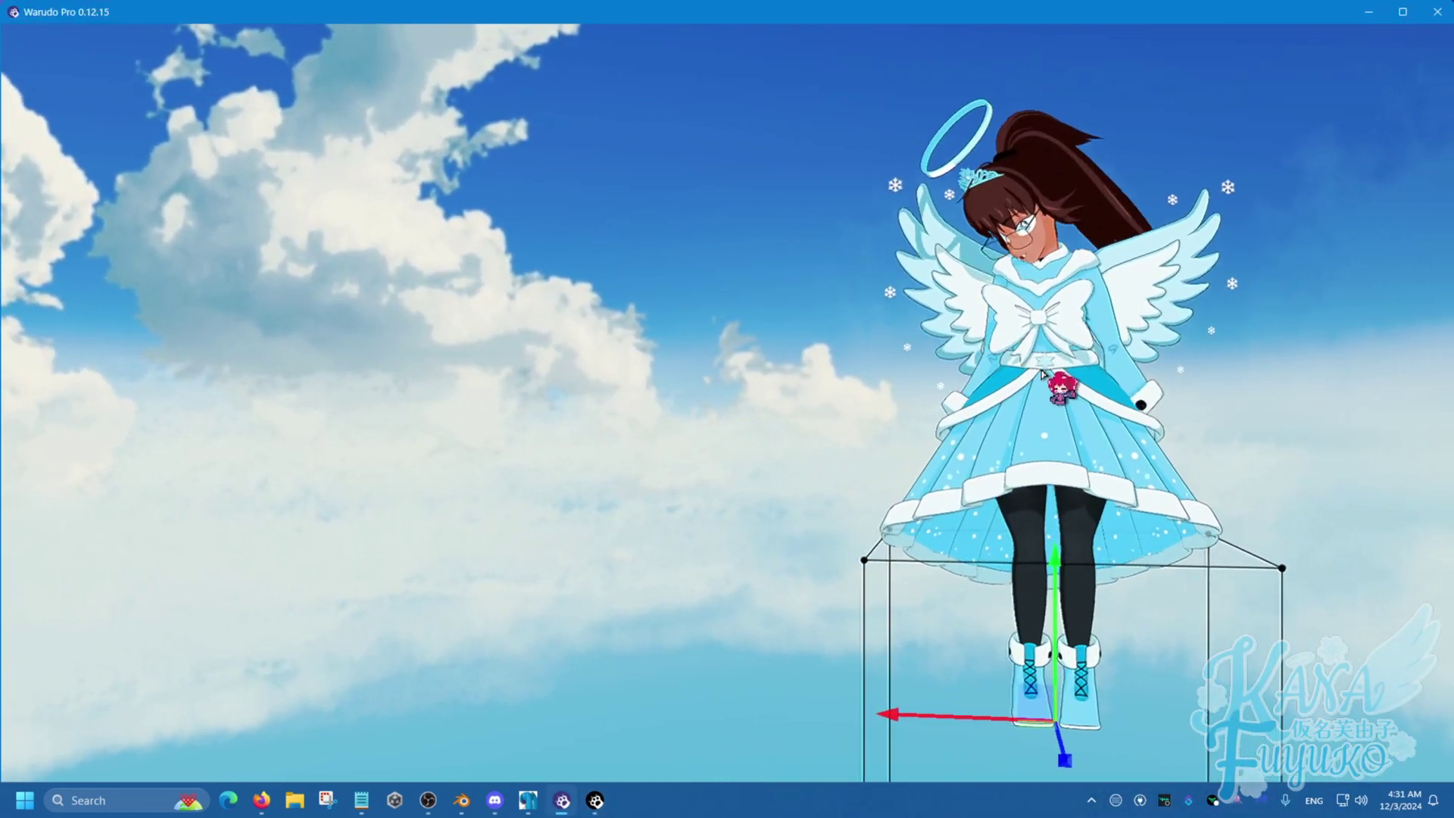
{"action": "middle_click_drag", "start_coordinate": [1043, 374], "coordinate": [1103, 429]}
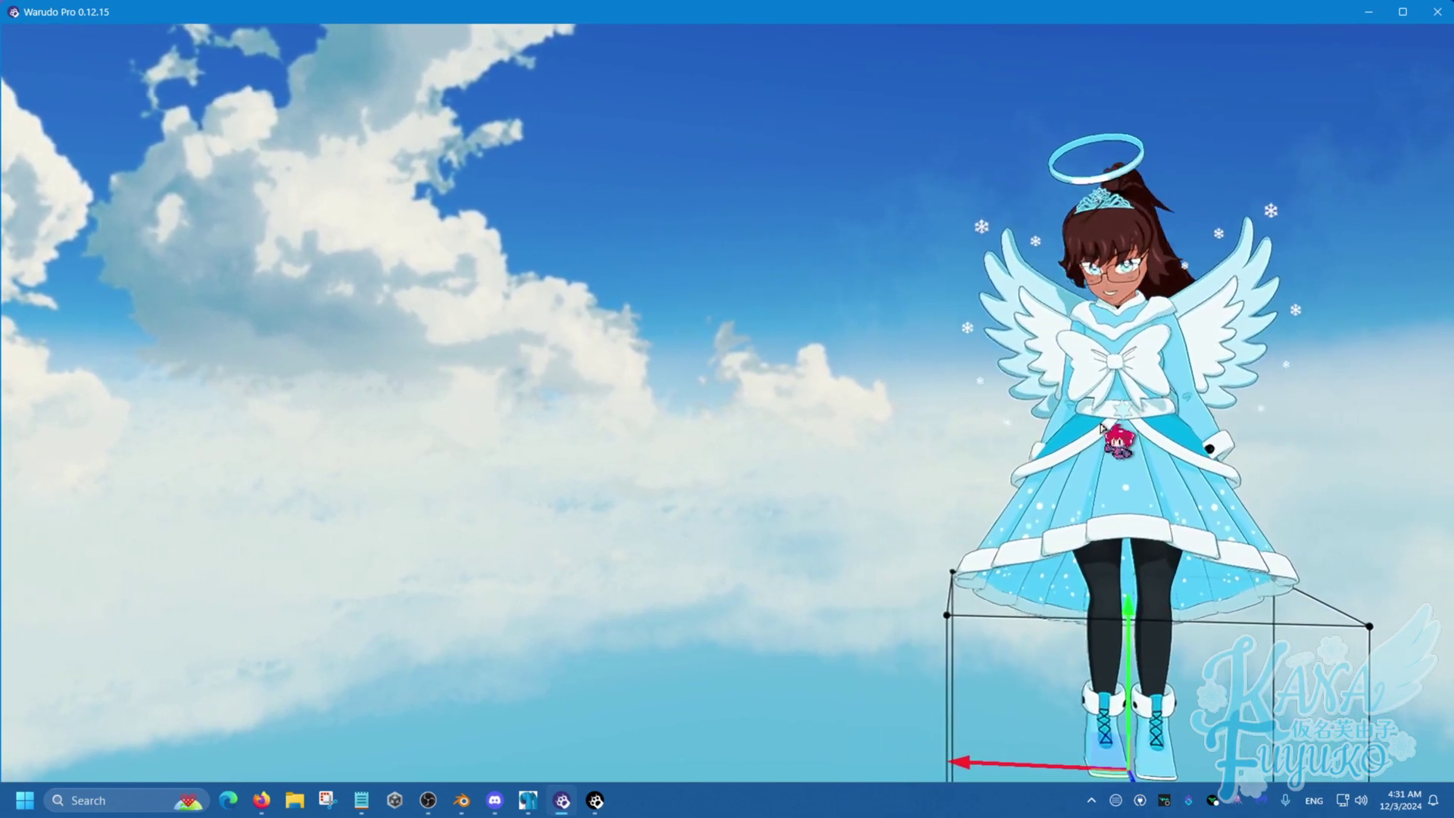
{"action": "scroll", "coordinate": [1103, 427], "scroll_direction": "down", "scroll_amount": 2}
{"action": "middle_click_drag", "start_coordinate": [1159, 375], "coordinate": [1266, 300]}
{"action": "right_click_drag", "start_coordinate": [1084, 451], "coordinate": [1116, 450]}
{"action": "left_click_drag", "start_coordinate": [1117, 449], "coordinate": [934, 525]}
{"action": "left_click", "coordinate": [595, 800]}
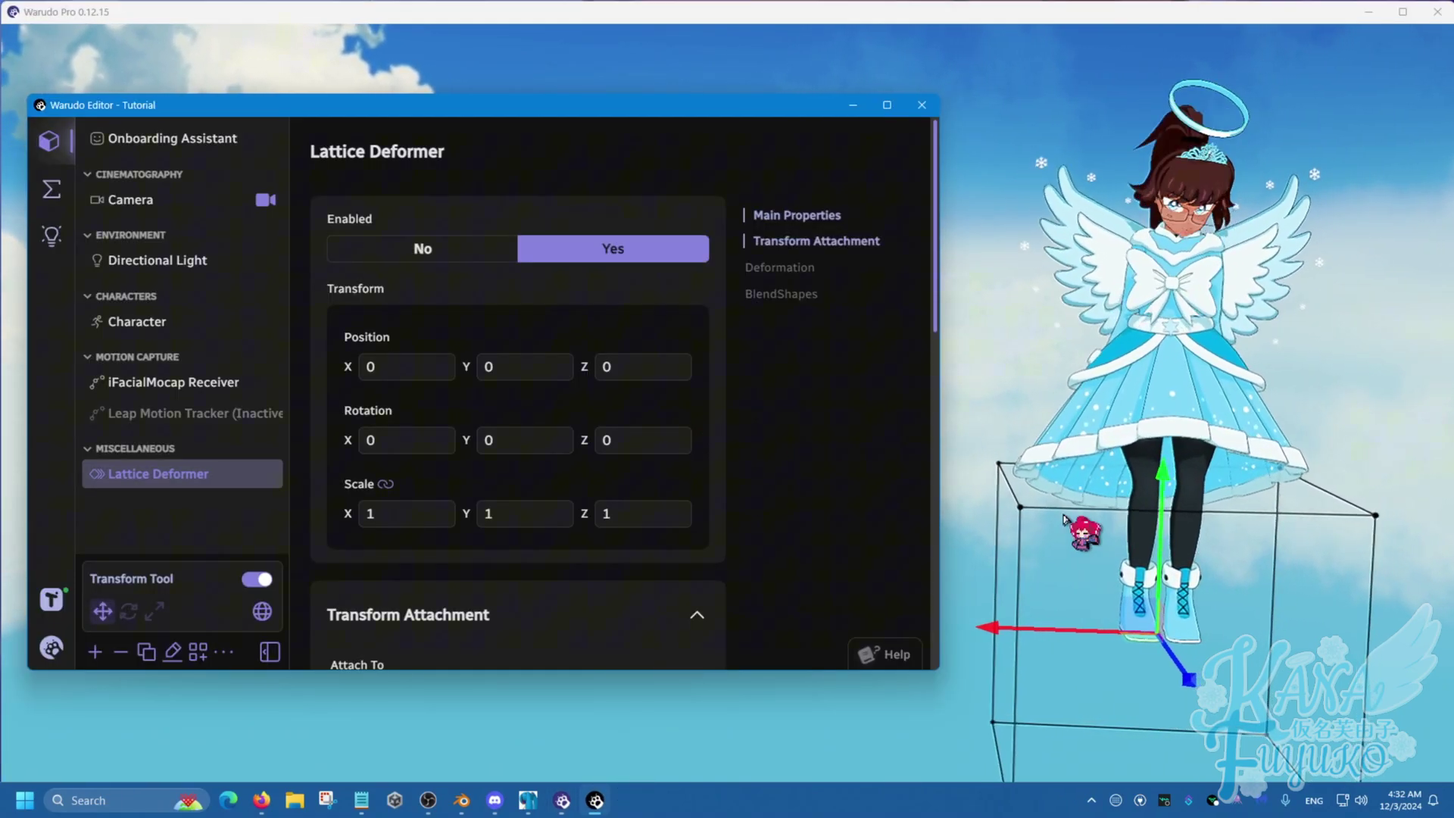
{"action": "scroll", "coordinate": [585, 462], "scroll_direction": "down", "scroll_amount": 2}
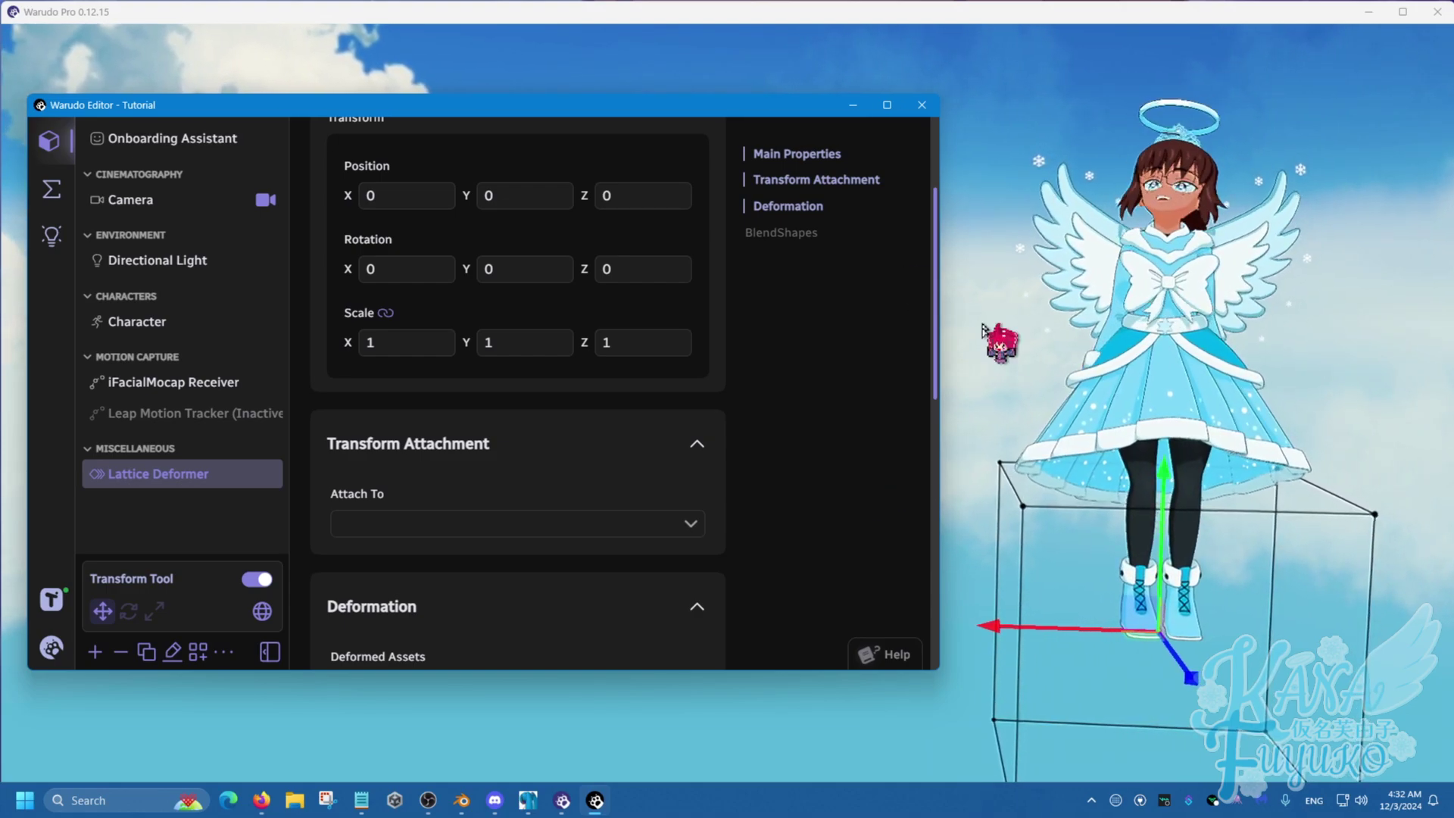
Step: Attach the lattice to Character using Human Body Bone type and the Head bone
{"action": "left_click", "coordinate": [534, 524]}
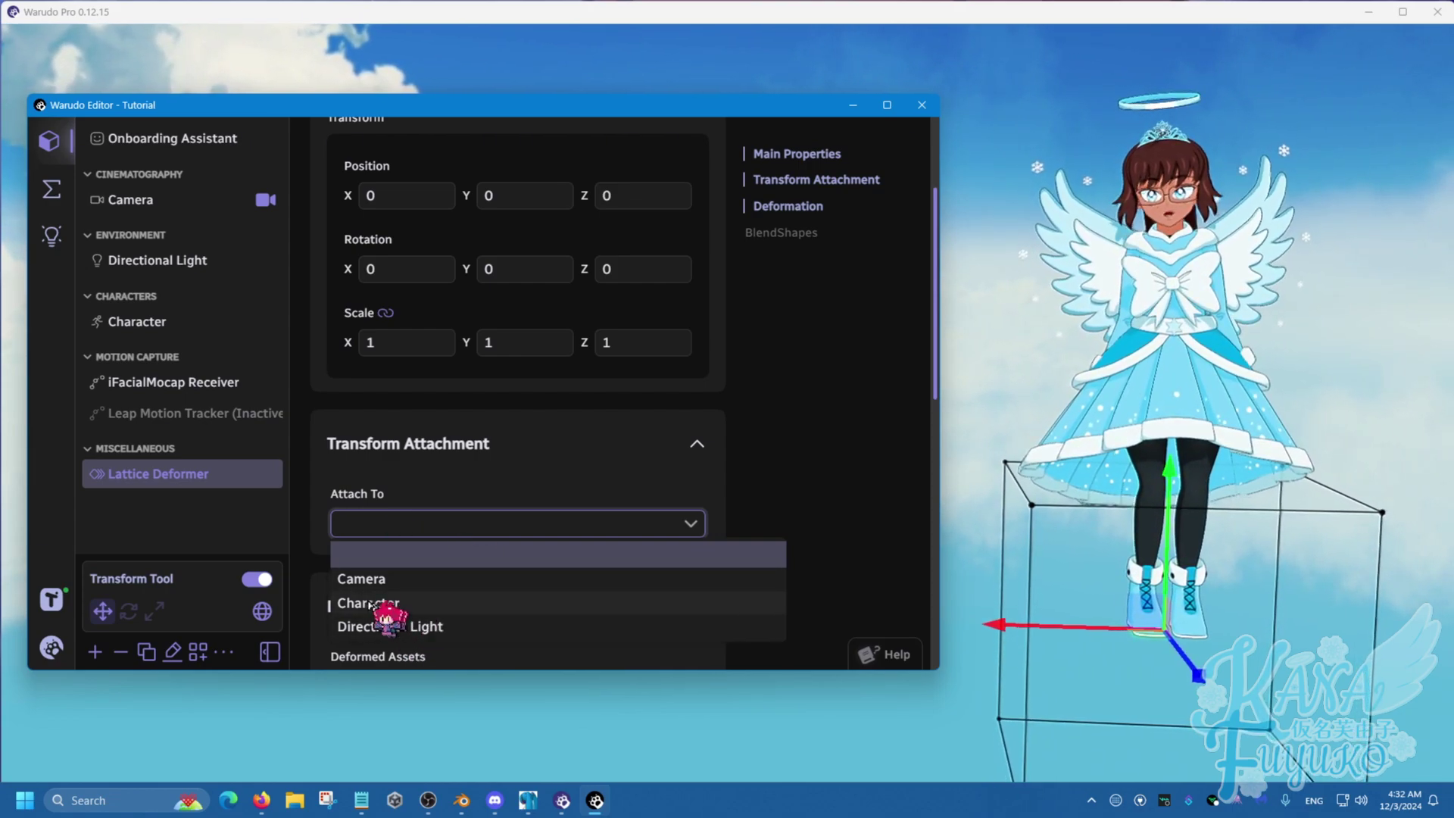
{"action": "left_click", "coordinate": [675, 528]}
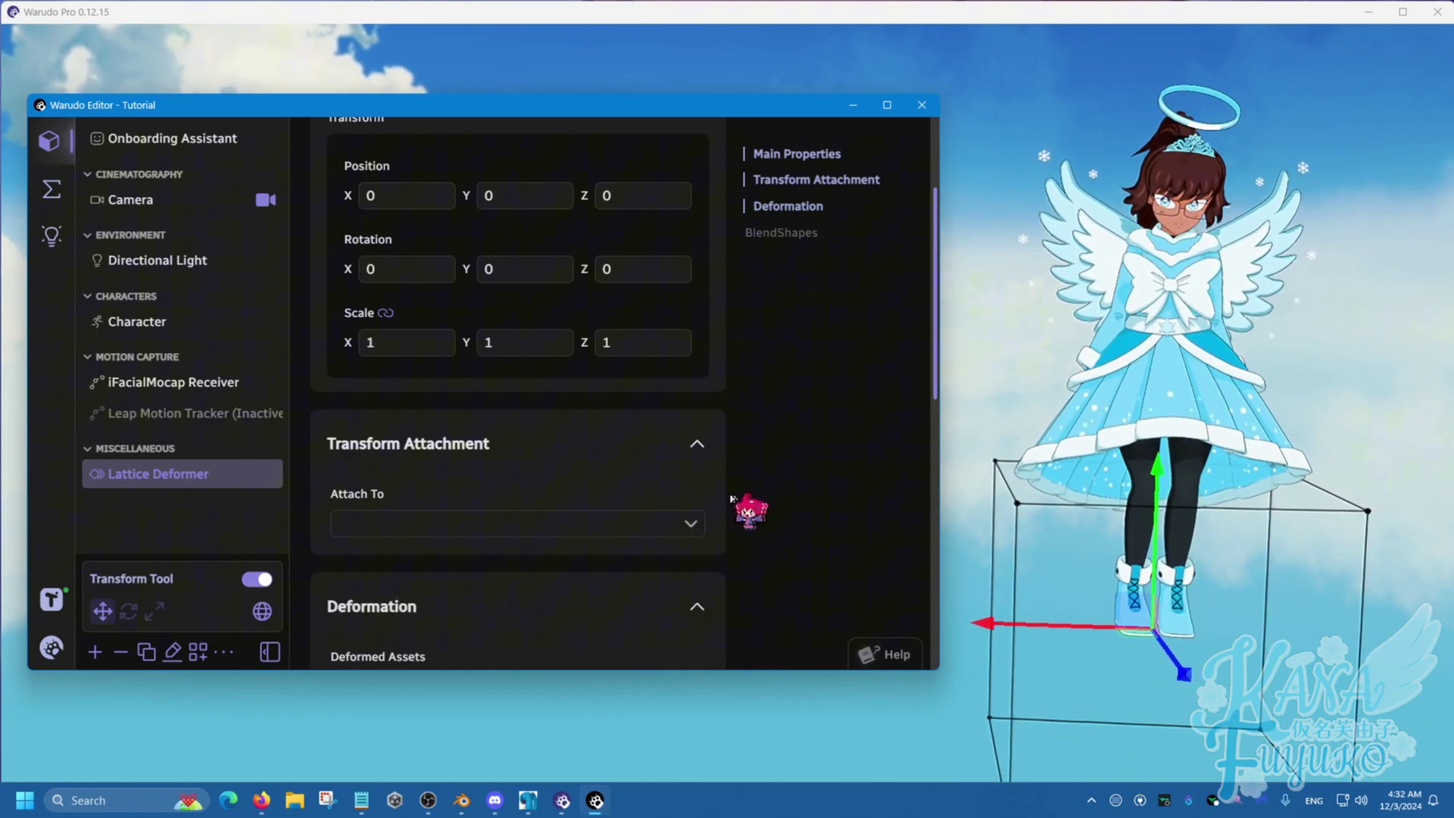
{"action": "scroll", "coordinate": [470, 447], "scroll_direction": "down", "scroll_amount": 3}
{"action": "left_click", "coordinate": [424, 356]}
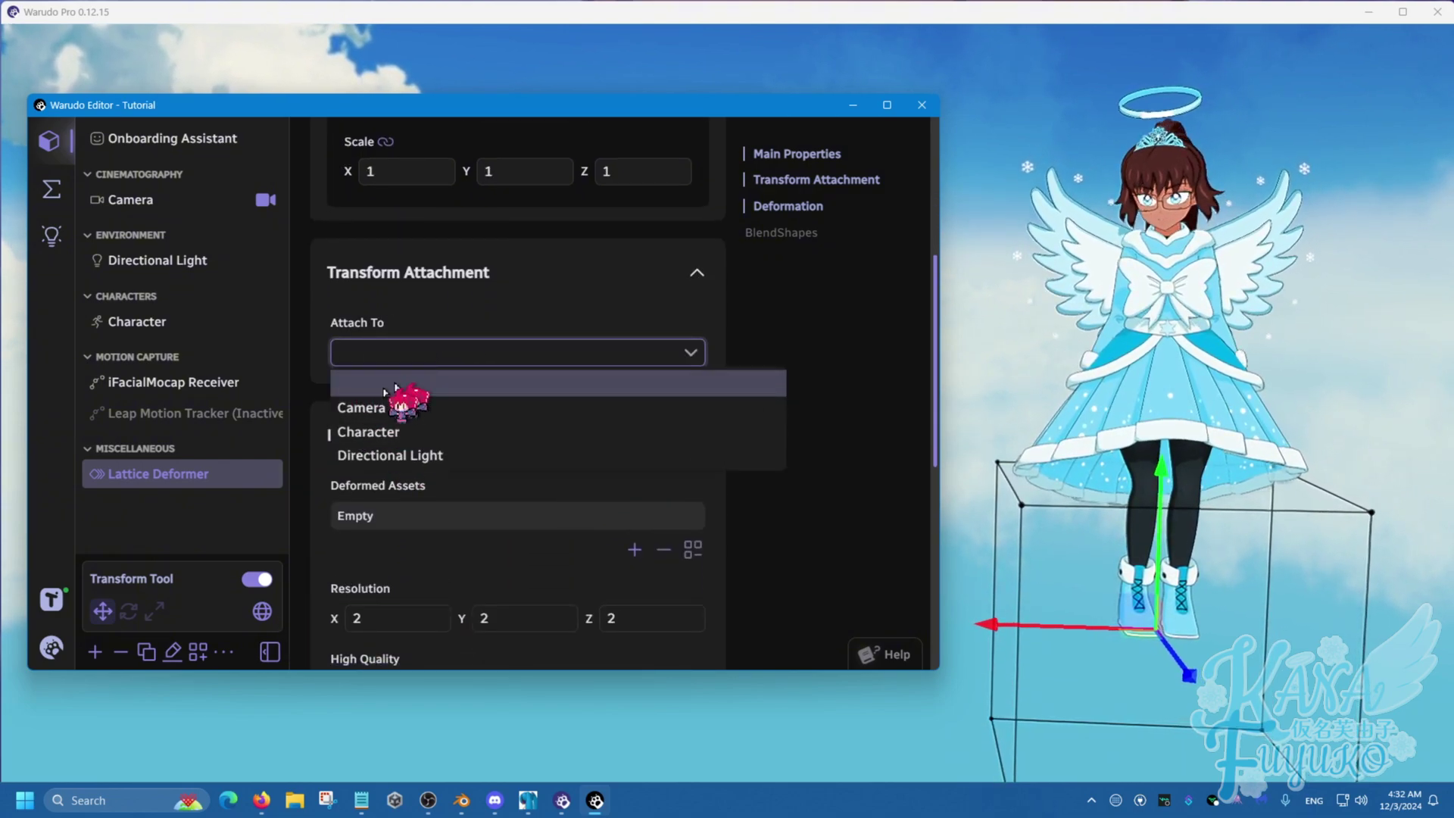
{"action": "left_click", "coordinate": [396, 433]}
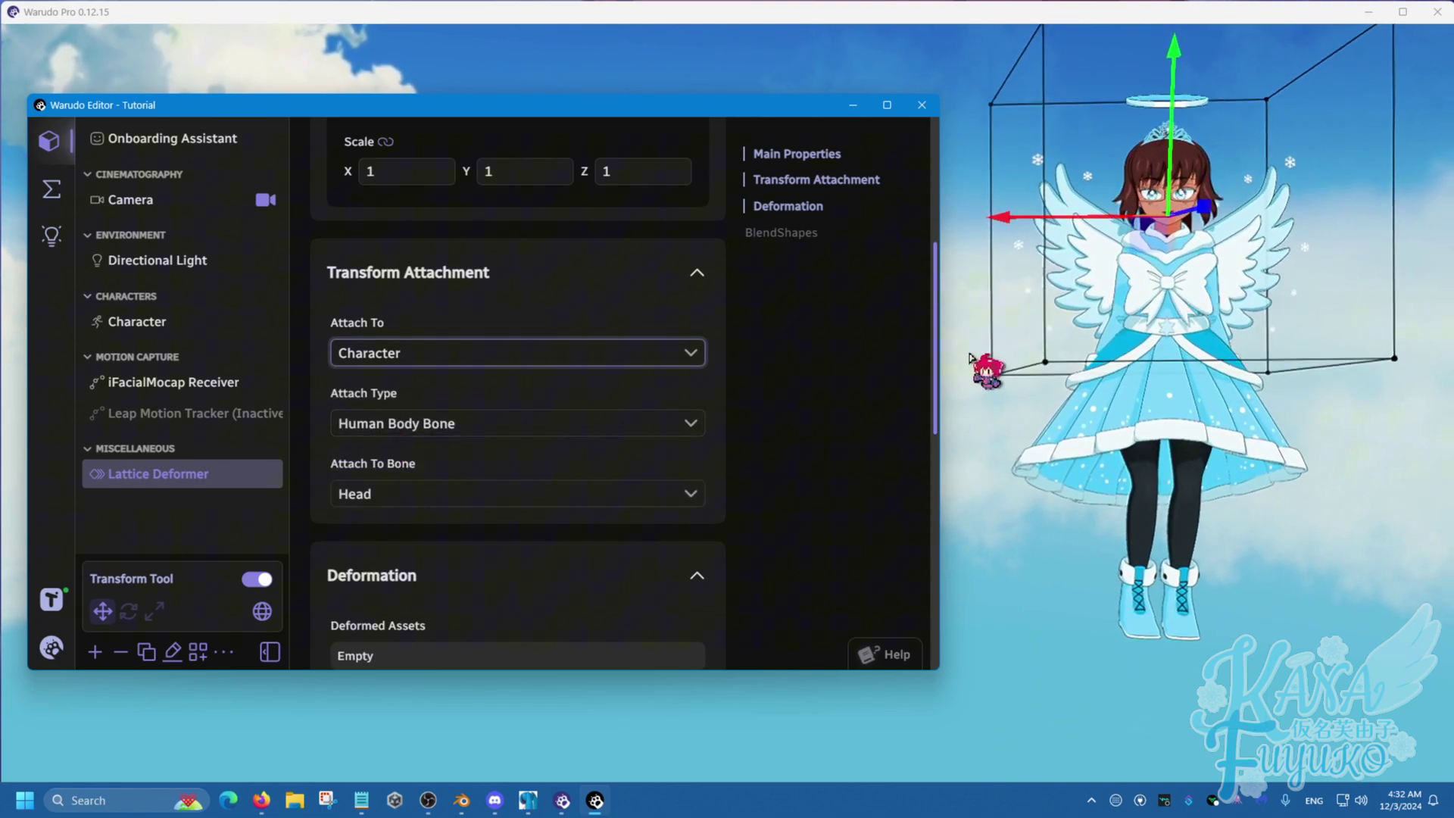
{"action": "left_click", "coordinate": [443, 353]}
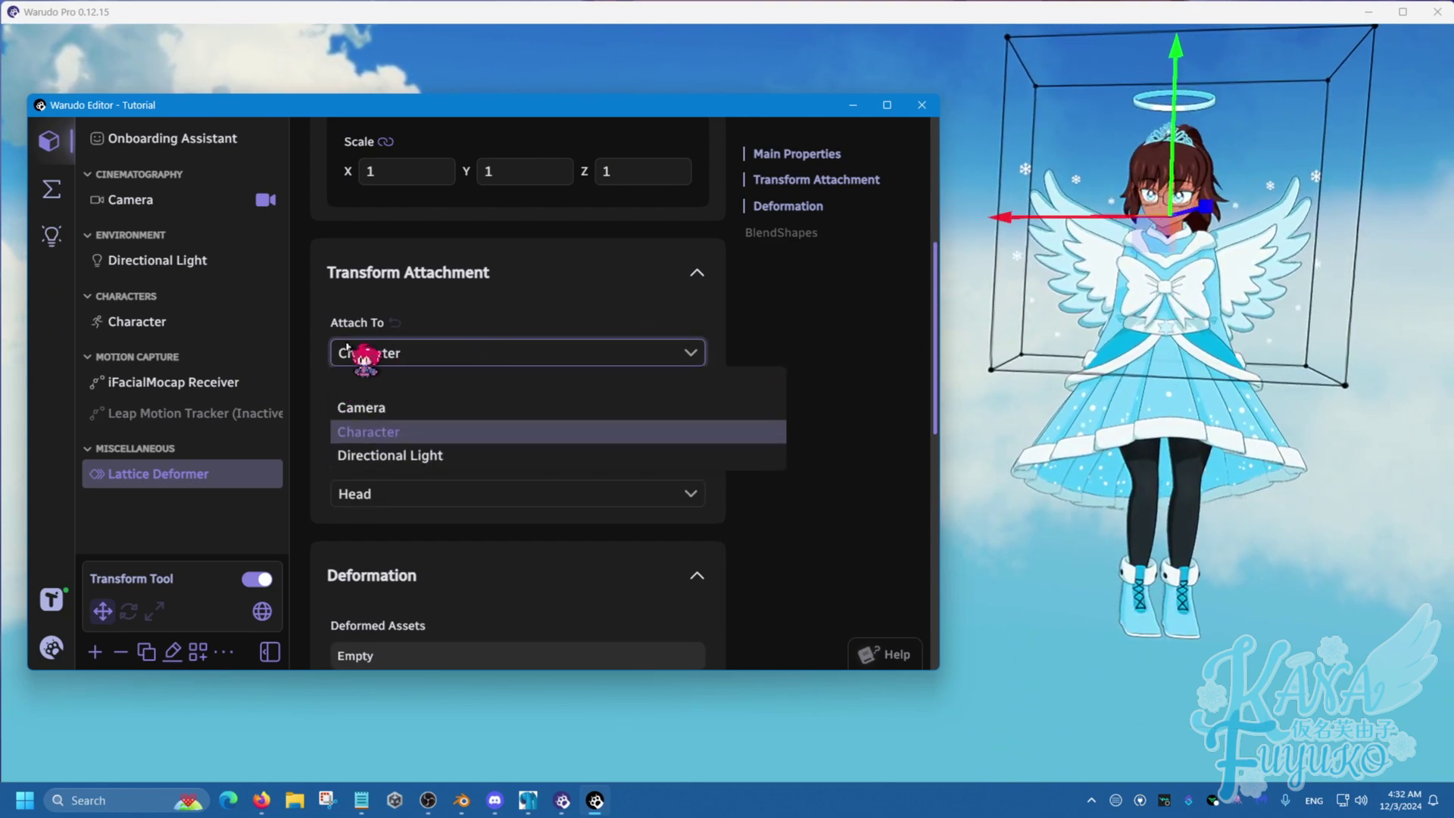
{"action": "left_click", "coordinate": [422, 432]}
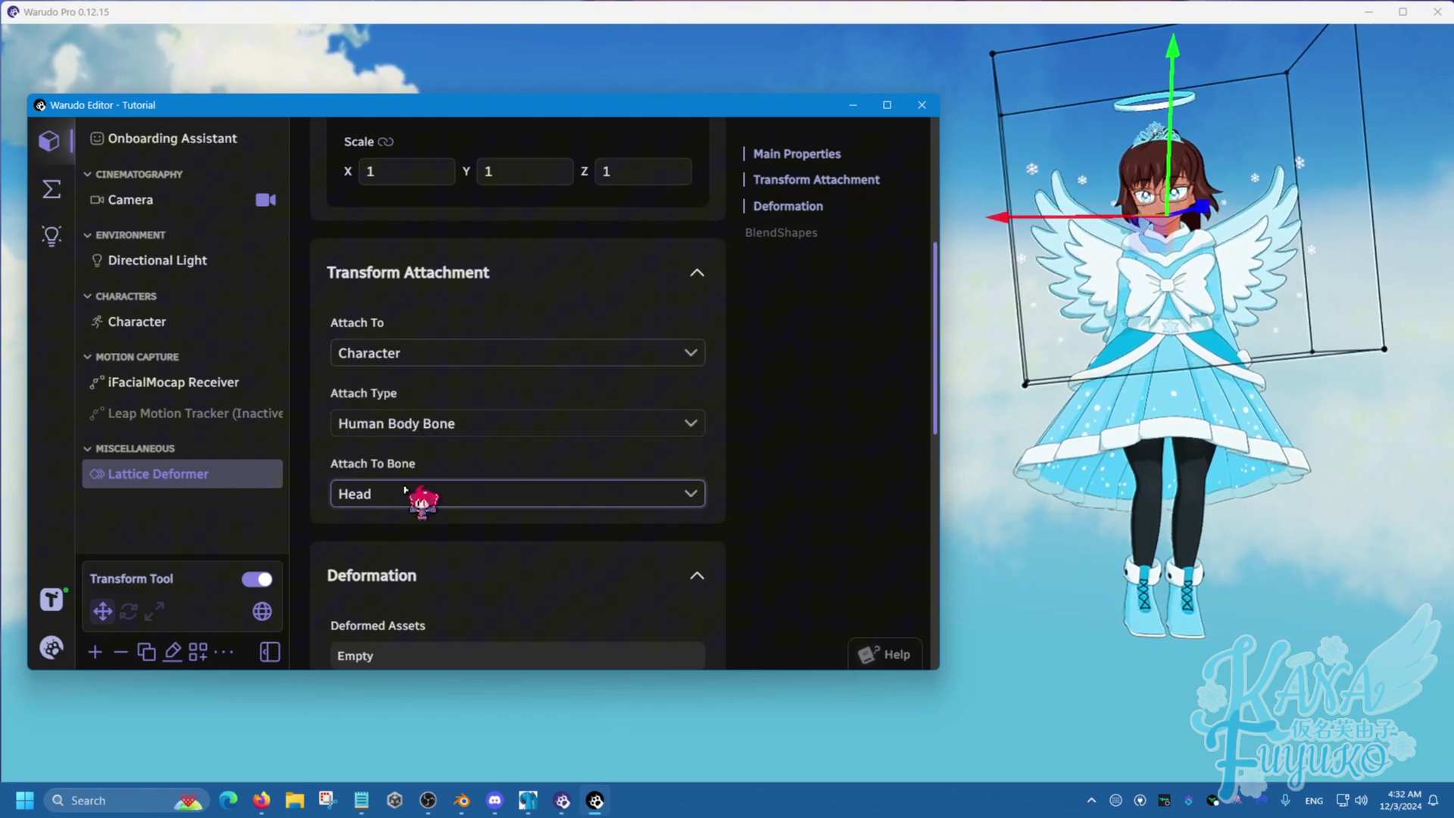
{"action": "left_click", "coordinate": [416, 494]}
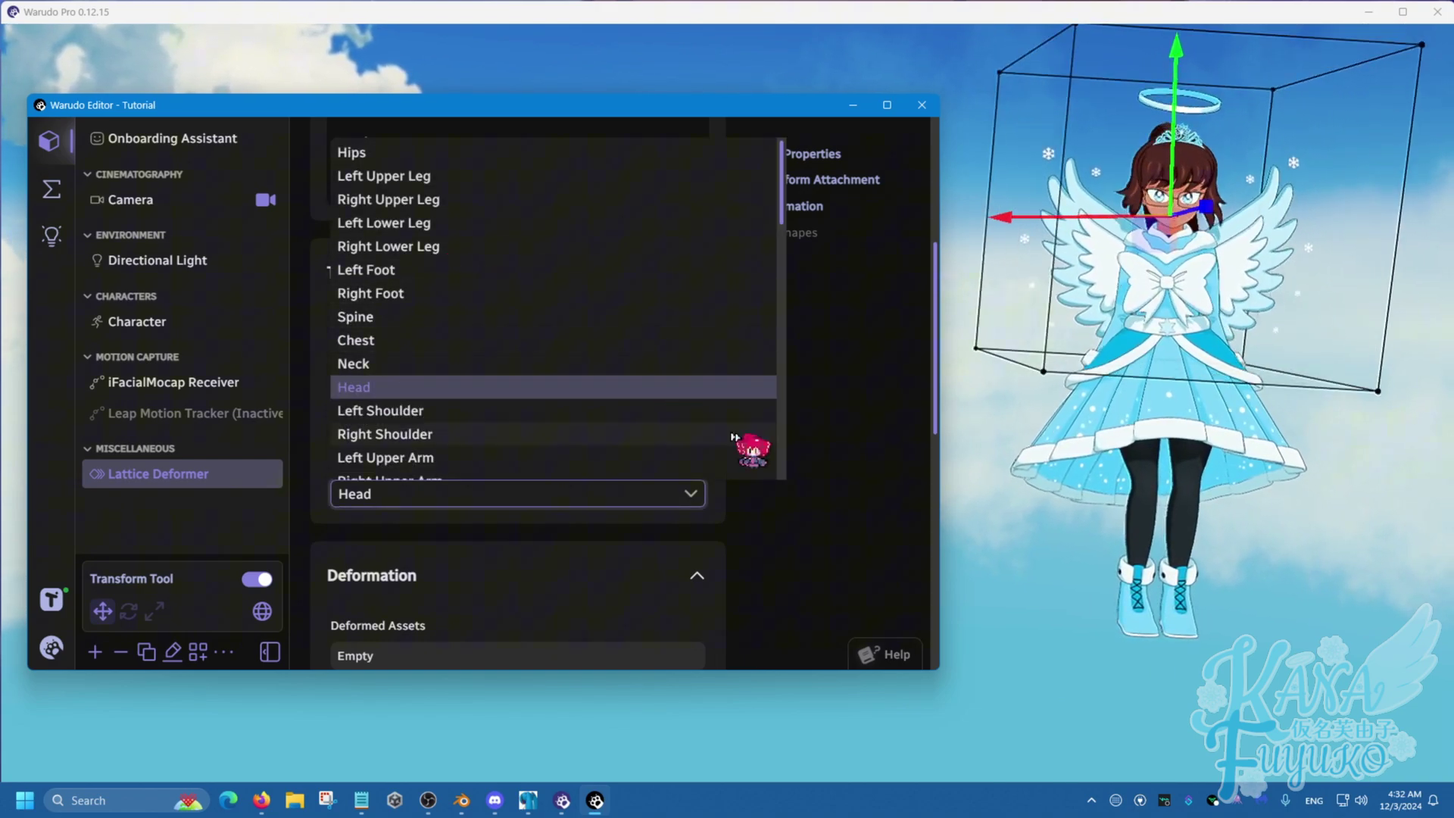
{"action": "left_click", "coordinate": [851, 437]}
{"action": "scroll", "coordinate": [773, 438], "scroll_direction": "up", "scroll_amount": 2}
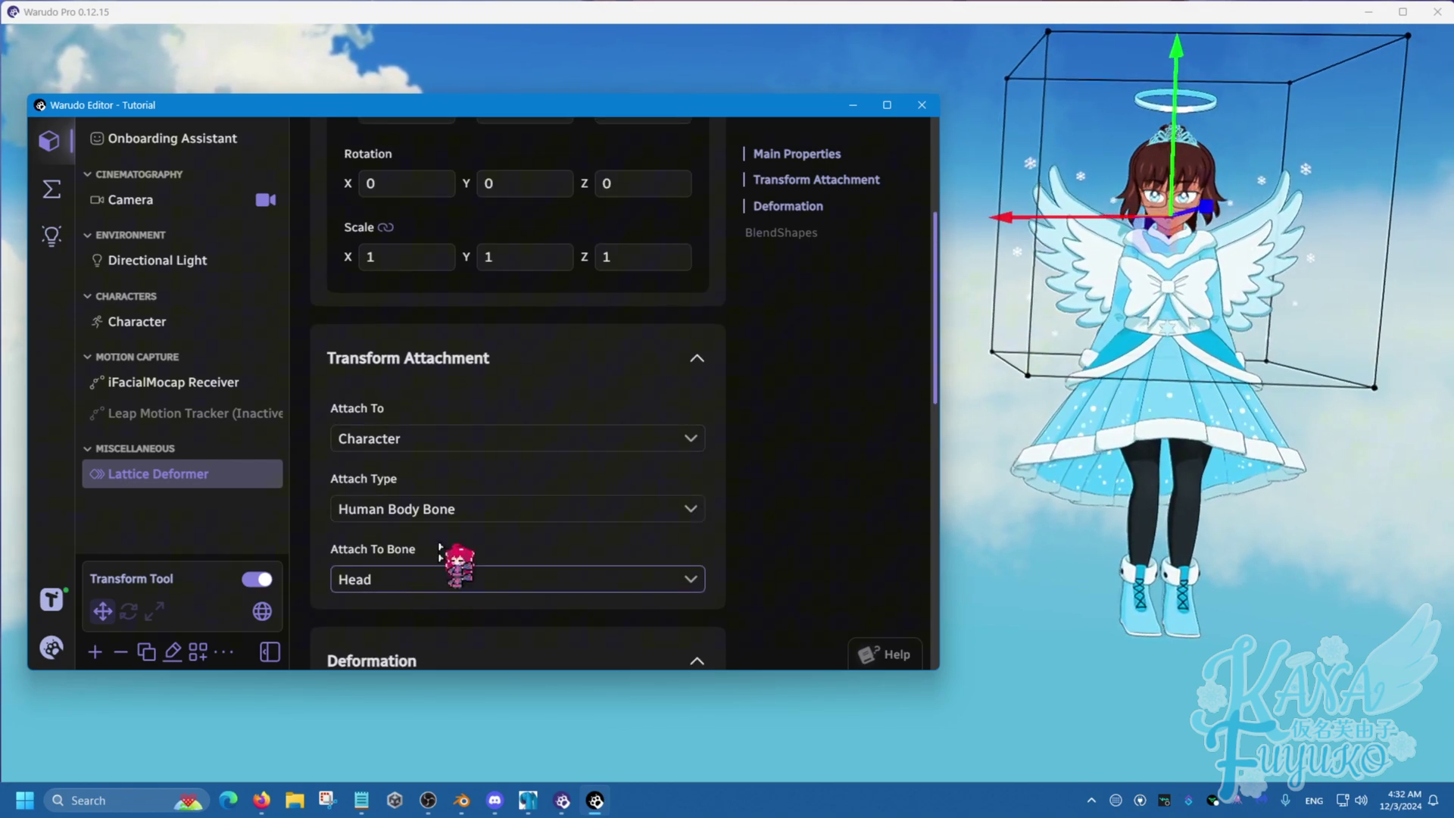
Step: Frame the head and scale the lattice cage down around it
{"action": "scroll", "coordinate": [644, 450], "scroll_direction": "down", "scroll_amount": 3}
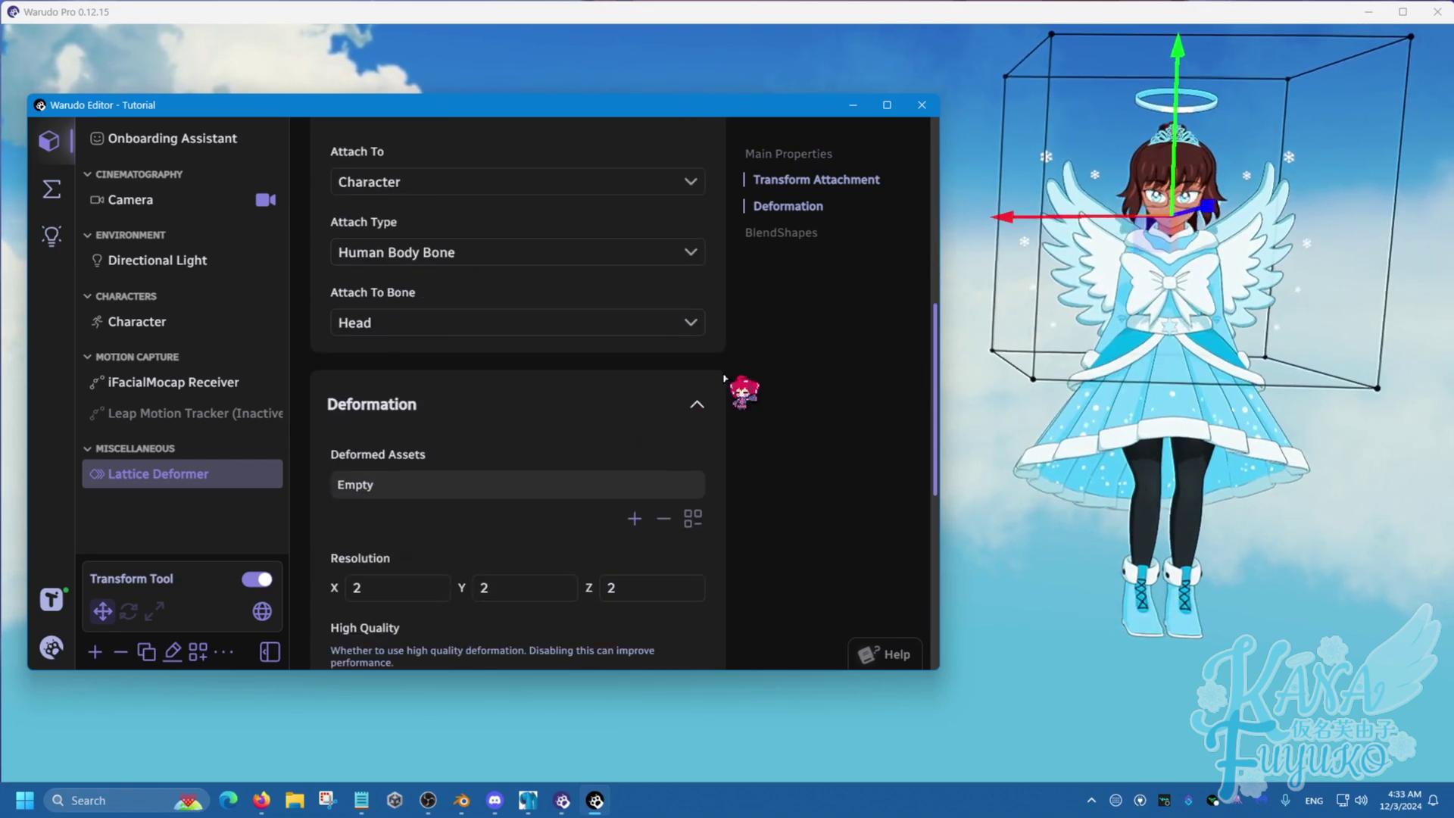
{"action": "scroll", "coordinate": [729, 379], "scroll_direction": "up", "scroll_amount": 1}
{"action": "middle_click_drag", "start_coordinate": [1083, 349], "coordinate": [909, 481]}
{"action": "scroll", "coordinate": [1001, 422], "scroll_direction": "up", "scroll_amount": 2}
{"action": "scroll", "coordinate": [1002, 417], "scroll_direction": "up", "scroll_amount": 2}
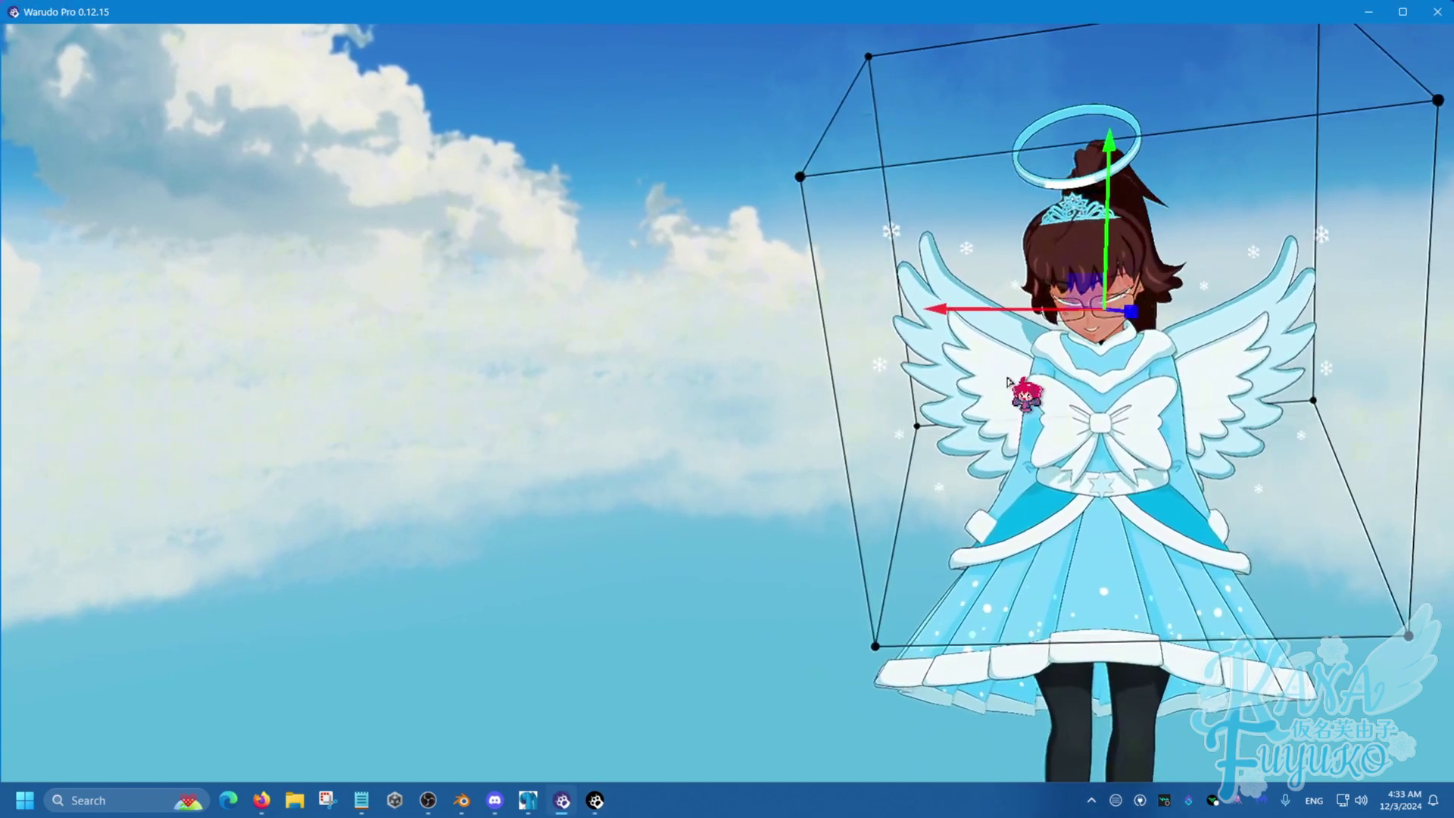
{"action": "middle_click_drag", "start_coordinate": [991, 396], "coordinate": [925, 403]}
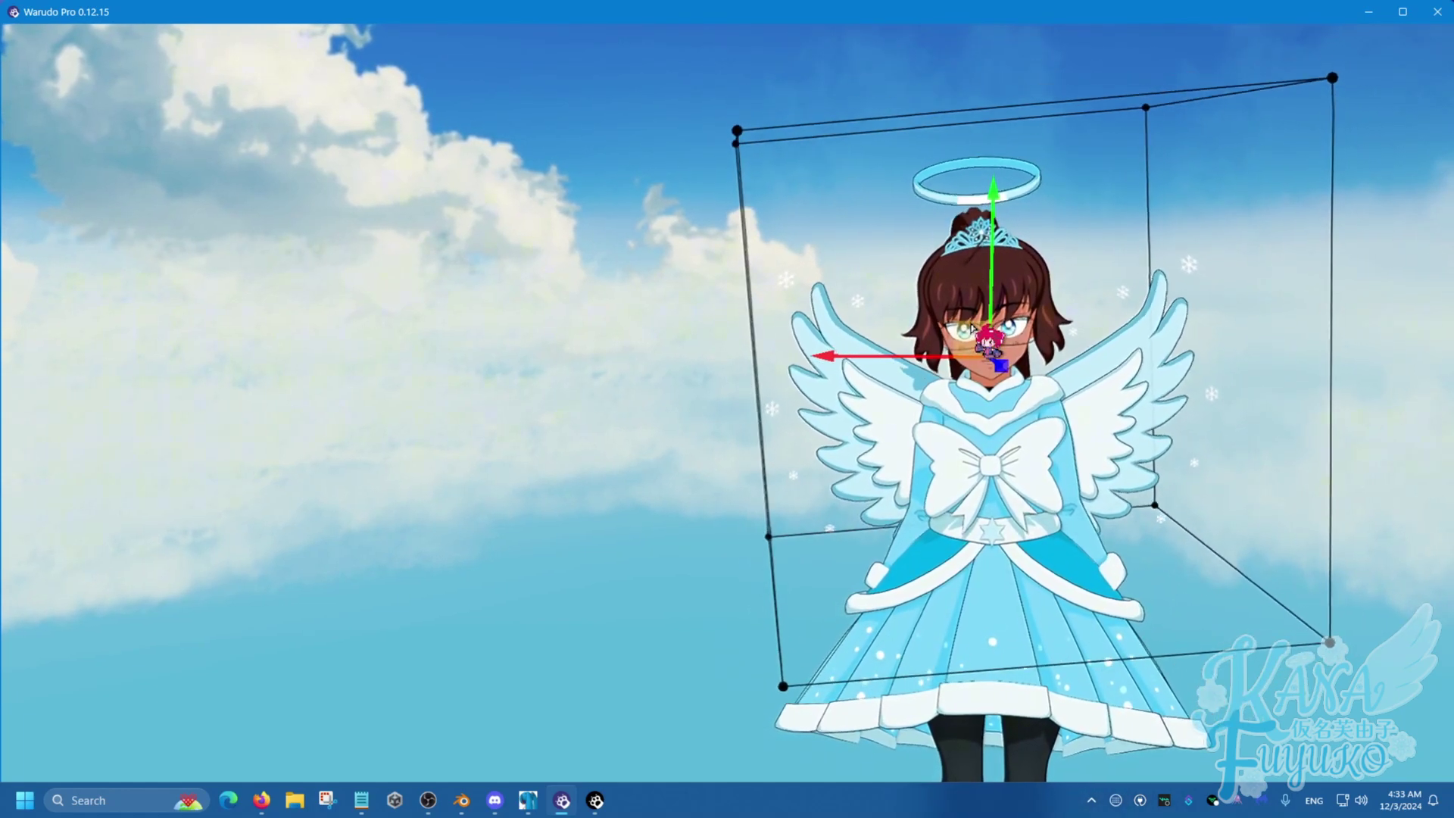
{"action": "key", "text": "e"}
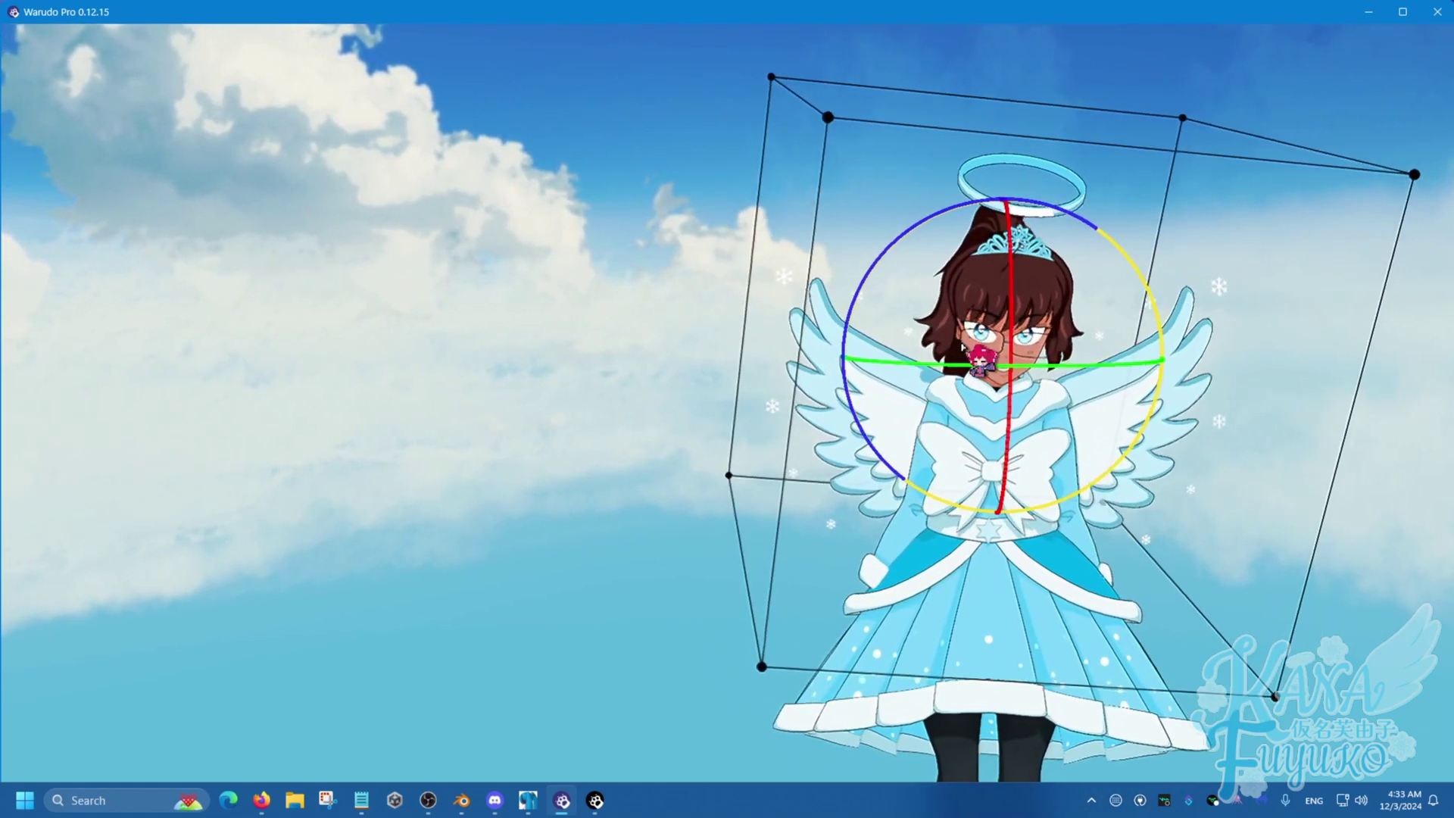
{"action": "key", "text": "r"}
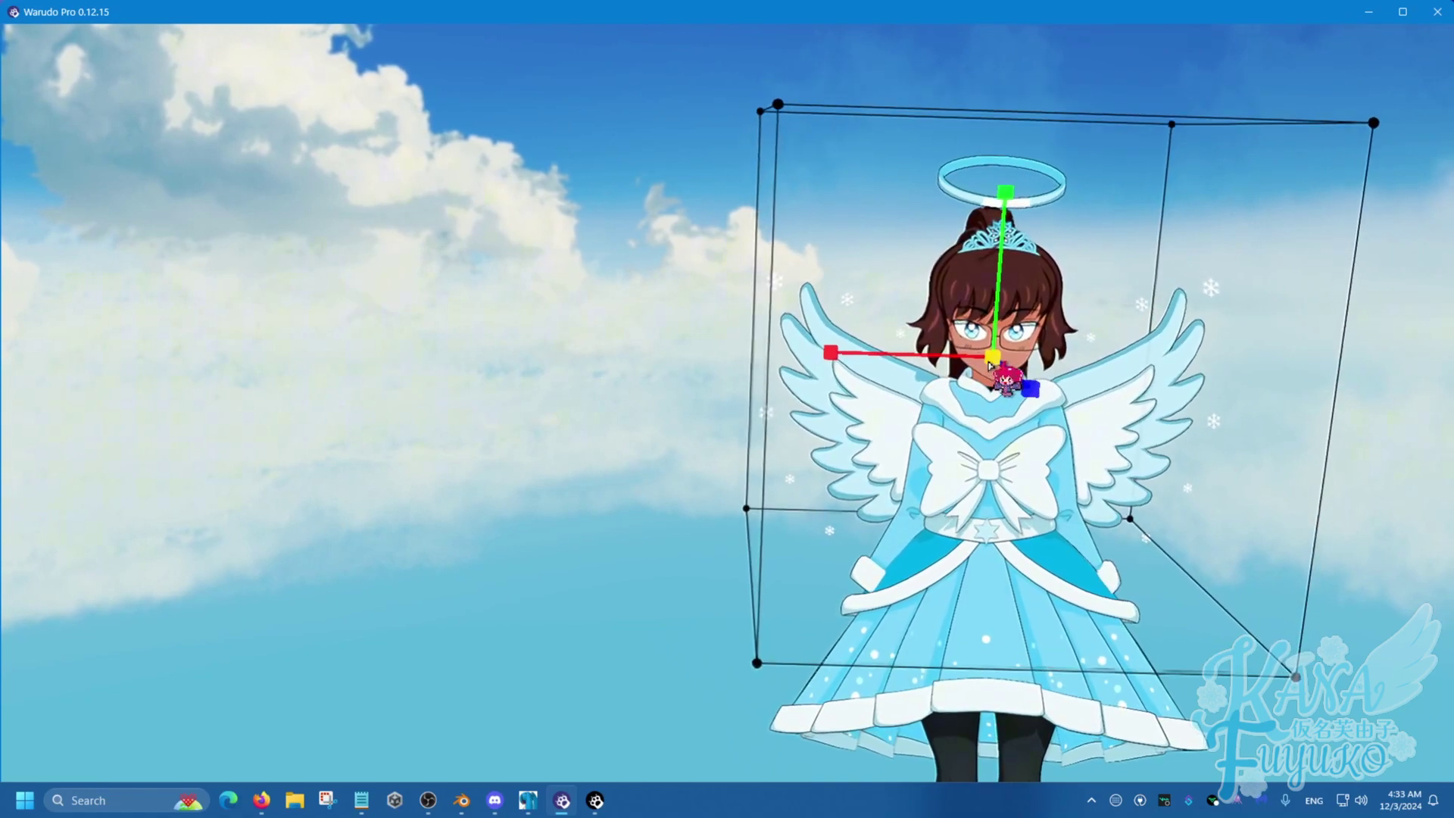
{"action": "left_click_drag", "start_coordinate": [988, 366], "coordinate": [482, 447]}
Step: Rotate the head cage slightly and return to the editor
{"action": "key", "text": "w"}
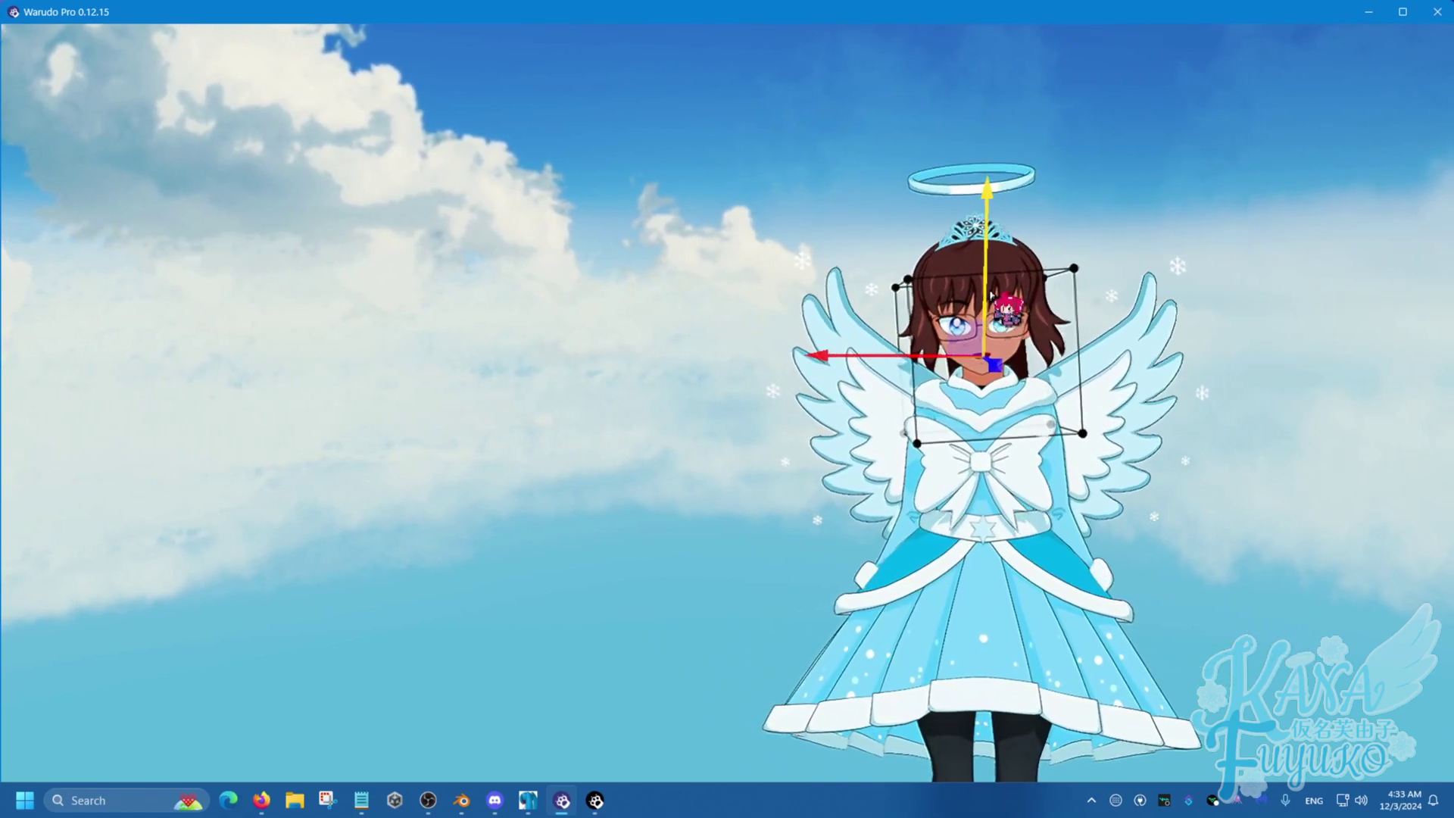
{"action": "scroll", "coordinate": [997, 206], "scroll_direction": "up", "scroll_amount": 5}
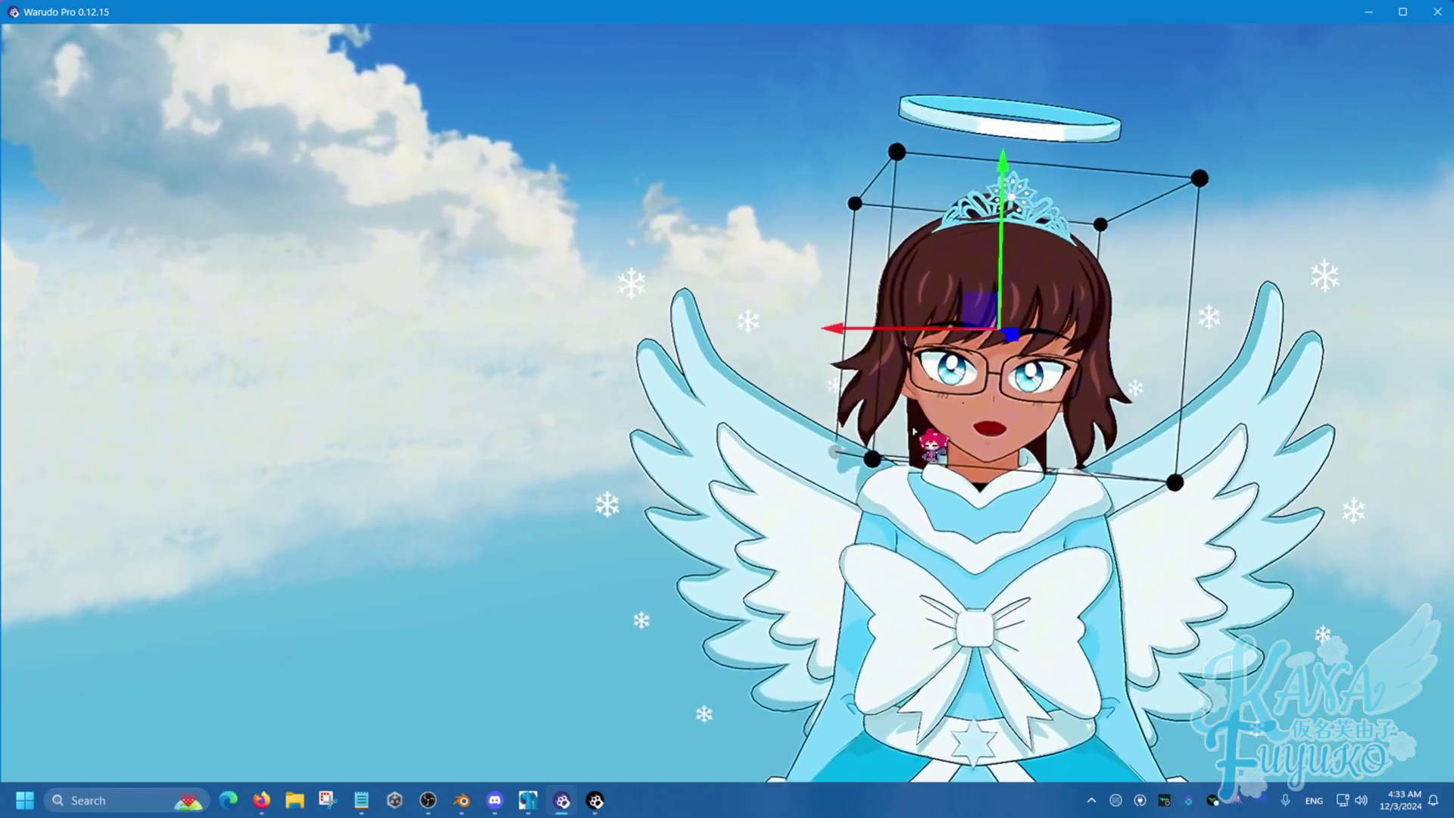
{"action": "key", "text": "e"}
{"action": "mouse_move", "coordinate": [860, 346]}
{"action": "left_mouse_down"}
{"action": "mouse_move", "coordinate": [767, 338]}
{"action": "mouse_move", "coordinate": [864, 343]}
{"action": "left_mouse_up"}
{"action": "key", "text": "w"}
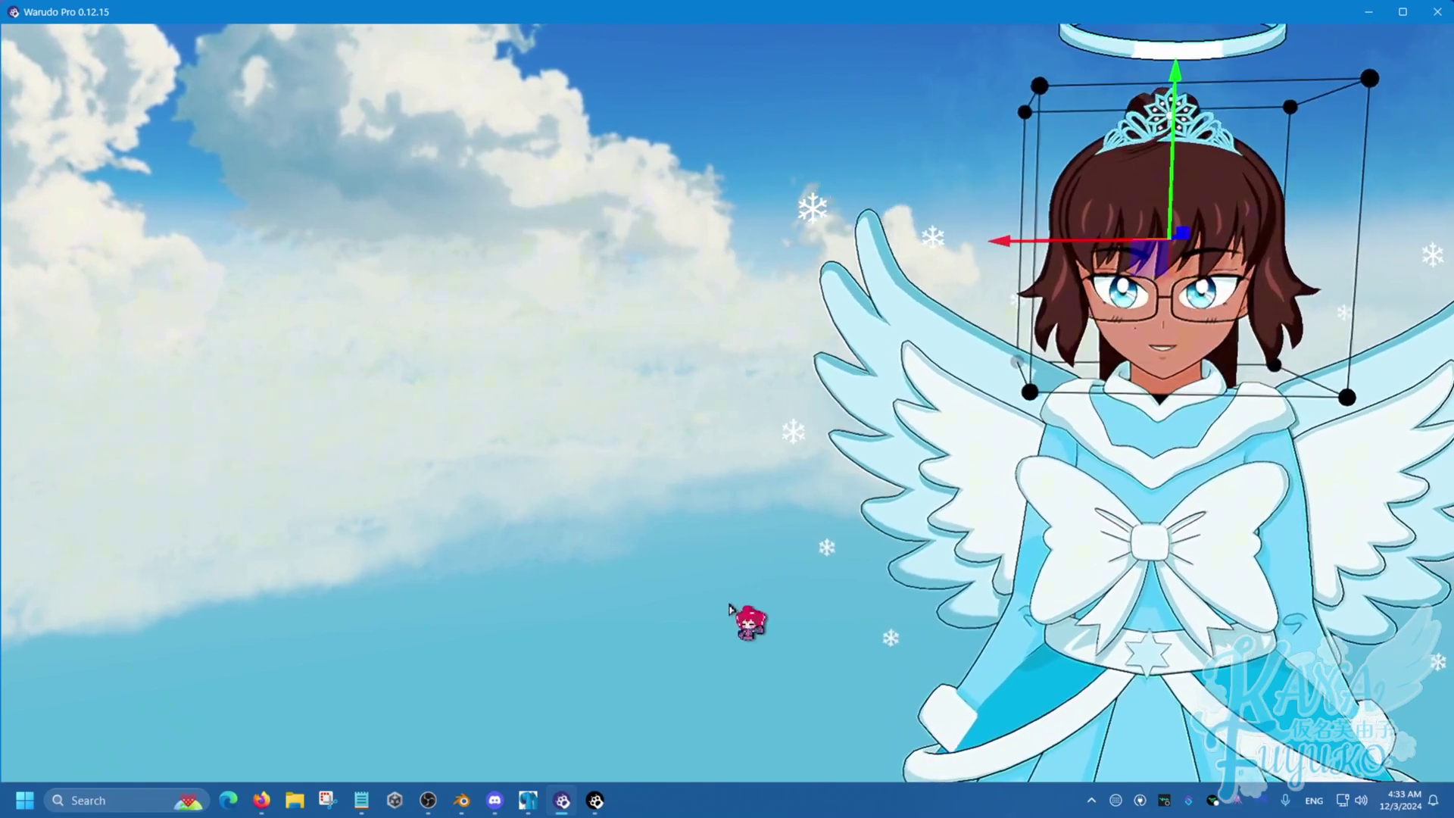
{"action": "left_click", "coordinate": [596, 800]}
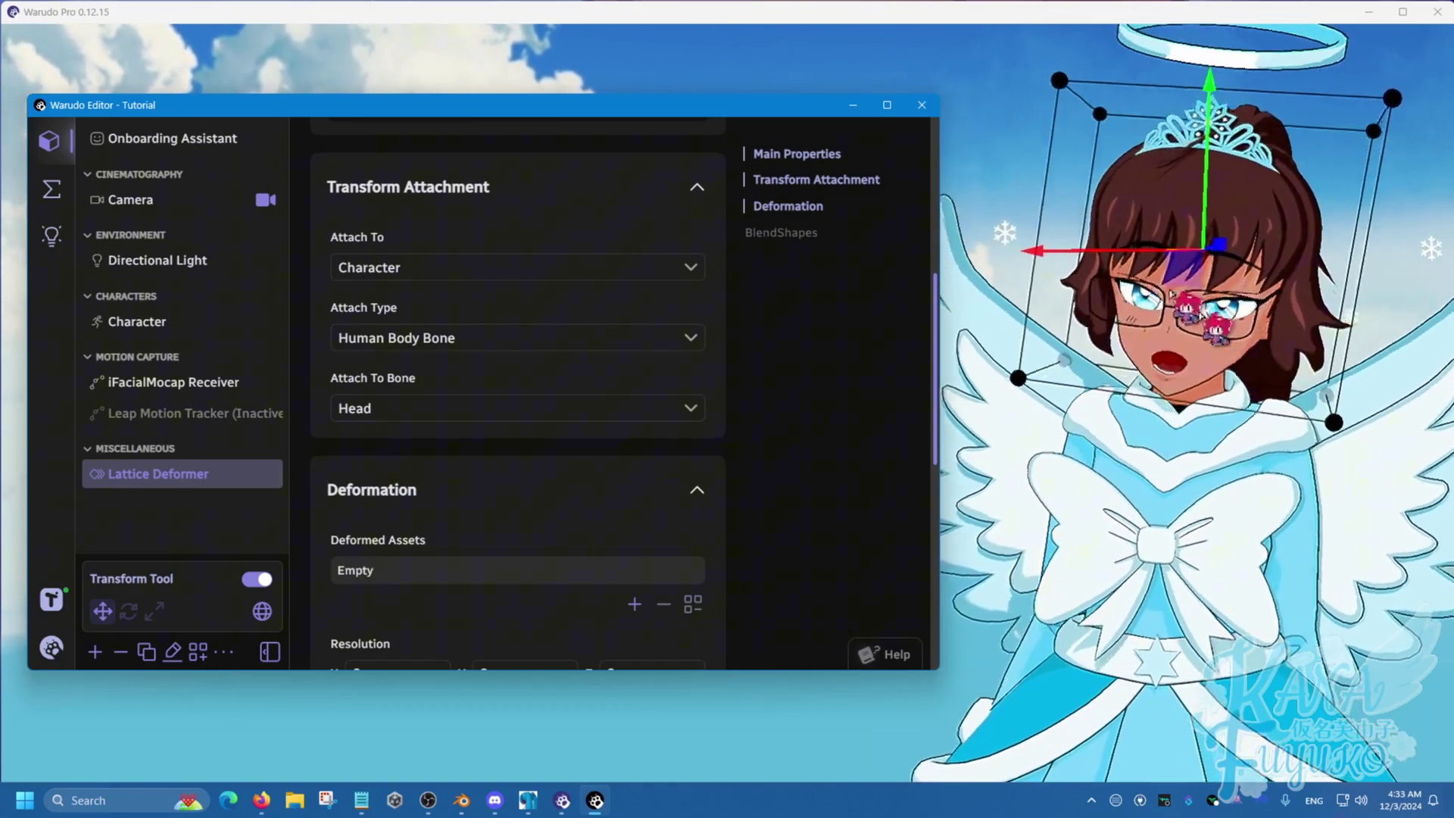
Step: Reselect the Lattice Deformer to show its settings and scroll to Deformation
{"action": "left_click", "coordinate": [168, 473]}
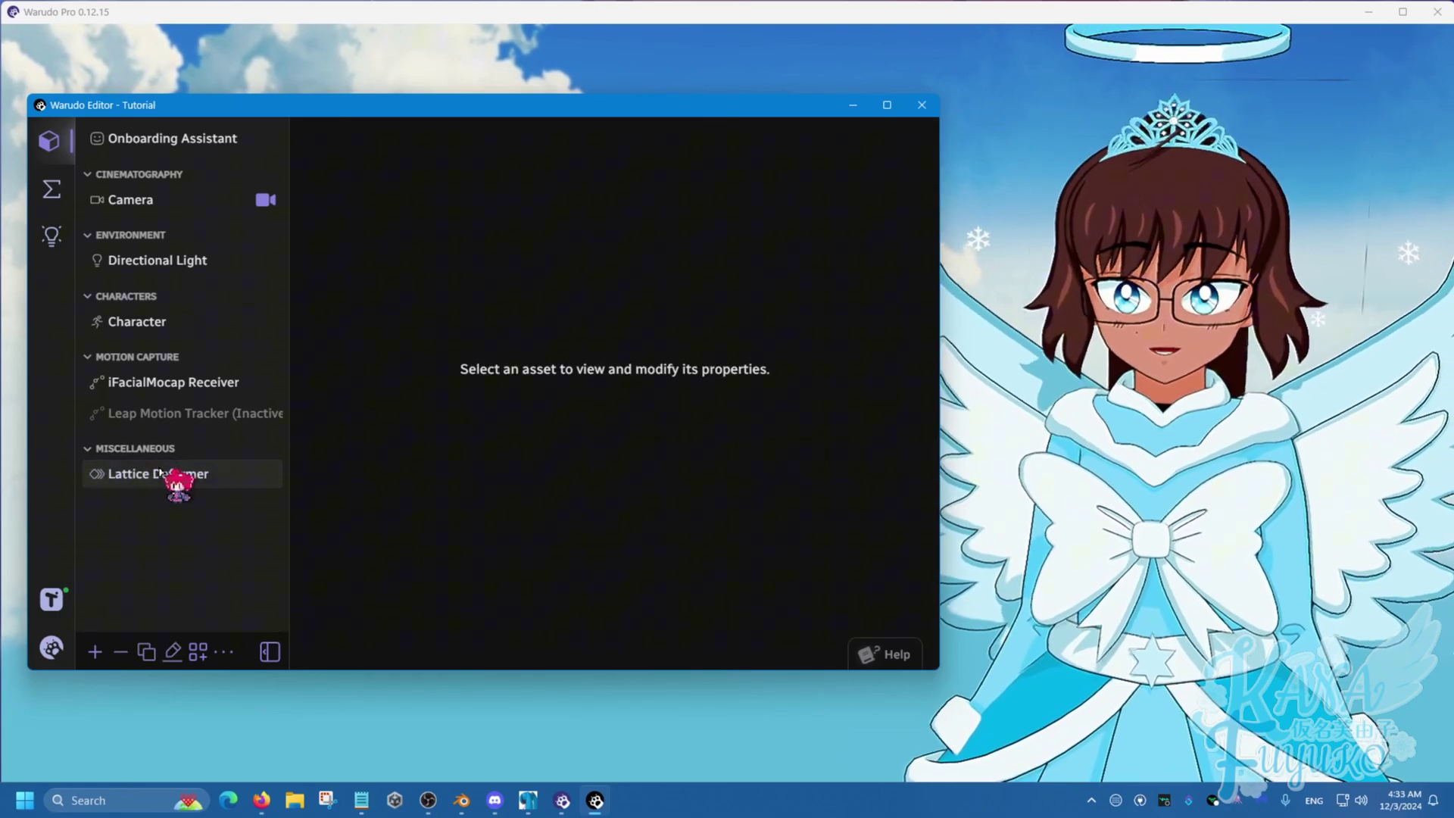
{"action": "left_click", "coordinate": [159, 474]}
{"action": "left_click", "coordinate": [159, 474]}
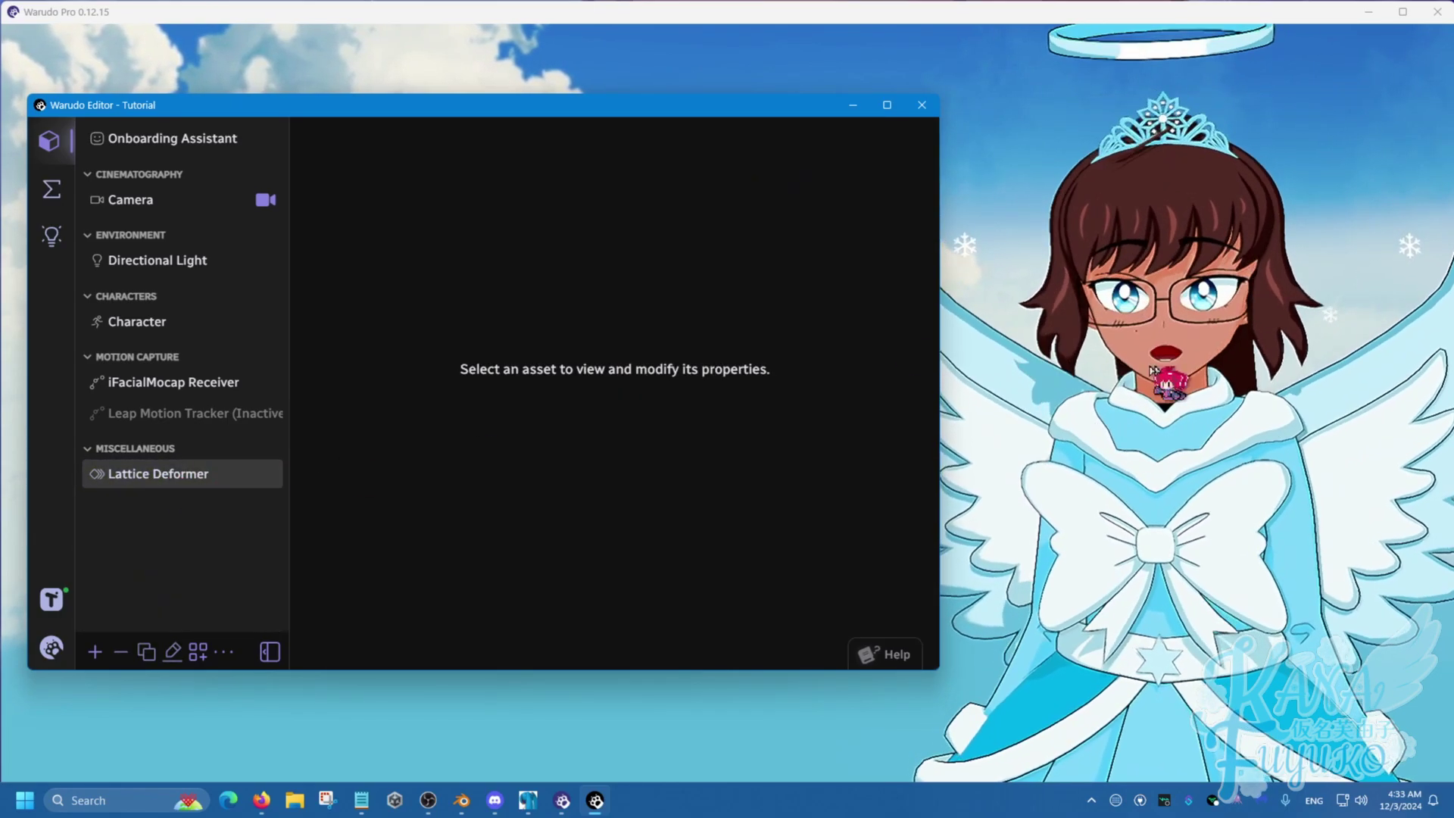
{"action": "left_click", "coordinate": [166, 474]}
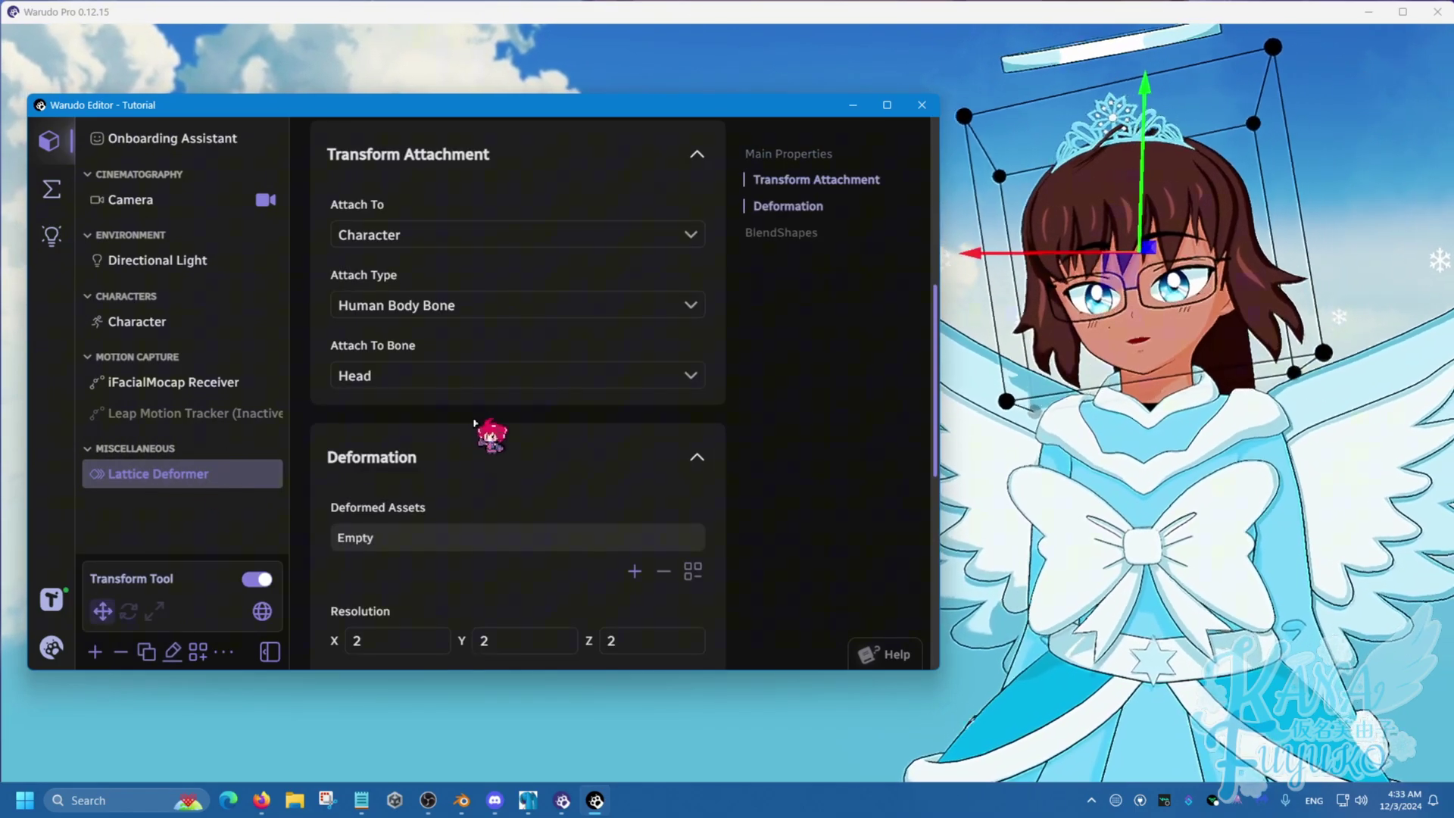
{"action": "scroll", "coordinate": [469, 417], "scroll_direction": "down", "scroll_amount": 2}
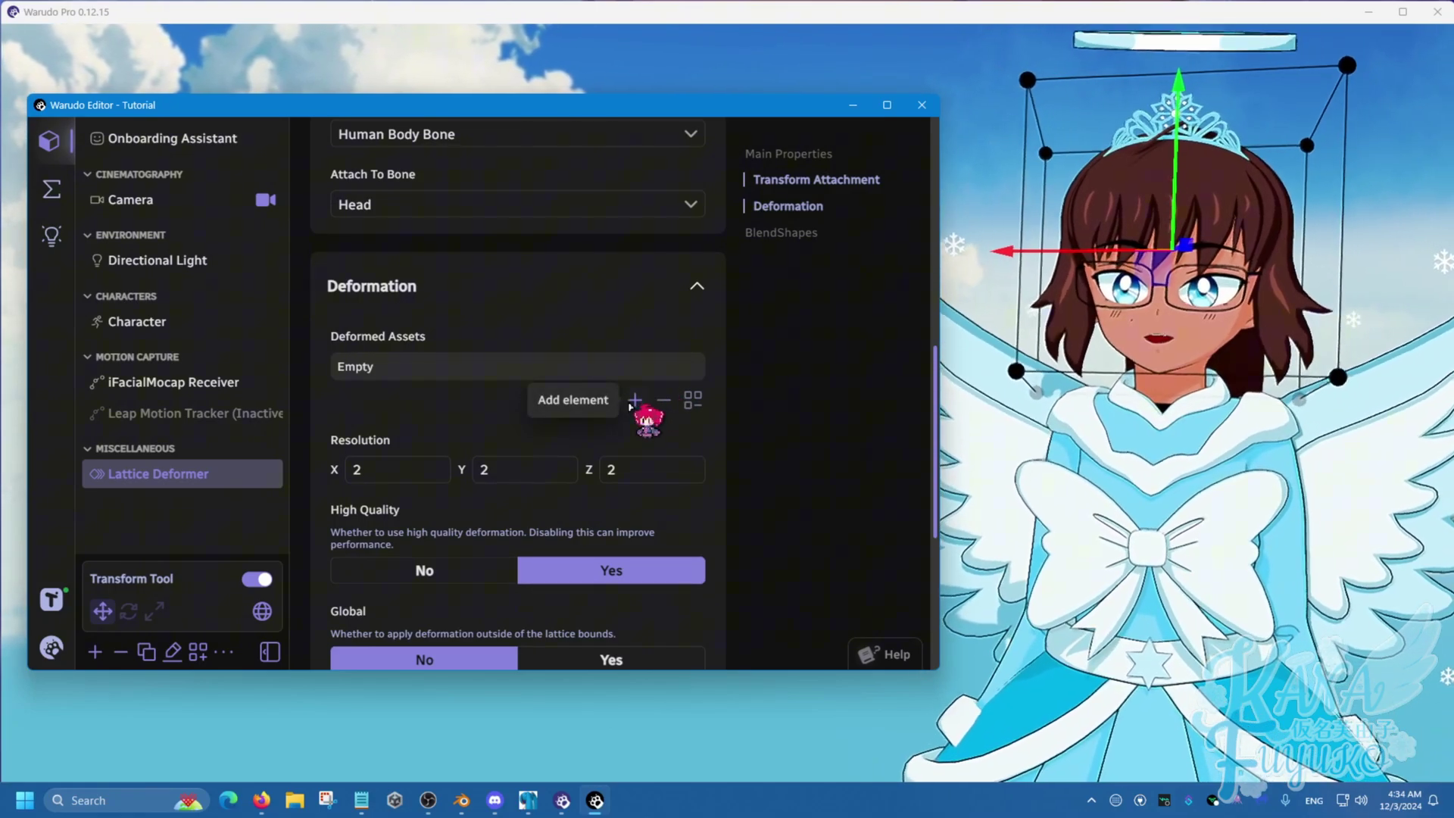
Step: Add Character to Deformed Assets, keeping Deform All Meshes on Yes
{"action": "left_click", "coordinate": [633, 402]}
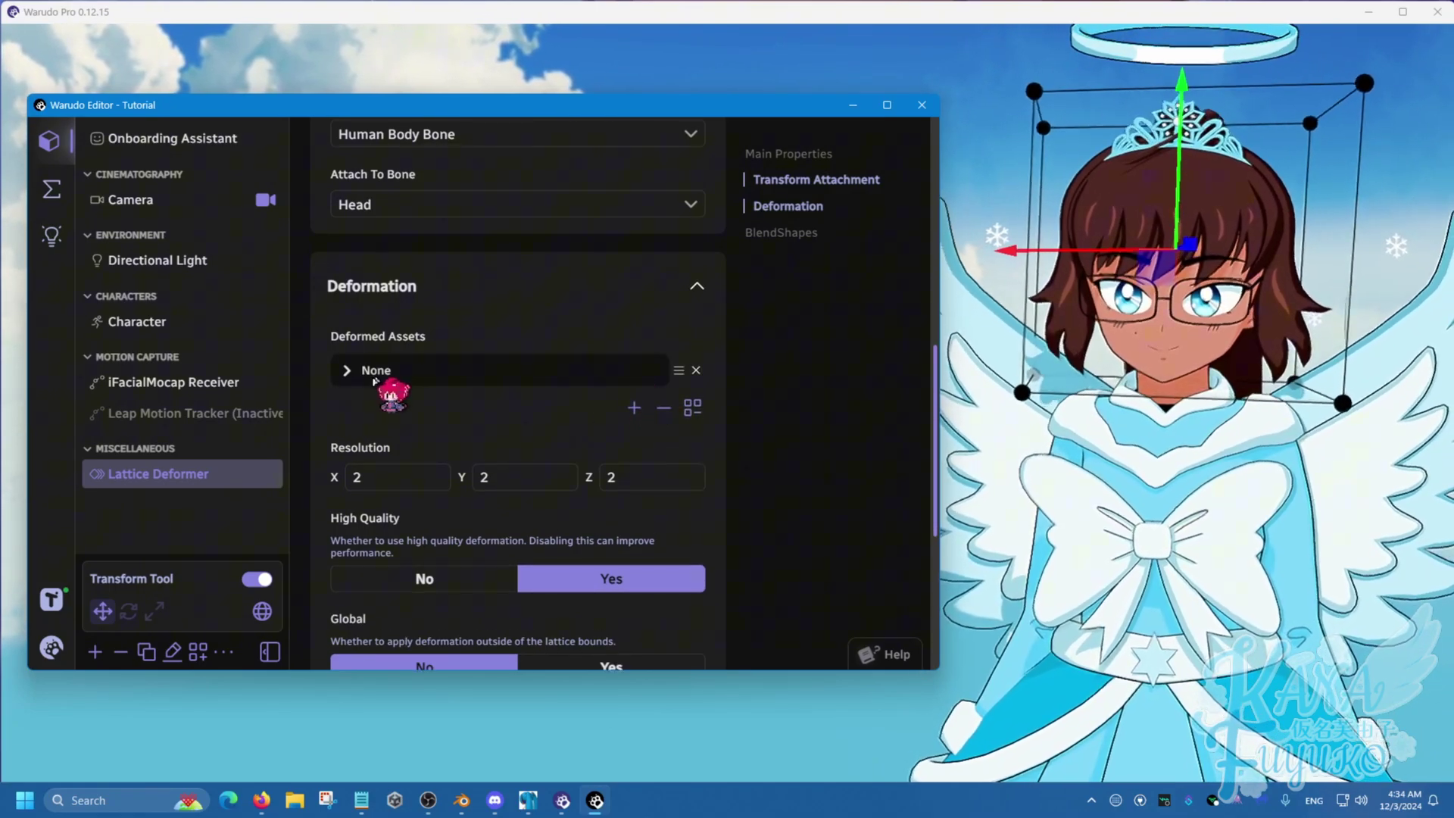
{"action": "left_click", "coordinate": [348, 369]}
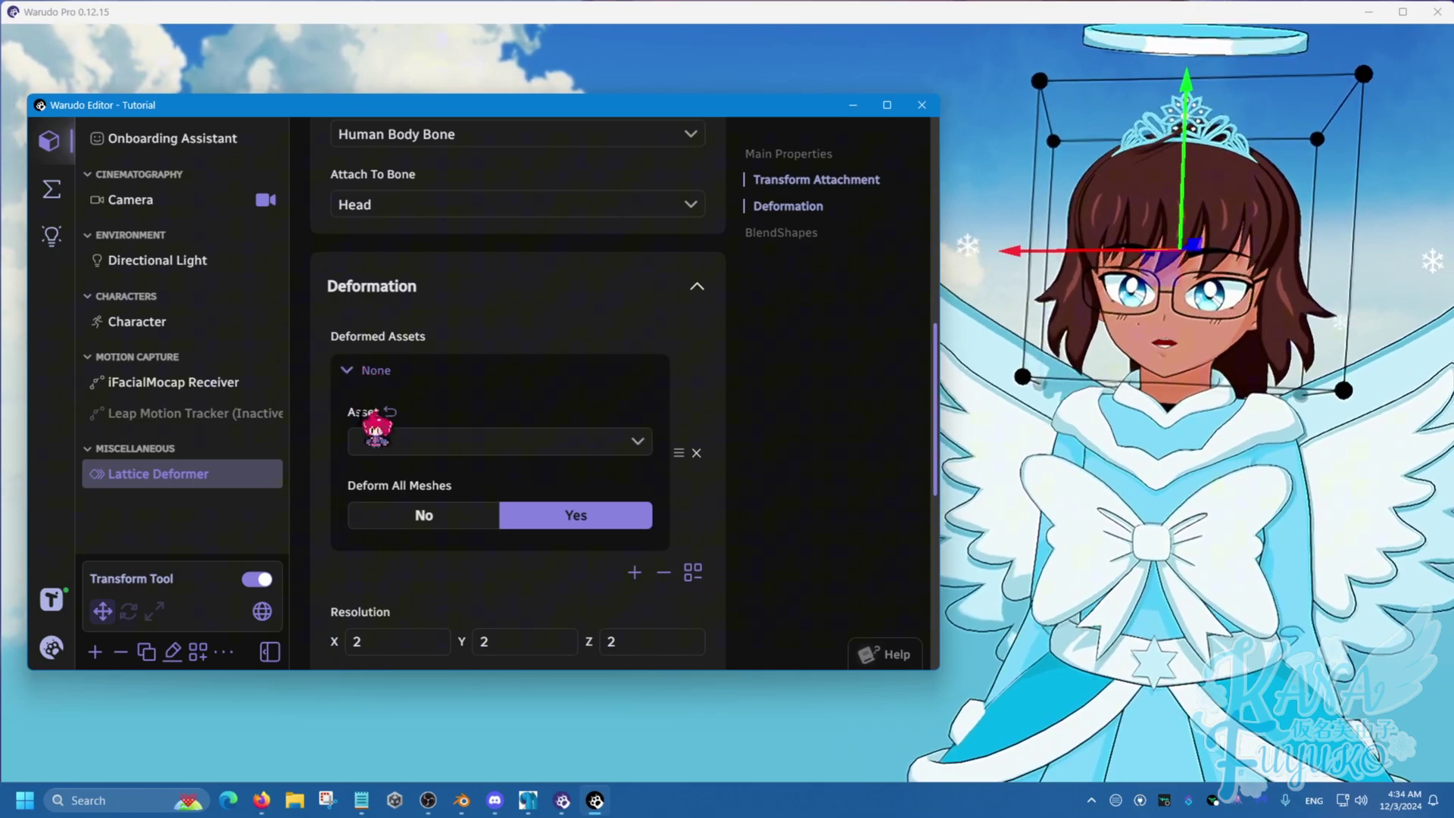
{"action": "left_click", "coordinate": [411, 442]}
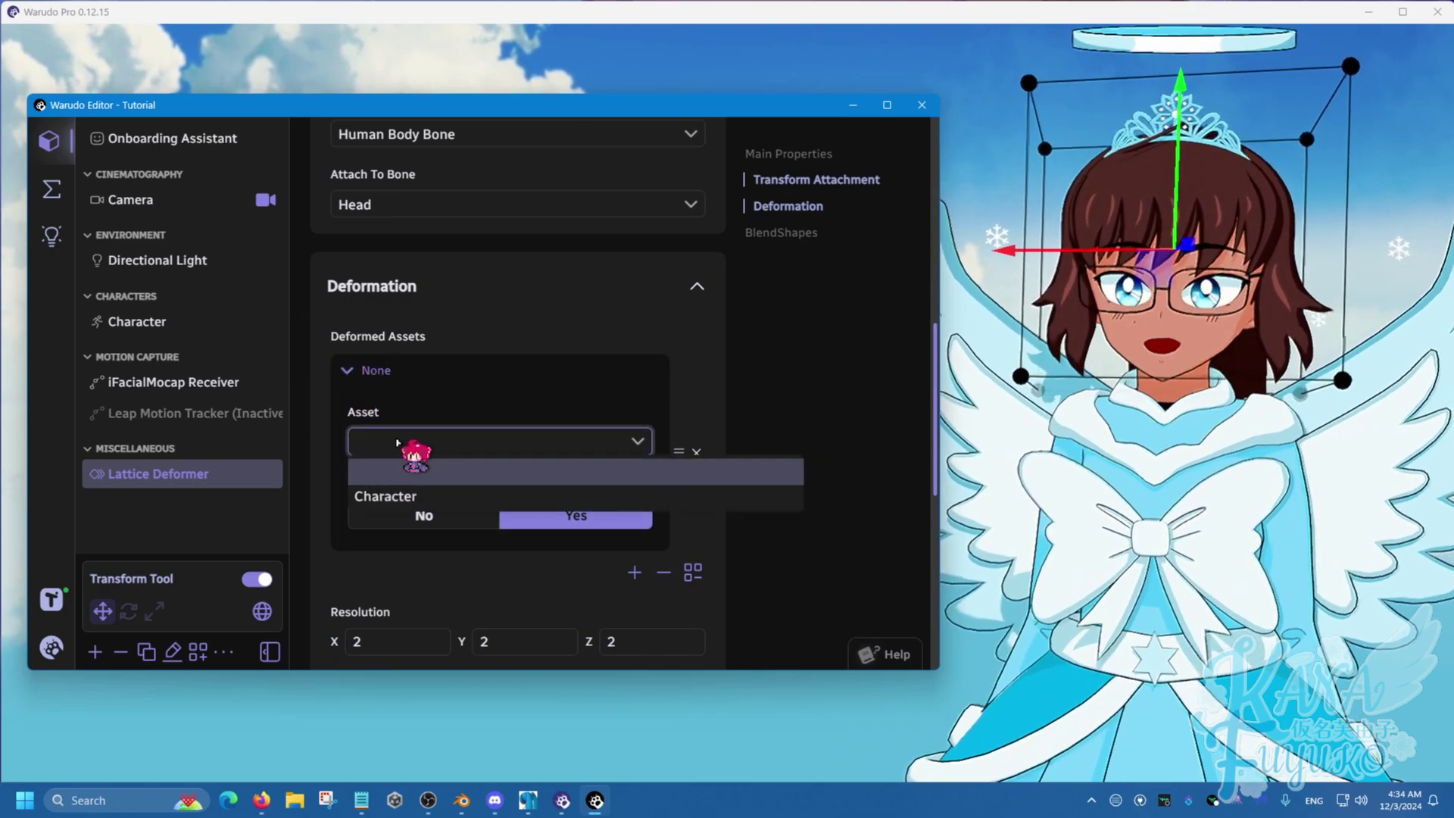
{"action": "left_click", "coordinate": [421, 496]}
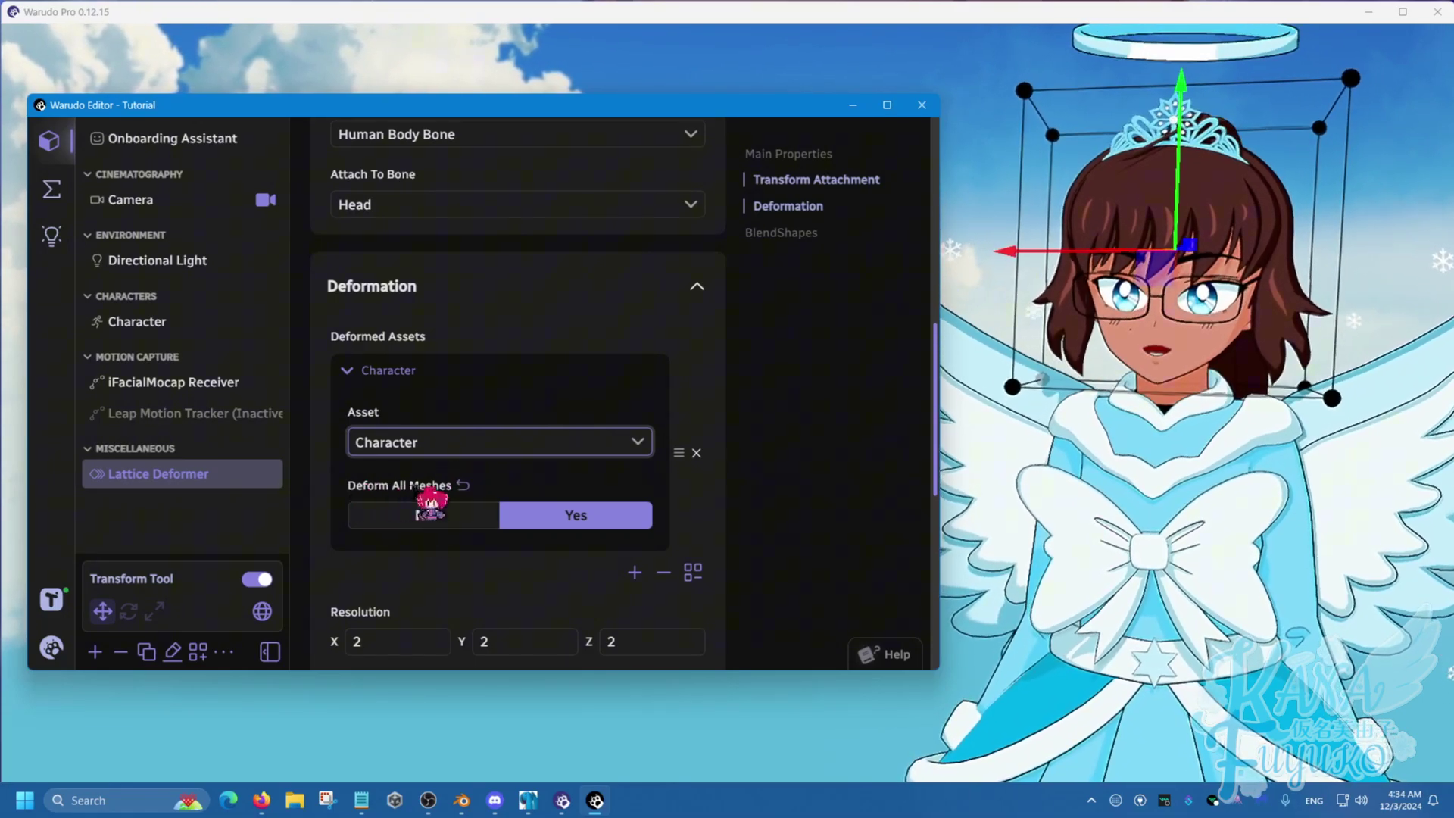
{"action": "left_click", "coordinate": [615, 515]}
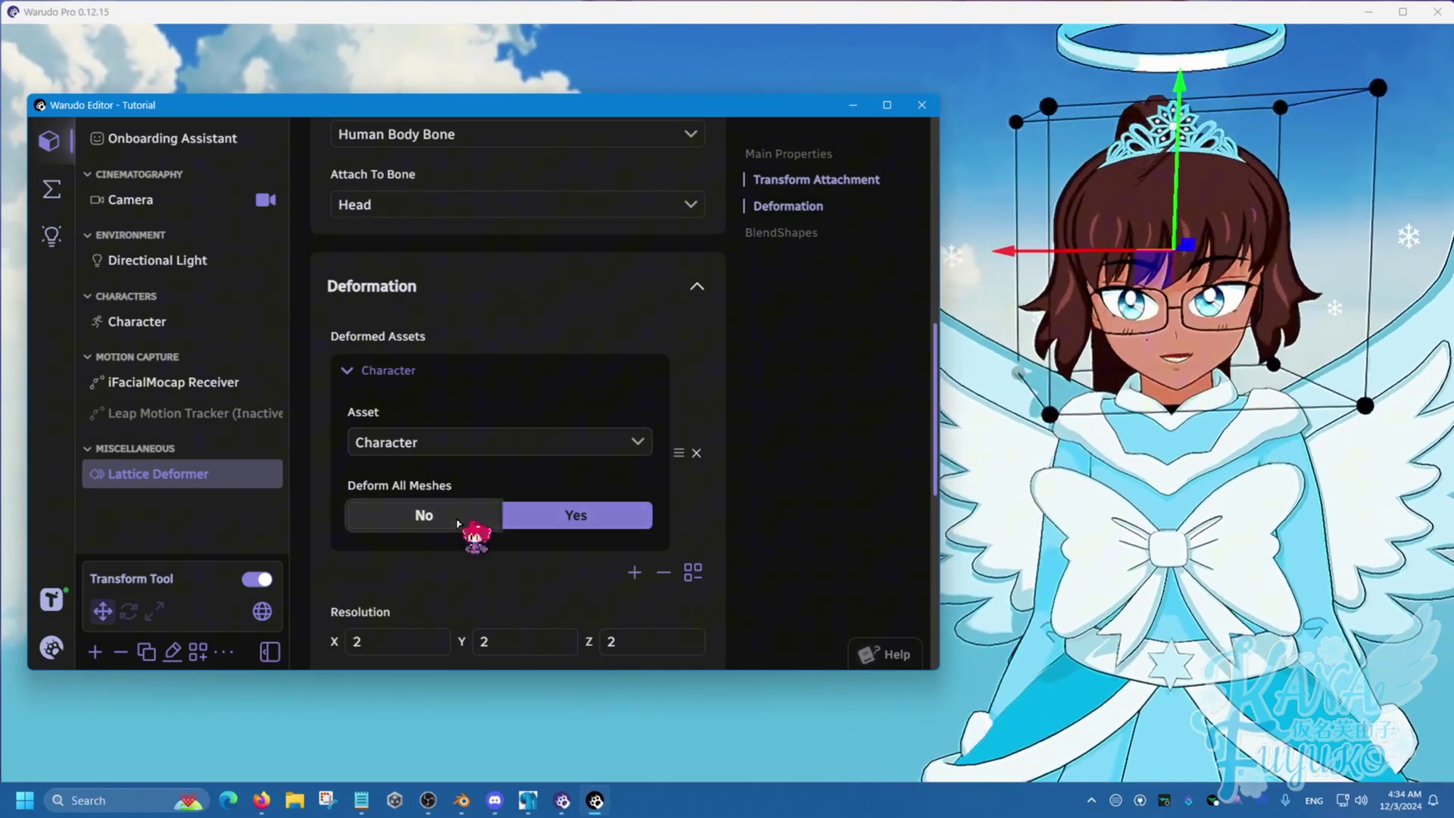
{"action": "left_click", "coordinate": [459, 522]}
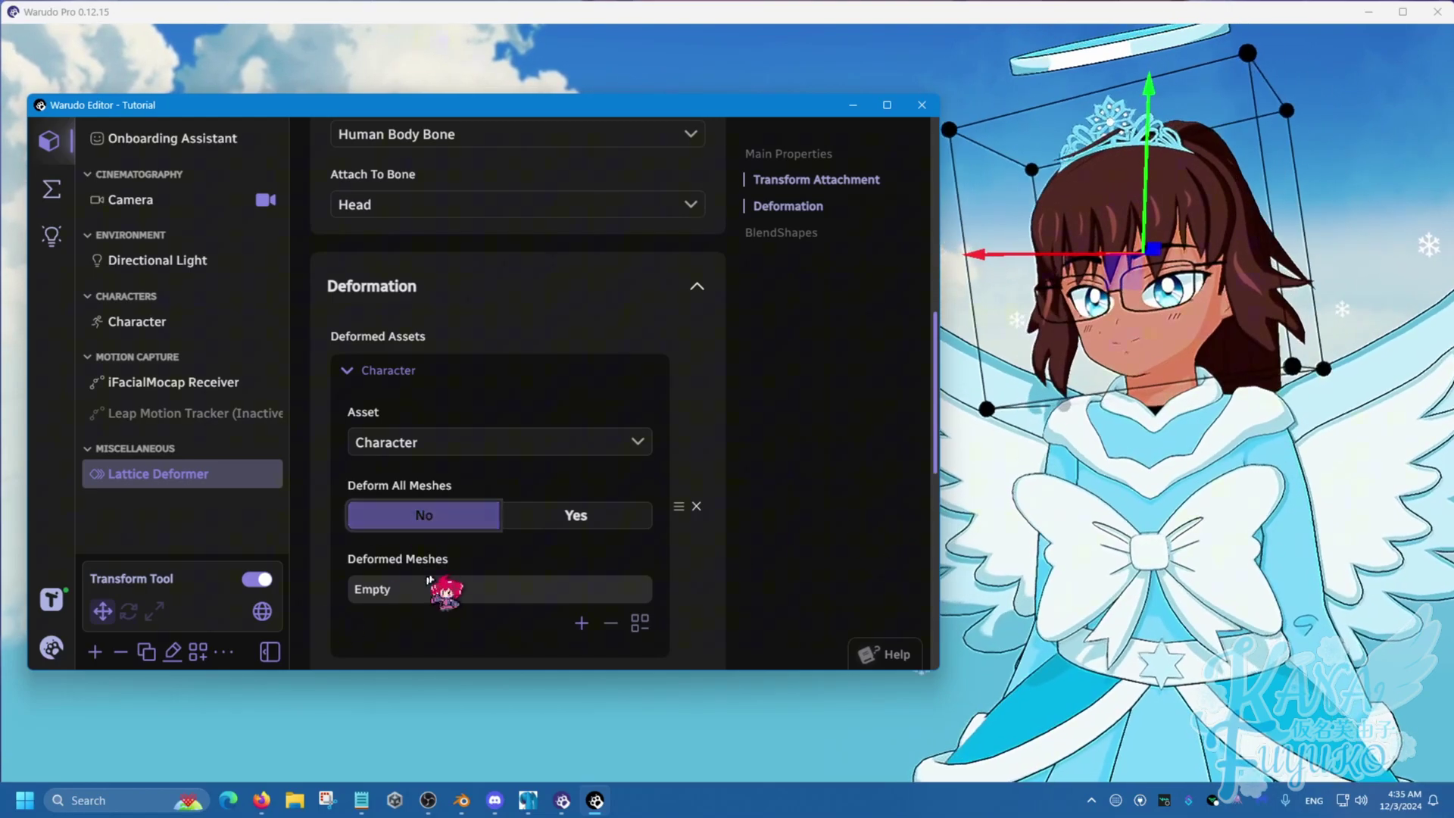
{"action": "scroll", "coordinate": [558, 554], "scroll_direction": "down", "scroll_amount": 1}
{"action": "scroll", "coordinate": [557, 555], "scroll_direction": "down", "scroll_amount": 4}
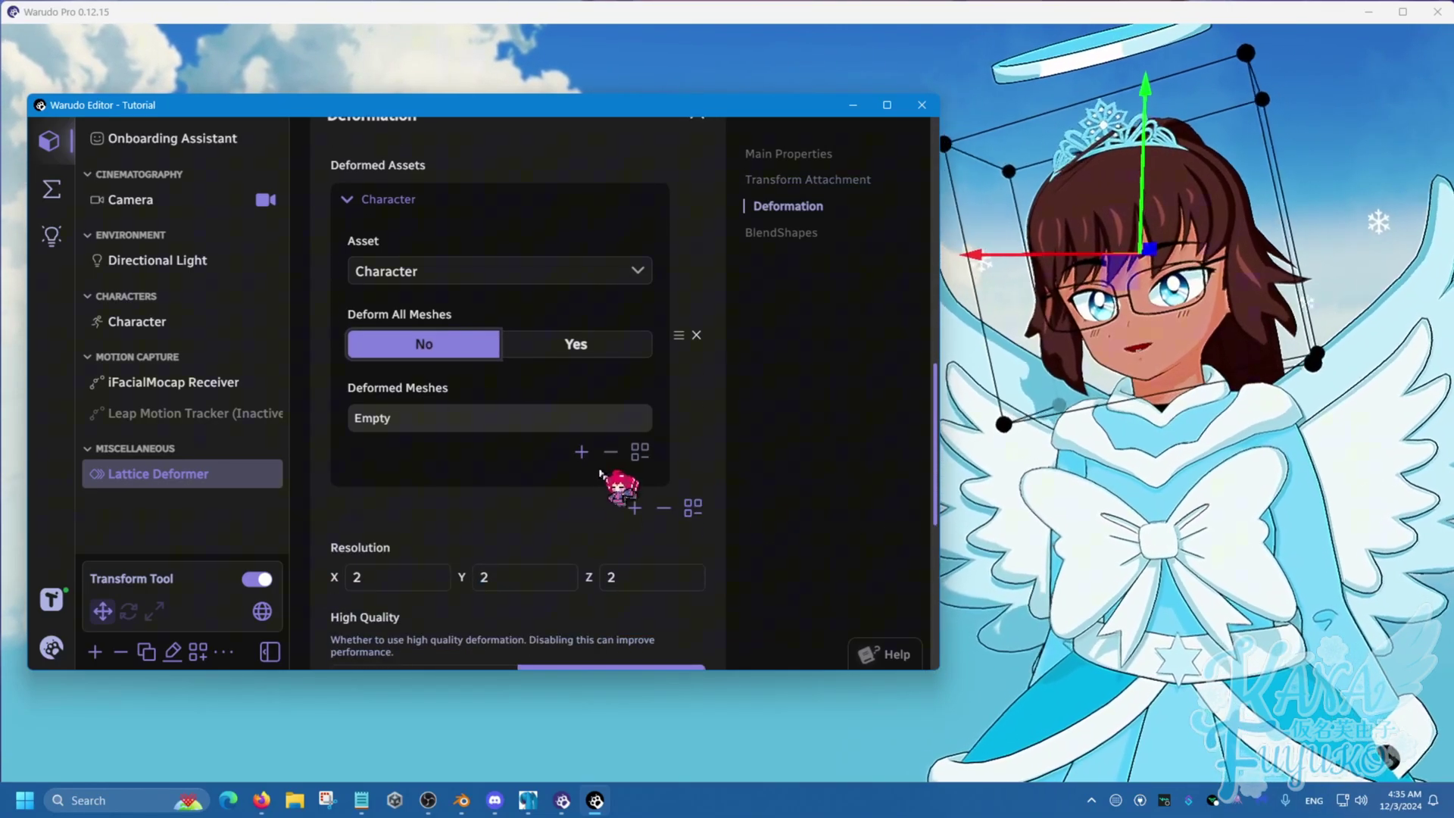
{"action": "left_click", "coordinate": [580, 457]}
{"action": "left_click", "coordinate": [580, 457]}
{"action": "left_click", "coordinate": [582, 484]}
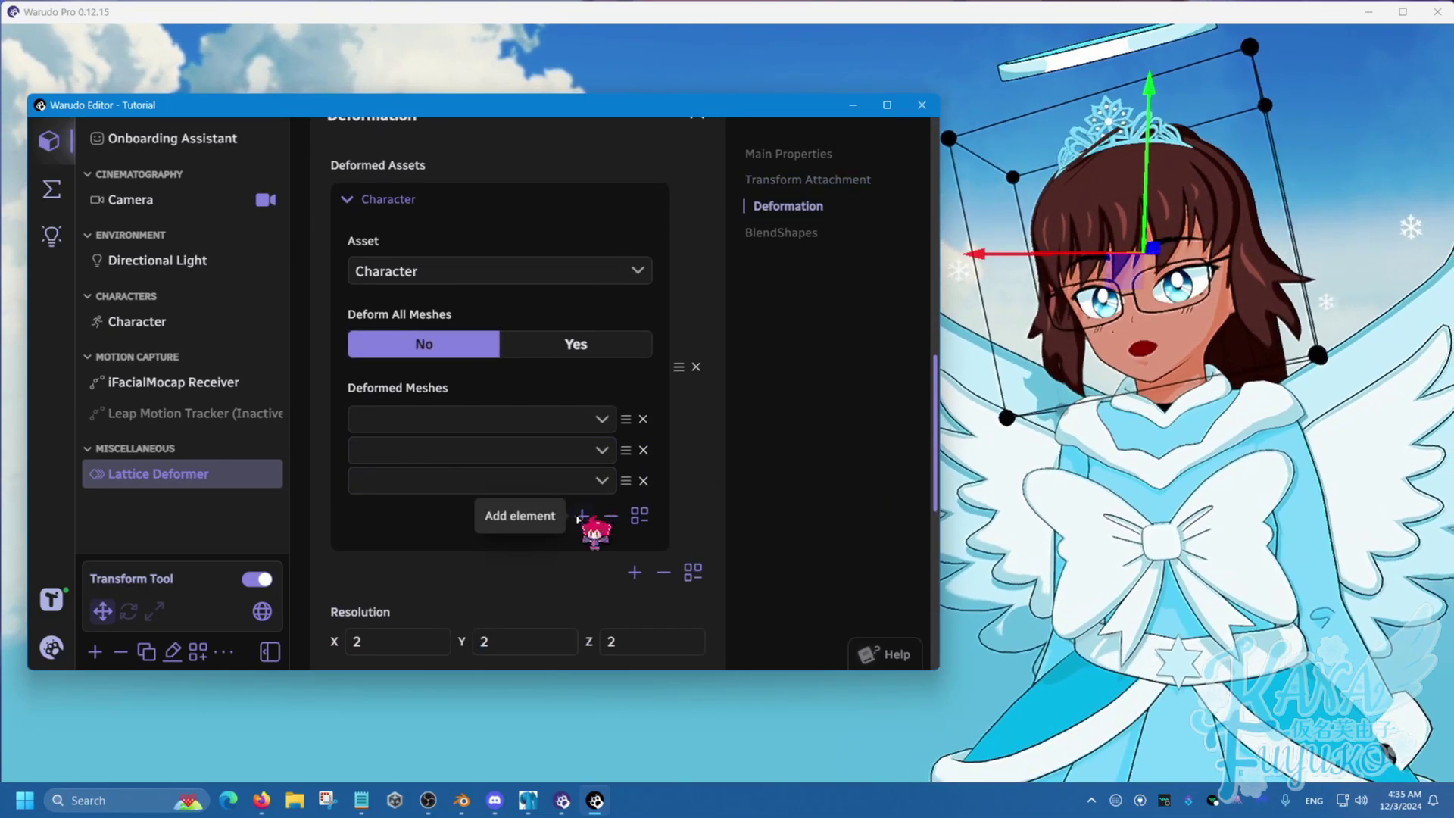
{"action": "left_click", "coordinate": [582, 515]}
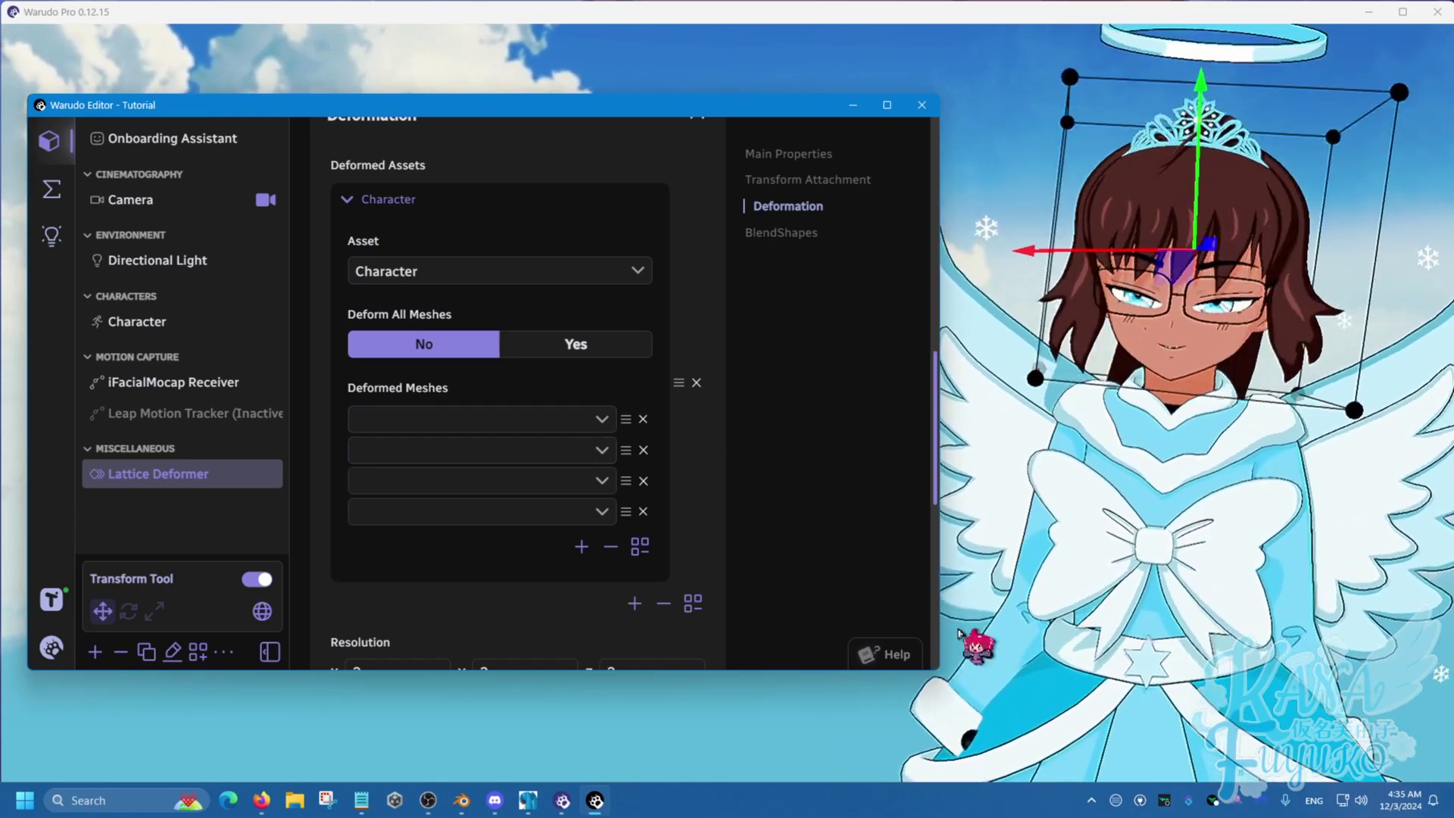
{"action": "left_click", "coordinate": [643, 419]}
{"action": "left_click", "coordinate": [643, 419]}
{"action": "left_click", "coordinate": [644, 419]}
{"action": "left_click", "coordinate": [645, 419]}
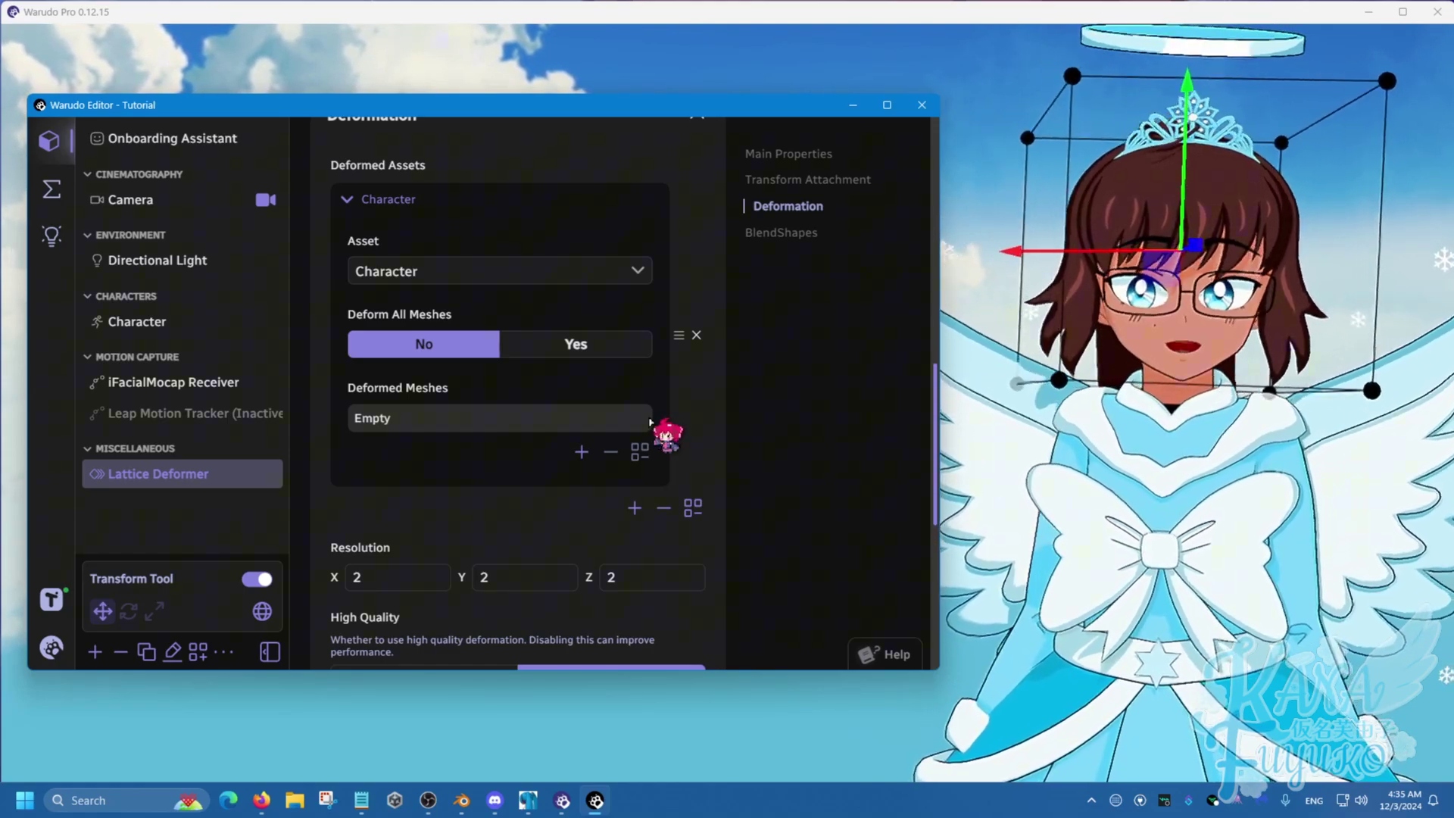
{"action": "scroll", "coordinate": [561, 450], "scroll_direction": "up", "scroll_amount": 1}
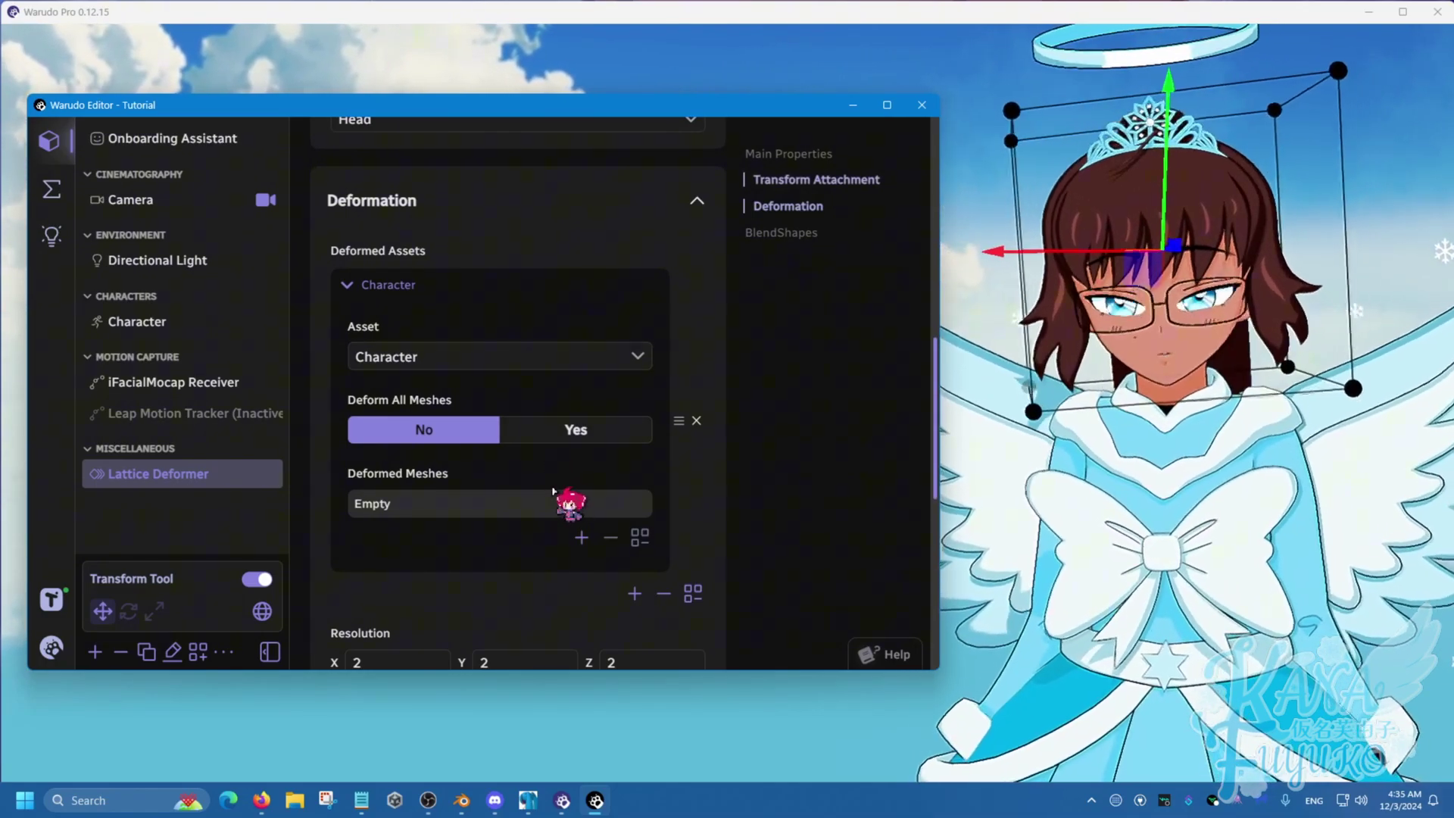
{"action": "left_click", "coordinate": [575, 432]}
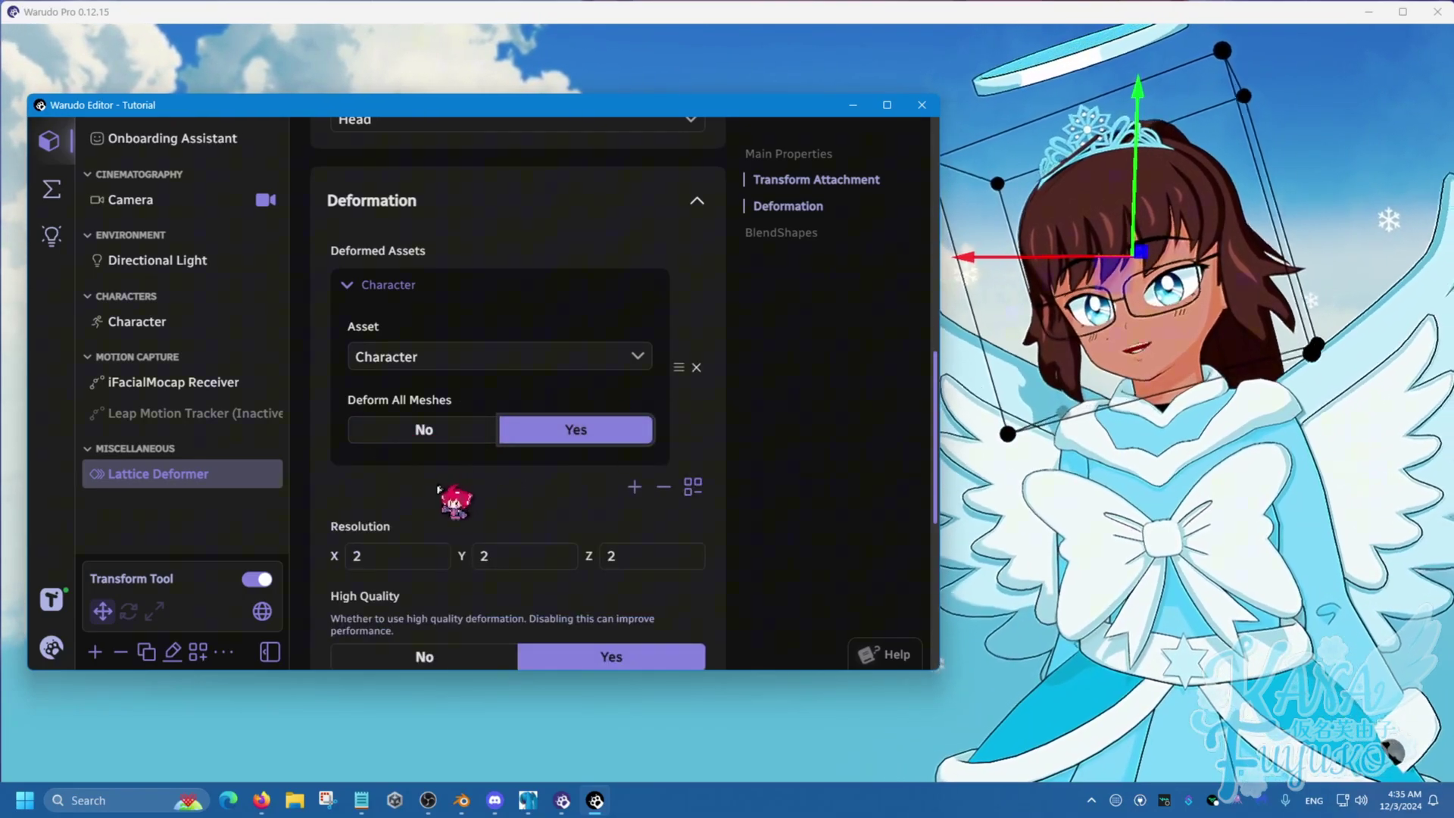
{"action": "scroll", "coordinate": [437, 494], "scroll_direction": "down", "scroll_amount": 1}
{"action": "scroll", "coordinate": [437, 494], "scroll_direction": "down", "scroll_amount": 1}
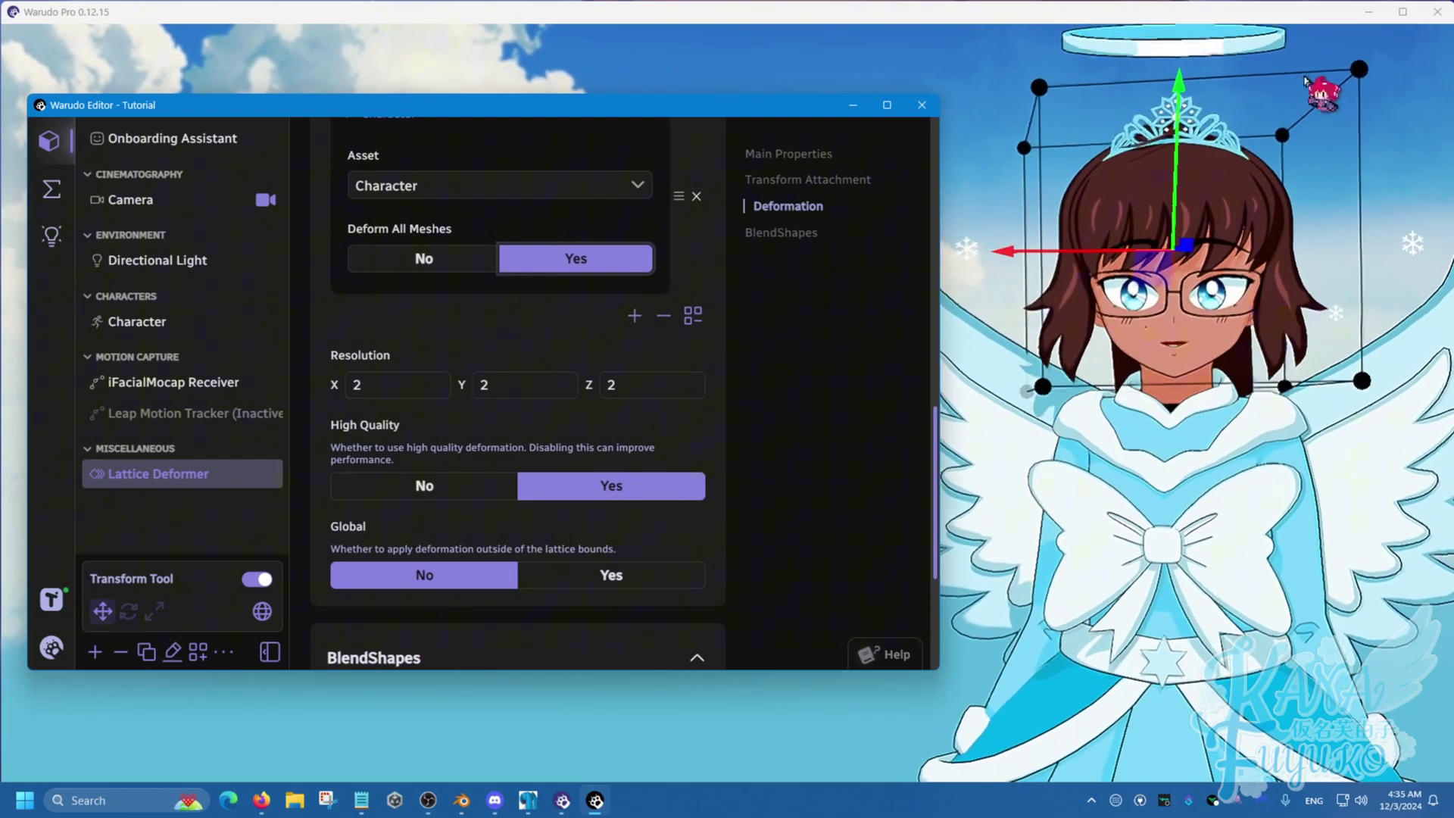
Step: Set Resolution X, Y and Z to 5 and inspect the denser cage
{"action": "left_click", "coordinate": [371, 384]}
{"action": "type", "text": "5"}
{"action": "key", "text": "Tab"}
{"action": "type", "text": "5"}
{"action": "key", "text": "Tab"}
{"action": "type", "text": "5"}
{"action": "key", "text": "Return"}
{"action": "middle_click_drag", "start_coordinate": [1417, 471], "coordinate": [1104, 584]}
{"action": "right_click_drag", "start_coordinate": [1104, 584], "coordinate": [1151, 576]}
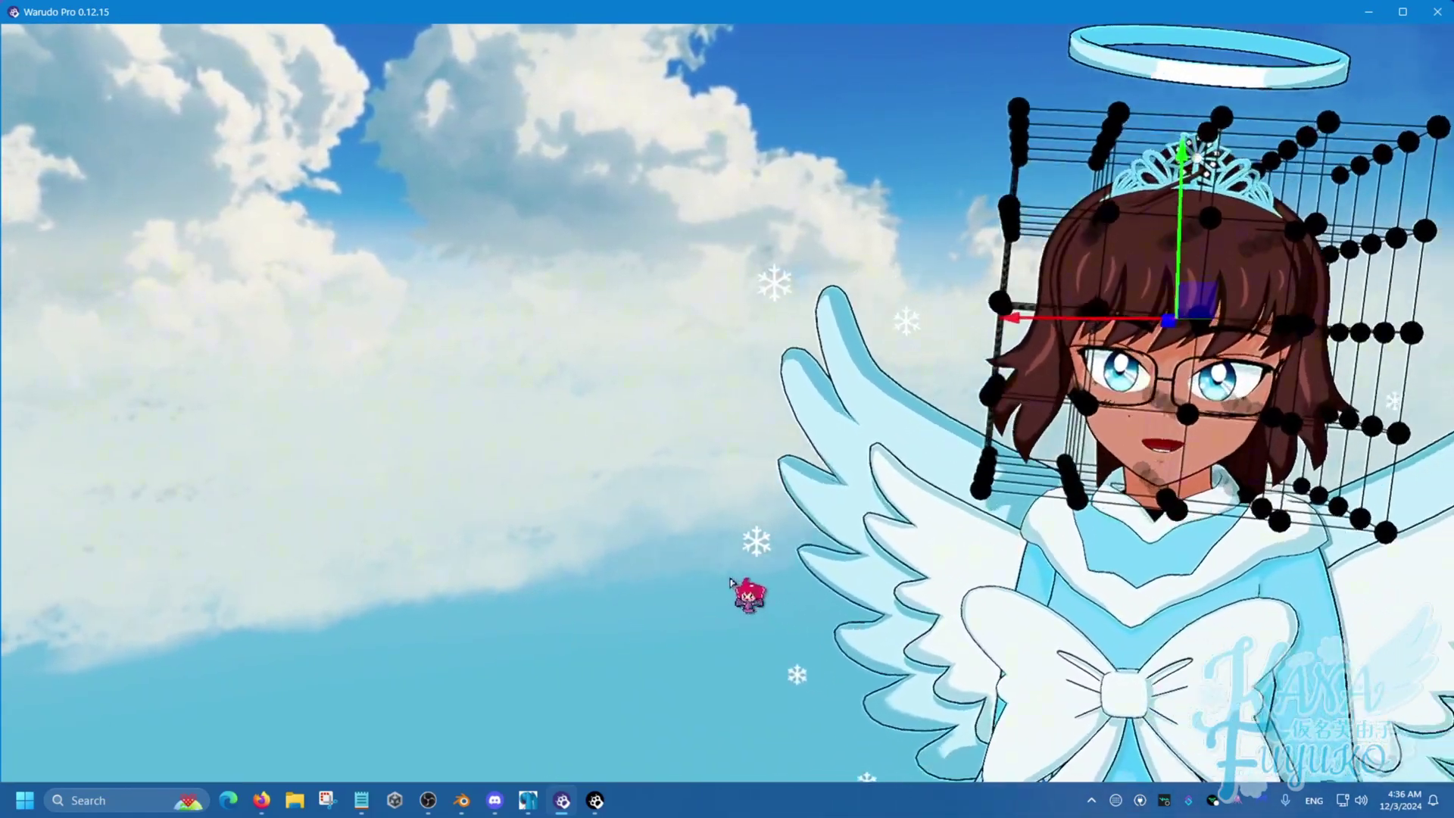
{"action": "left_click", "coordinate": [596, 800]}
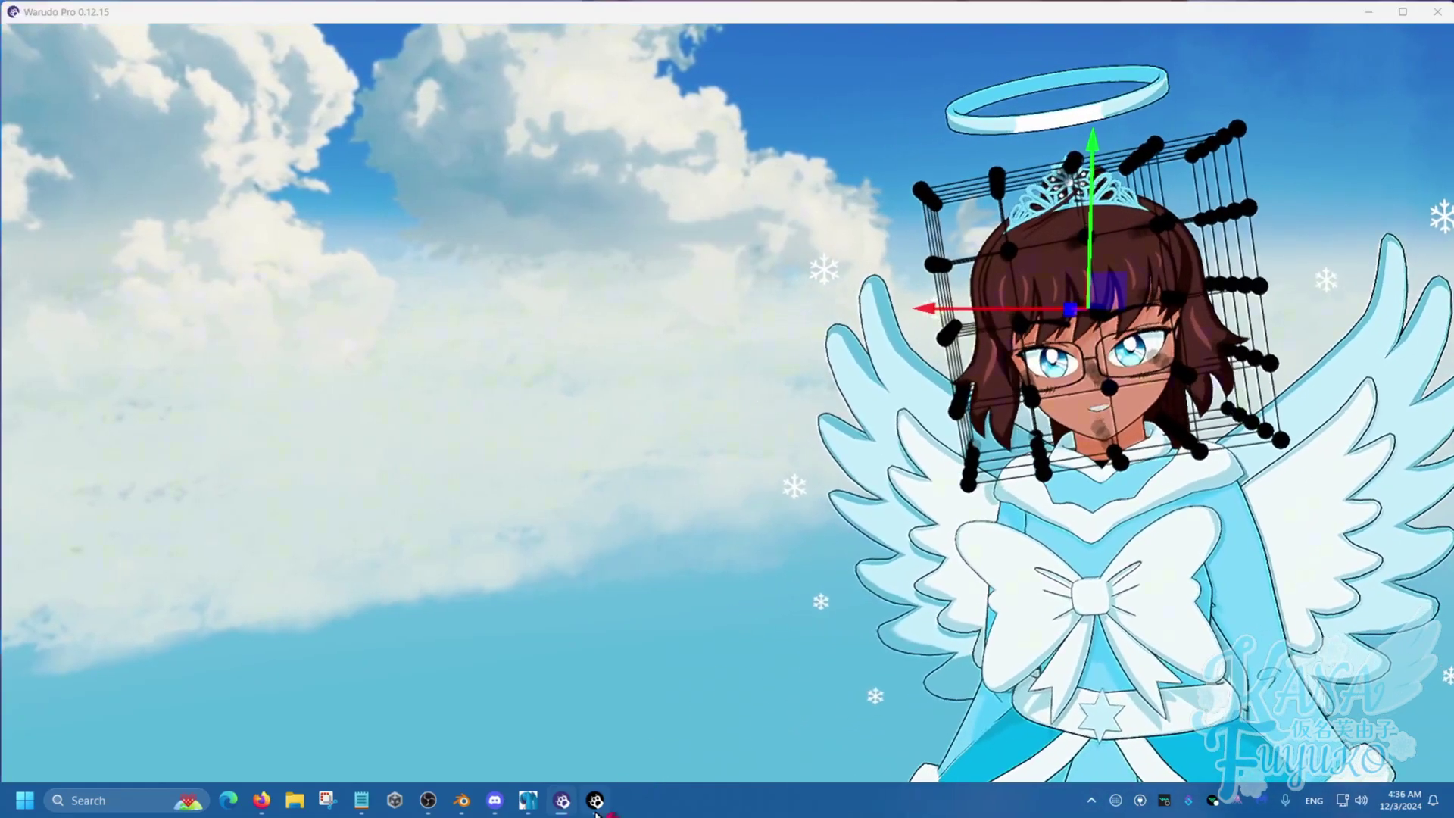
Step: Re-enter the lattice resolution as X 4, Y 4, Z 2
{"action": "left_click", "coordinate": [390, 386]}
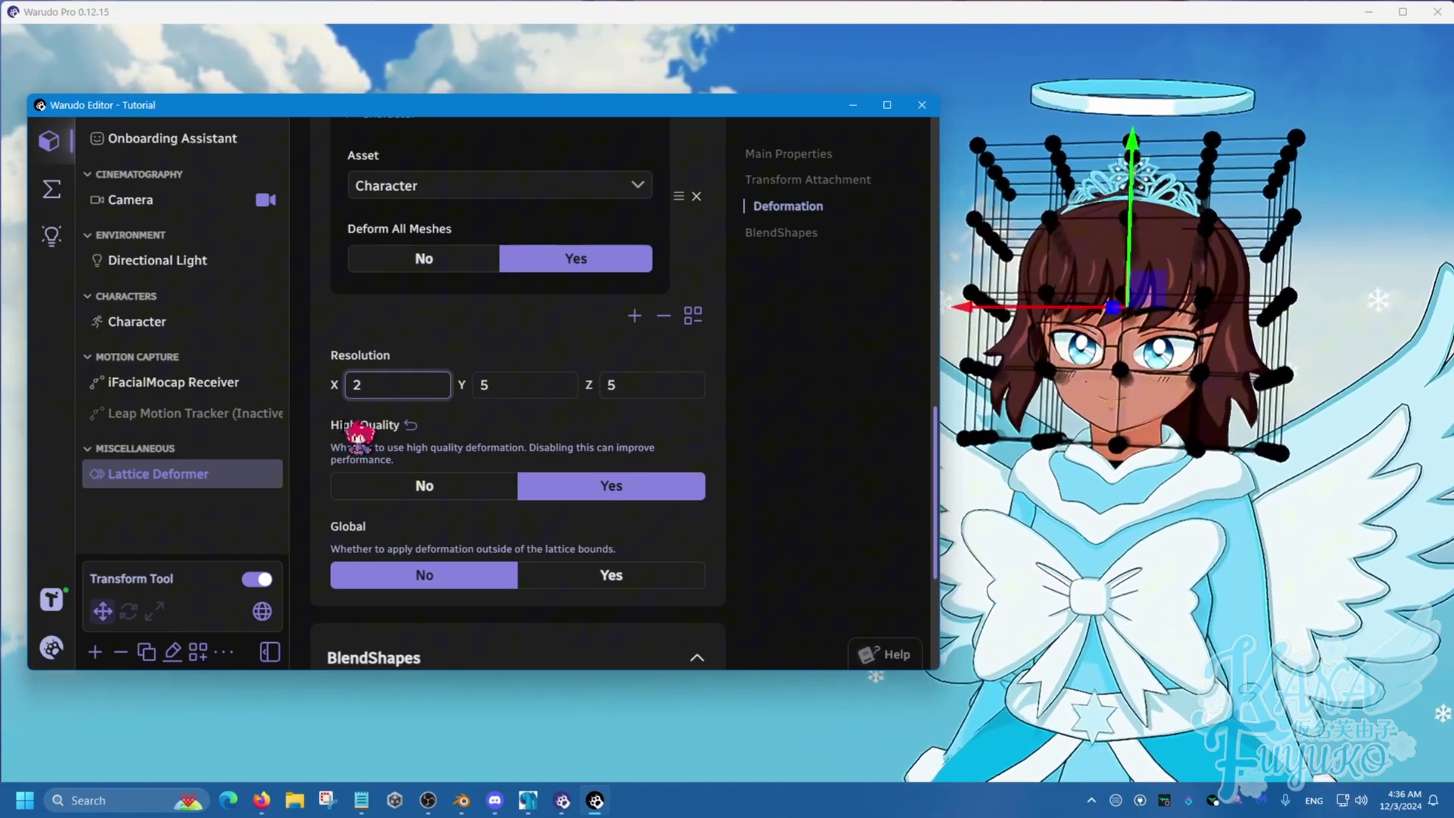
{"action": "key", "text": "Tab"}
{"action": "type", "text": "2"}
{"action": "key", "text": "Tab"}
{"action": "type", "text": "2"}
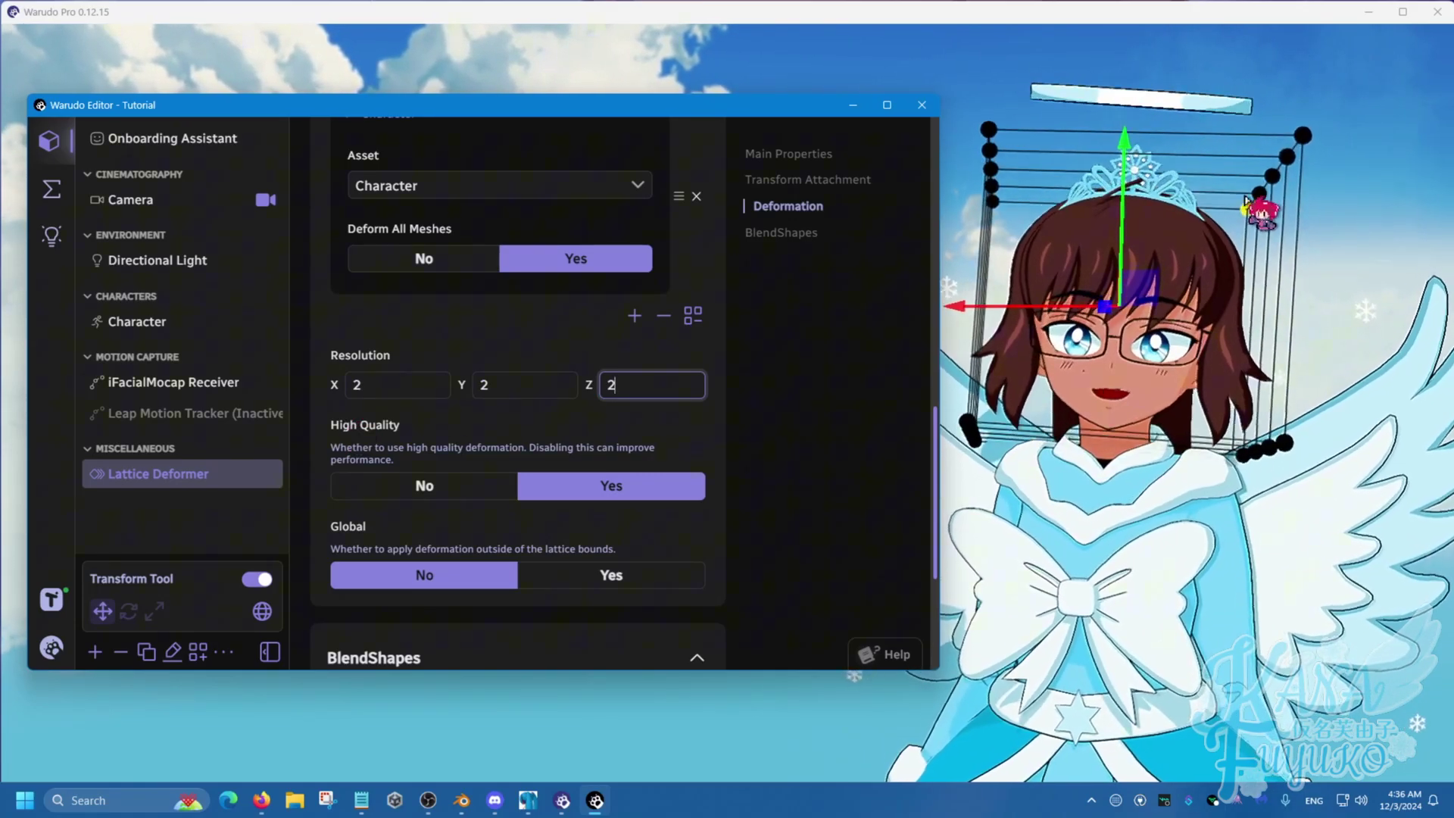
{"action": "left_click", "coordinate": [401, 386]}
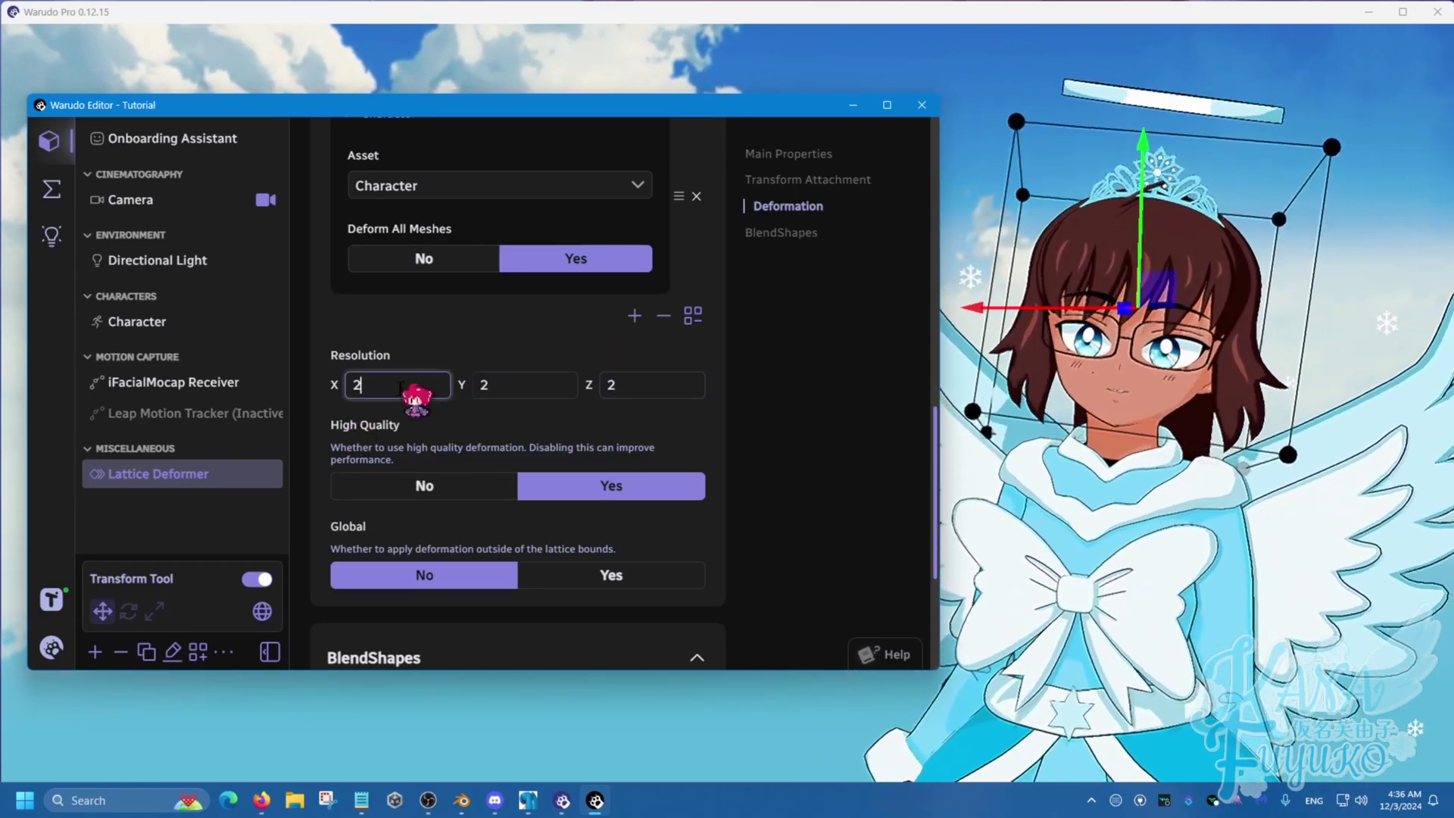
{"action": "left_click_drag", "start_coordinate": [401, 387], "coordinate": [353, 403]}
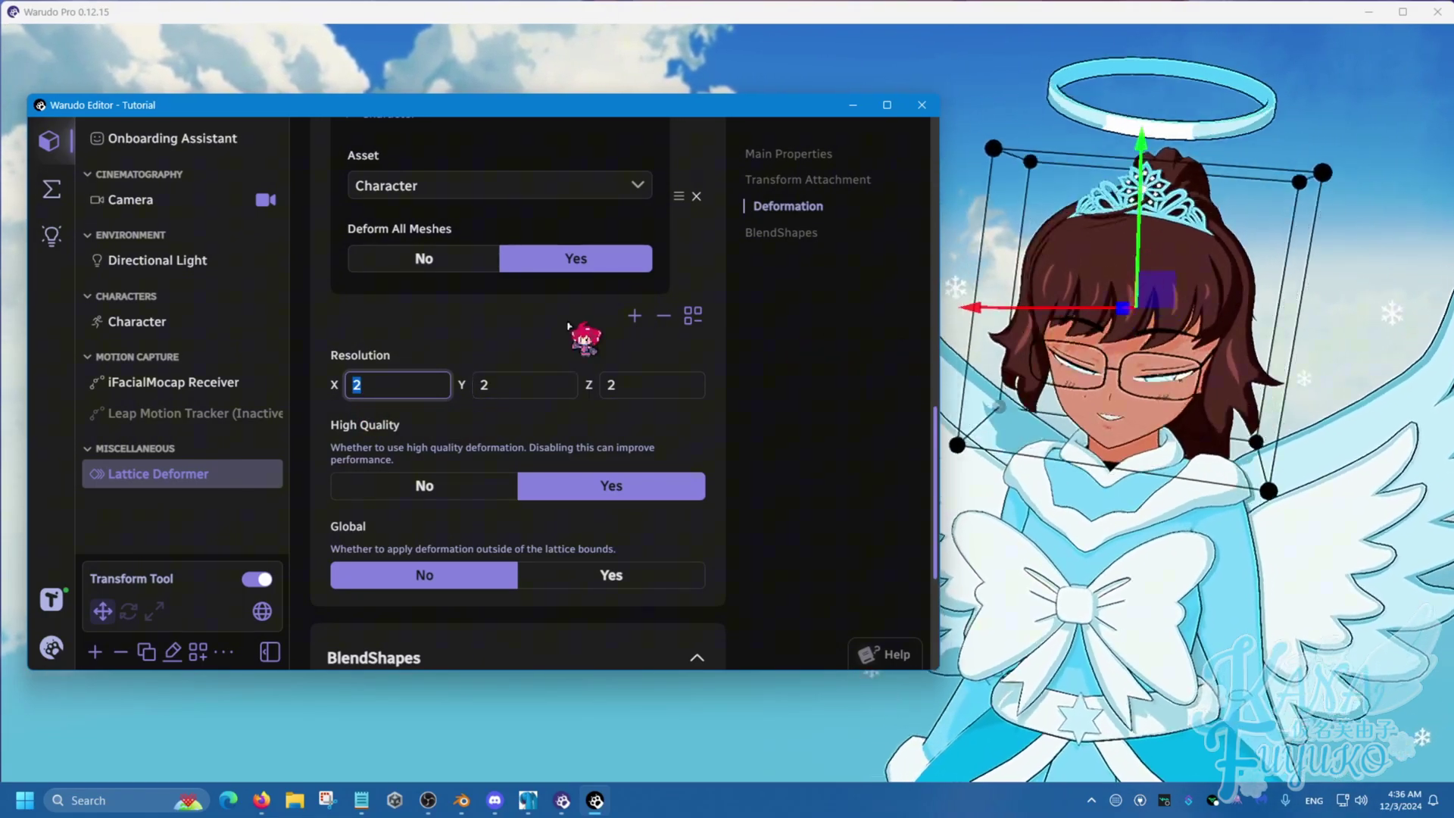
{"action": "type", "text": "4"}
{"action": "key", "text": "Tab"}
{"action": "type", "text": "4"}
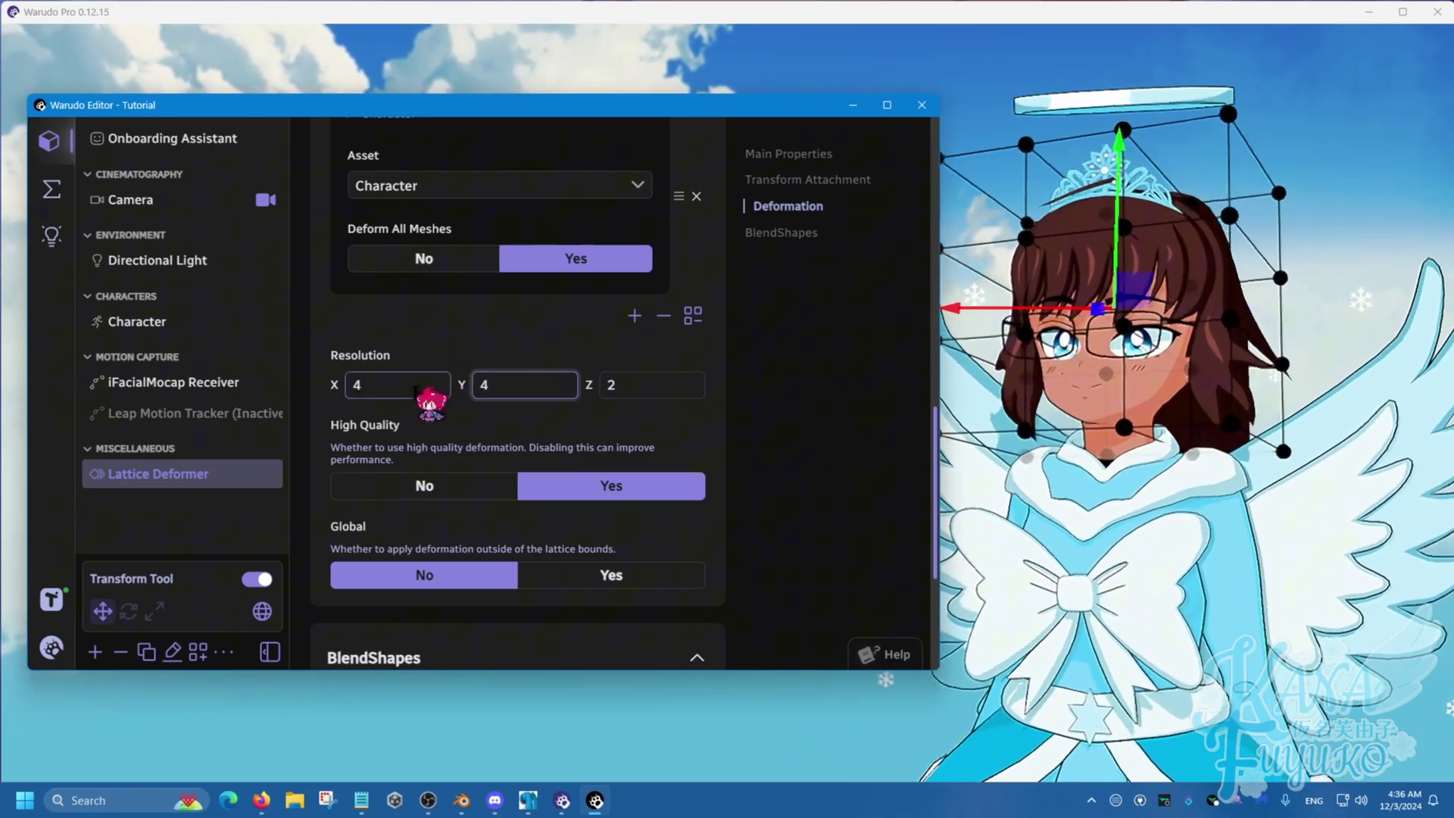
{"action": "left_click", "coordinate": [1156, 318]}
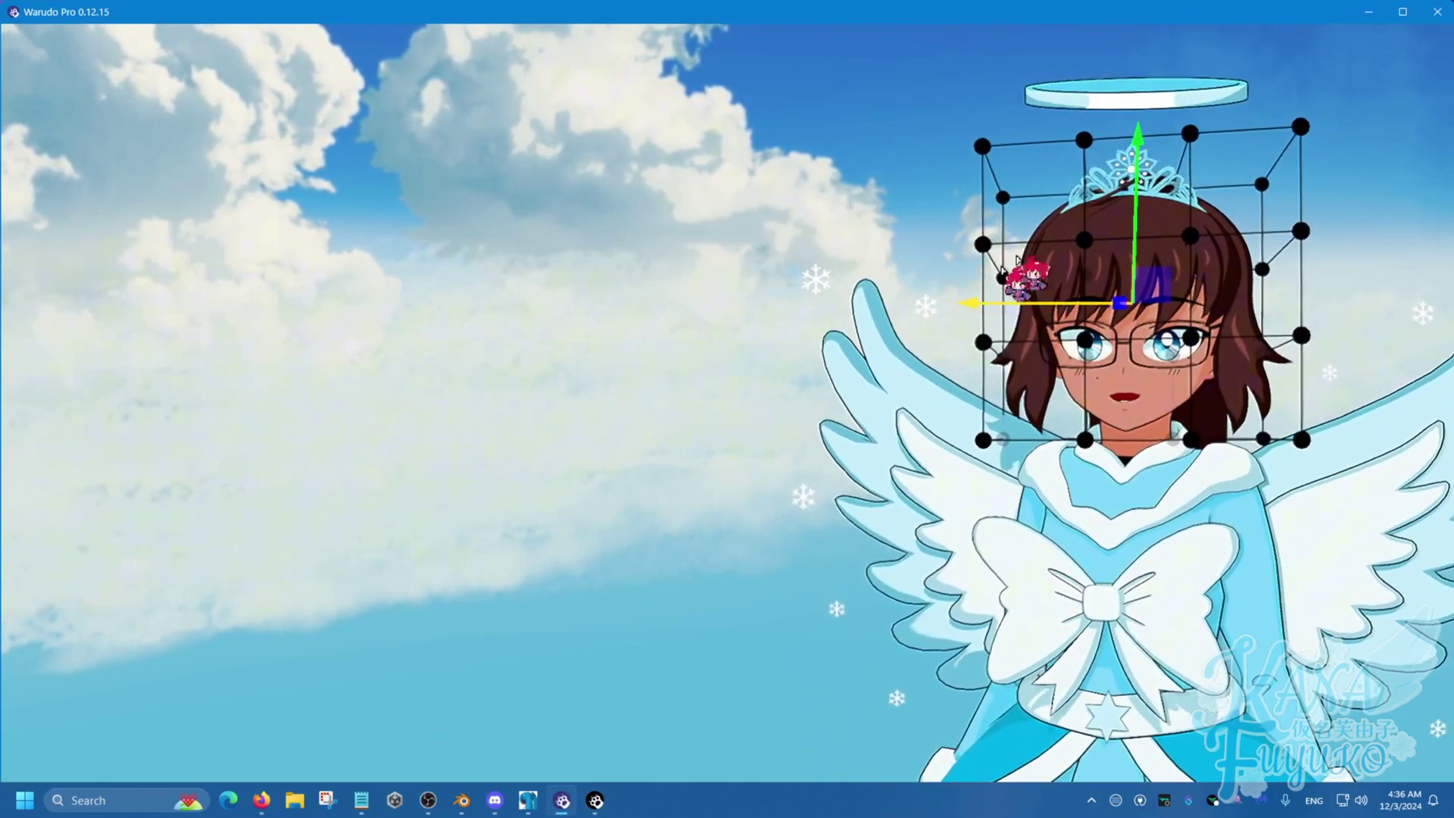
{"action": "left_click_drag", "start_coordinate": [945, 472], "coordinate": [1011, 455]}
{"action": "left_click_drag", "start_coordinate": [919, 362], "coordinate": [809, 425]}
{"action": "left_click", "coordinate": [606, 799]}
{"action": "scroll", "coordinate": [541, 636], "scroll_direction": "down", "scroll_amount": 2}
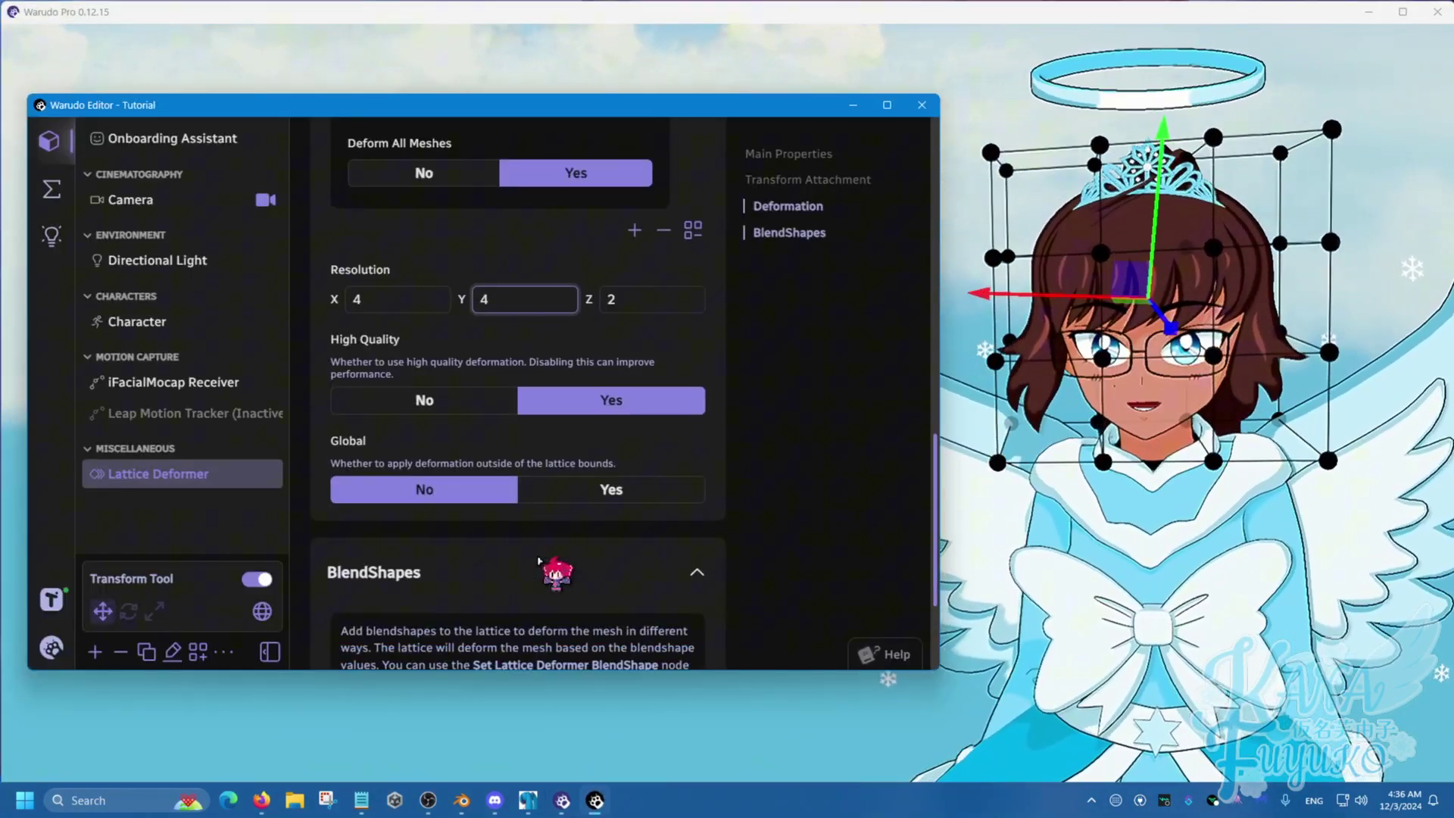
{"action": "left_click", "coordinate": [454, 399]}
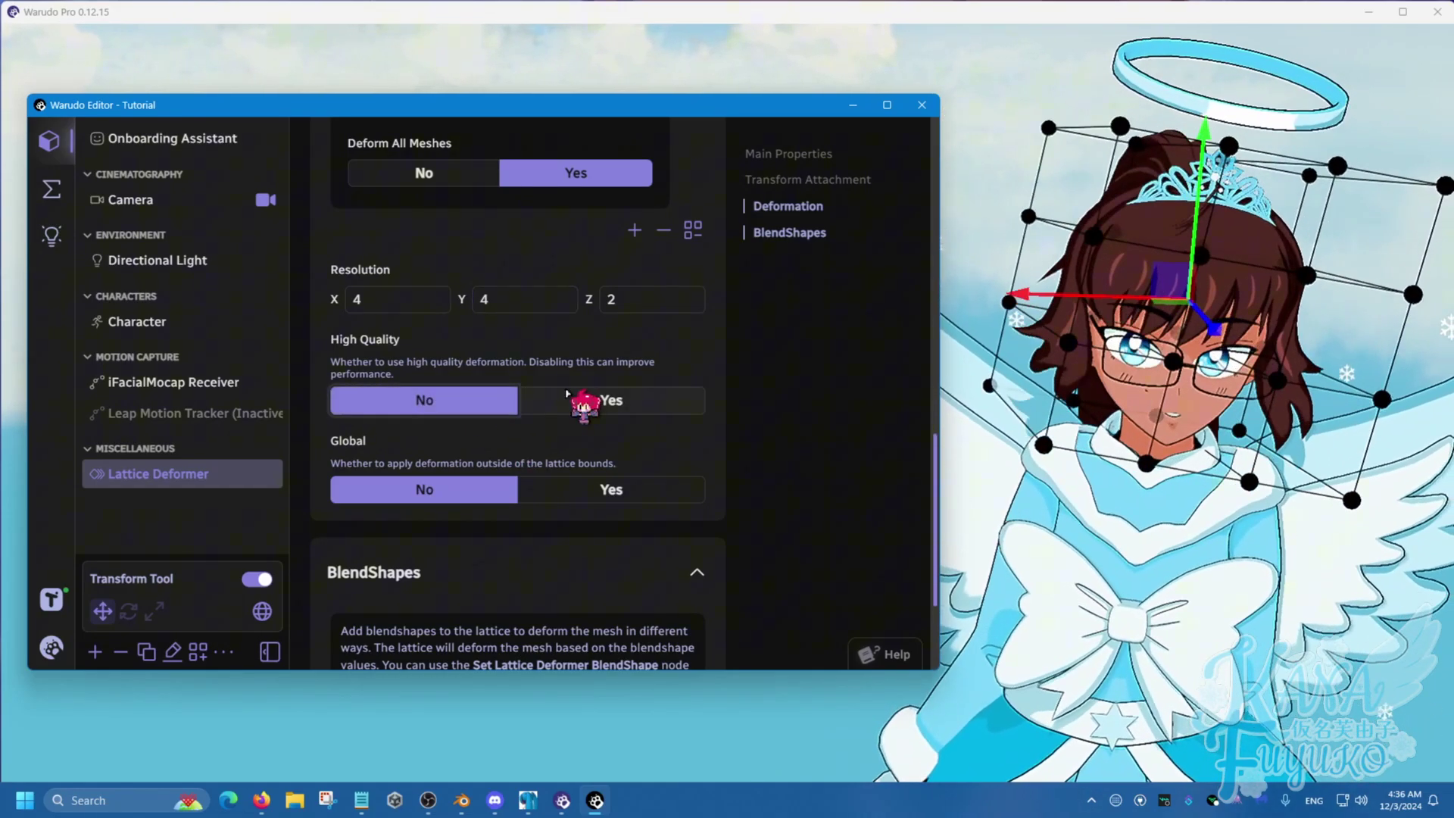
{"action": "left_click", "coordinate": [584, 401]}
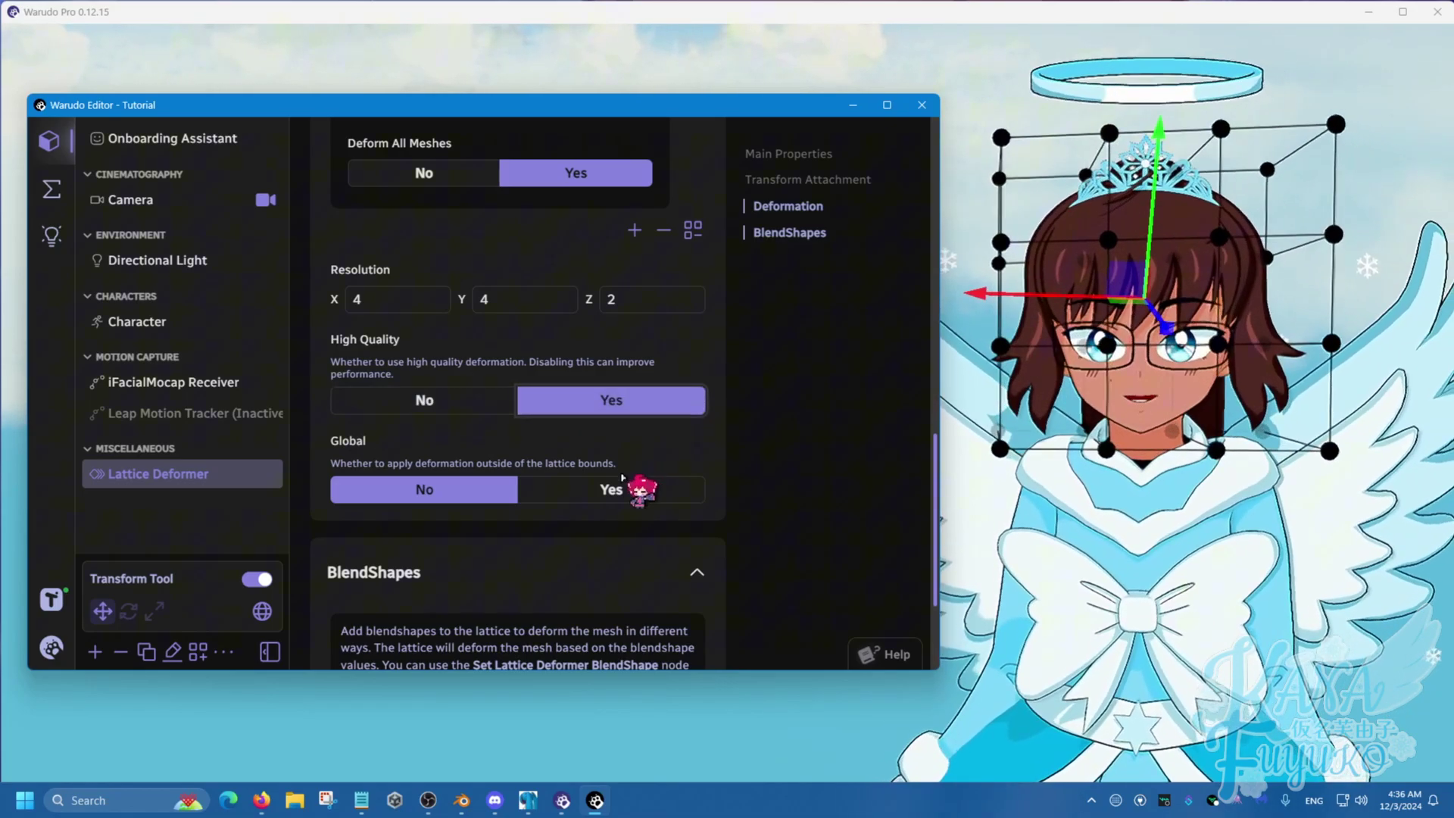
{"action": "scroll", "coordinate": [619, 479], "scroll_direction": "down", "scroll_amount": 2}
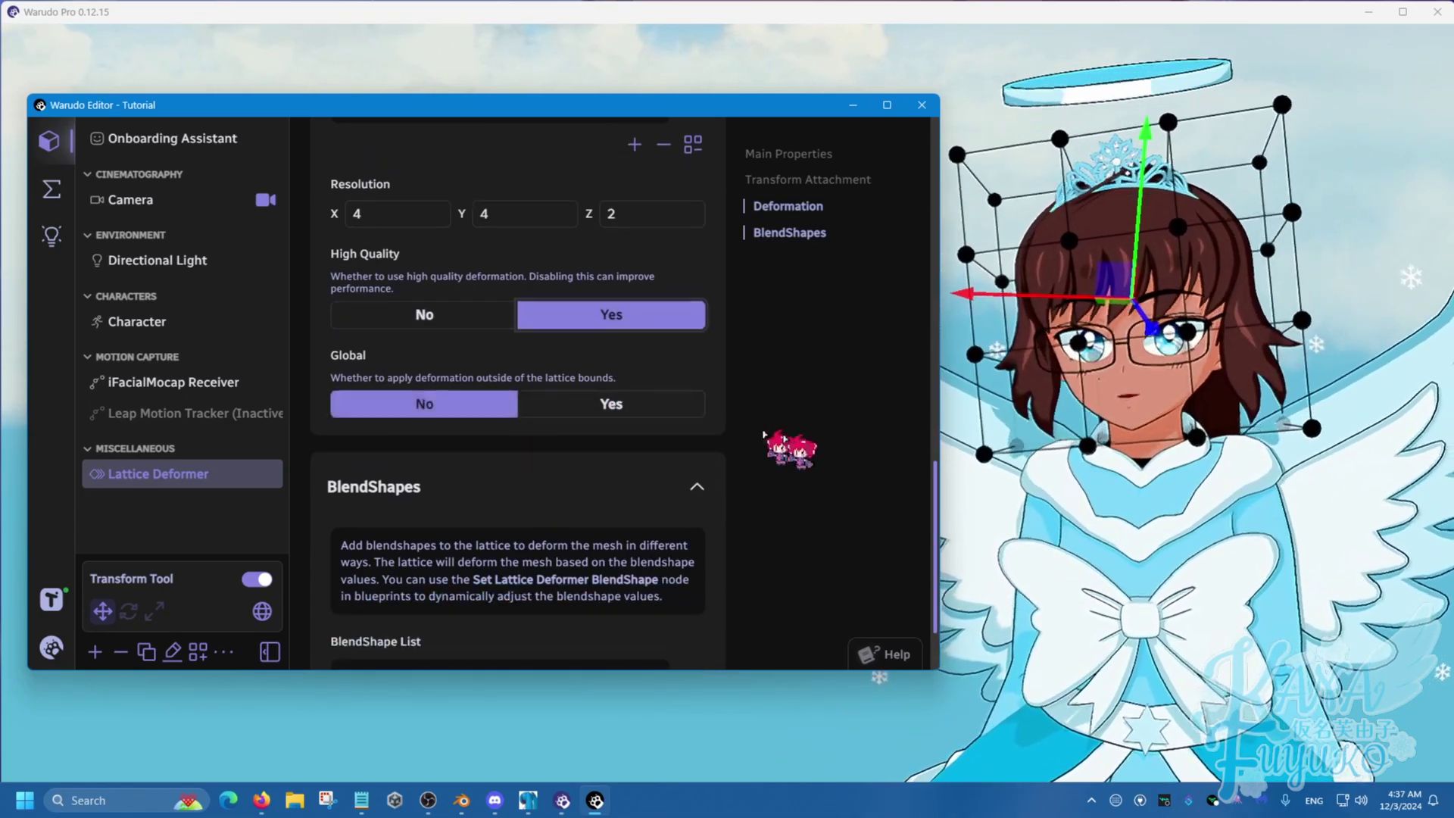
{"action": "middle_click_drag", "start_coordinate": [1143, 553], "coordinate": [1146, 419]}
{"action": "scroll", "coordinate": [1136, 439], "scroll_direction": "down", "scroll_amount": 3}
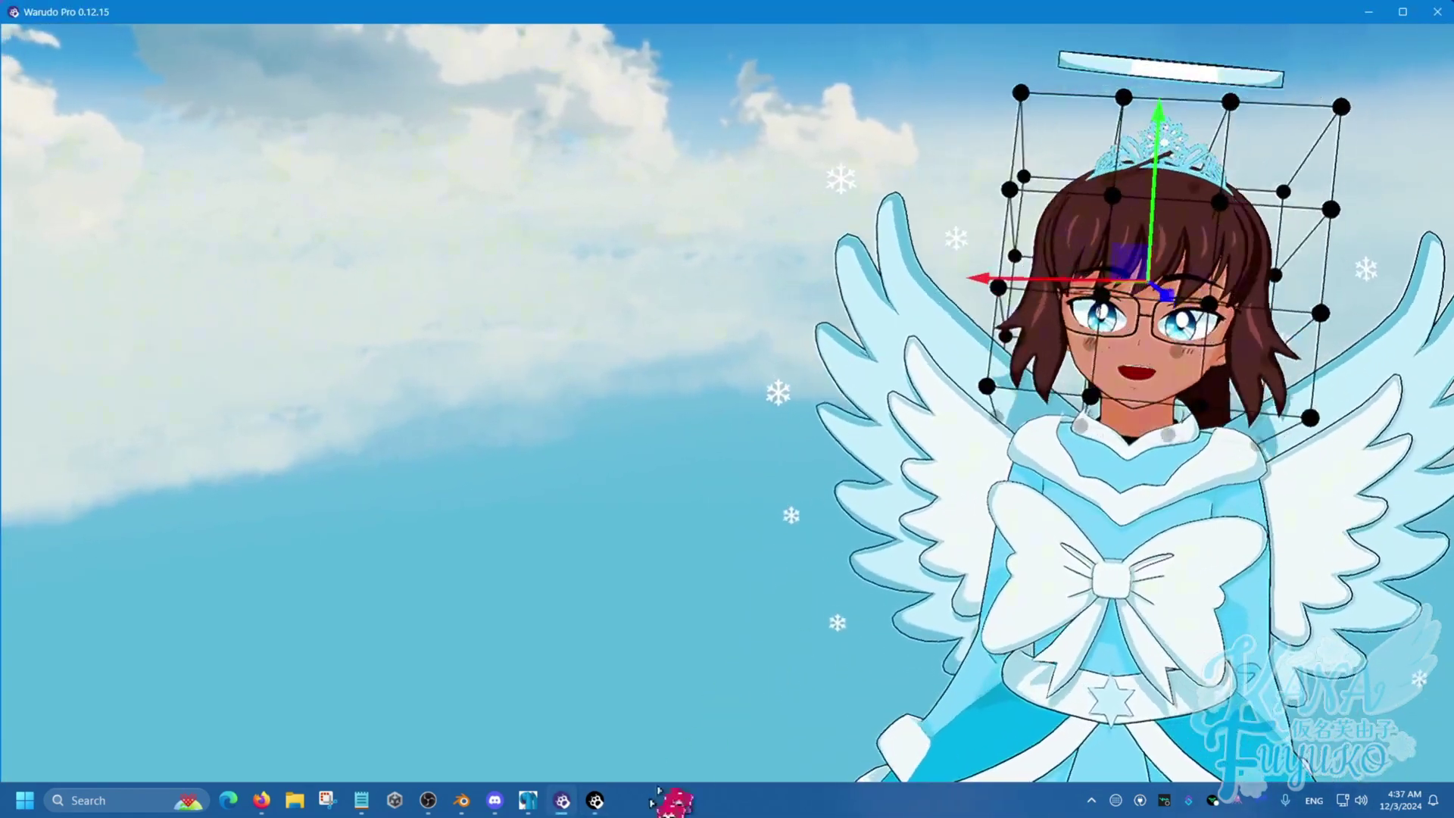
{"action": "left_click", "coordinate": [595, 800]}
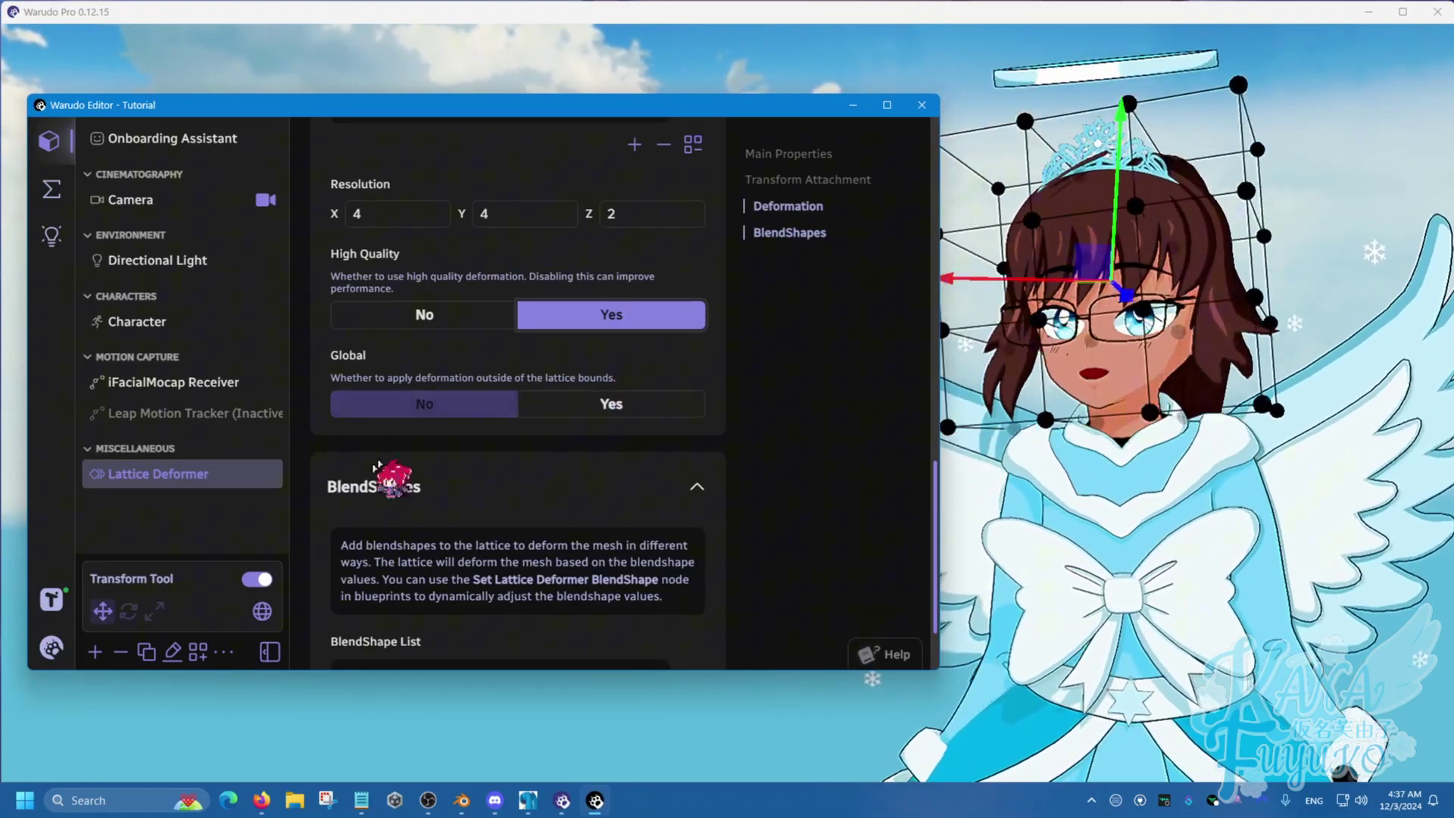
Step: Expand BlendShape 1 and sweep its value from 0 back to 1
{"action": "scroll", "coordinate": [409, 485], "scroll_direction": "down", "scroll_amount": 2}
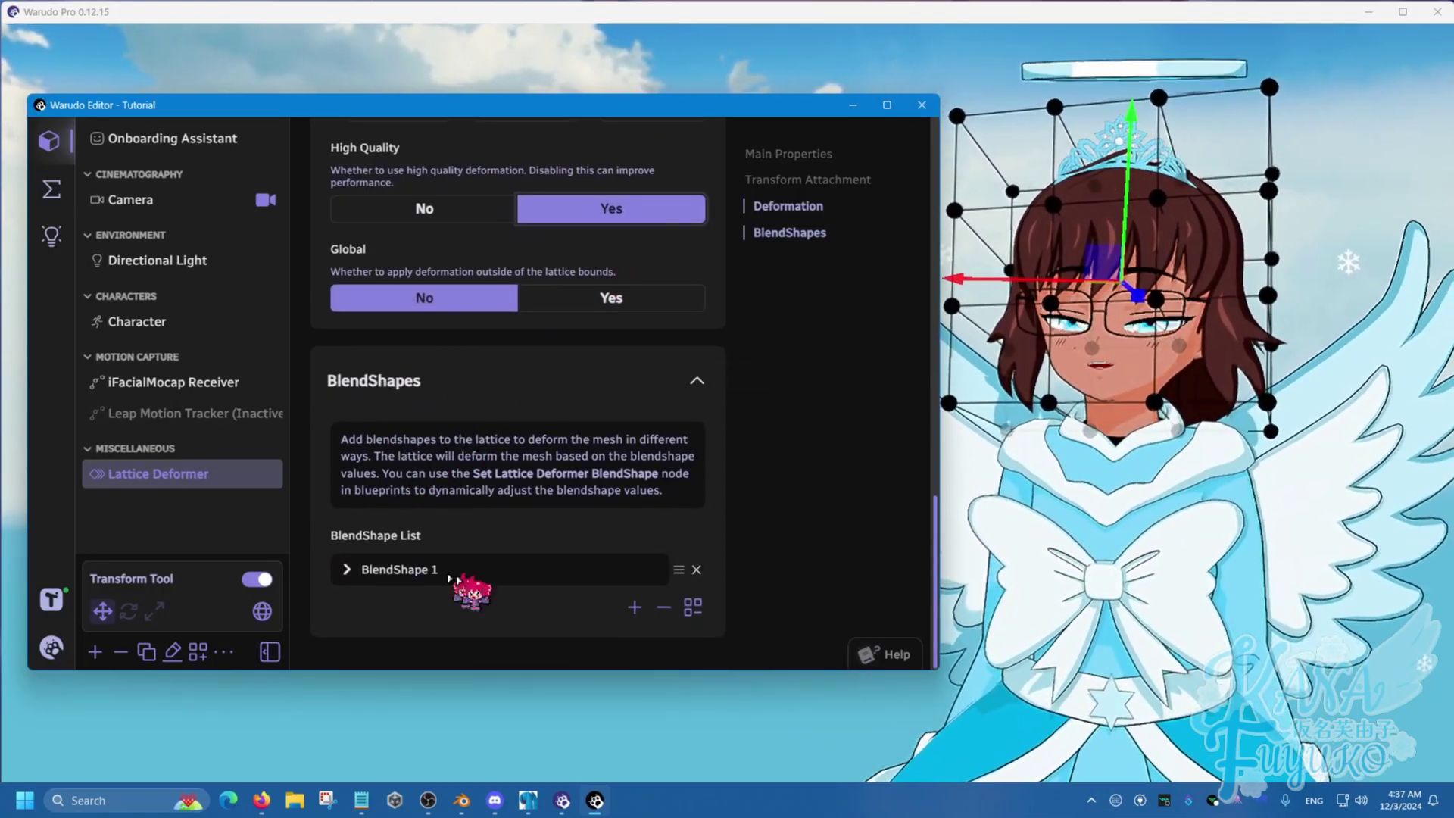
{"action": "left_click", "coordinate": [409, 570]}
{"action": "scroll", "coordinate": [421, 492], "scroll_direction": "down", "scroll_amount": 4}
{"action": "left_click", "coordinate": [416, 351]}
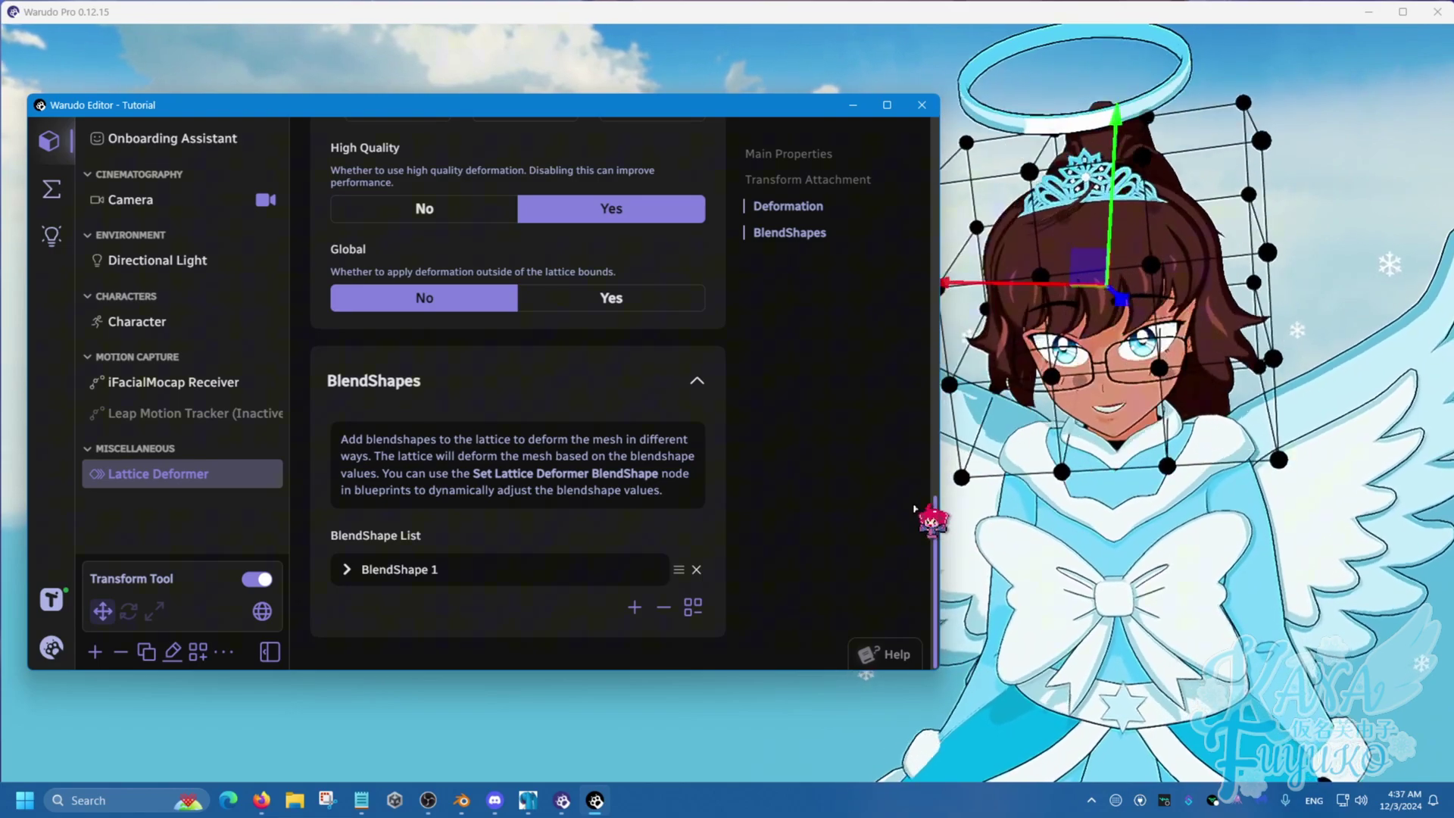
{"action": "left_click", "coordinate": [413, 571]}
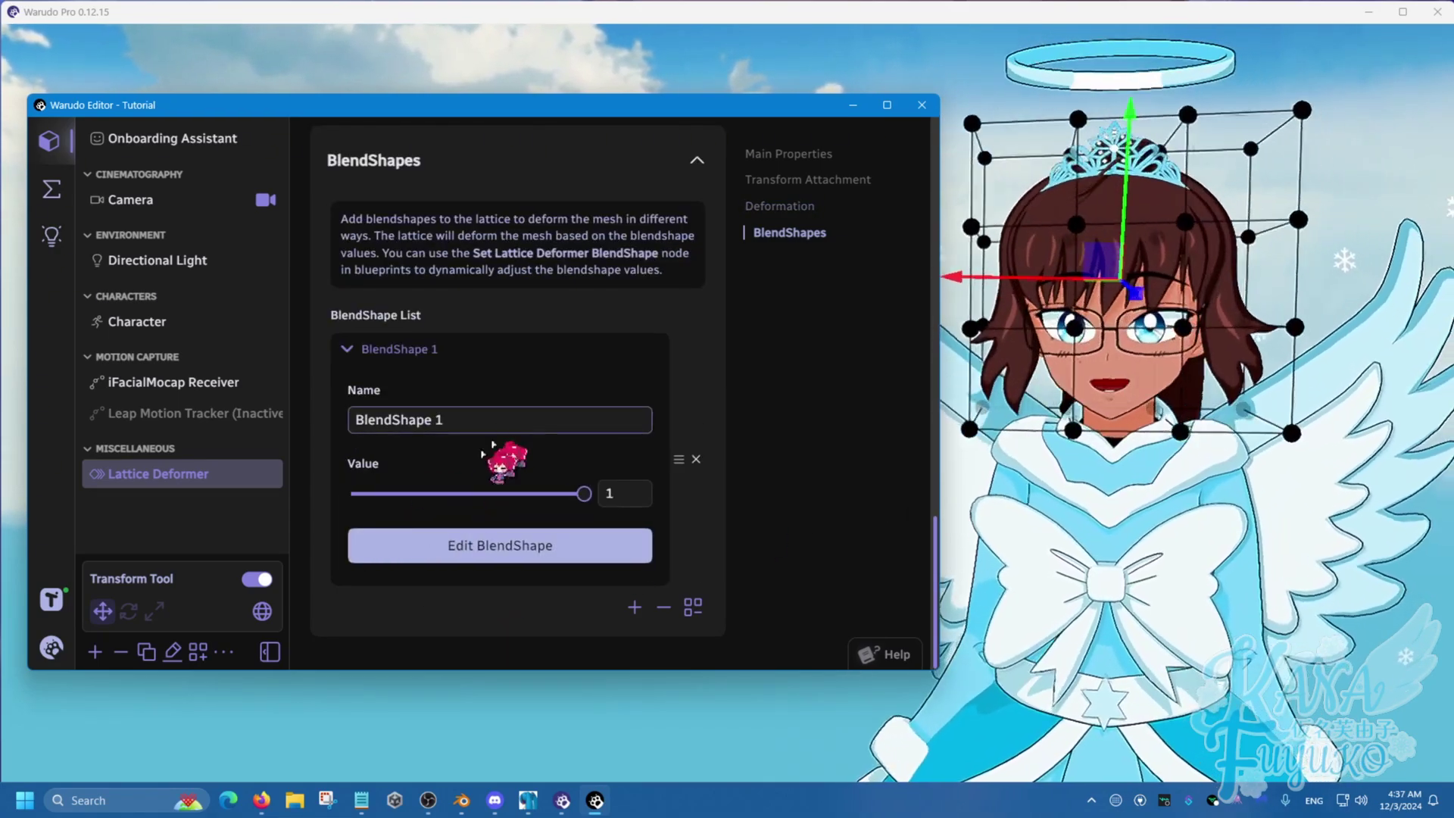
{"action": "left_click_drag", "start_coordinate": [588, 493], "coordinate": [911, 491]}
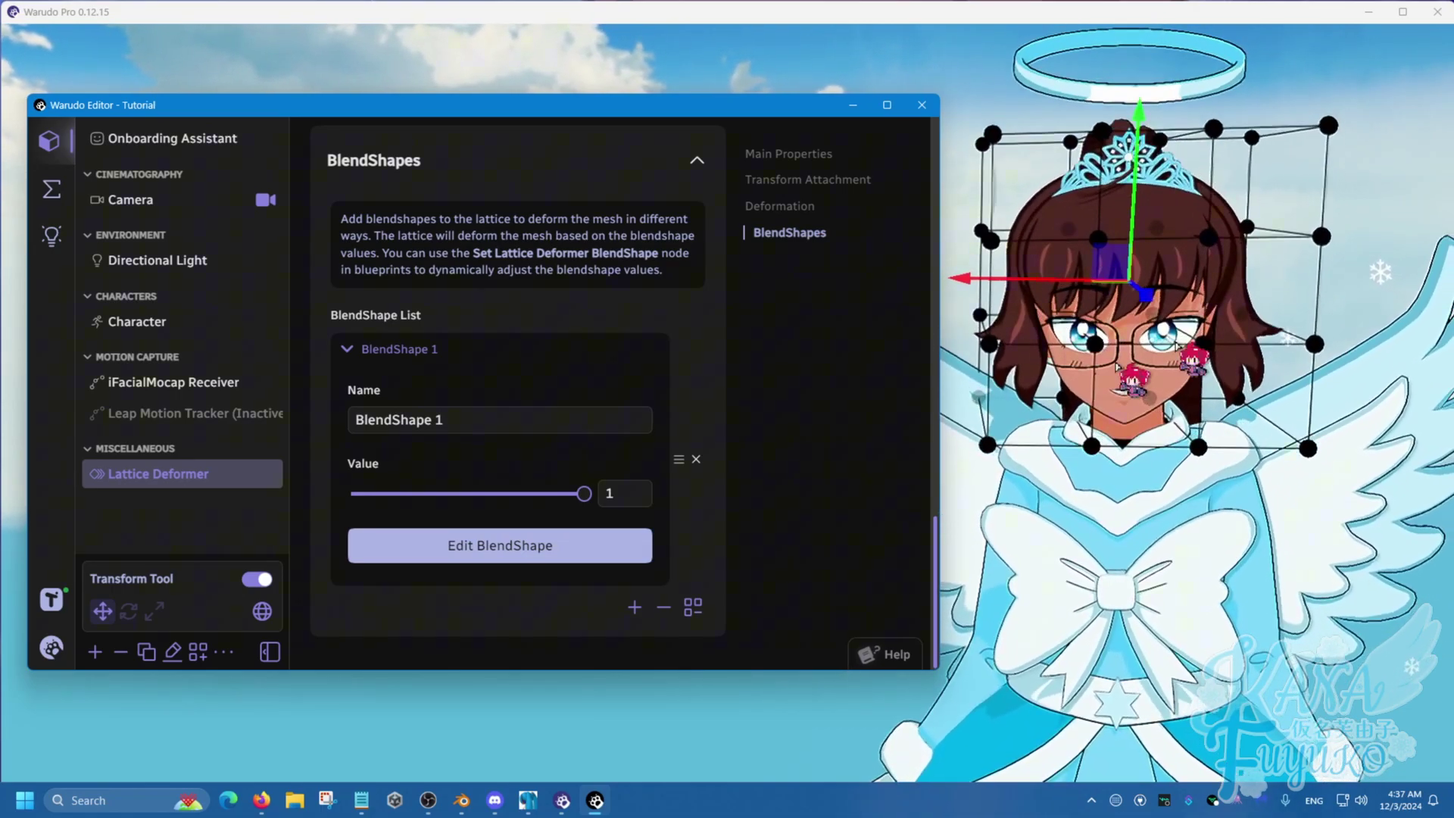
Step: Check the avatar, then start renaming BlendShape 1 to Head Crush
{"action": "left_click", "coordinate": [1015, 385]}
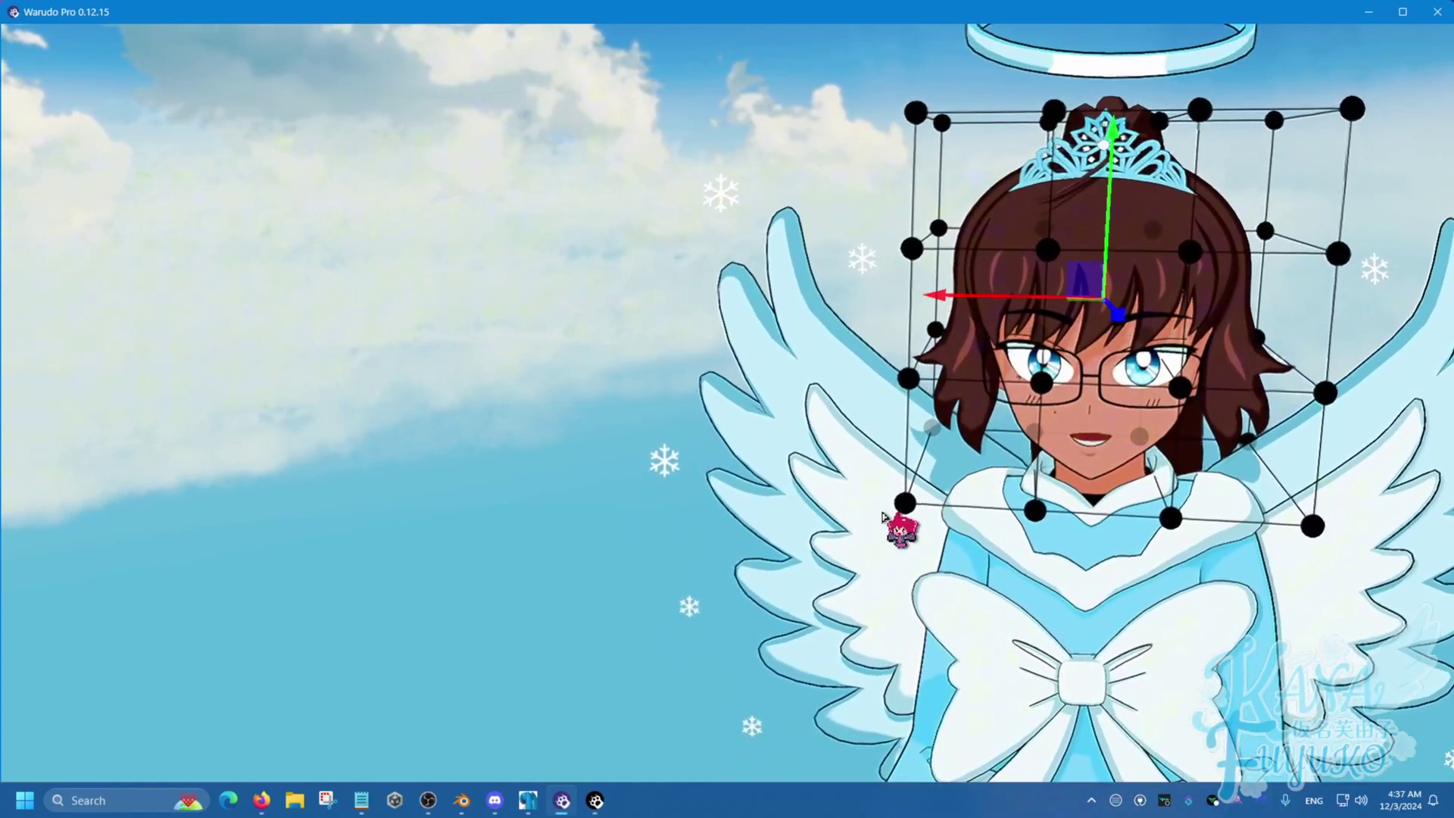
{"action": "right_click_drag", "start_coordinate": [883, 516], "coordinate": [867, 510]}
{"action": "left_click", "coordinate": [595, 800]}
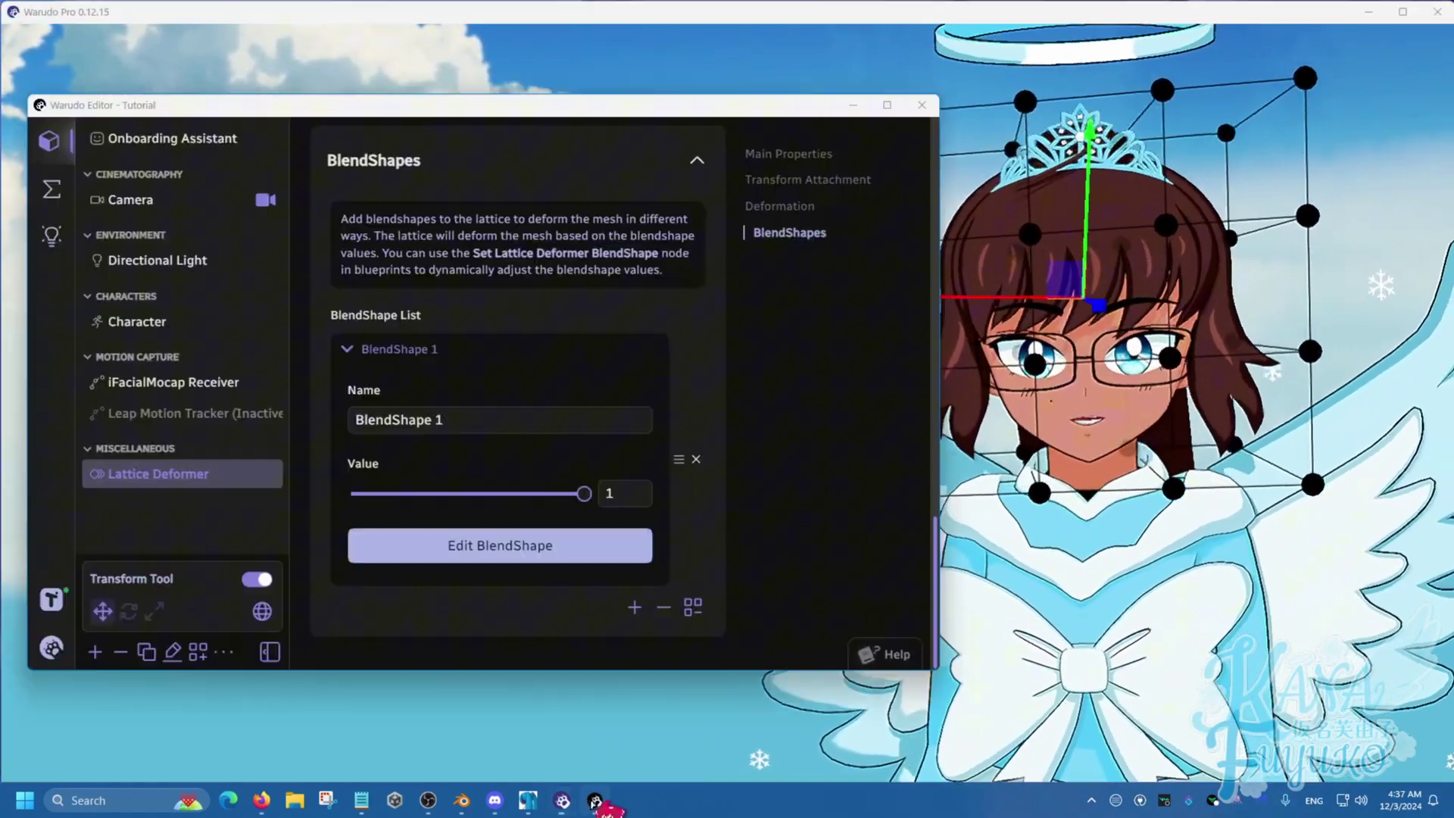
{"action": "left_click", "coordinate": [503, 423]}
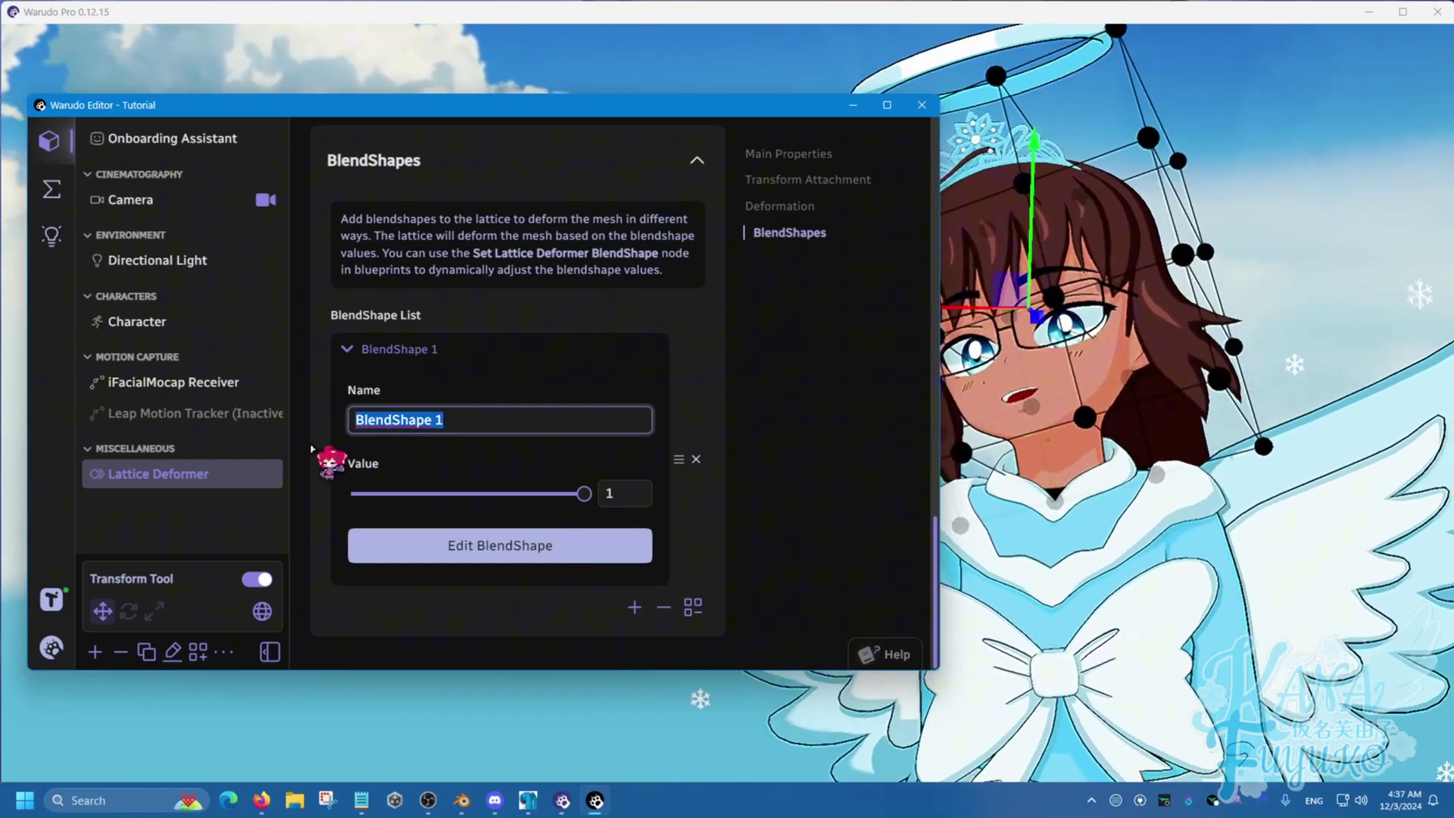
{"action": "type", "text": "Head Crush"}
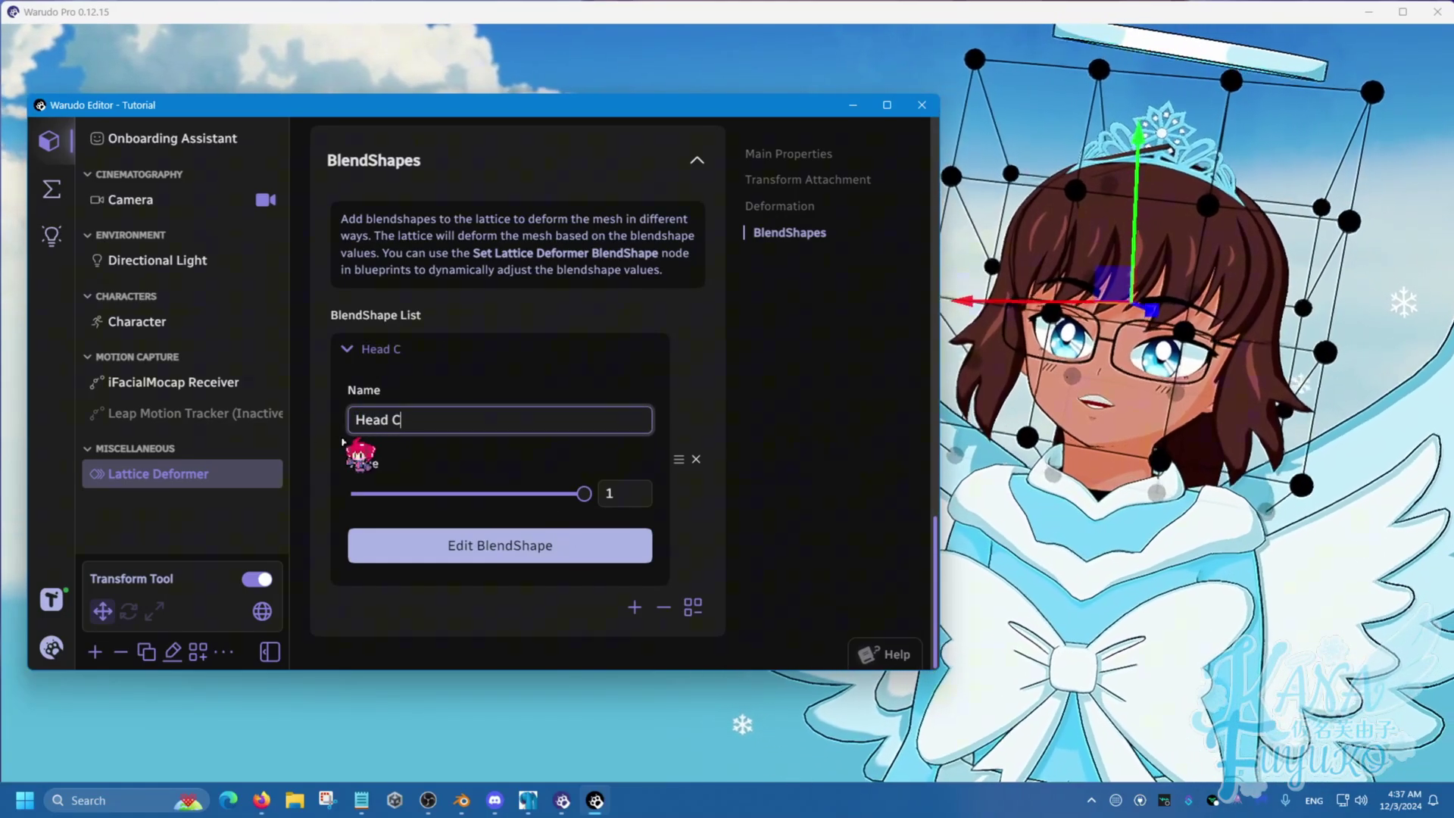
Step: Open Edit Lattice BlendShape for Head Crush and select several top handles above the head
{"action": "left_click", "coordinate": [512, 547]}
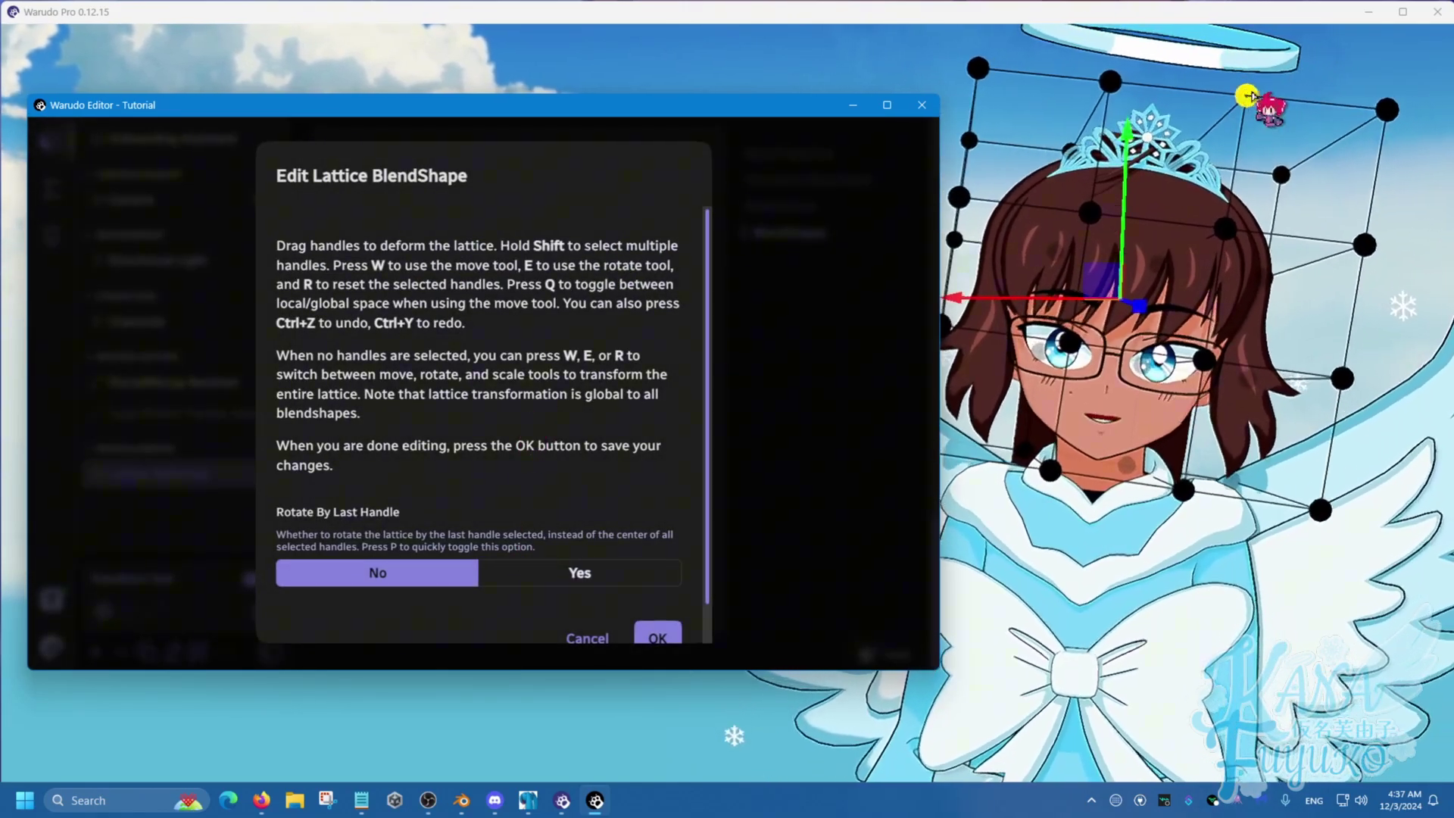
{"action": "left_click", "coordinate": [1246, 95]}
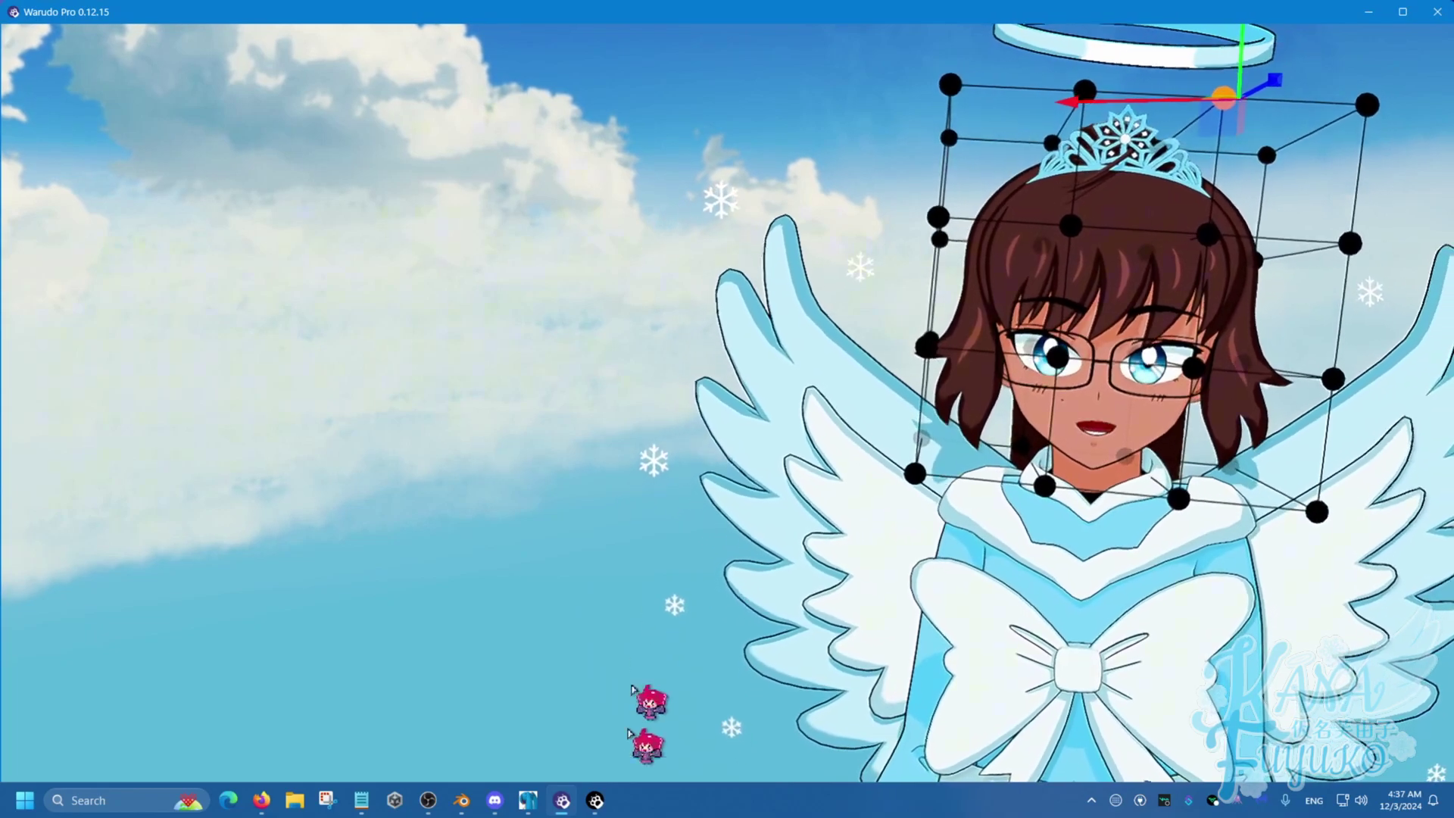
{"action": "left_click", "coordinate": [595, 801]}
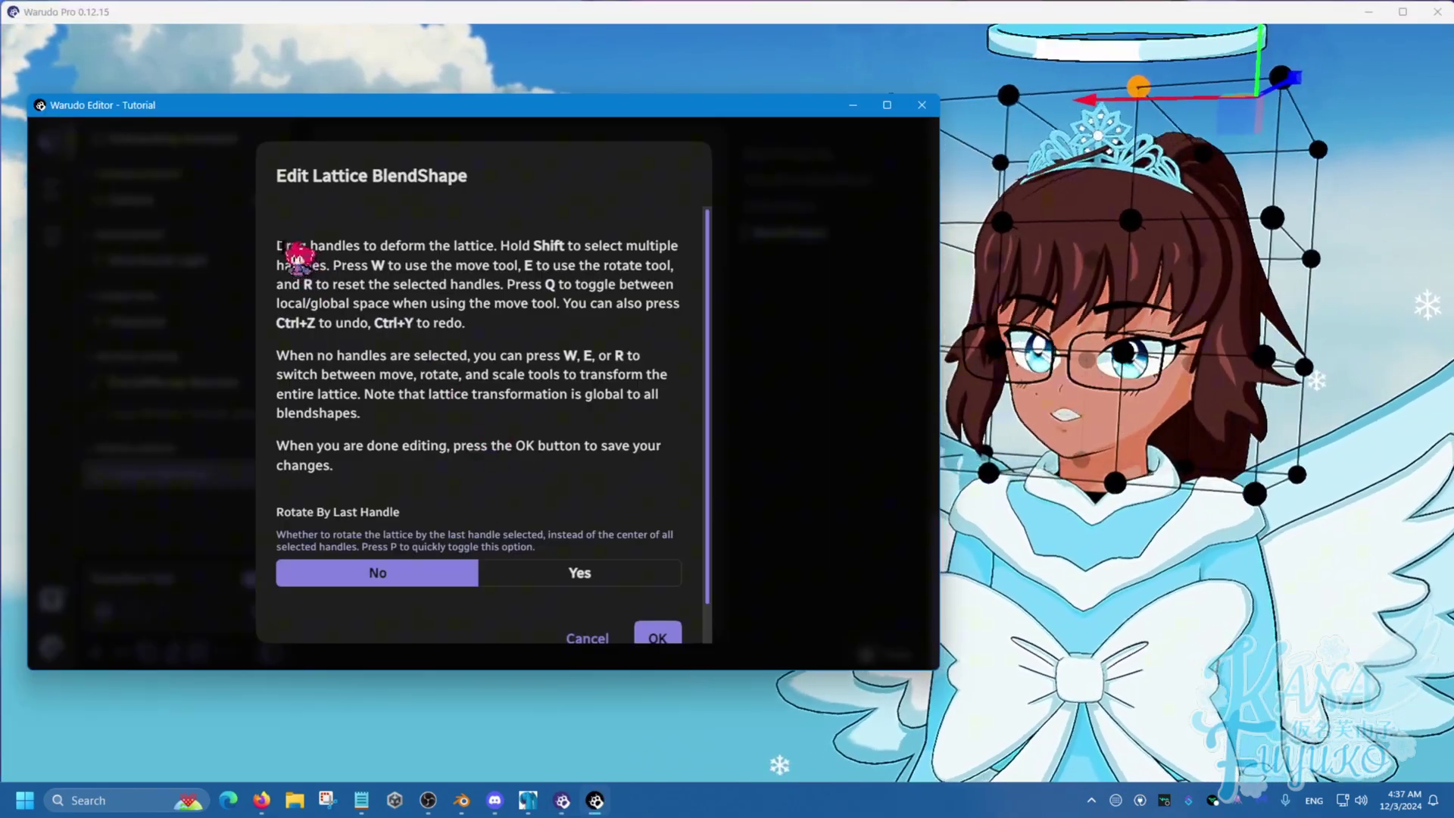
{"action": "left_click_drag", "start_coordinate": [279, 245], "coordinate": [471, 426]}
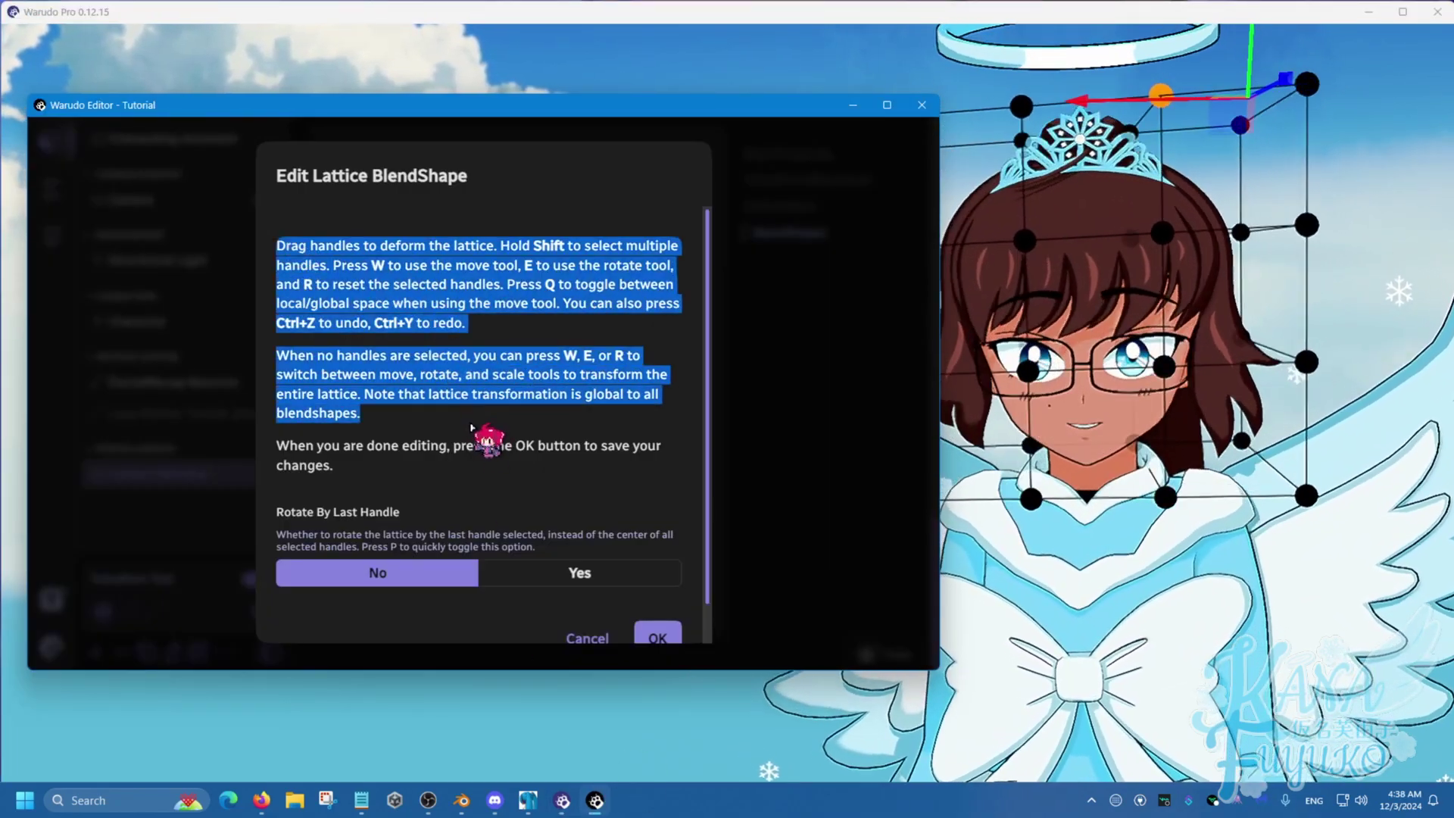
{"action": "left_click", "coordinate": [490, 426]}
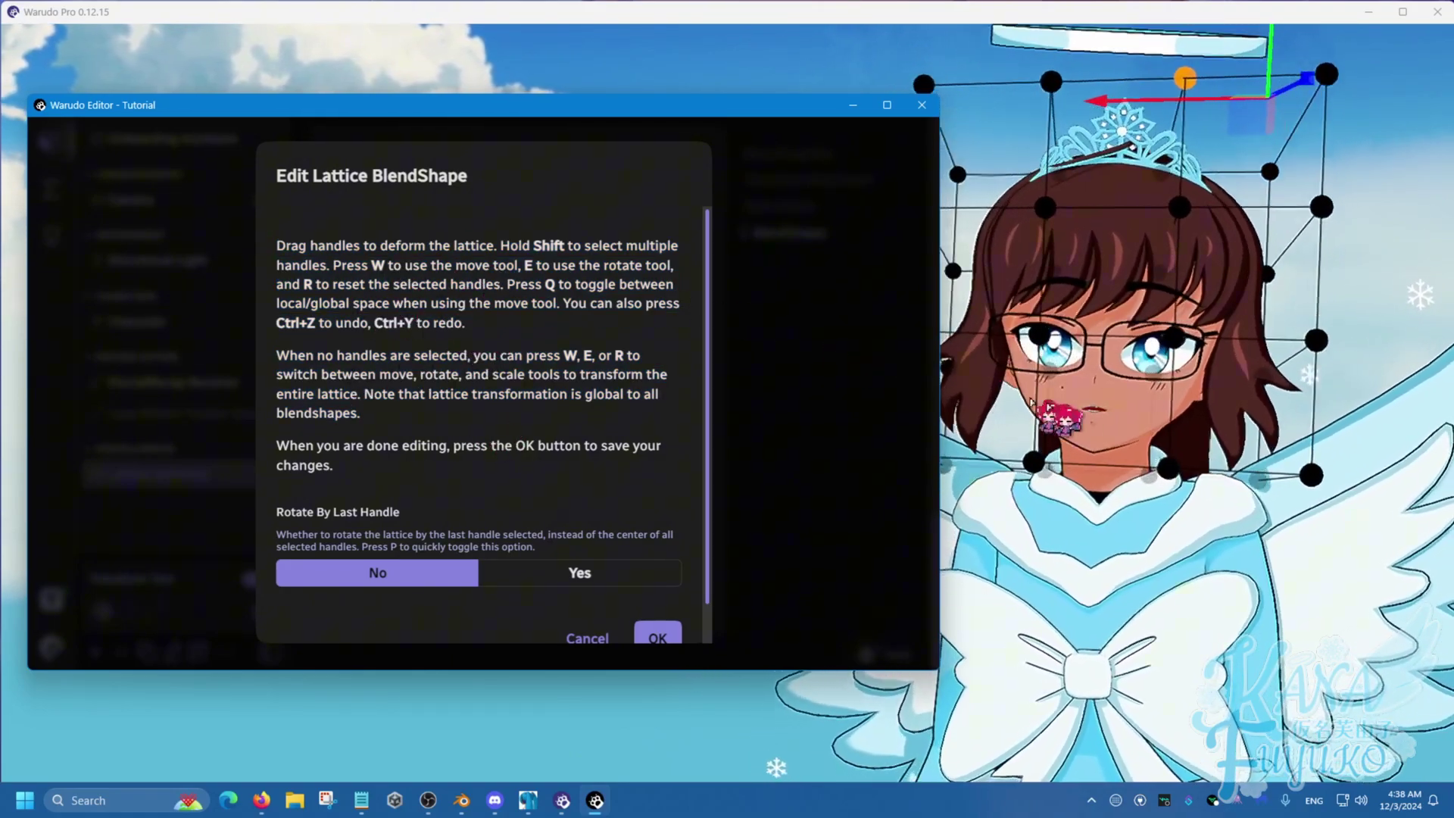
{"action": "left_click", "coordinate": [1112, 408]}
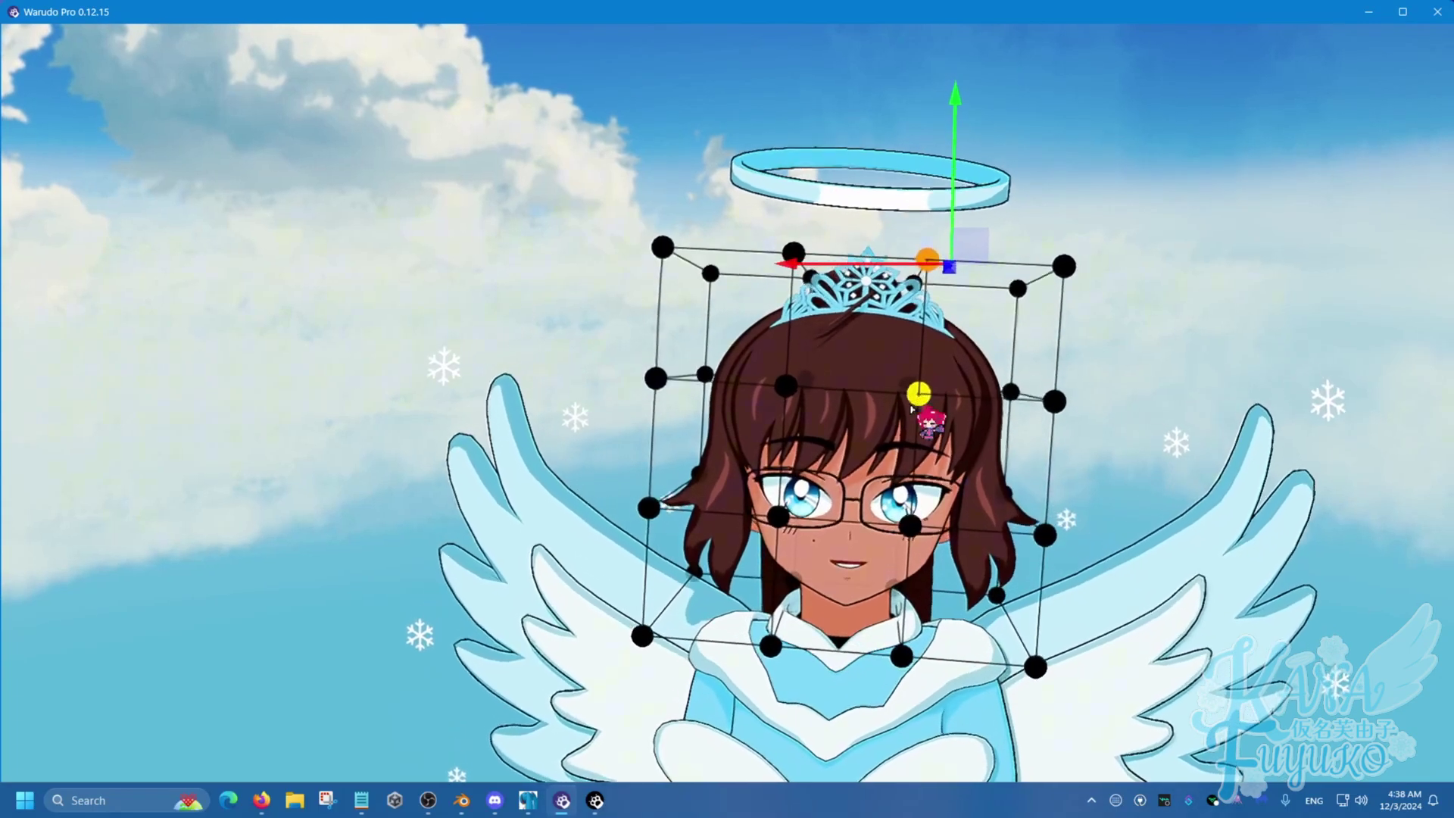
{"action": "left_click", "coordinate": [918, 388]}
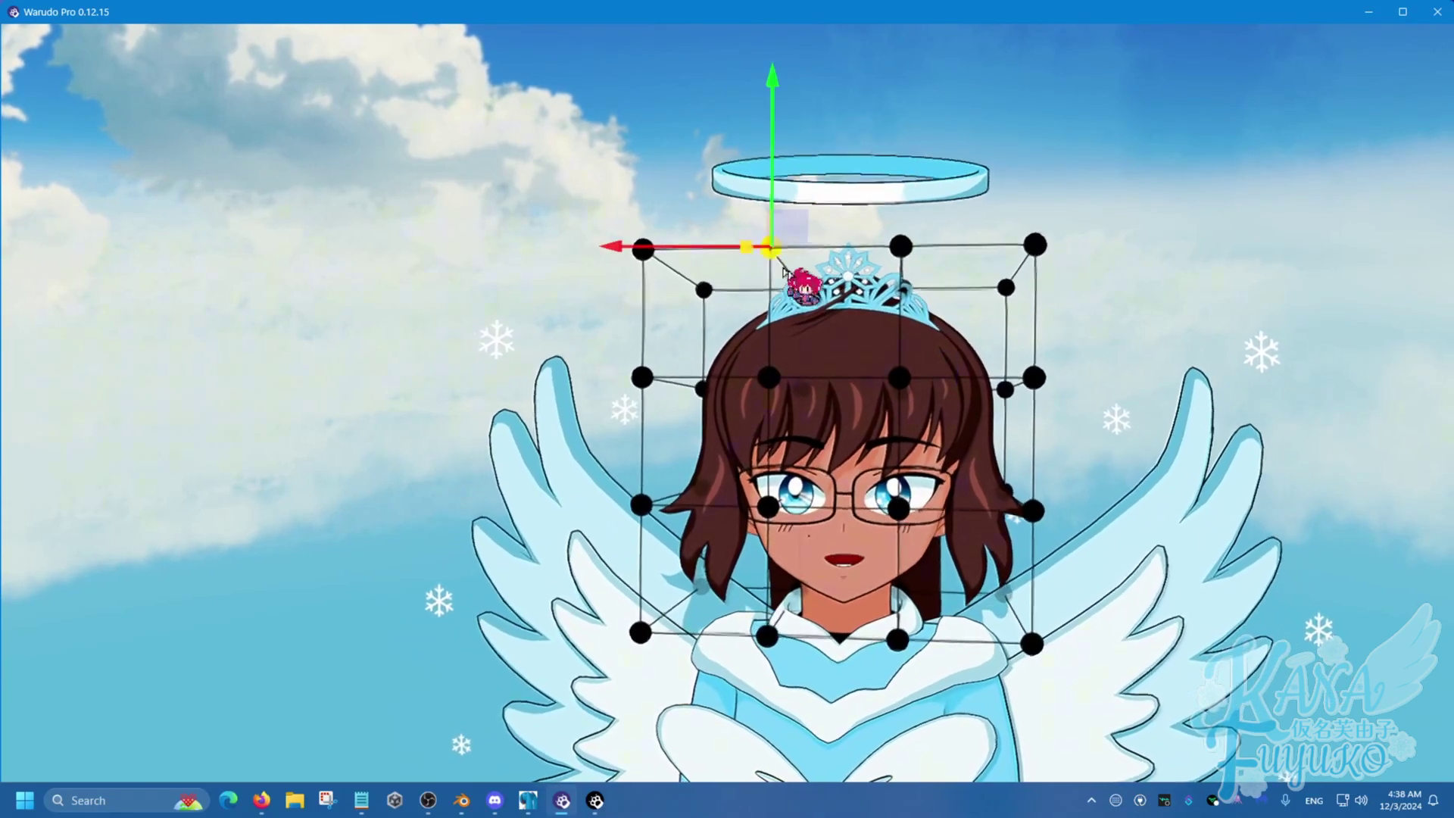
{"action": "left_click", "coordinate": [900, 247]}
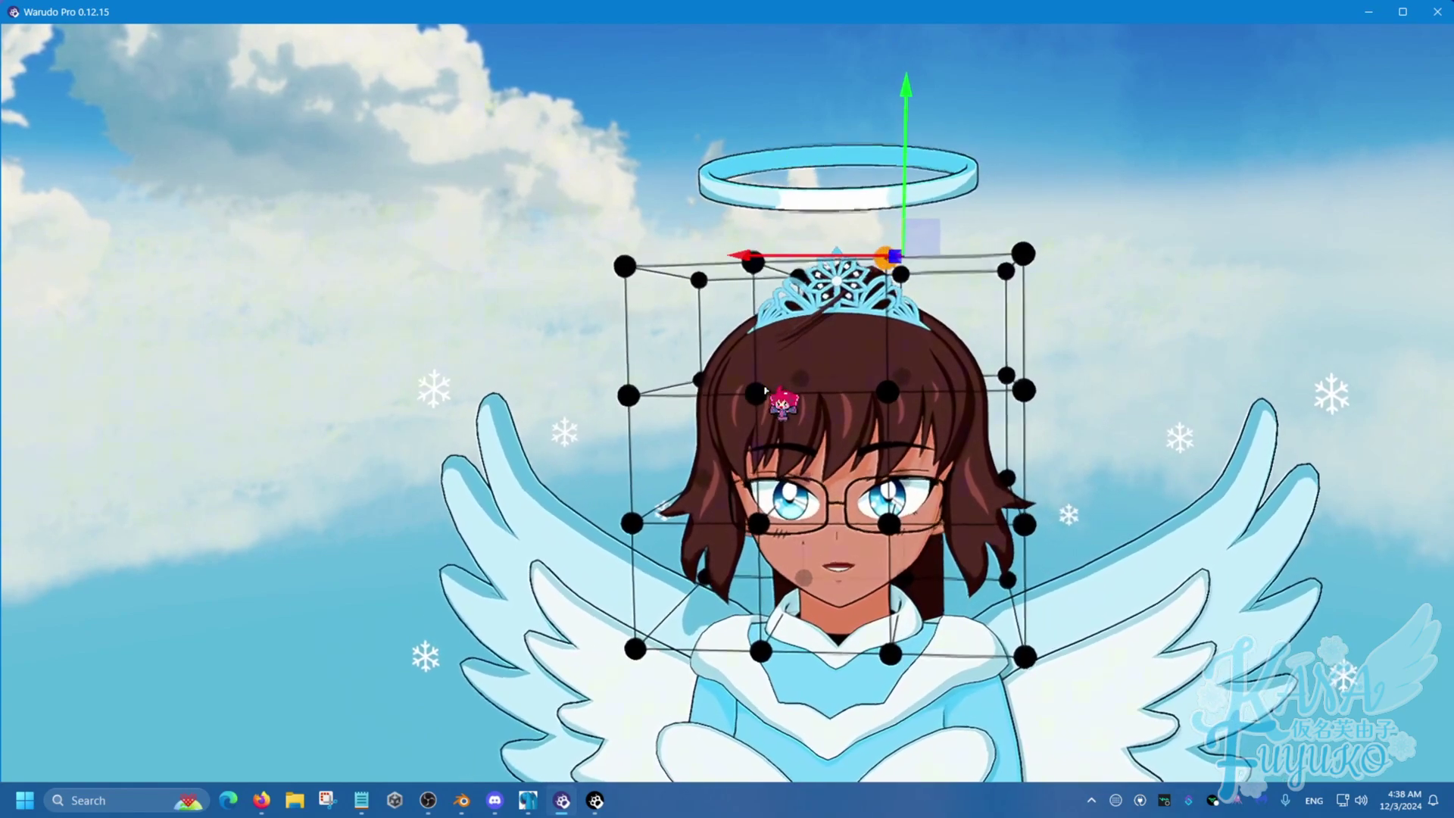
{"action": "left_click", "coordinate": [754, 260], "text": "shift"}
Step: Add both back top handles to the selection while orbiting around the head
{"action": "left_click", "coordinate": [886, 385], "text": "shift"}
{"action": "left_click_drag", "start_coordinate": [934, 327], "coordinate": [918, 330]}
{"action": "left_click", "coordinate": [843, 220], "text": "shift"}
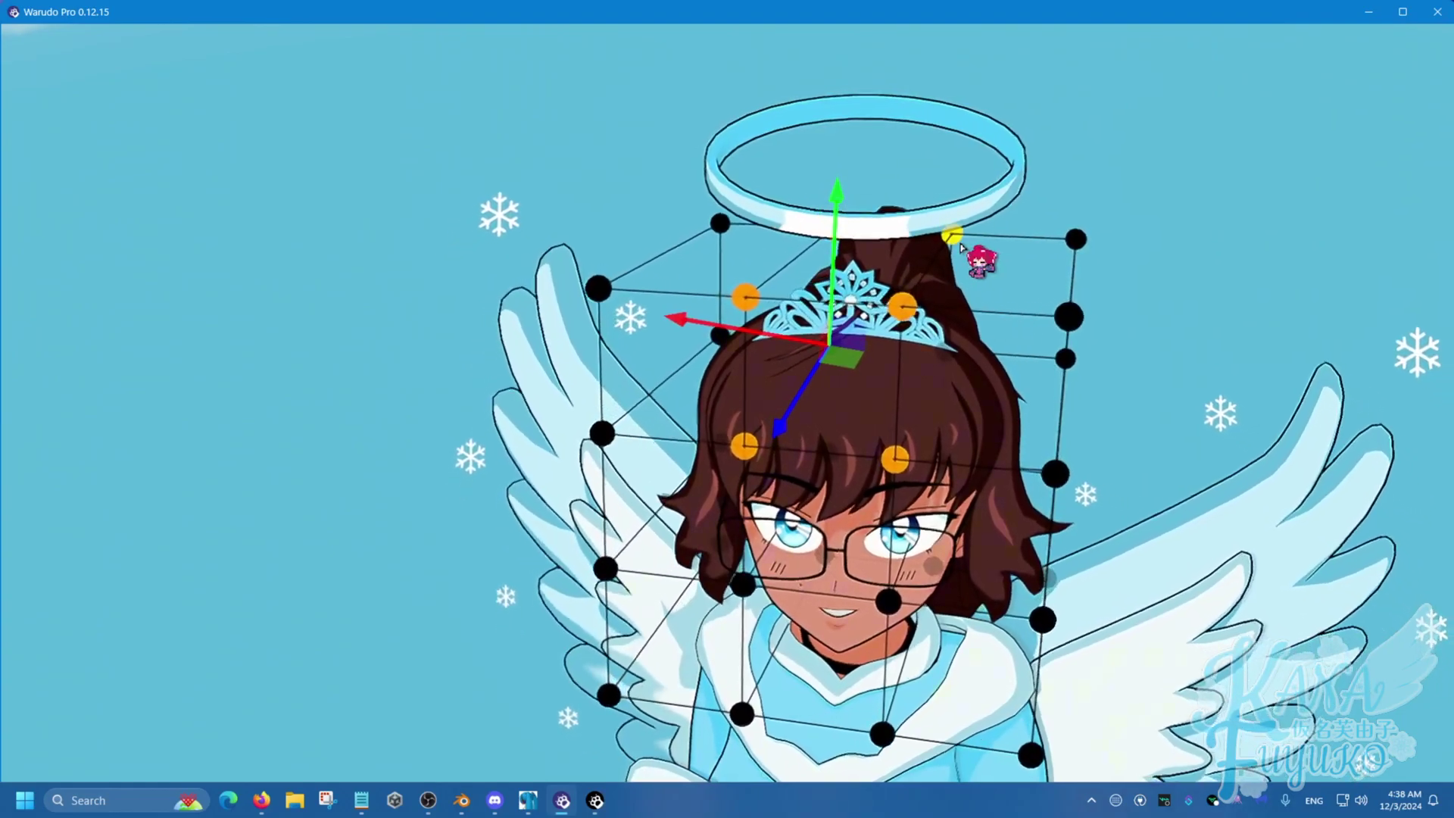
{"action": "left_click", "coordinate": [956, 235], "text": "shift"}
{"action": "right_click_drag", "start_coordinate": [939, 302], "coordinate": [679, 302]}
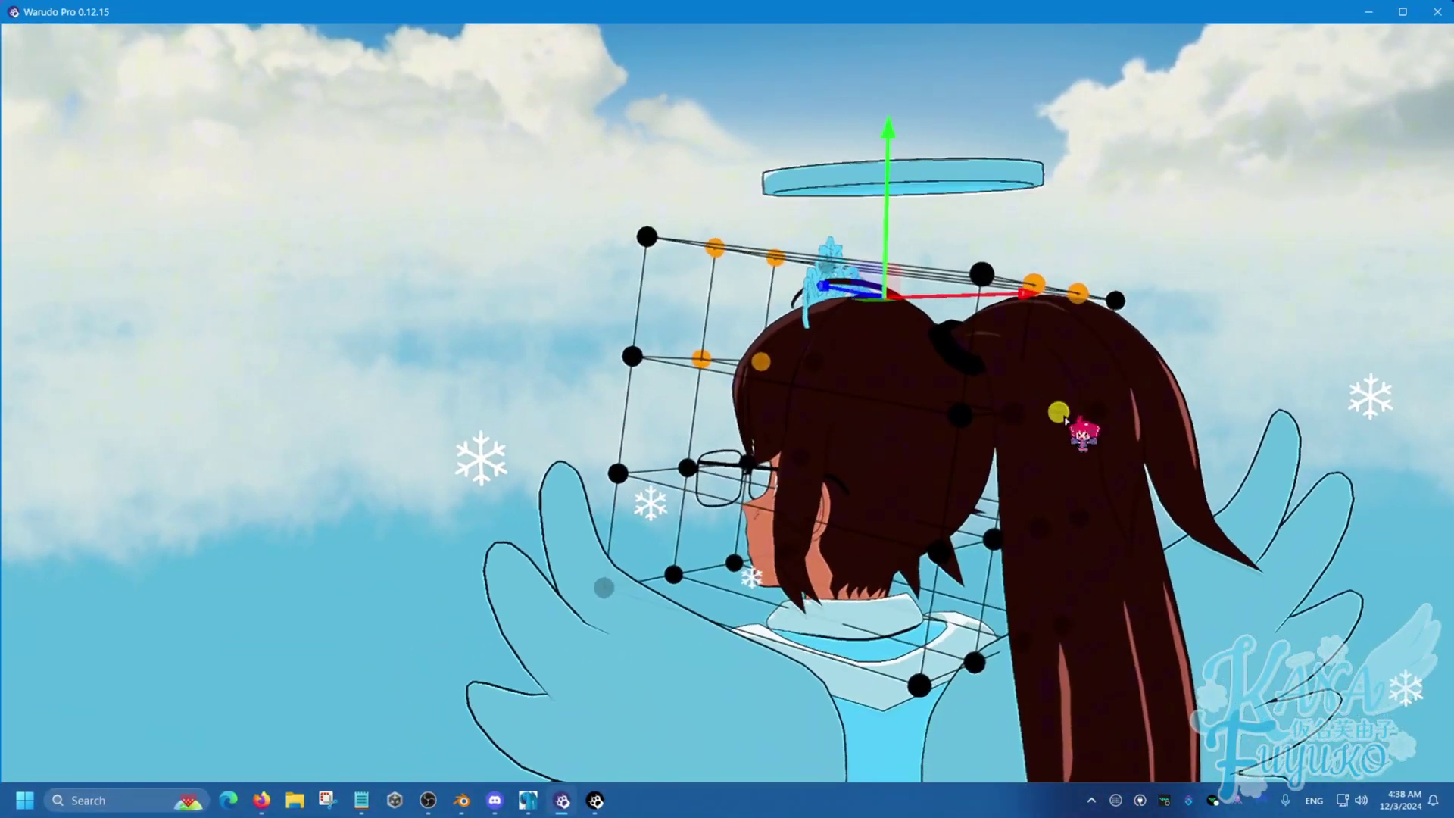
{"action": "right_click_drag", "start_coordinate": [828, 464], "coordinate": [875, 330]}
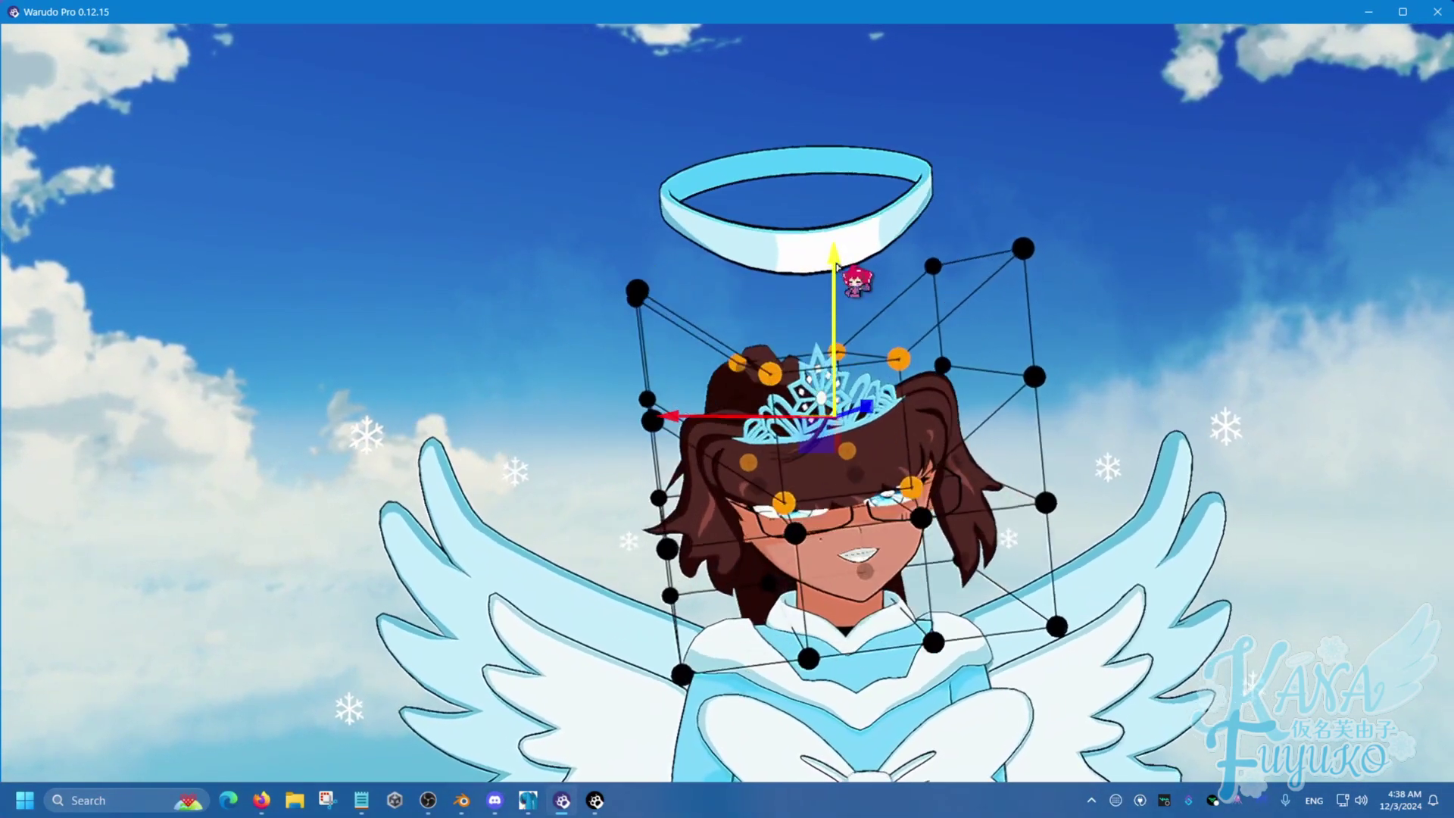
{"action": "right_click_drag", "start_coordinate": [835, 264], "coordinate": [826, 274]}
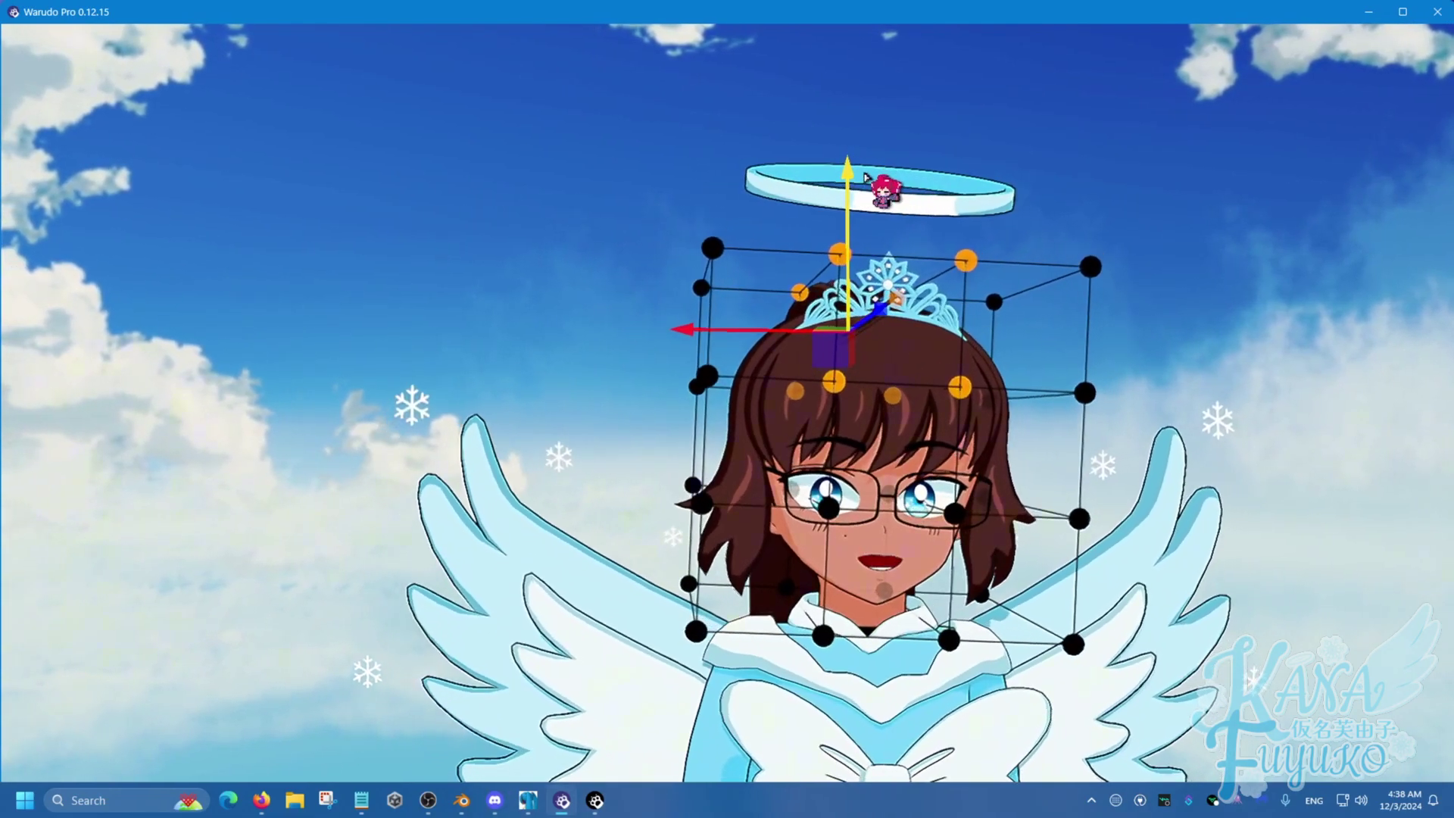
Step: Drag the selected top handles down into the head and check the dent
{"action": "left_click_drag", "start_coordinate": [861, 181], "coordinate": [852, 221]}
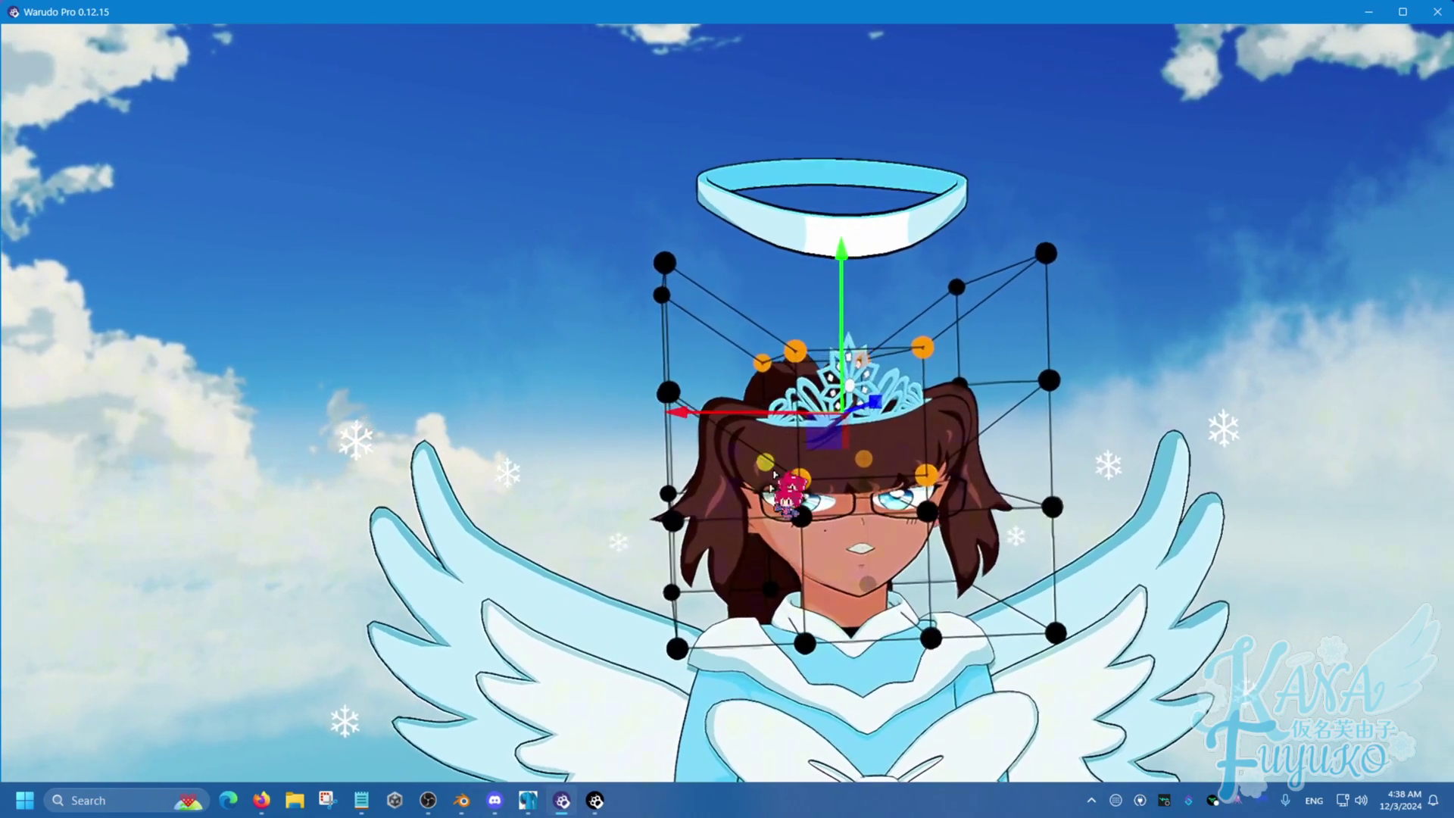
{"action": "right_click_drag", "start_coordinate": [871, 521], "coordinate": [738, 640]}
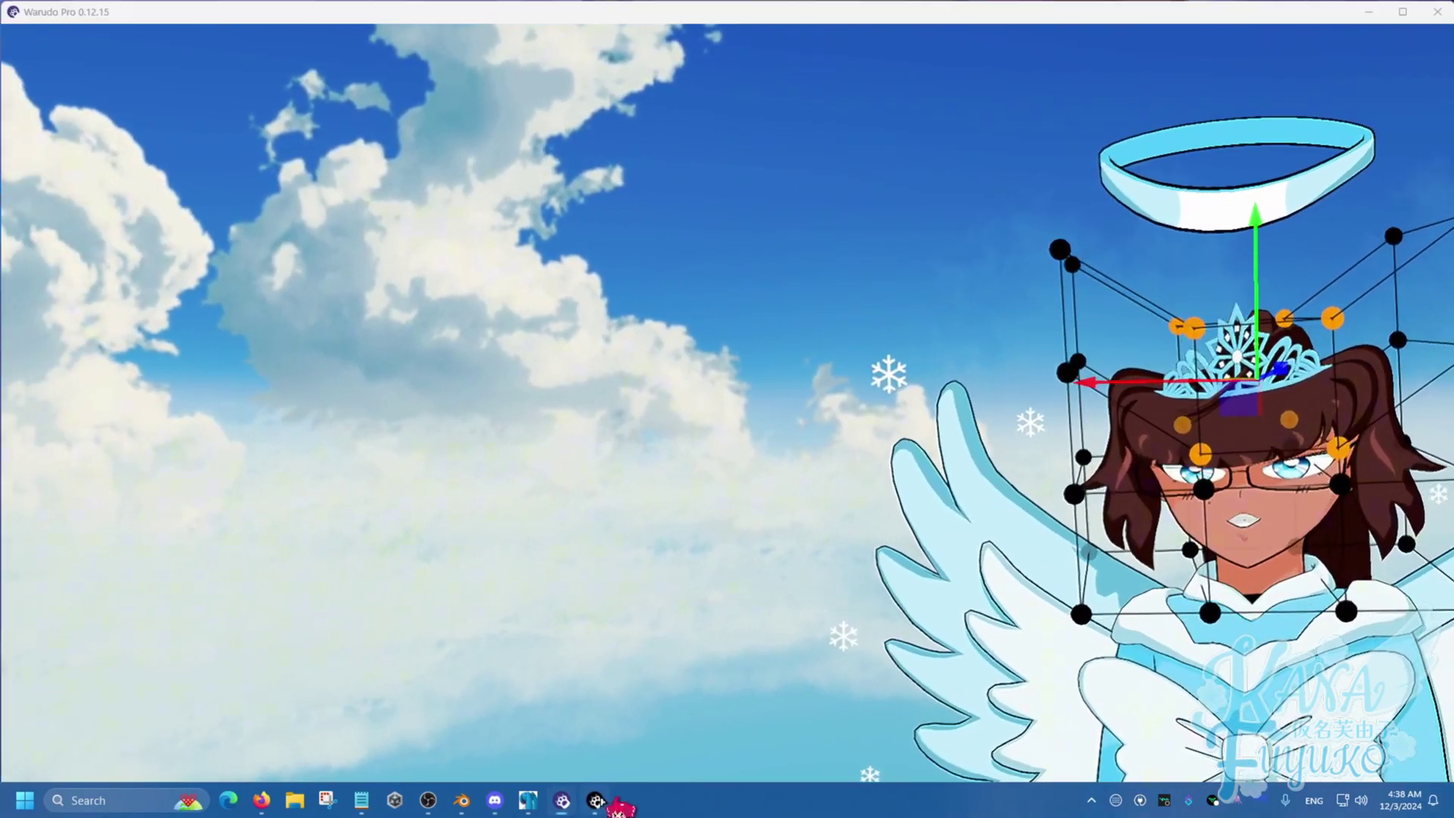
{"action": "left_click", "coordinate": [596, 800]}
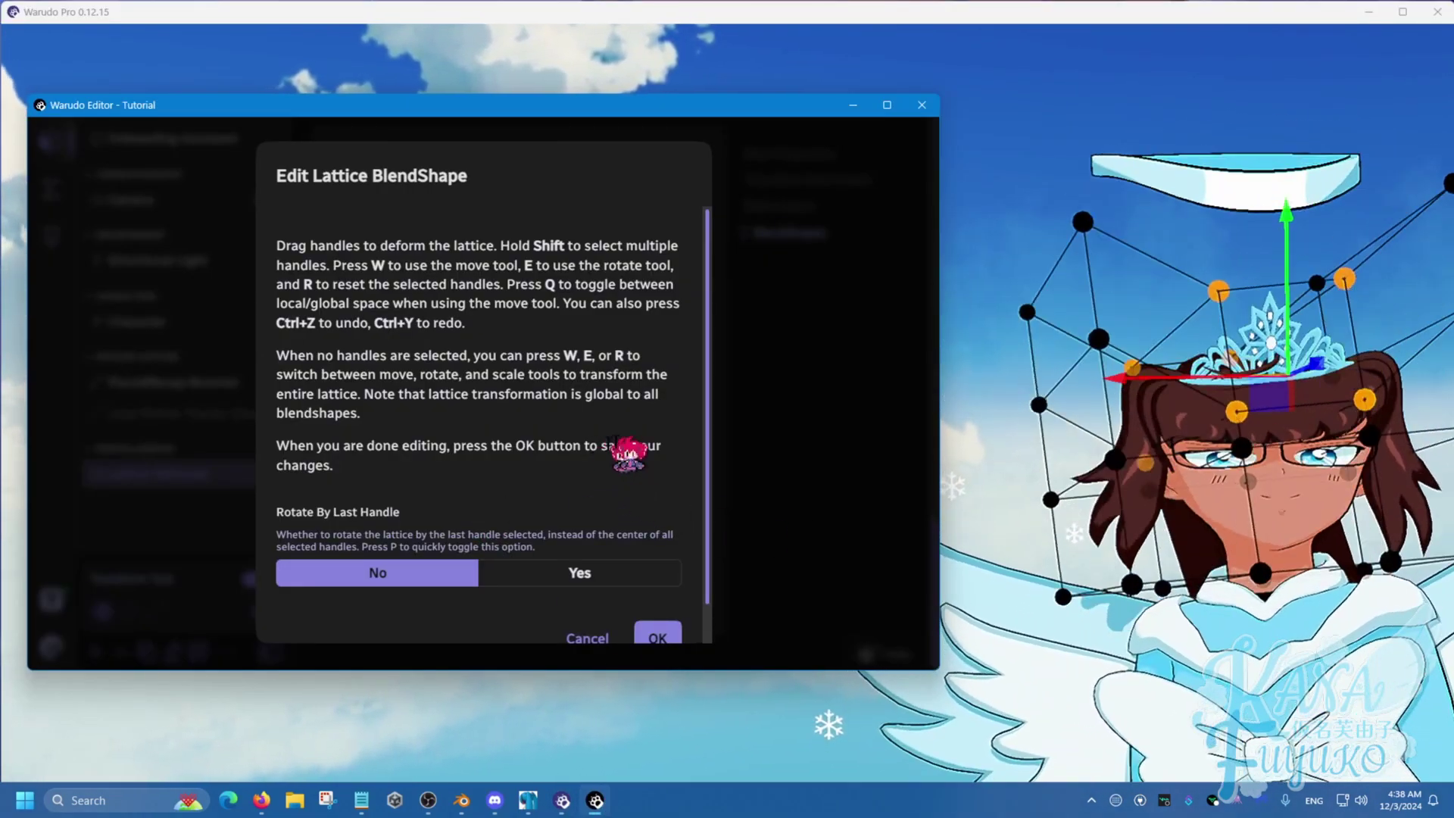
{"action": "left_click", "coordinate": [1103, 507]}
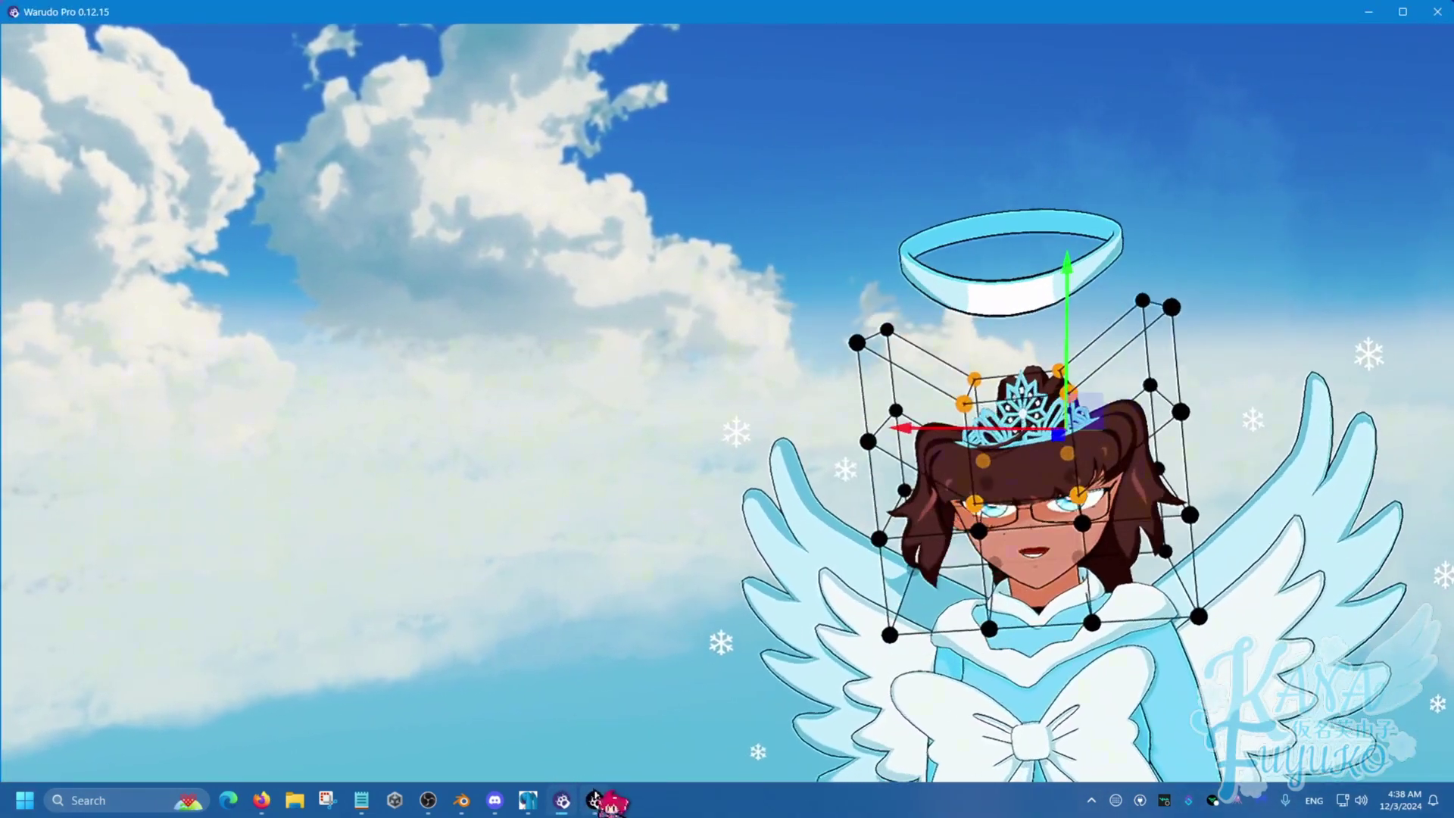
{"action": "left_click", "coordinate": [595, 800]}
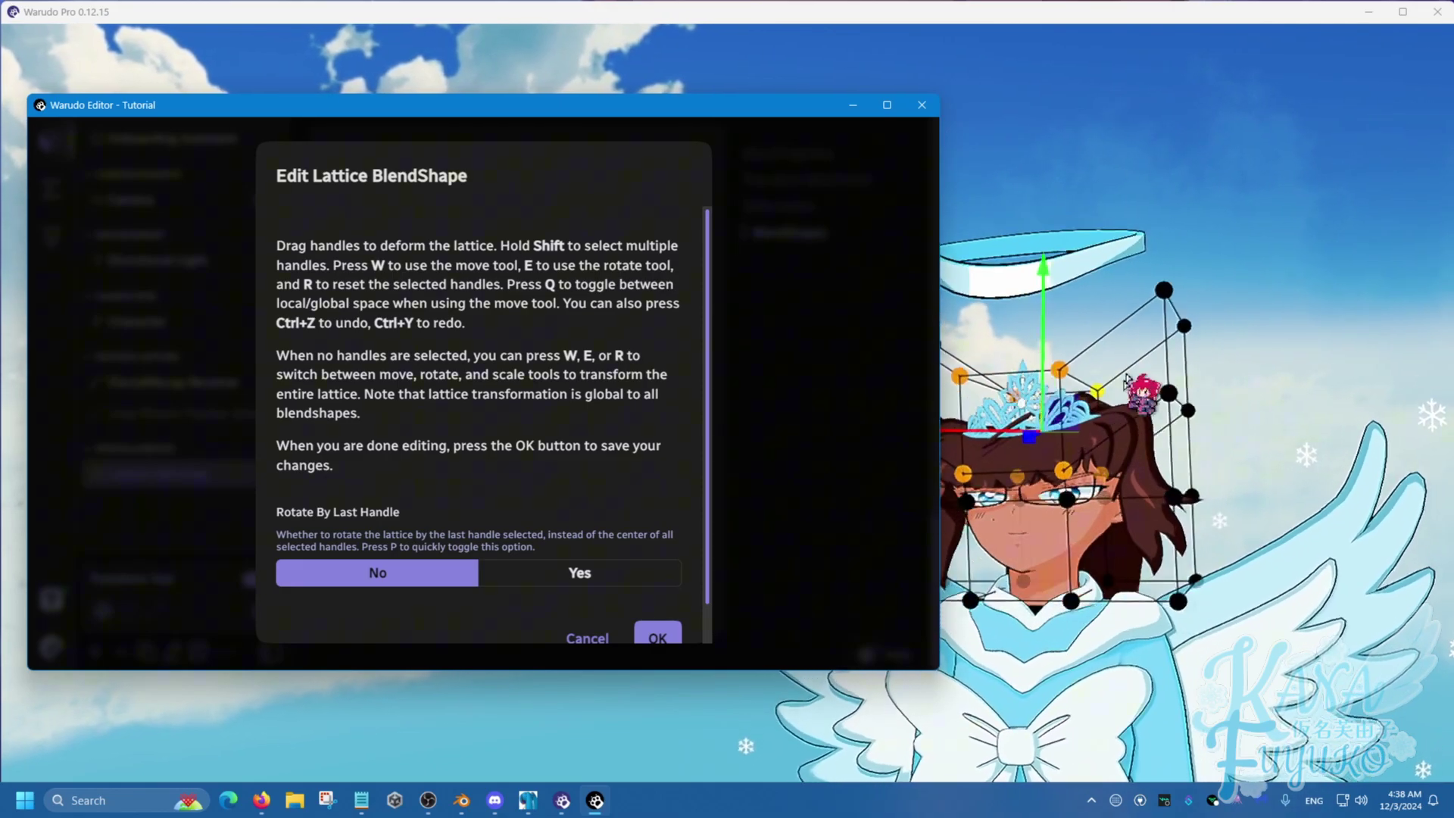
Step: Shift the selected handles, then switch to rotating and pick the top-left control point
{"action": "left_click", "coordinate": [1055, 371]}
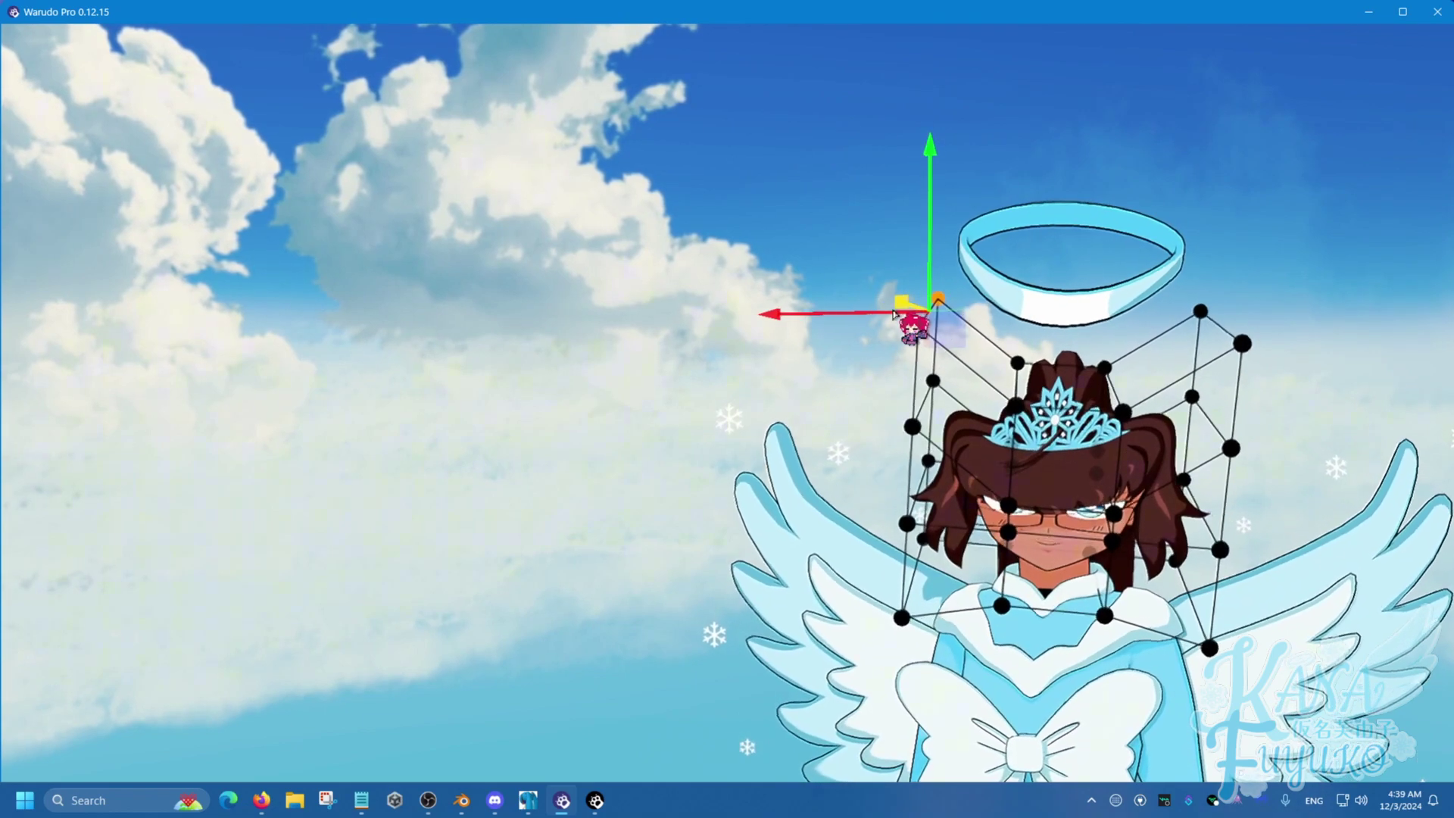
{"action": "left_click_drag", "start_coordinate": [811, 328], "coordinate": [826, 286]}
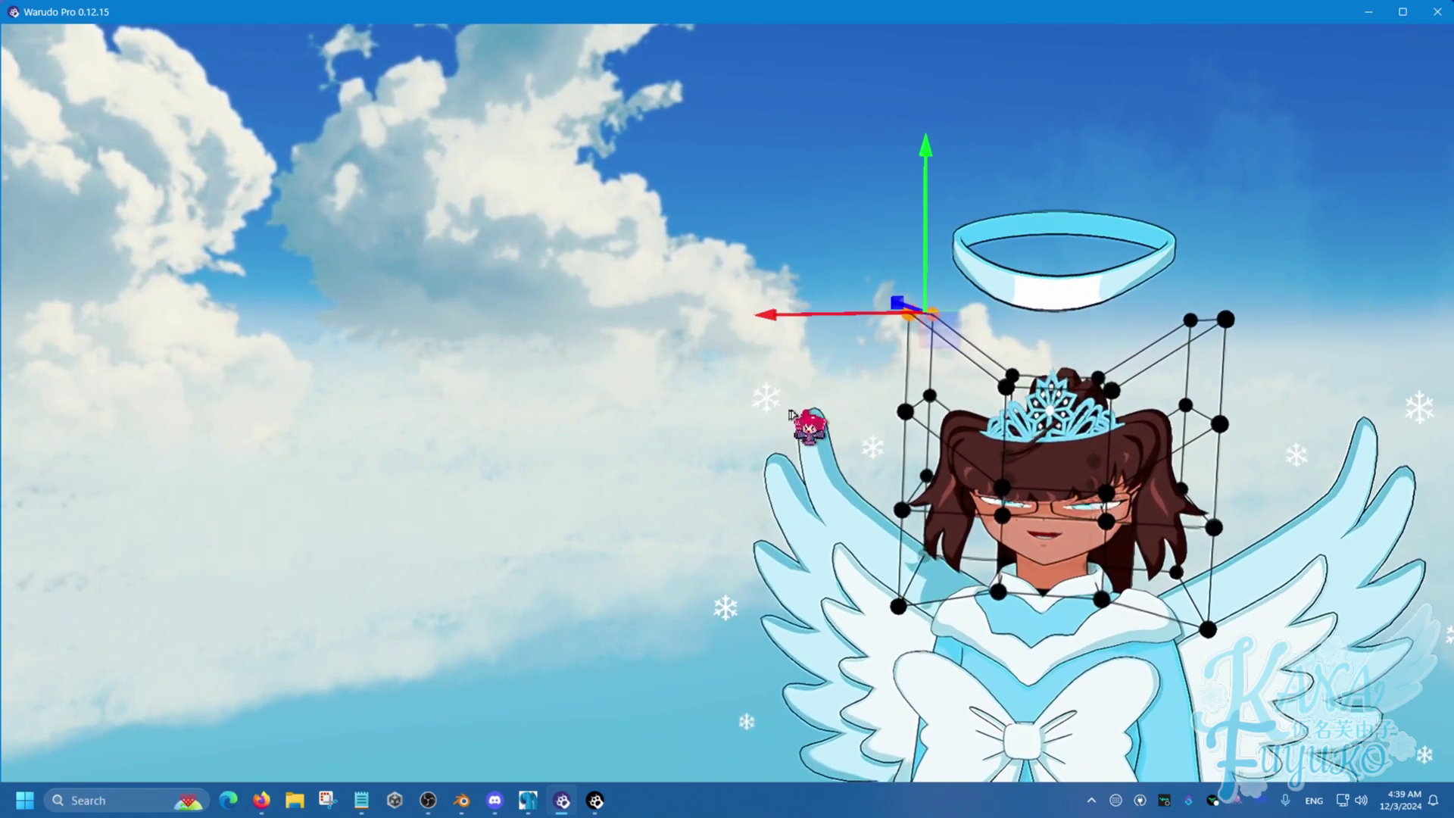
{"action": "left_click", "coordinate": [595, 801]}
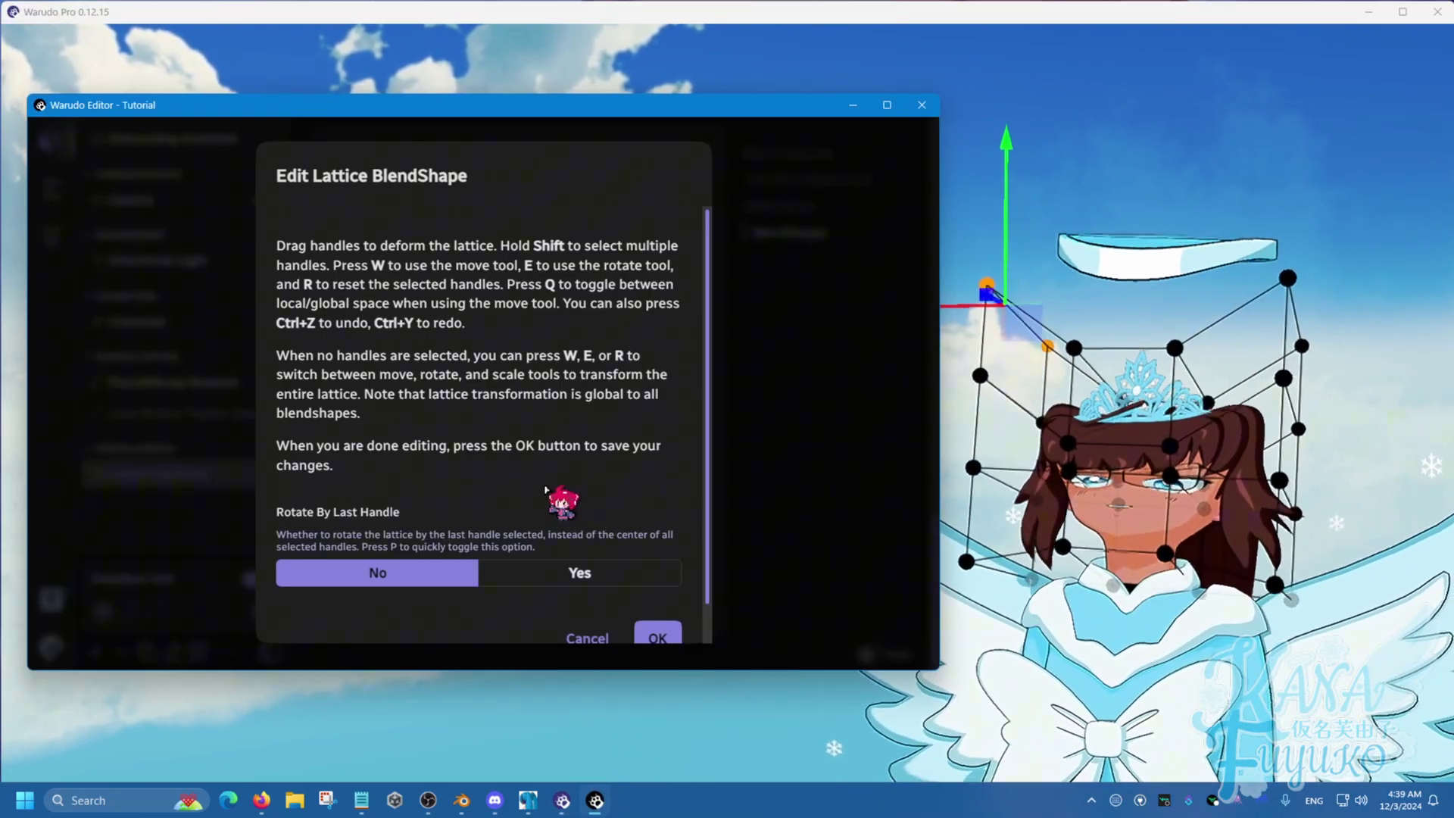
{"action": "scroll", "coordinate": [497, 513], "scroll_direction": "down", "scroll_amount": 1}
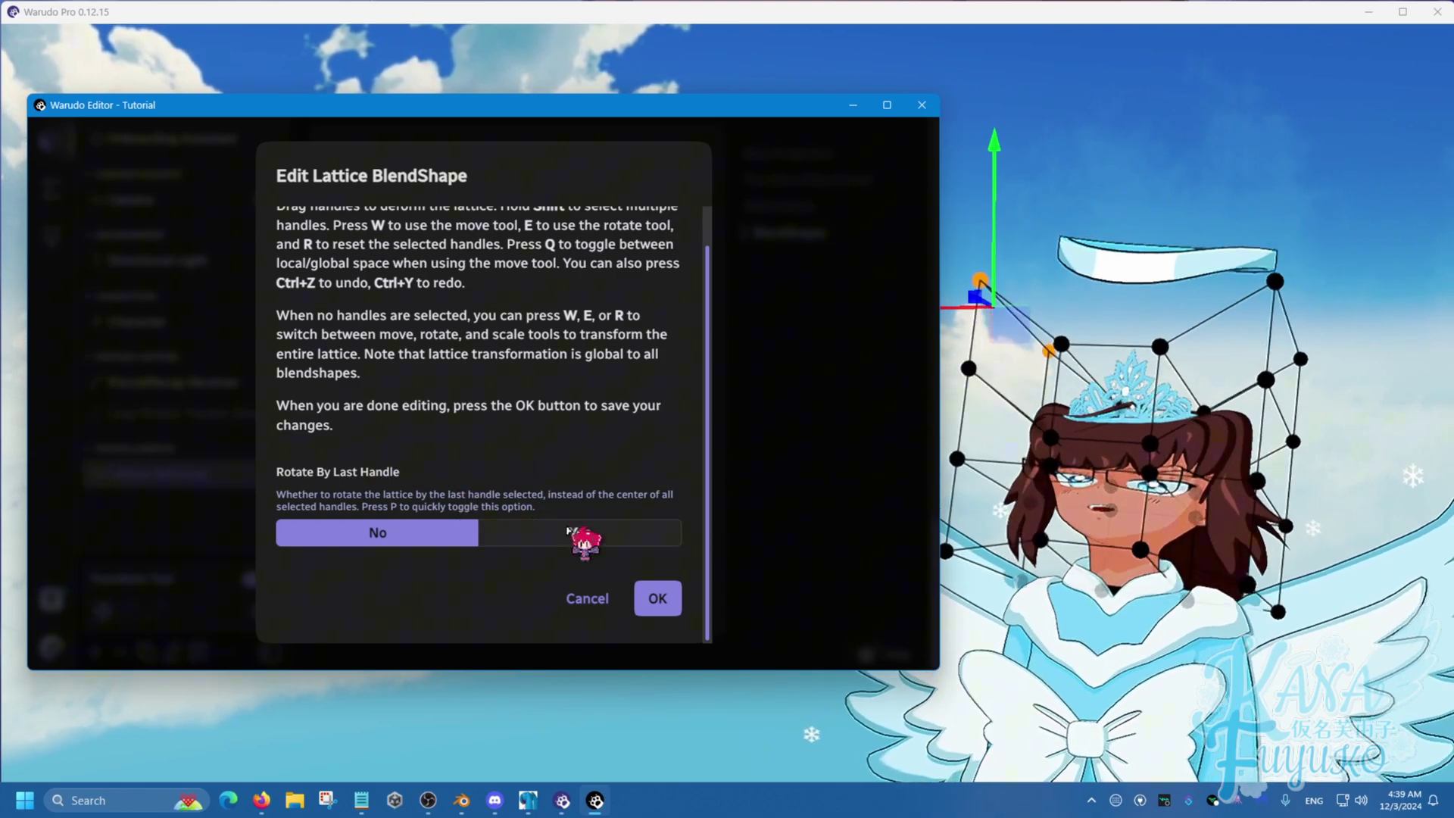
{"action": "left_click", "coordinate": [1071, 357]}
{"action": "key", "text": "e"}
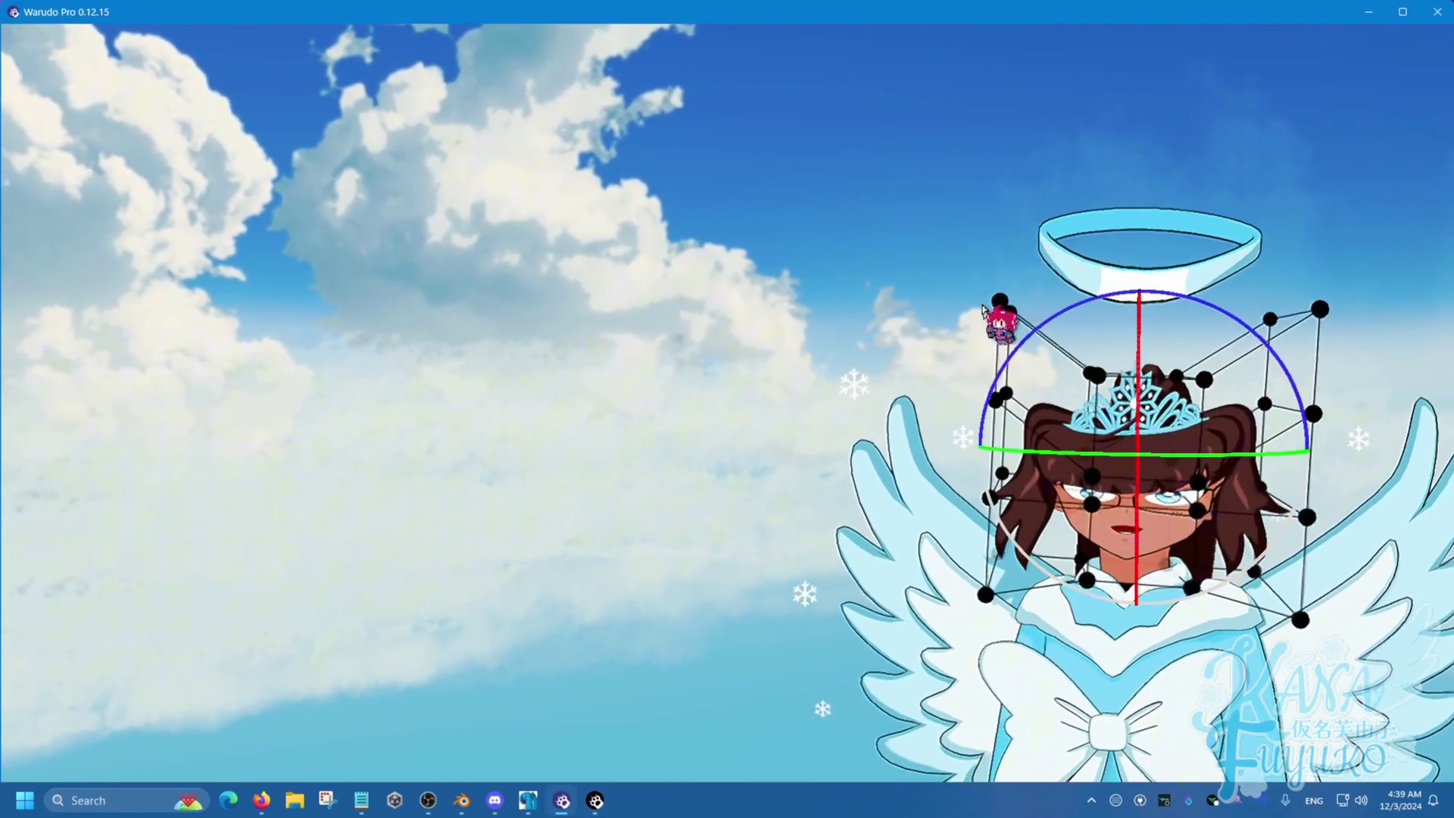
{"action": "left_click", "coordinate": [980, 325]}
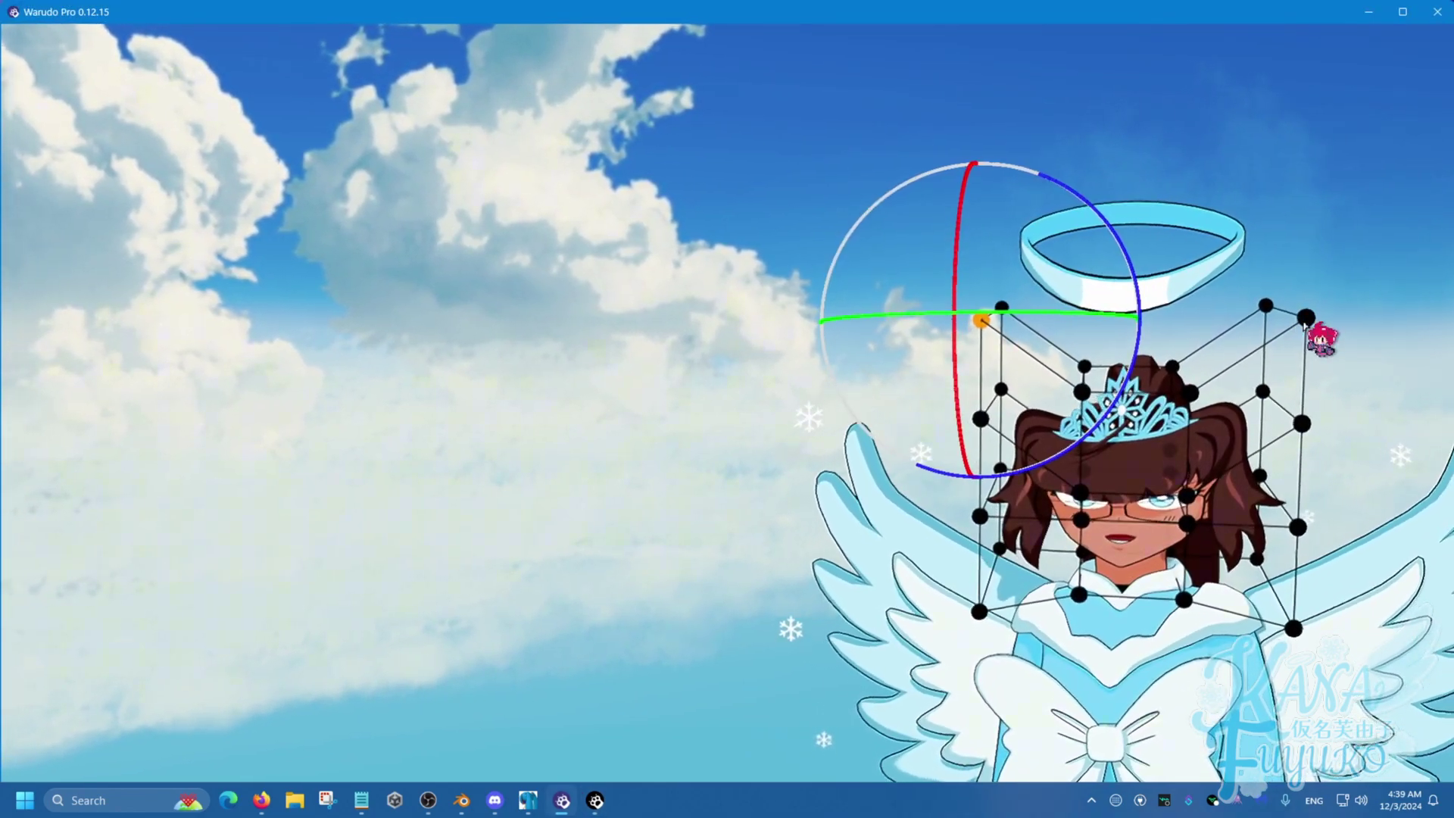
{"action": "right_click_drag", "start_coordinate": [1179, 412], "coordinate": [1152, 549]}
{"action": "left_click", "coordinate": [833, 570]}
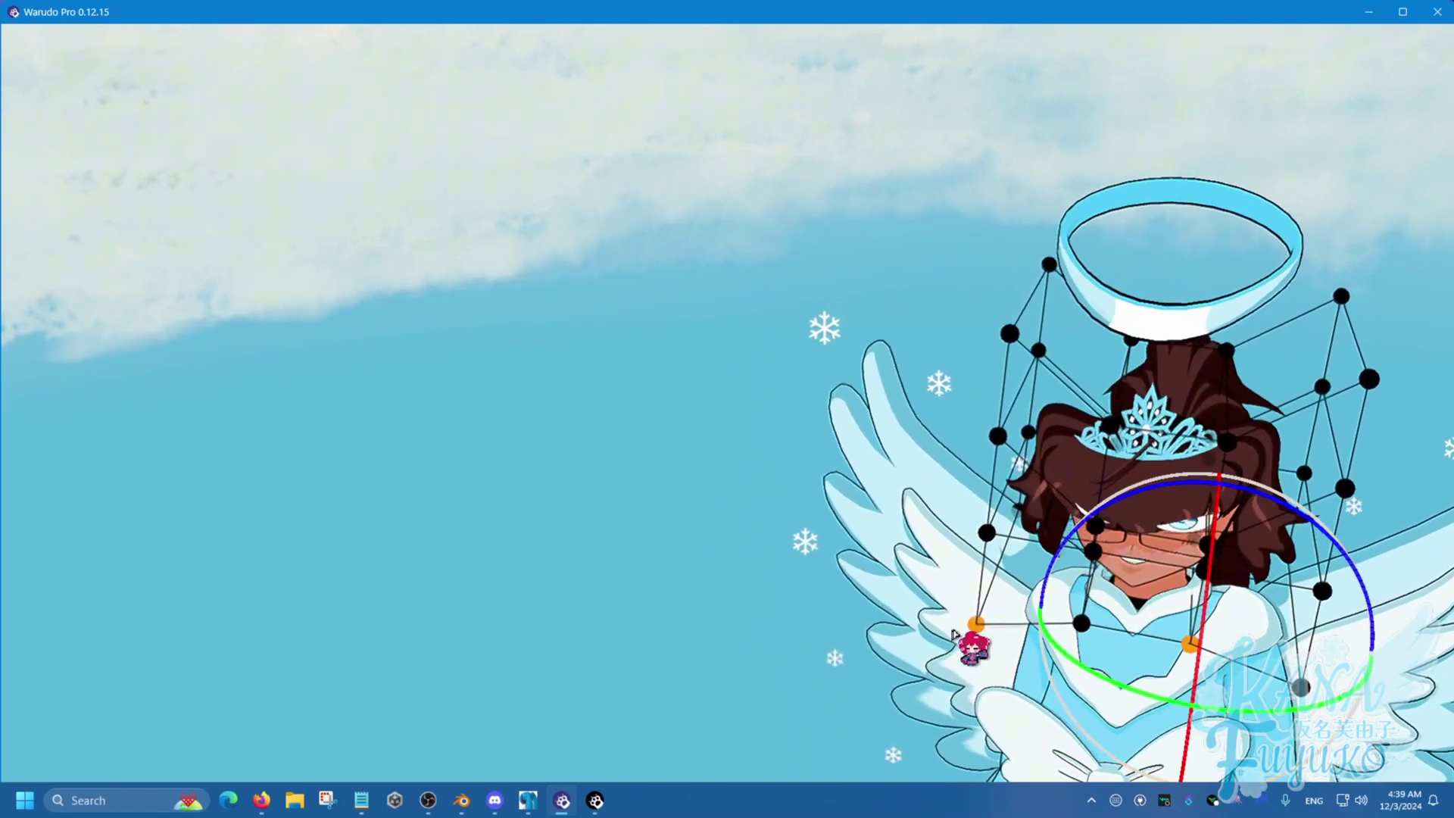
Step: Centre rotation on all selected handles, pick the lower-left handles, and switch back to moving
{"action": "left_click", "coordinate": [596, 800]}
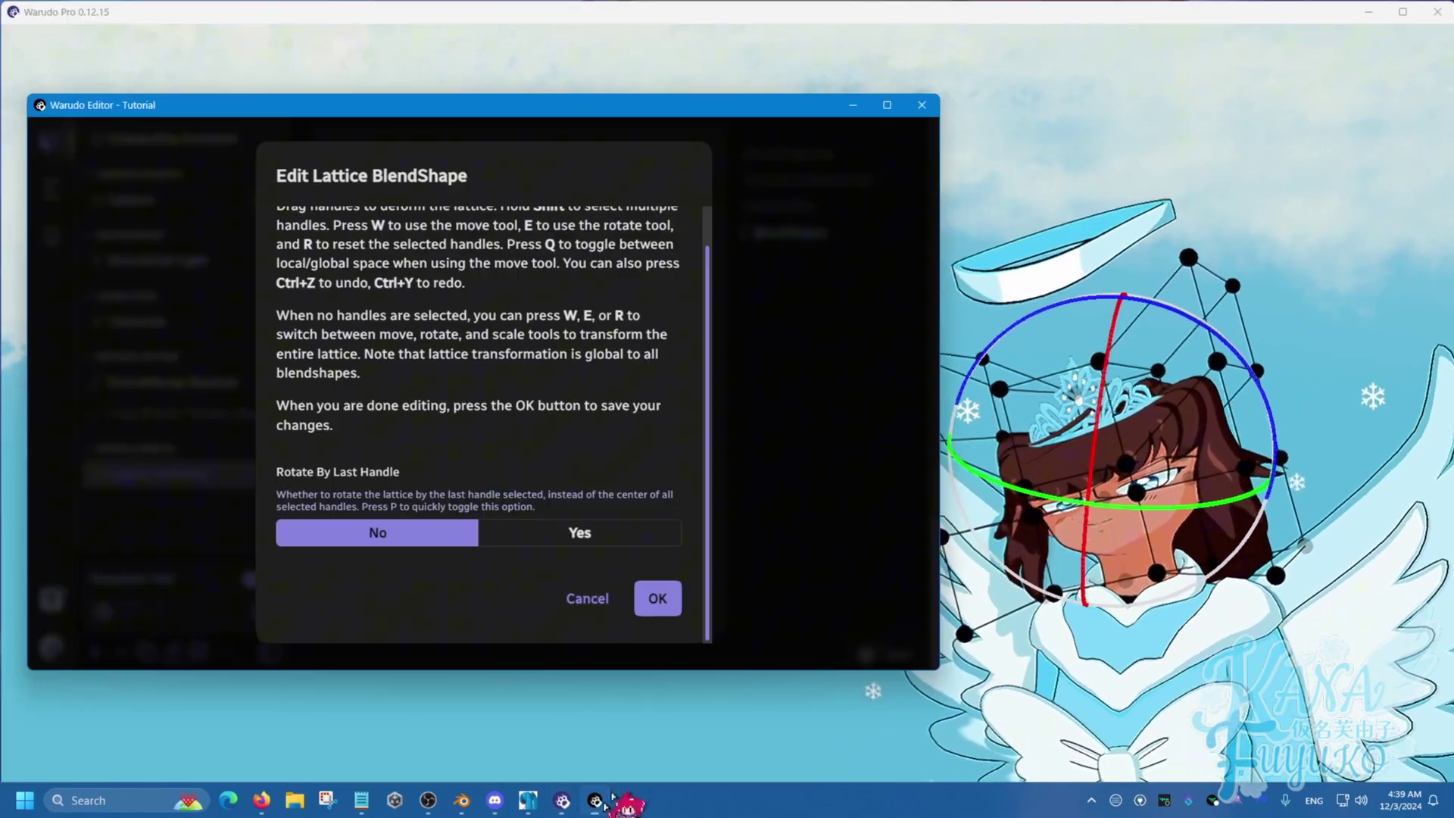
{"action": "left_click", "coordinate": [436, 532]}
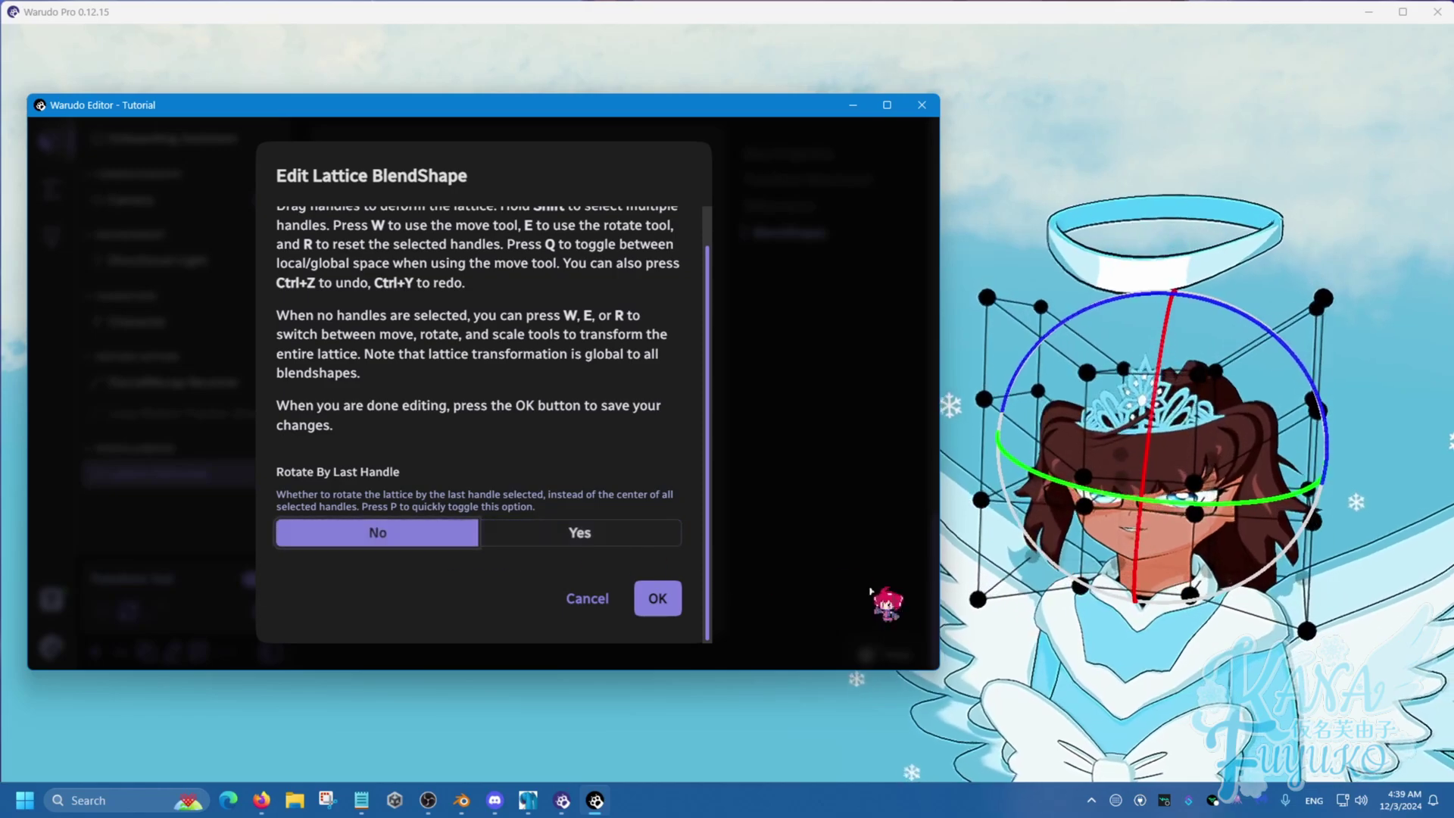
{"action": "left_click", "coordinate": [964, 587]}
{"action": "left_click", "coordinate": [973, 594]}
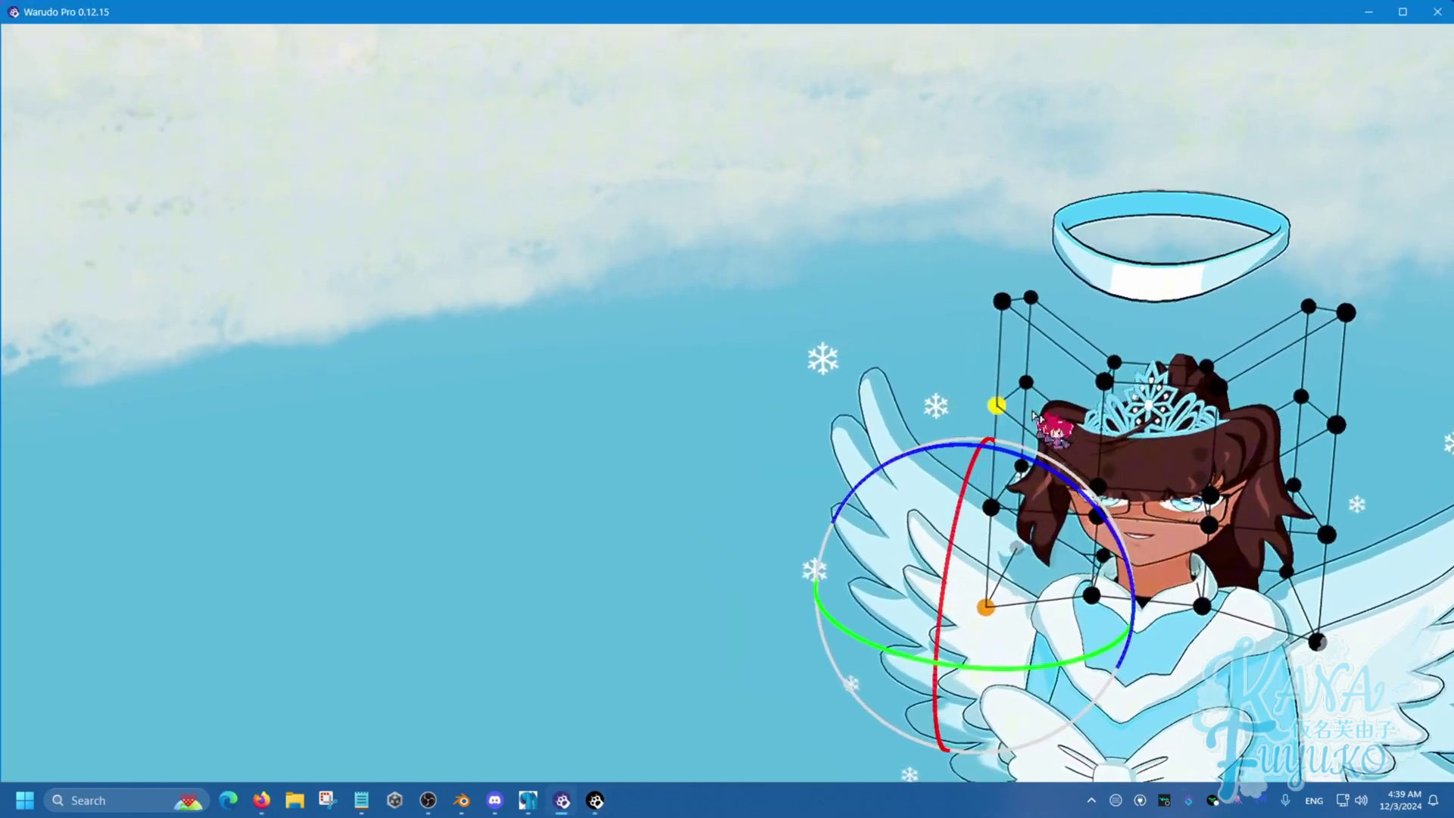
{"action": "right_click_drag", "start_coordinate": [1034, 416], "coordinate": [1142, 389]}
{"action": "scroll", "coordinate": [1142, 390], "scroll_direction": "up", "scroll_amount": 4}
{"action": "middle_click_drag", "start_coordinate": [1143, 389], "coordinate": [1106, 383]}
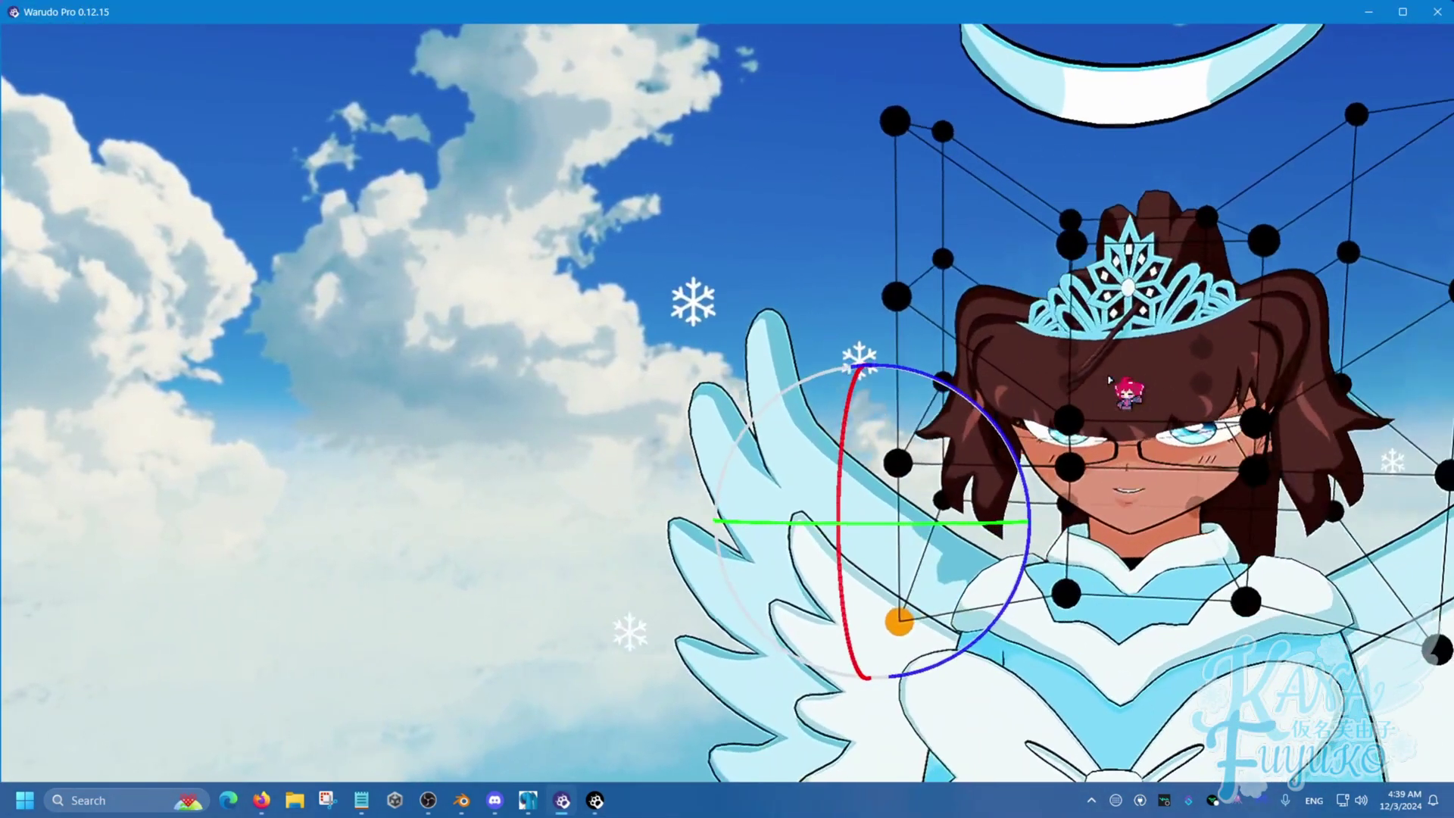
{"action": "left_click", "coordinate": [595, 800]}
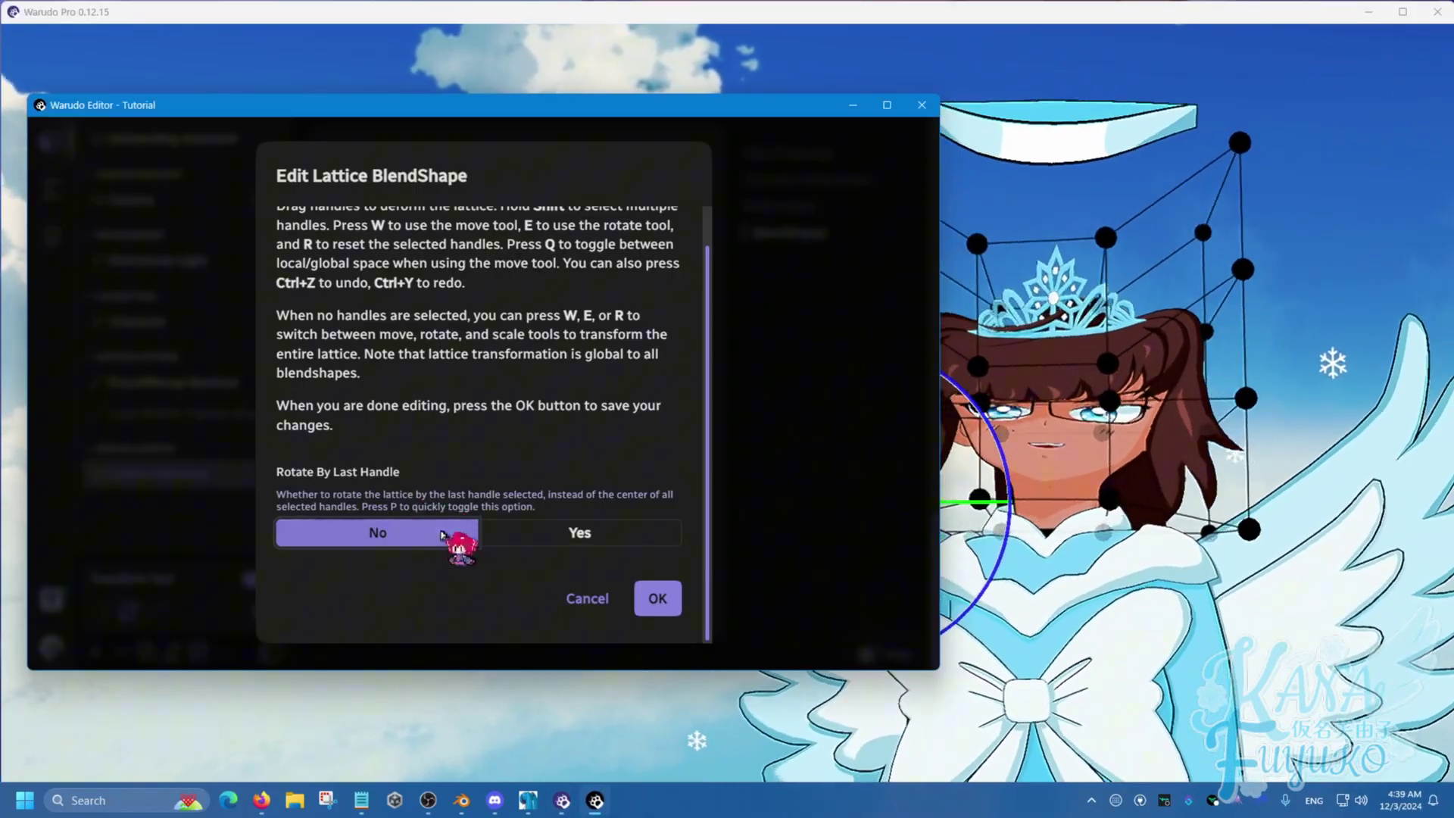
{"action": "left_click", "coordinate": [1231, 557]}
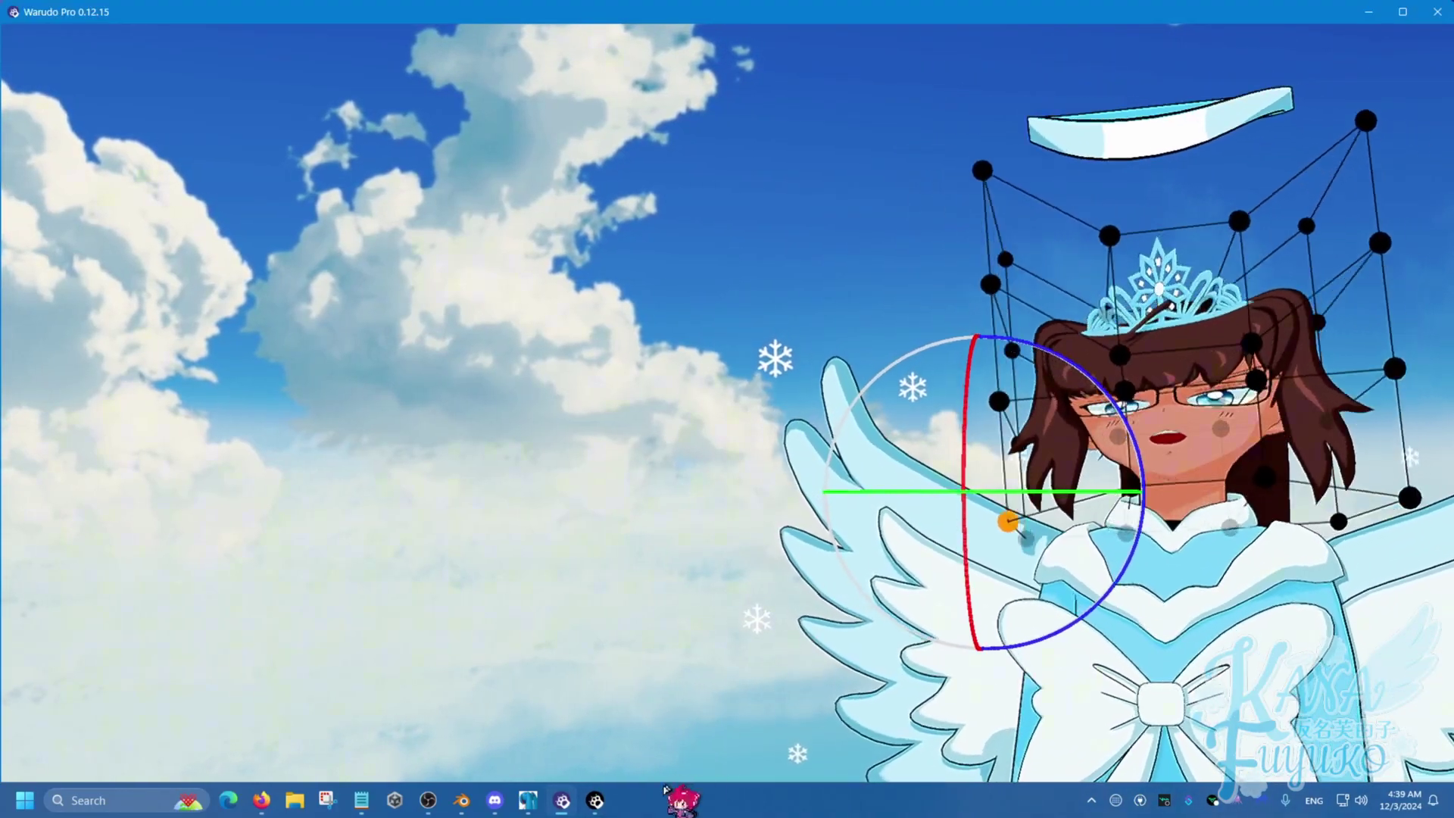
{"action": "left_click", "coordinate": [595, 801]}
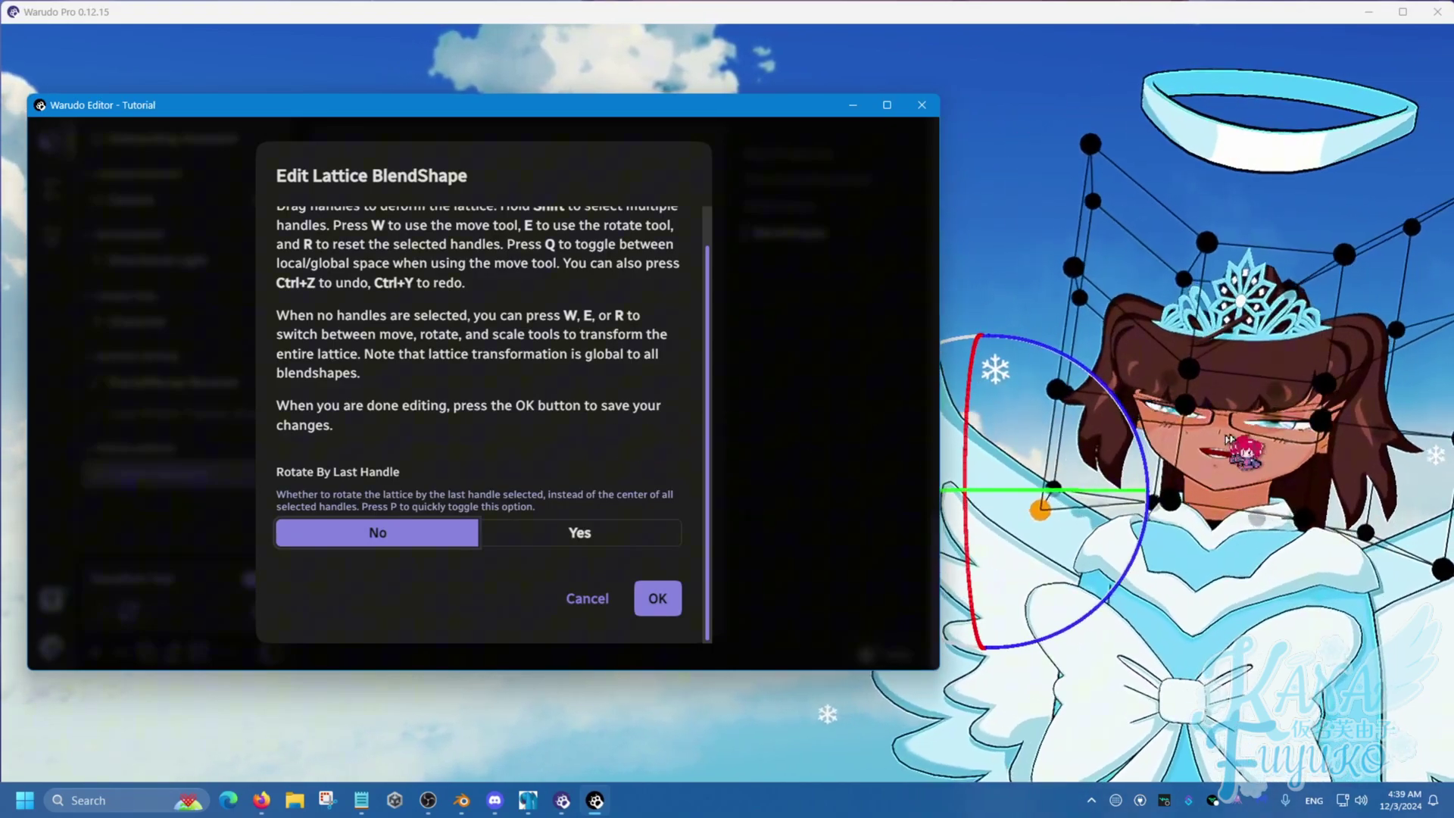
{"action": "left_click", "coordinate": [1199, 328]}
{"action": "key", "text": "w"}
{"action": "left_click", "coordinate": [595, 801]}
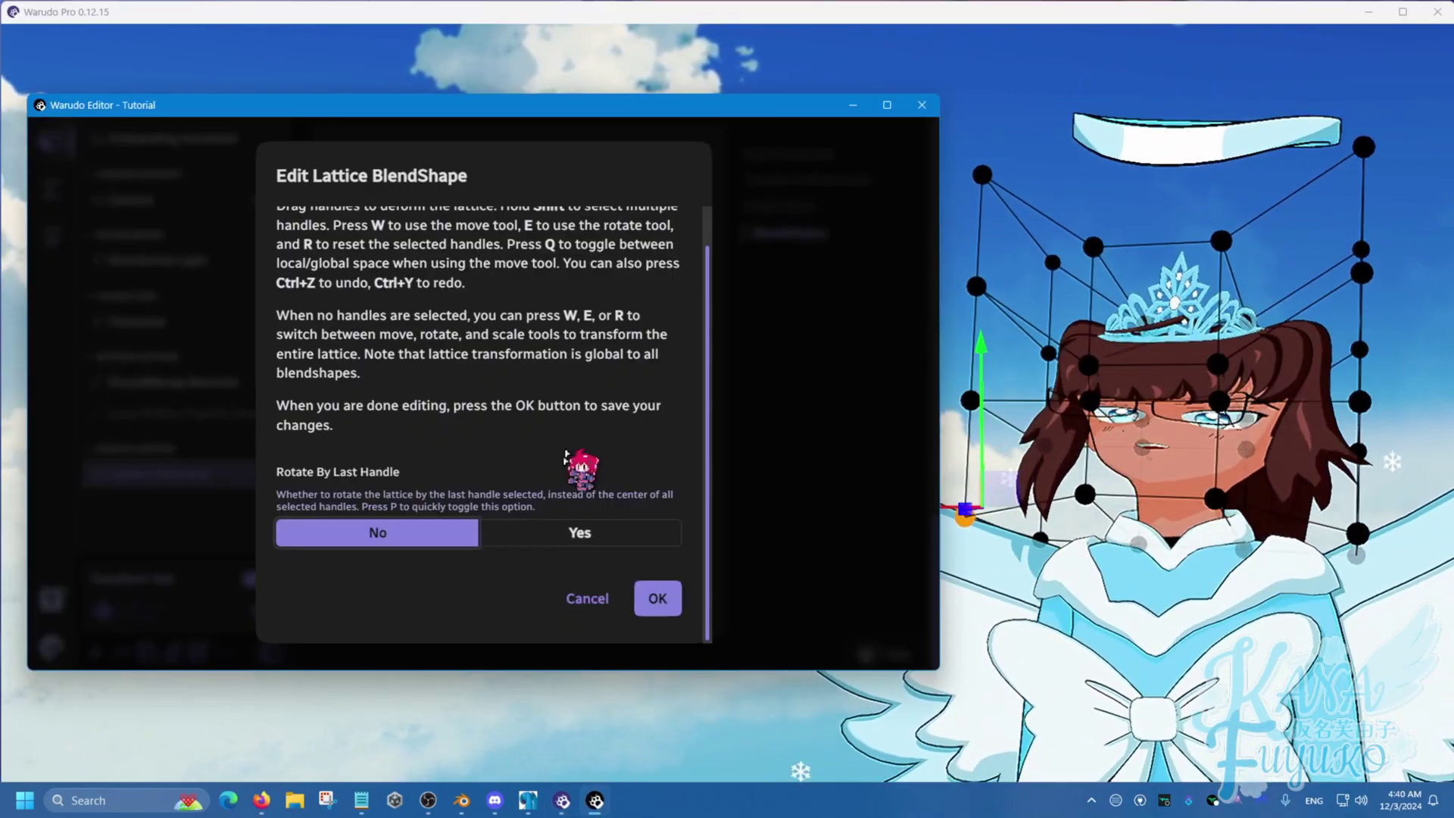
Step: Save the lattice shape, preview Head Crush at several strengths, then drag it to 0
{"action": "left_click", "coordinate": [657, 598]}
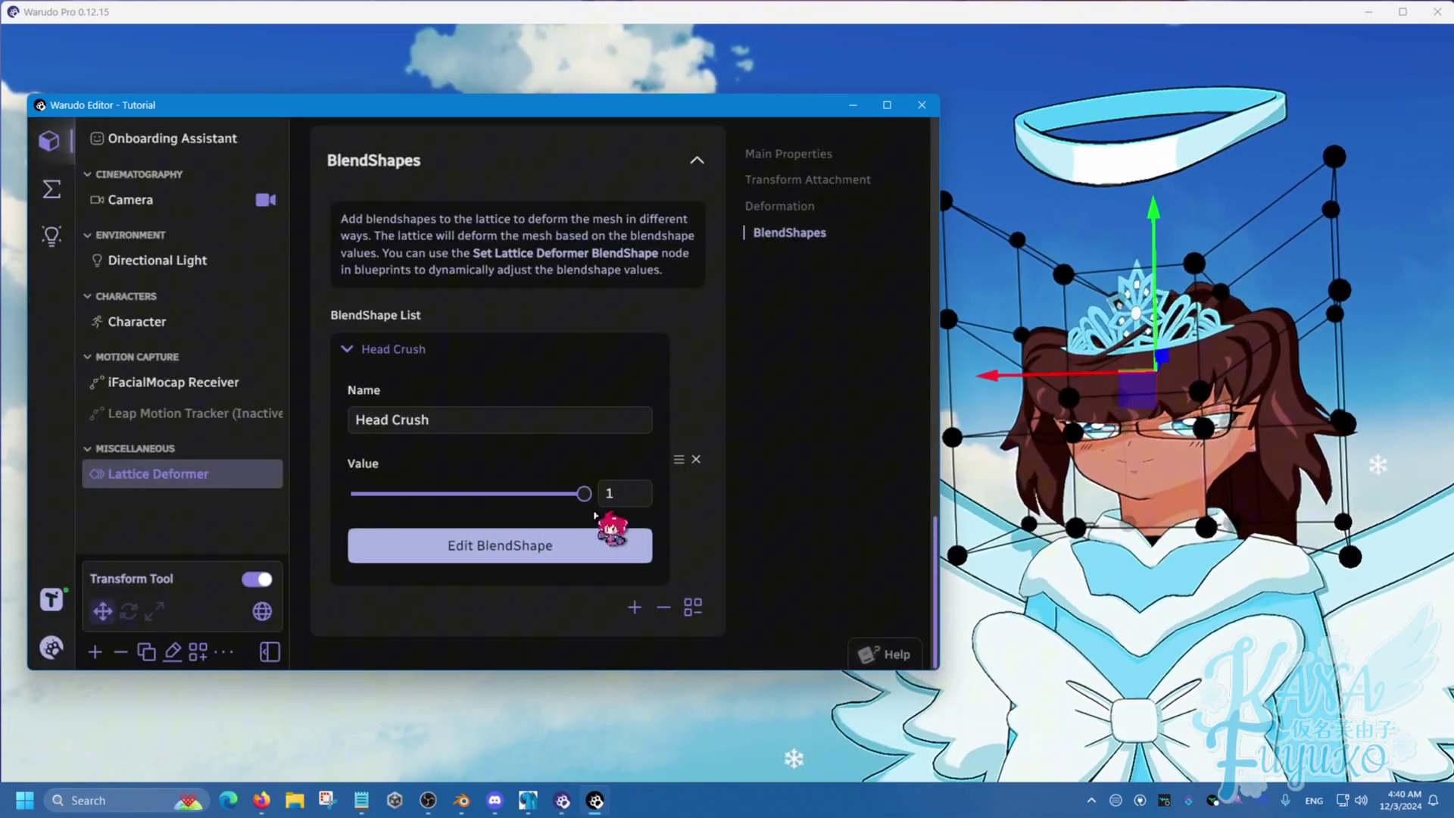
{"action": "left_click_drag", "start_coordinate": [584, 491], "coordinate": [351, 494]}
{"action": "left_click_drag", "start_coordinate": [1328, 434], "coordinate": [1450, 363]}
{"action": "left_click_drag", "start_coordinate": [994, 309], "coordinate": [135, 564]}
{"action": "left_click_drag", "start_coordinate": [1261, 483], "coordinate": [897, 517]}
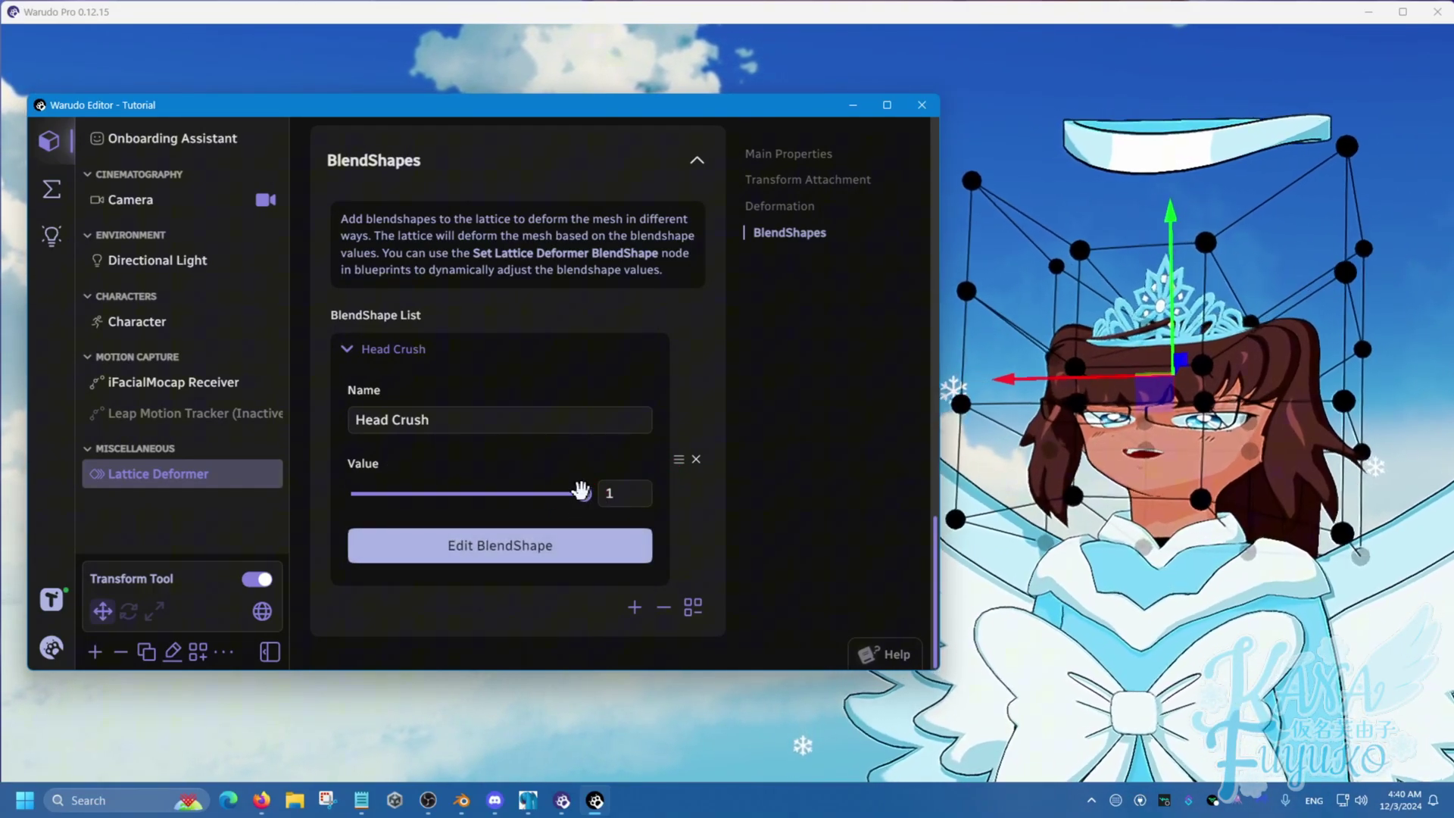
{"action": "left_click_drag", "start_coordinate": [584, 497], "coordinate": [257, 518]}
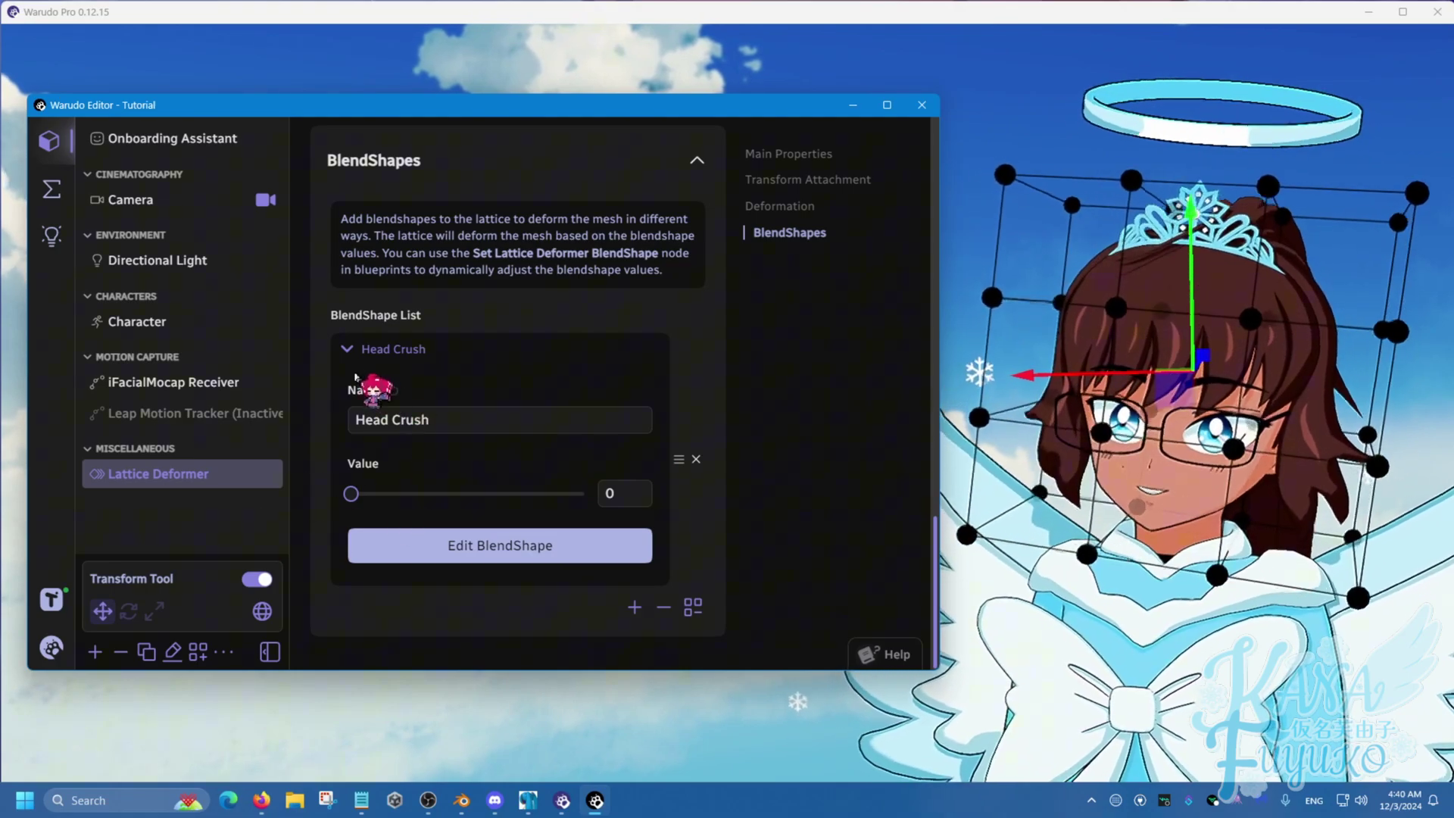
Step: Add a new empty blueprint in the Blueprints list and name it 'Head Crush Redeem'
{"action": "left_click", "coordinate": [350, 350]}
{"action": "left_click", "coordinate": [227, 476]}
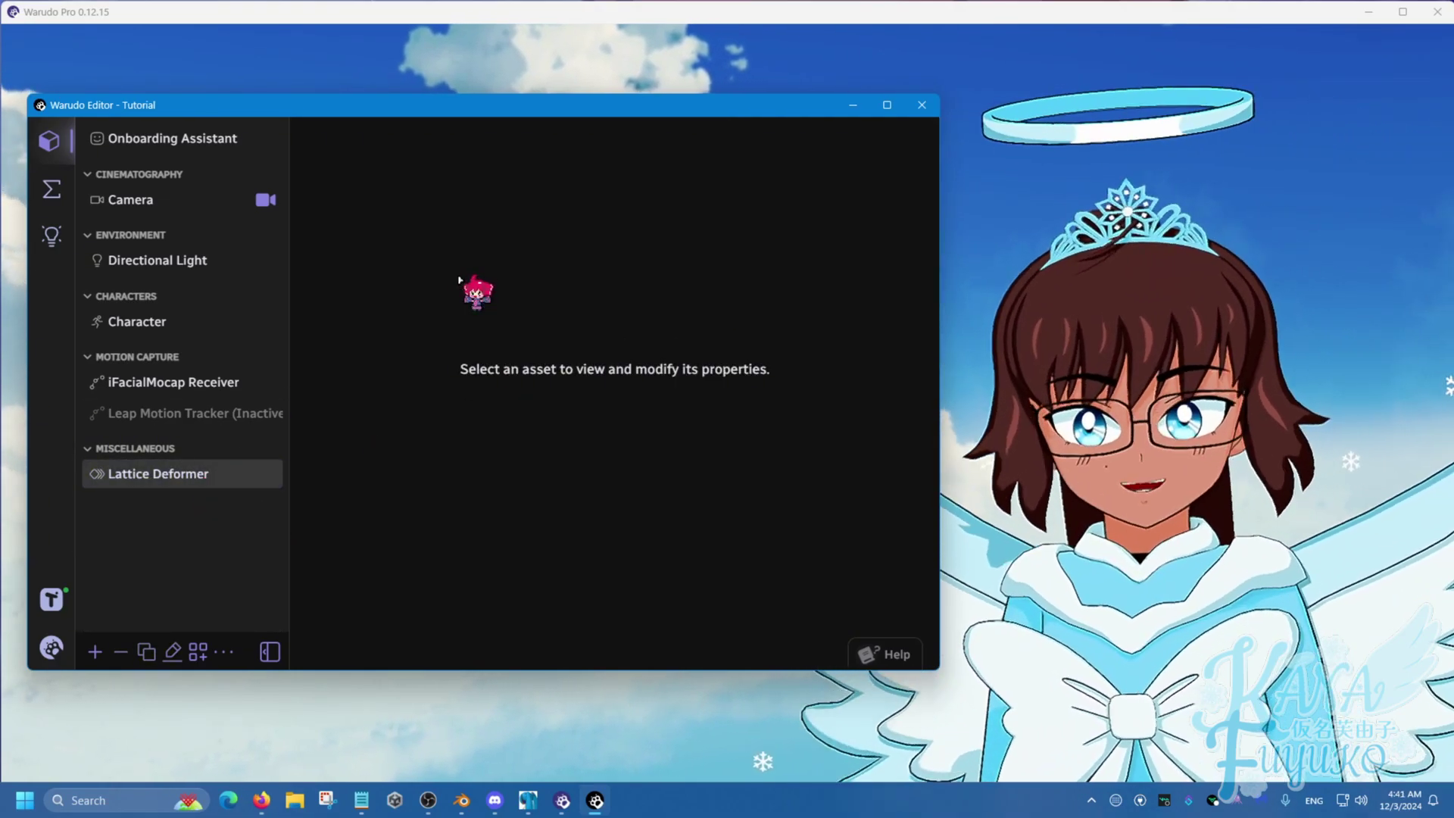
{"action": "left_click", "coordinate": [49, 189]}
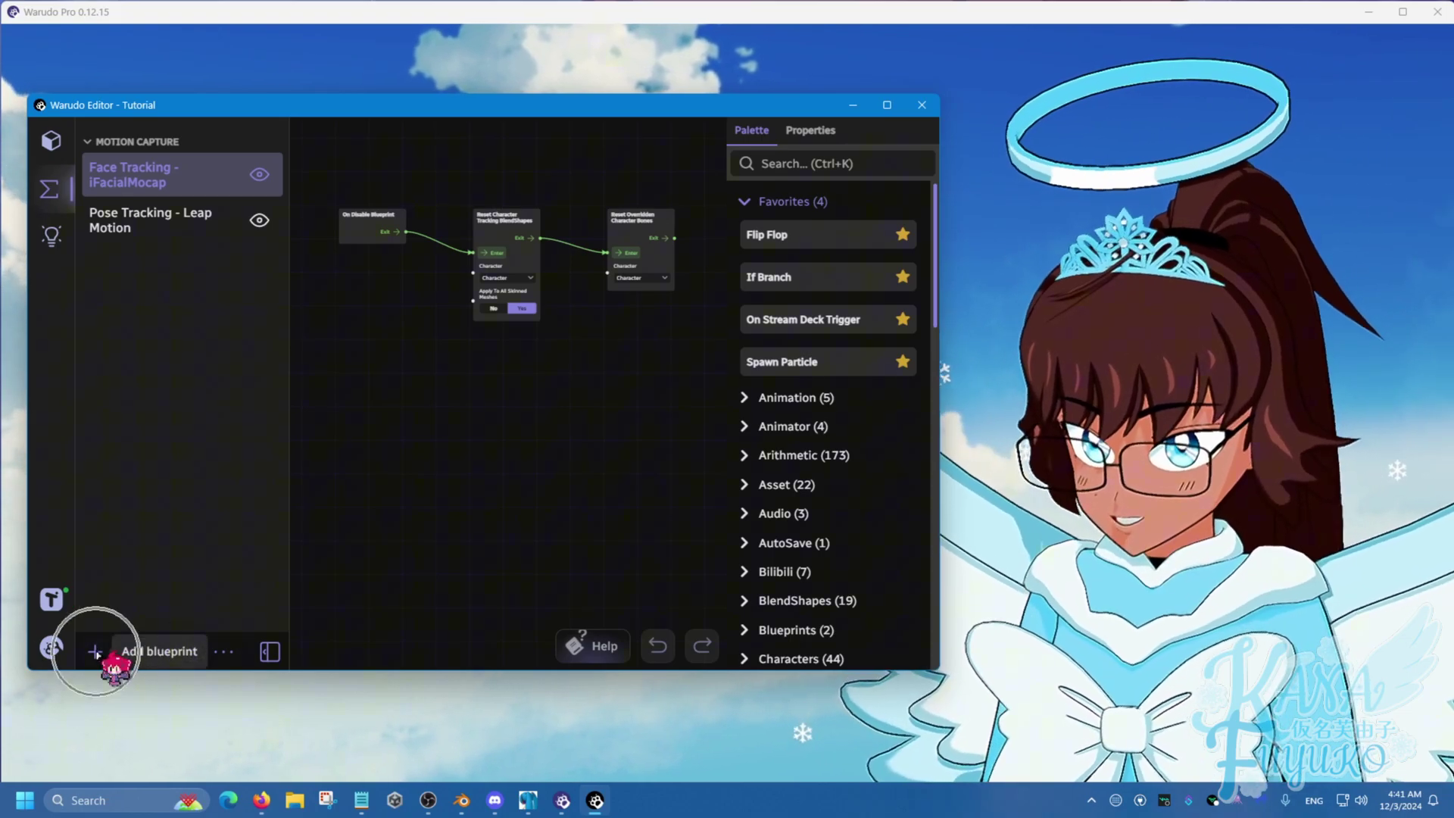
{"action": "left_click", "coordinate": [95, 651]}
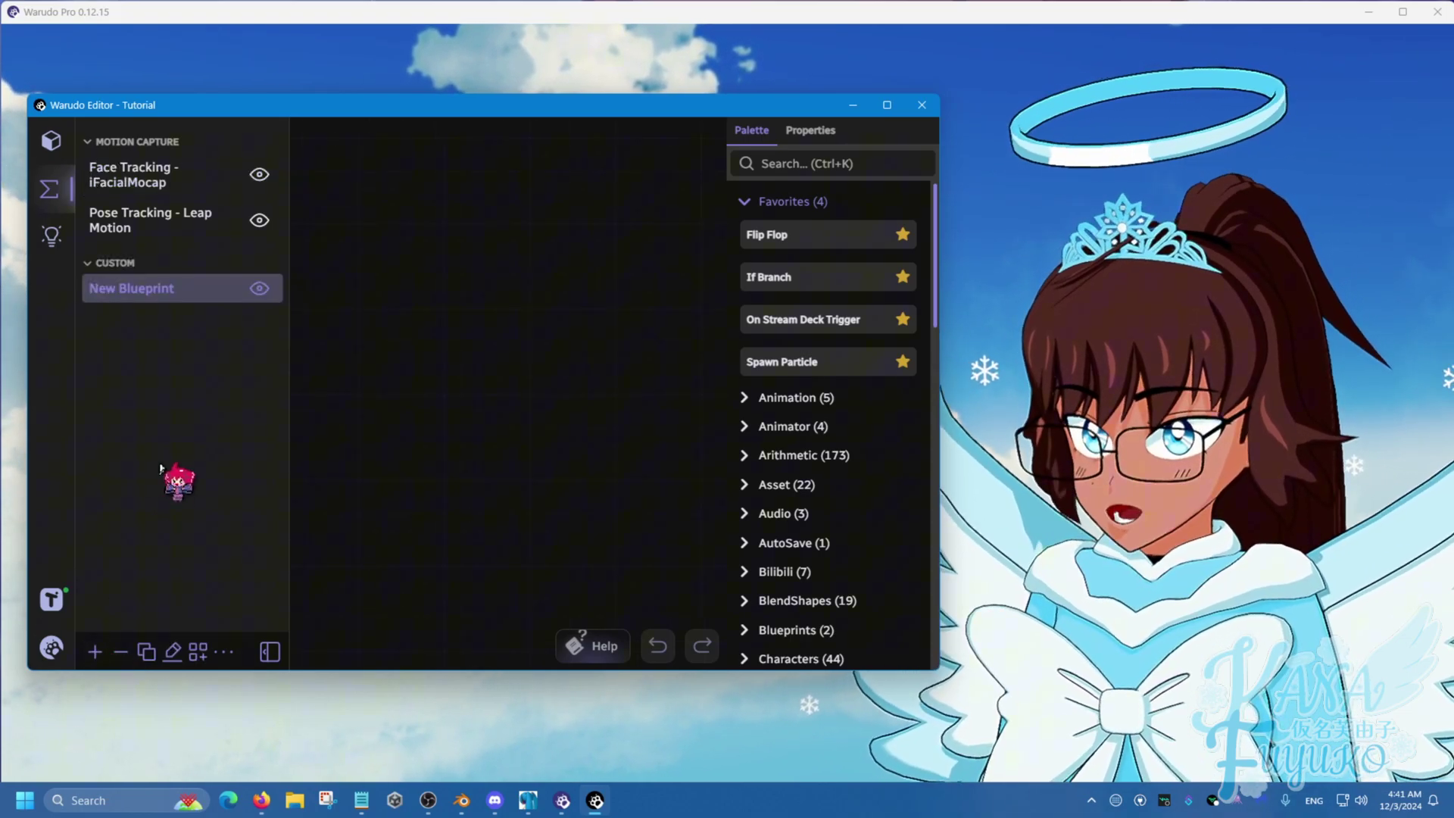
{"action": "left_click", "coordinate": [173, 650]}
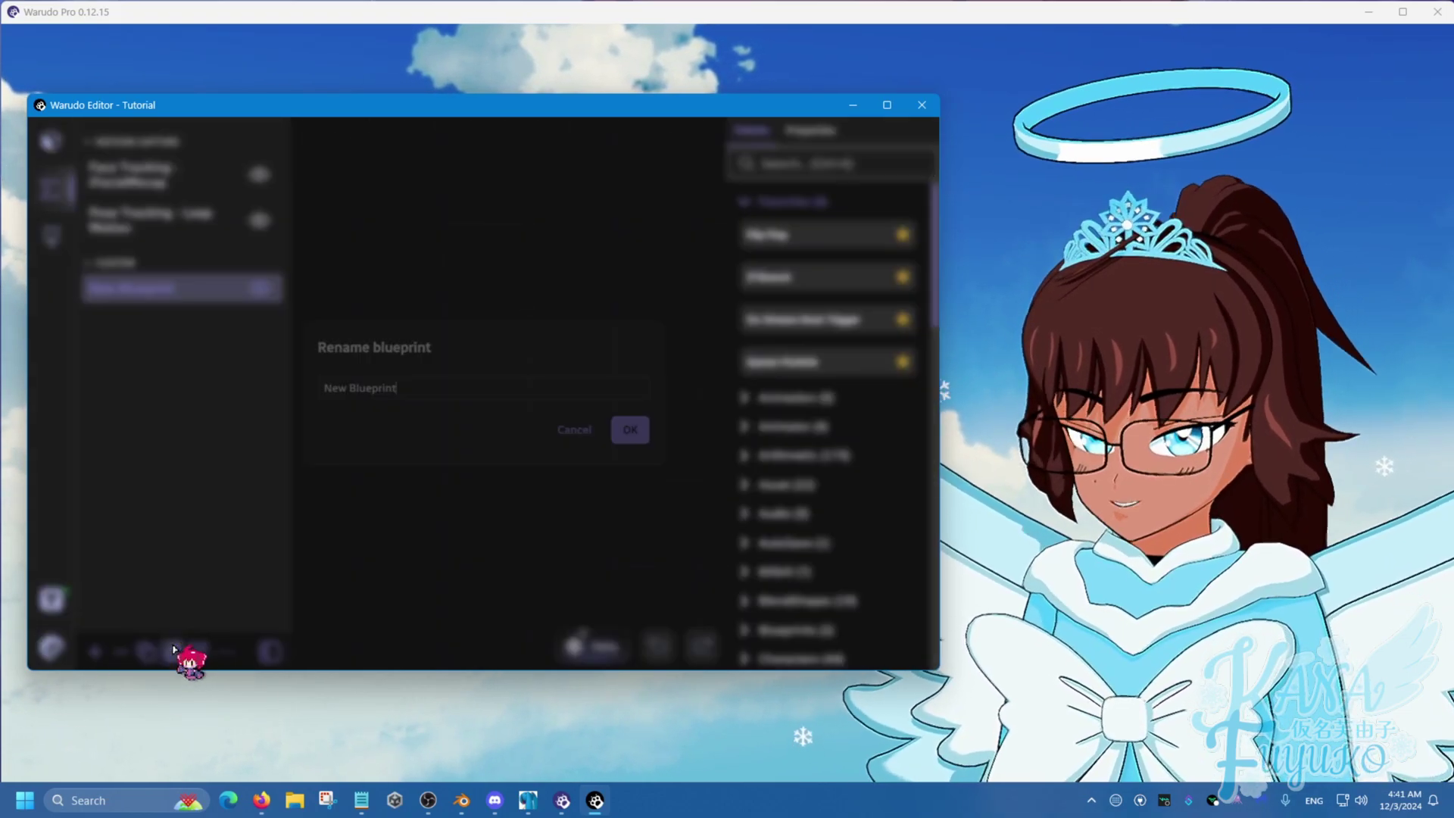
{"action": "left_click_drag", "start_coordinate": [371, 387], "coordinate": [237, 422]}
{"action": "key", "text": "BackSpace"}
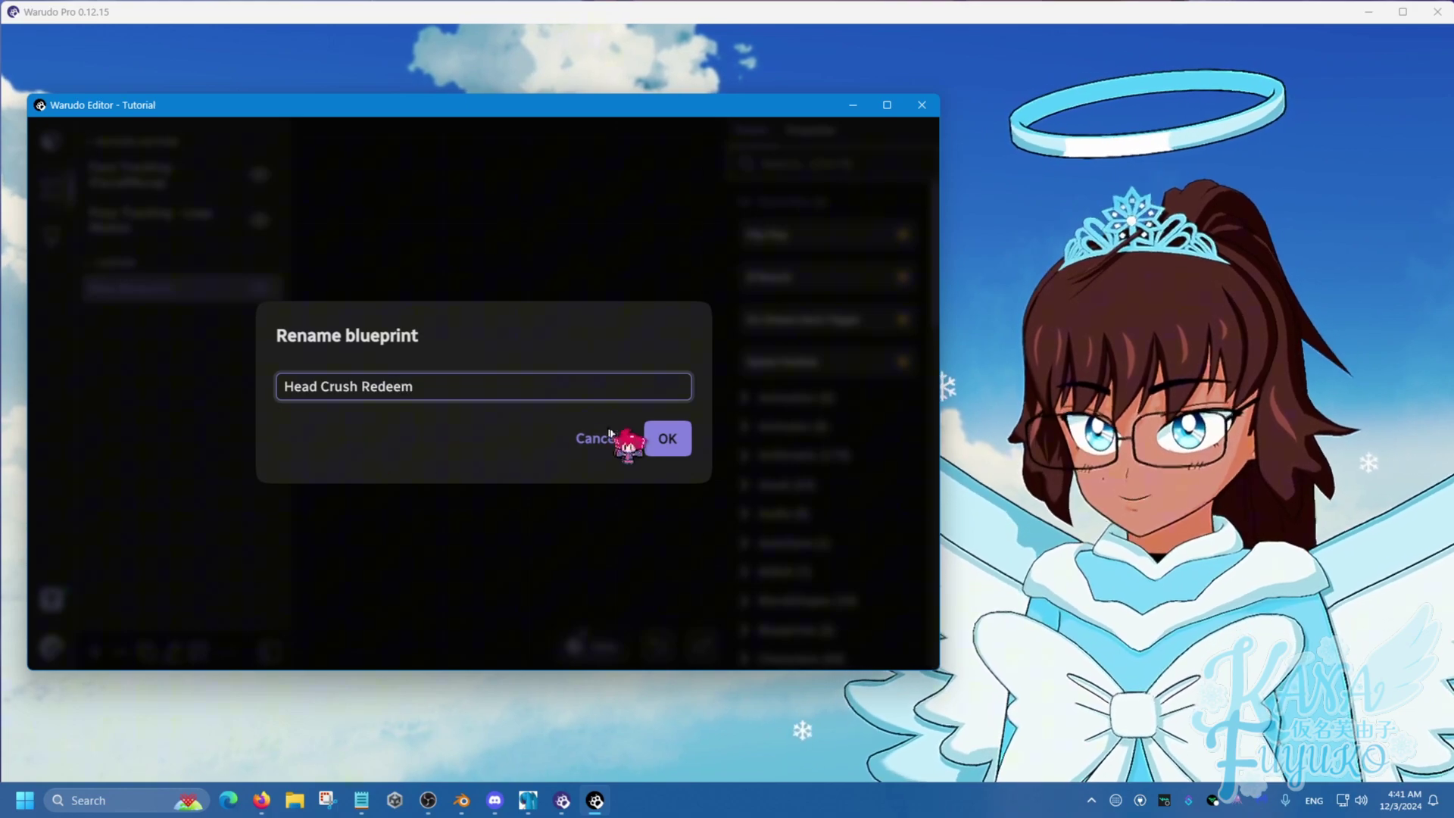
{"action": "left_click", "coordinate": [669, 441]}
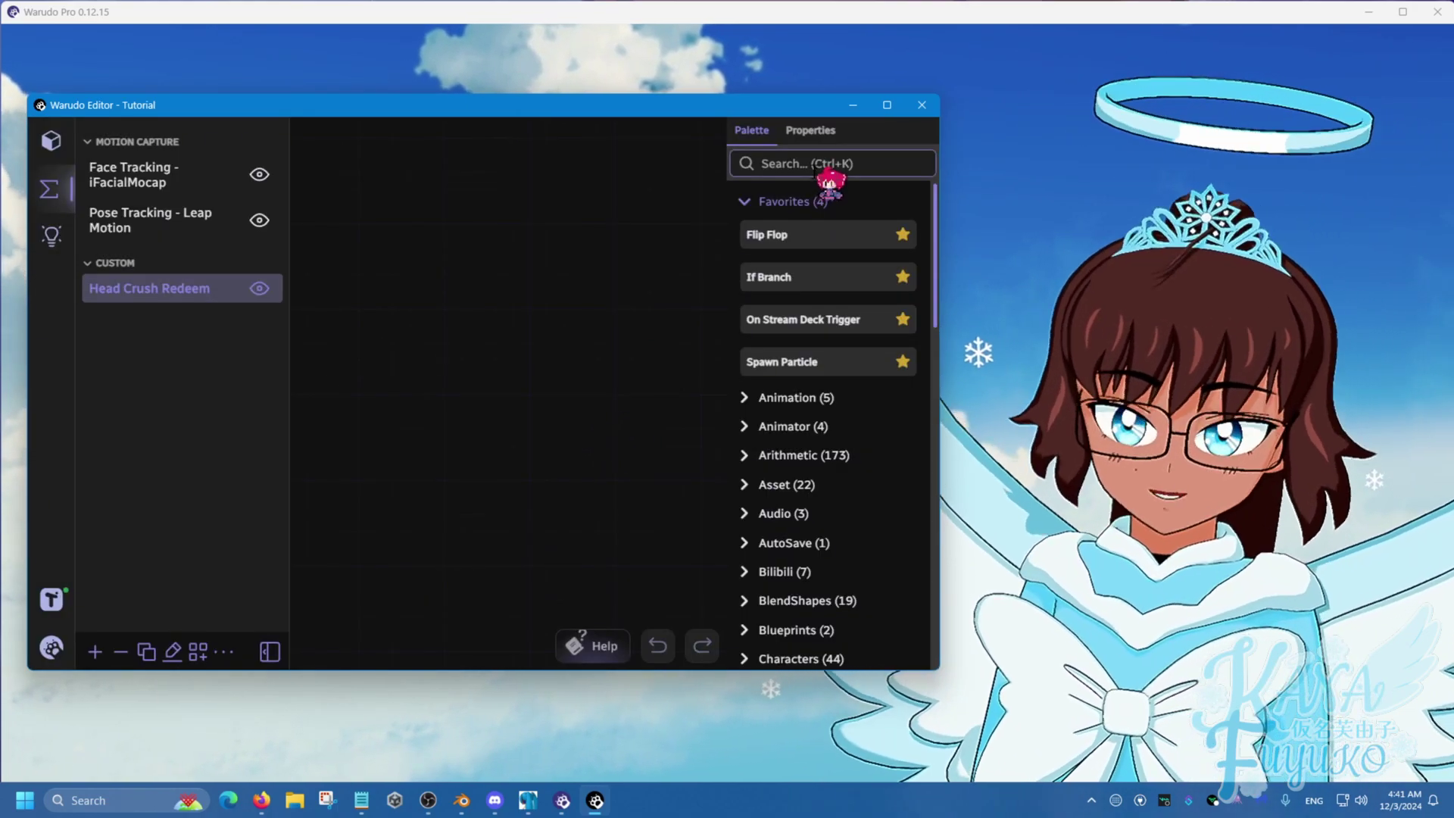
Step: Search the palette for 'twit' and place an On Twitch Channel Points Redeemed node on the canvas
{"action": "left_click_drag", "start_coordinate": [769, 110], "coordinate": [746, 107]}
{"action": "type", "text": "twitch"}
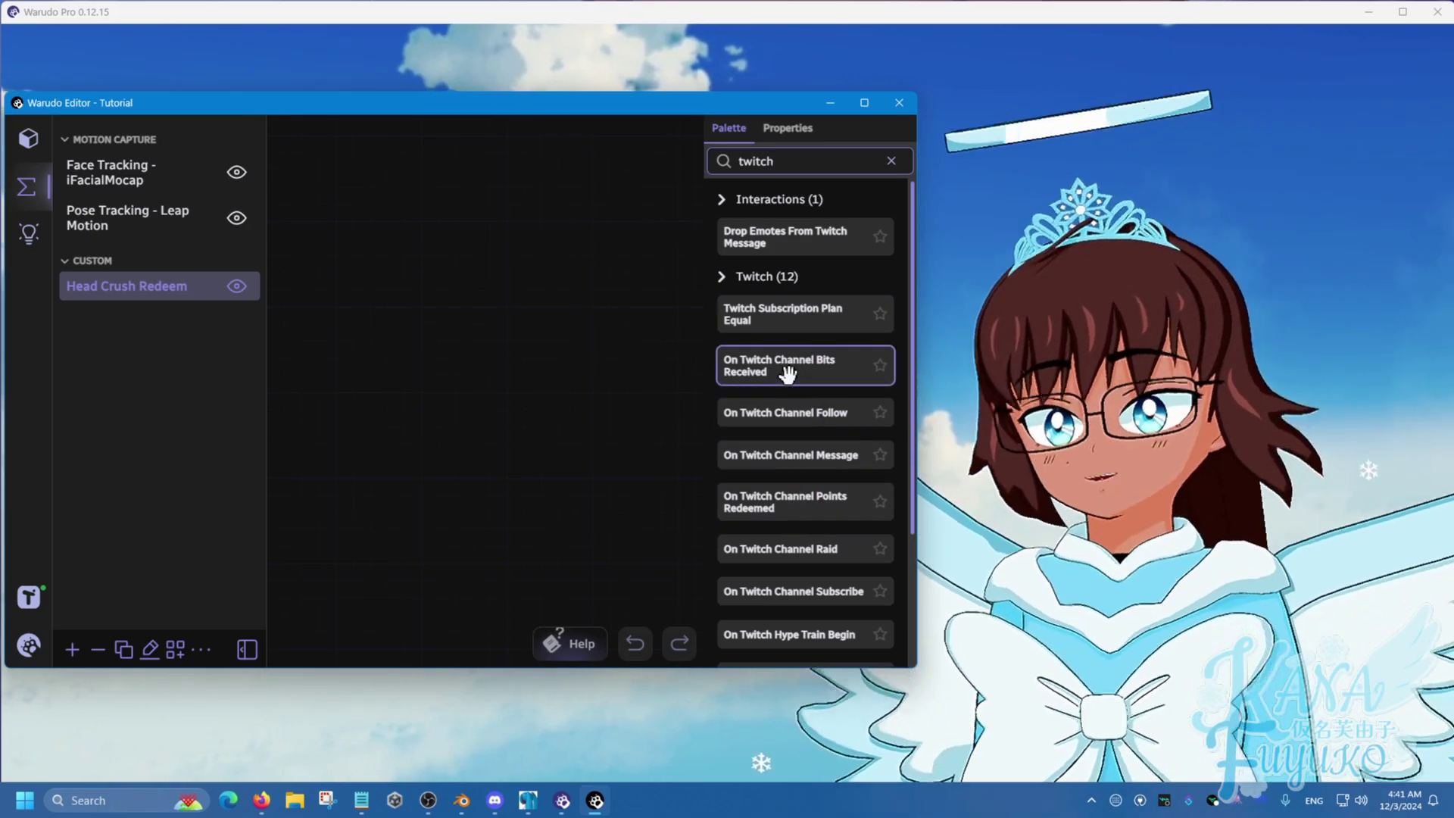
{"action": "scroll", "coordinate": [777, 500], "scroll_direction": "down", "scroll_amount": 3}
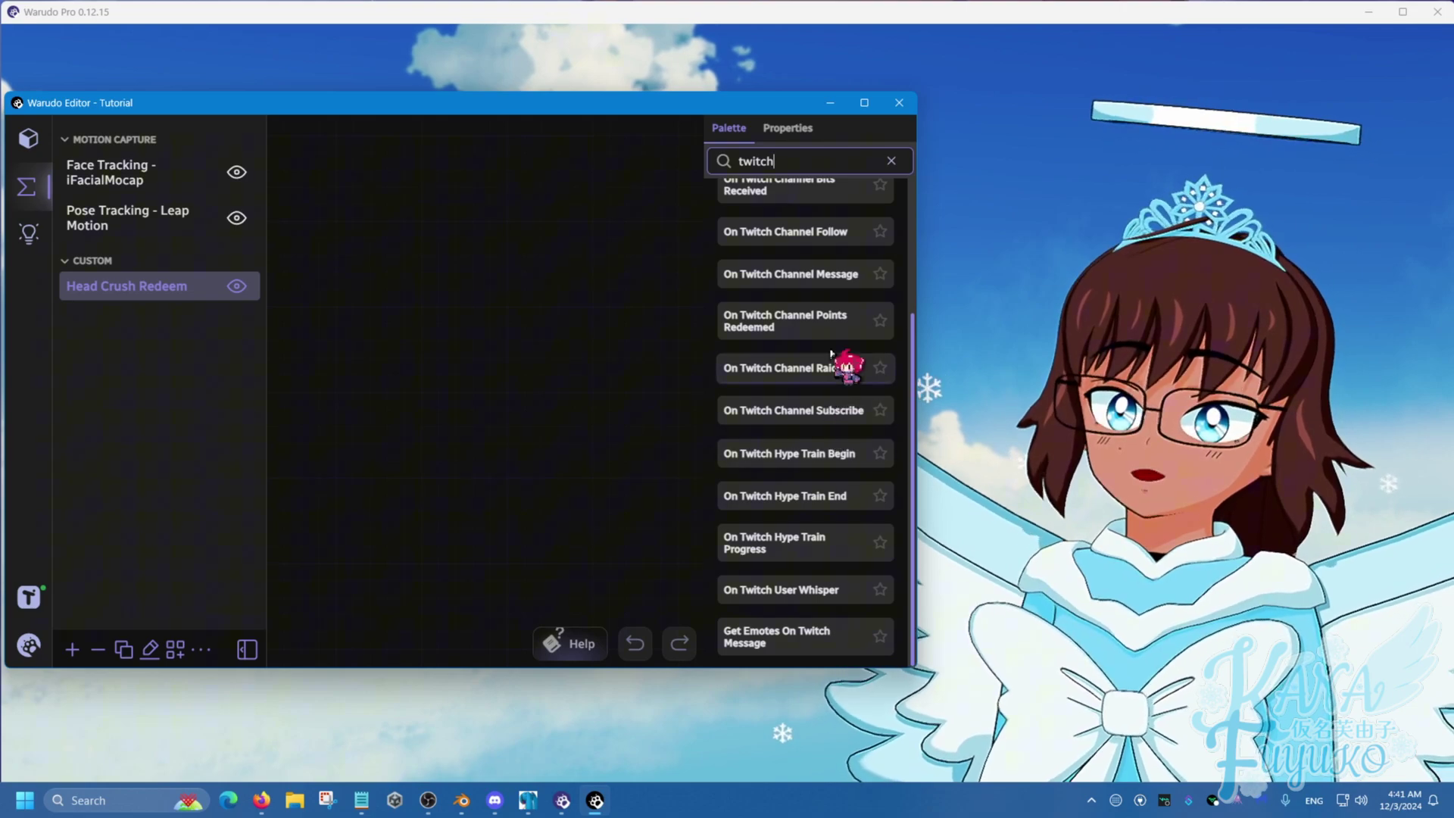
{"action": "left_click_drag", "start_coordinate": [854, 313], "coordinate": [288, 299]}
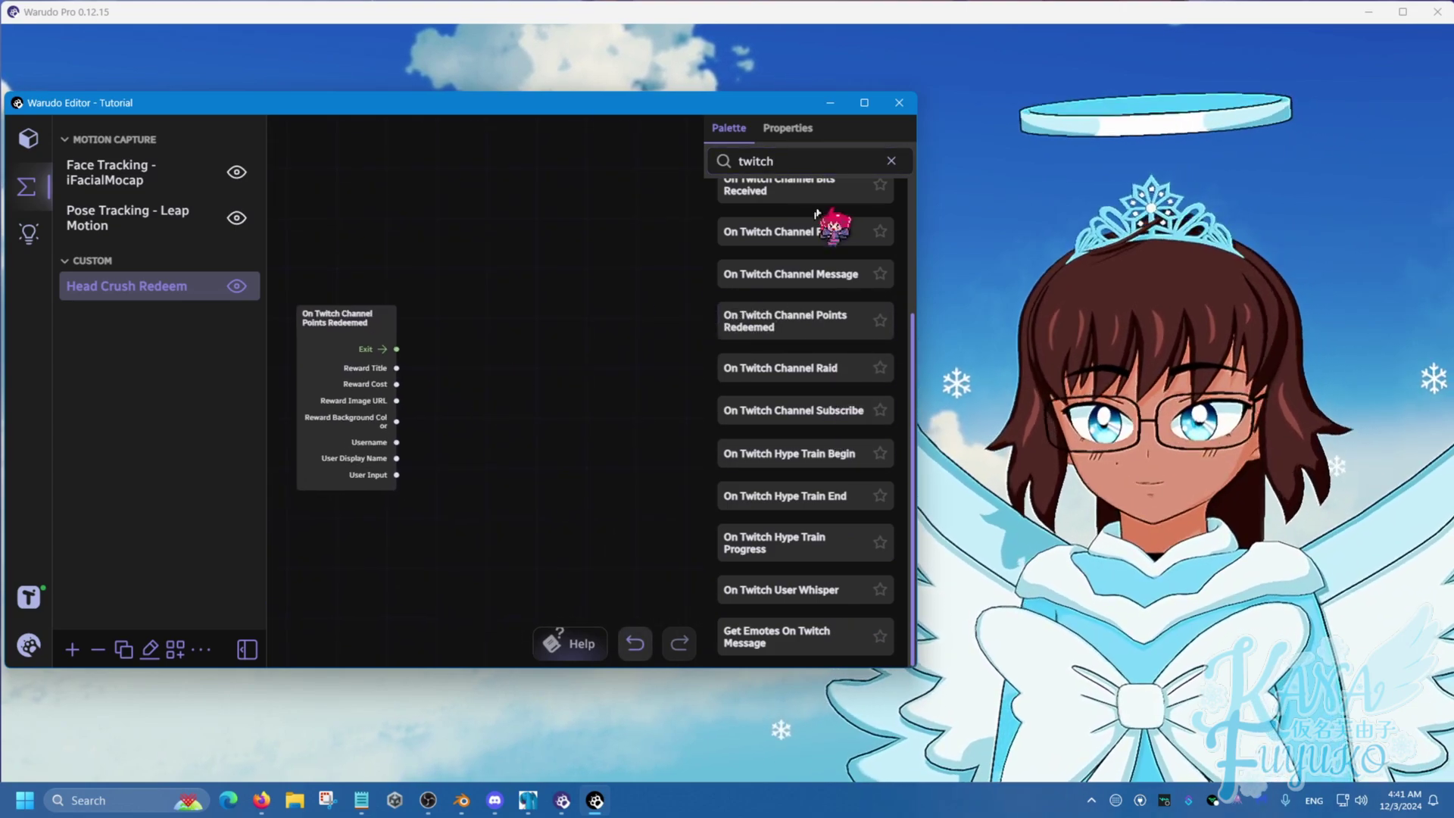
Step: Add an If Branch node and a String Contains node to the graph
{"action": "double_click", "coordinate": [818, 162]}
{"action": "type", "text": "if bra"}
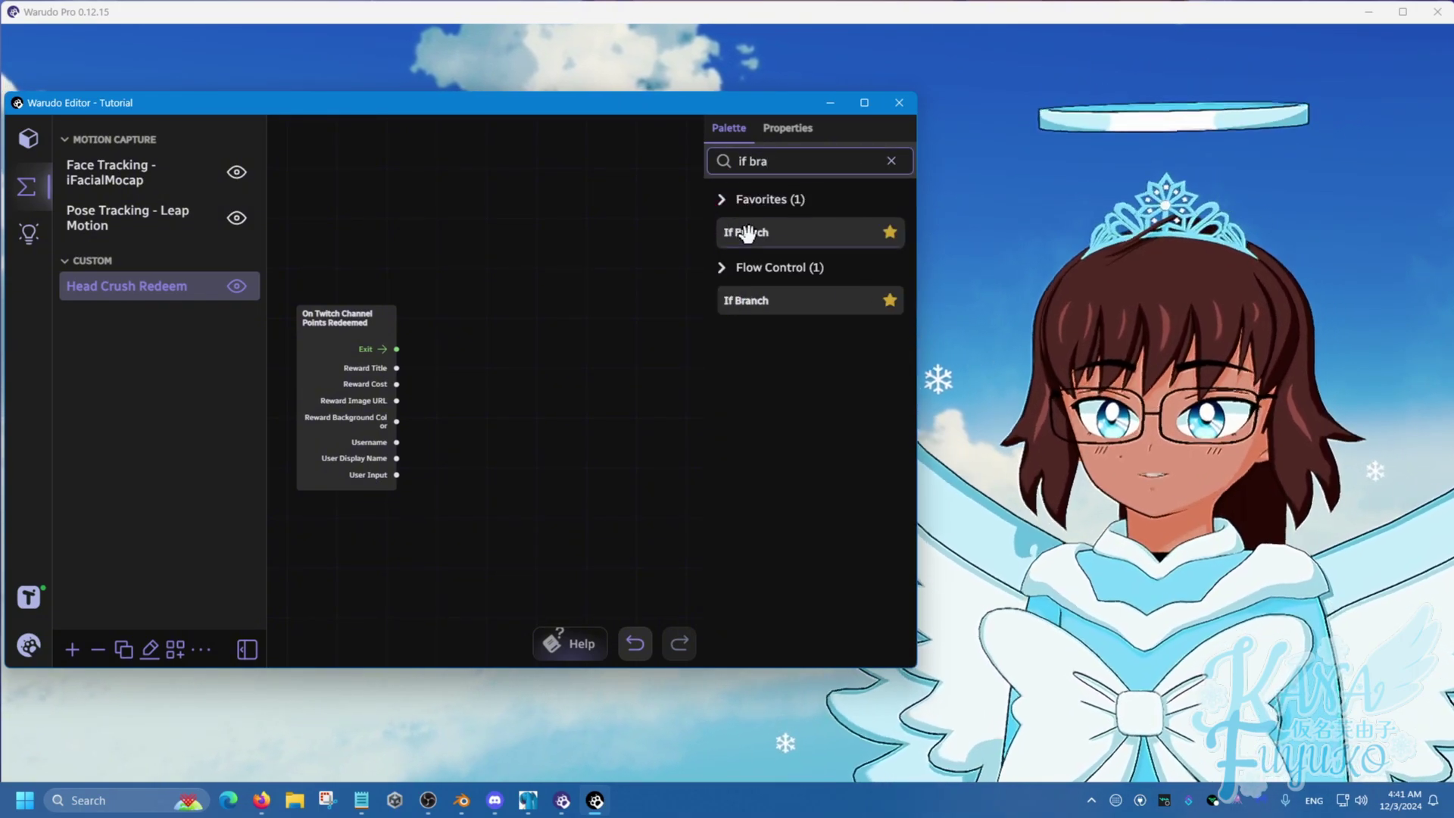
{"action": "left_click_drag", "start_coordinate": [747, 233], "coordinate": [664, 301]}
{"action": "left_click_drag", "start_coordinate": [781, 165], "coordinate": [704, 176]}
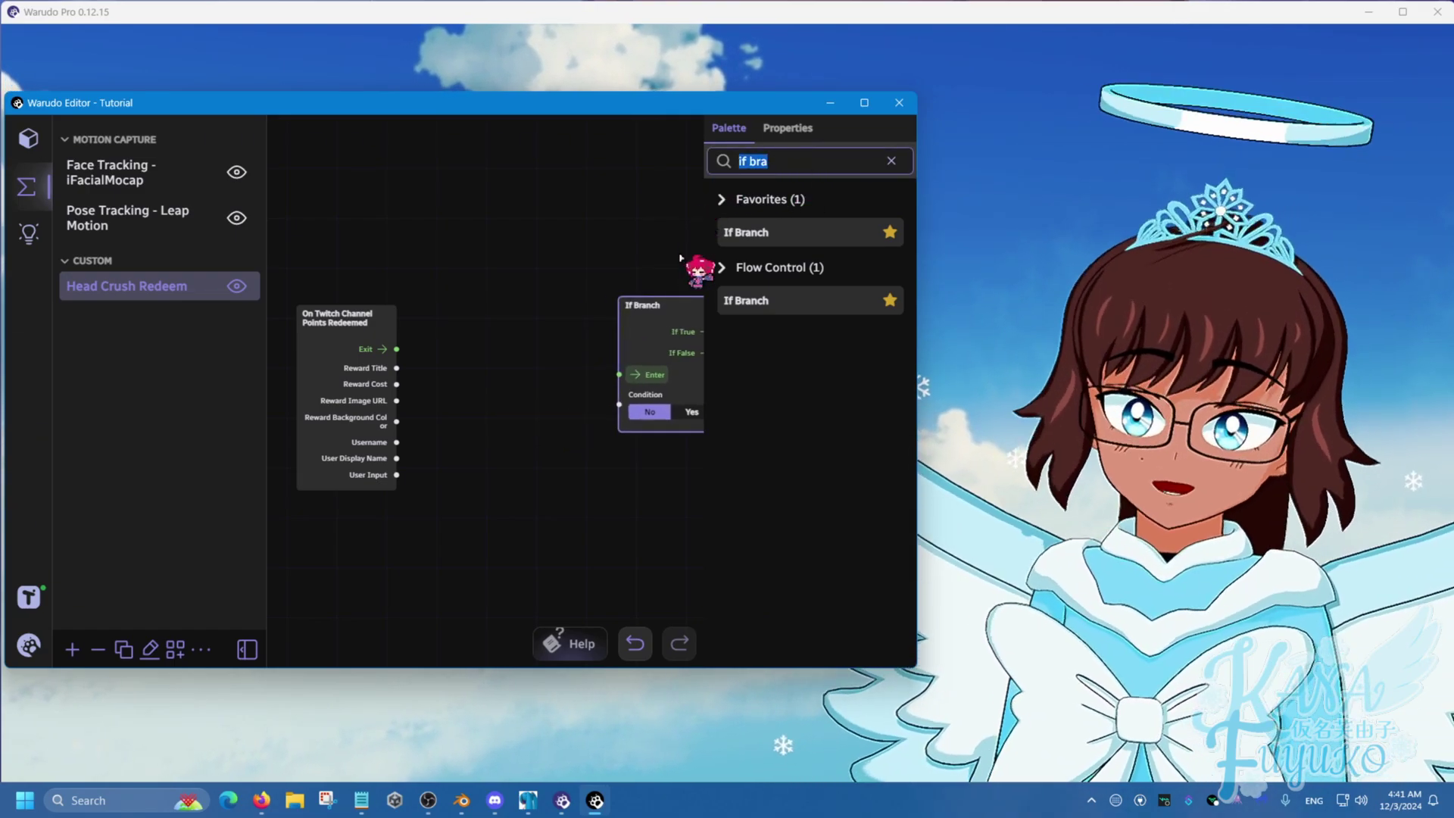
{"action": "type", "text": "string conta"}
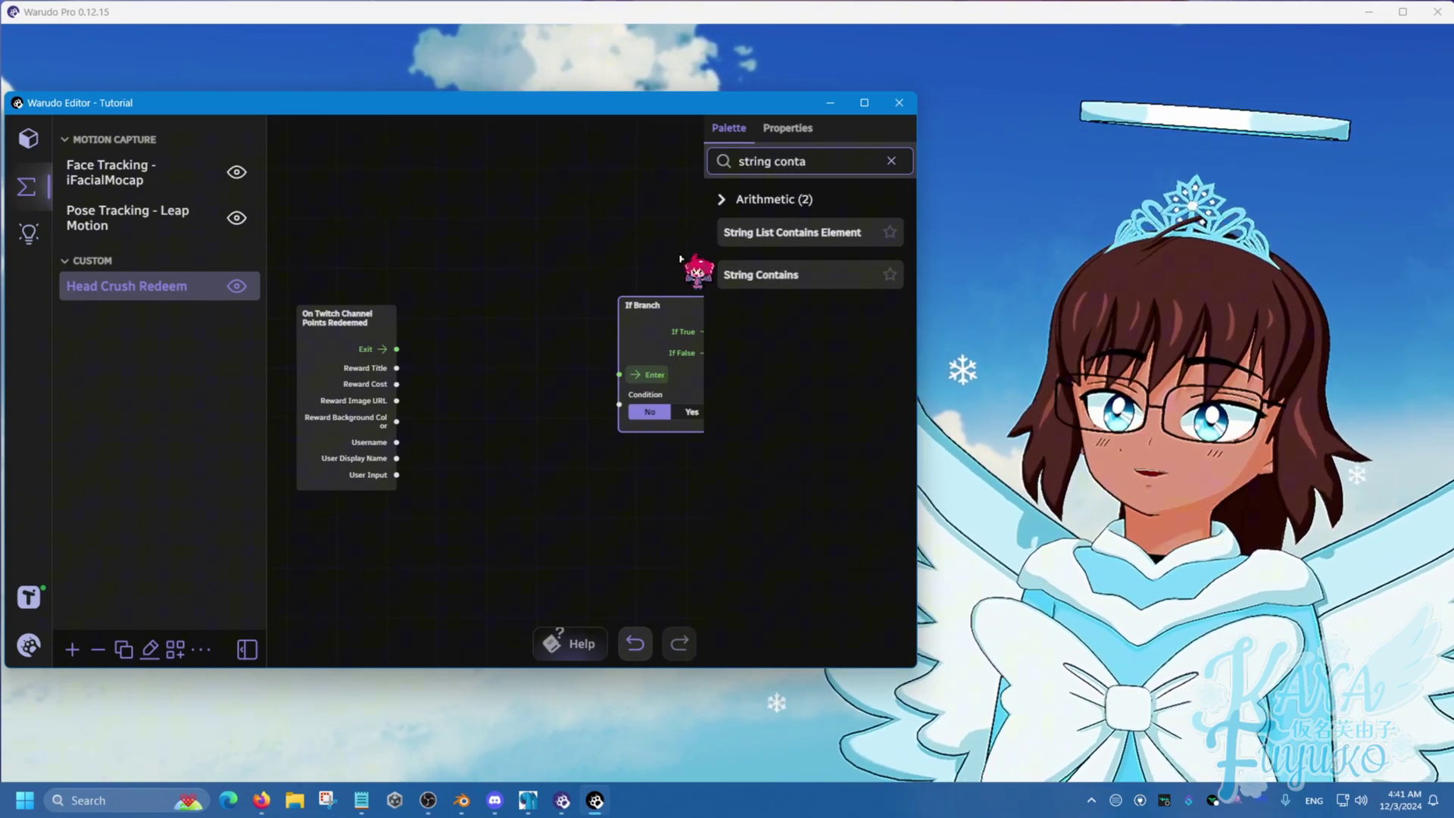
{"action": "left_click_drag", "start_coordinate": [762, 271], "coordinate": [453, 392]}
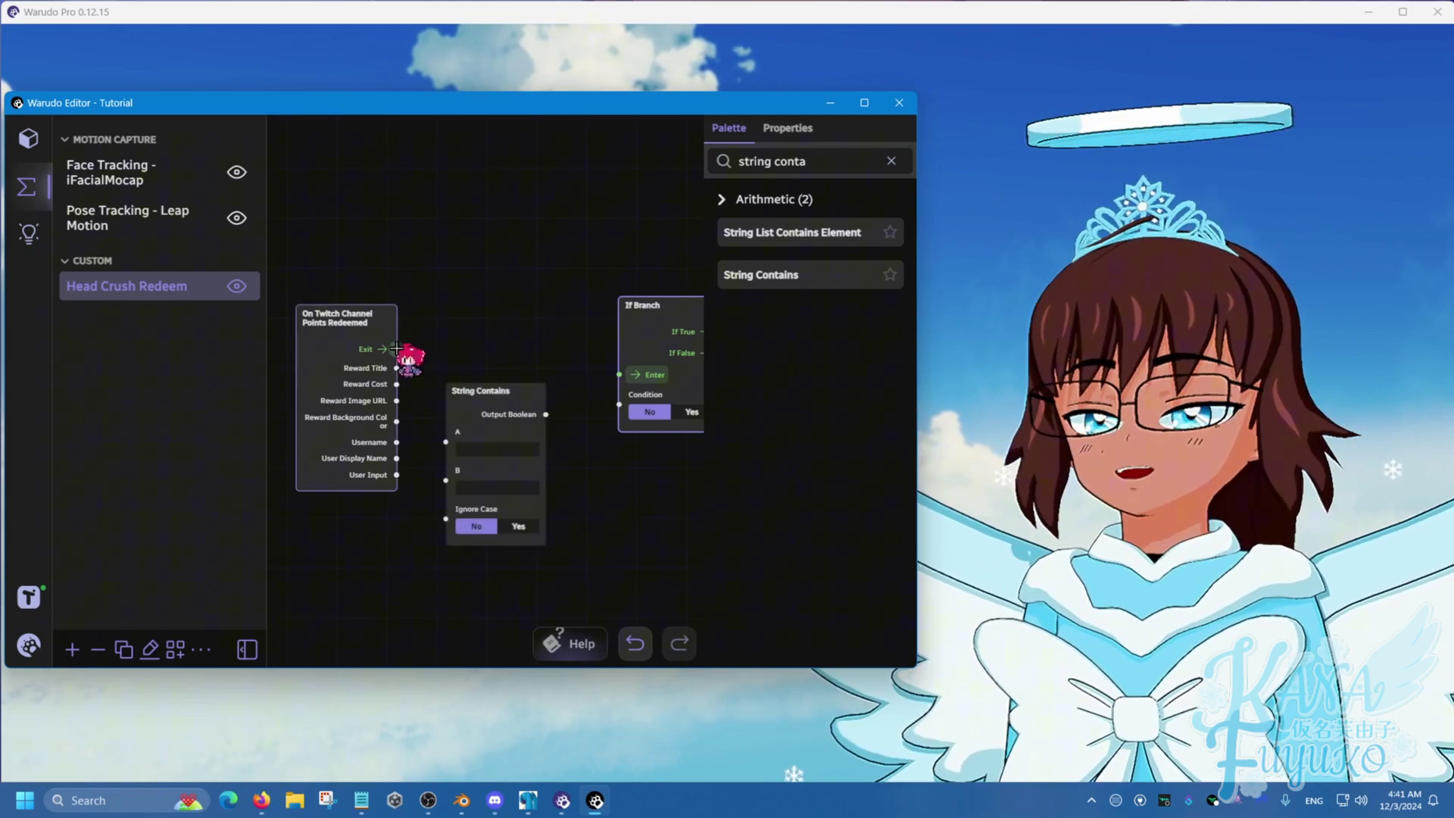
Step: Wire Exit→Enter, Reward Title→A, Output→Condition, and set String Contains B to 'Head Crush'
{"action": "left_click_drag", "start_coordinate": [397, 348], "coordinate": [619, 374]}
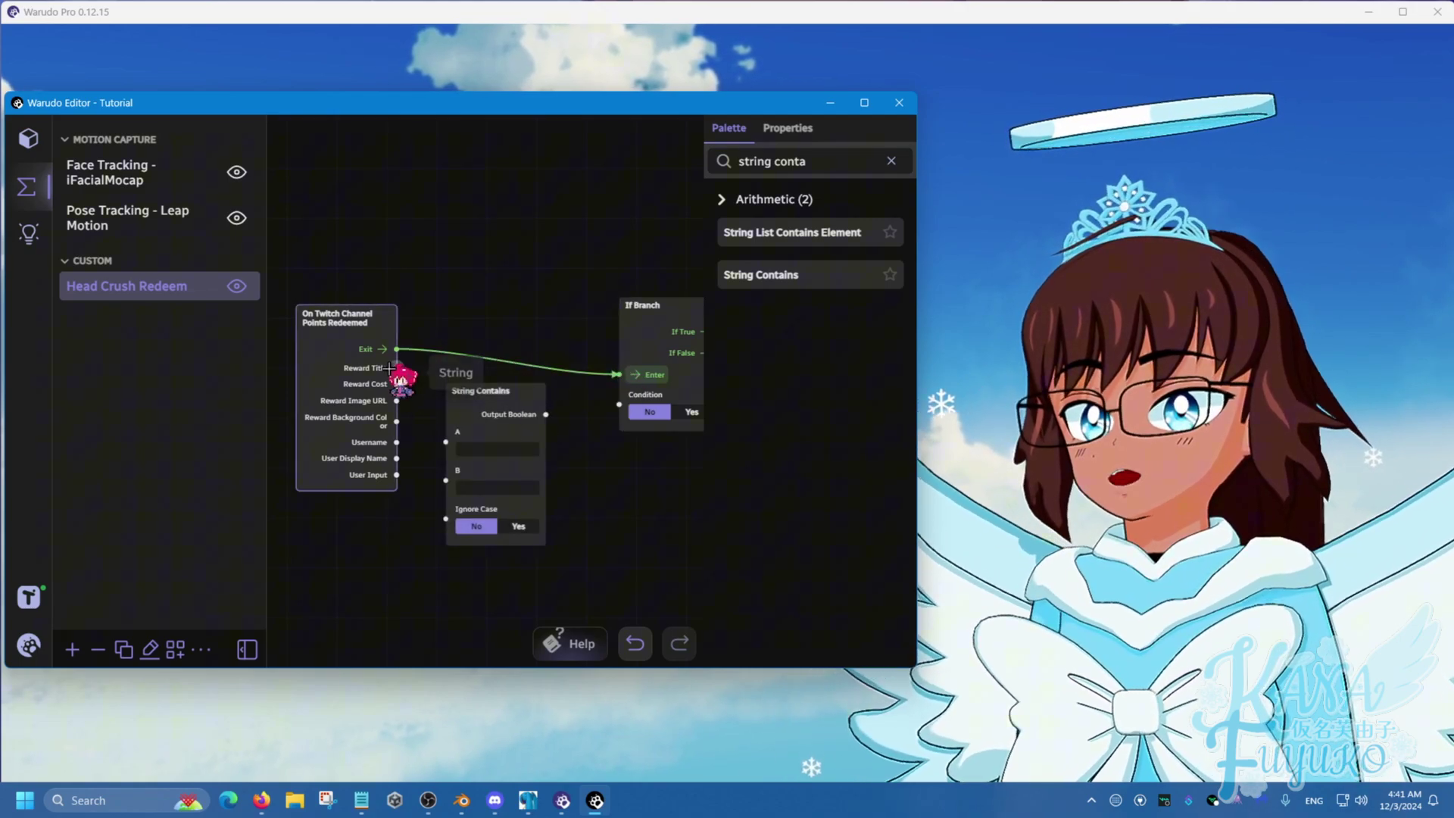
{"action": "left_click_drag", "start_coordinate": [395, 367], "coordinate": [447, 442]}
{"action": "left_click_drag", "start_coordinate": [545, 414], "coordinate": [619, 404]}
{"action": "left_click", "coordinate": [520, 464]}
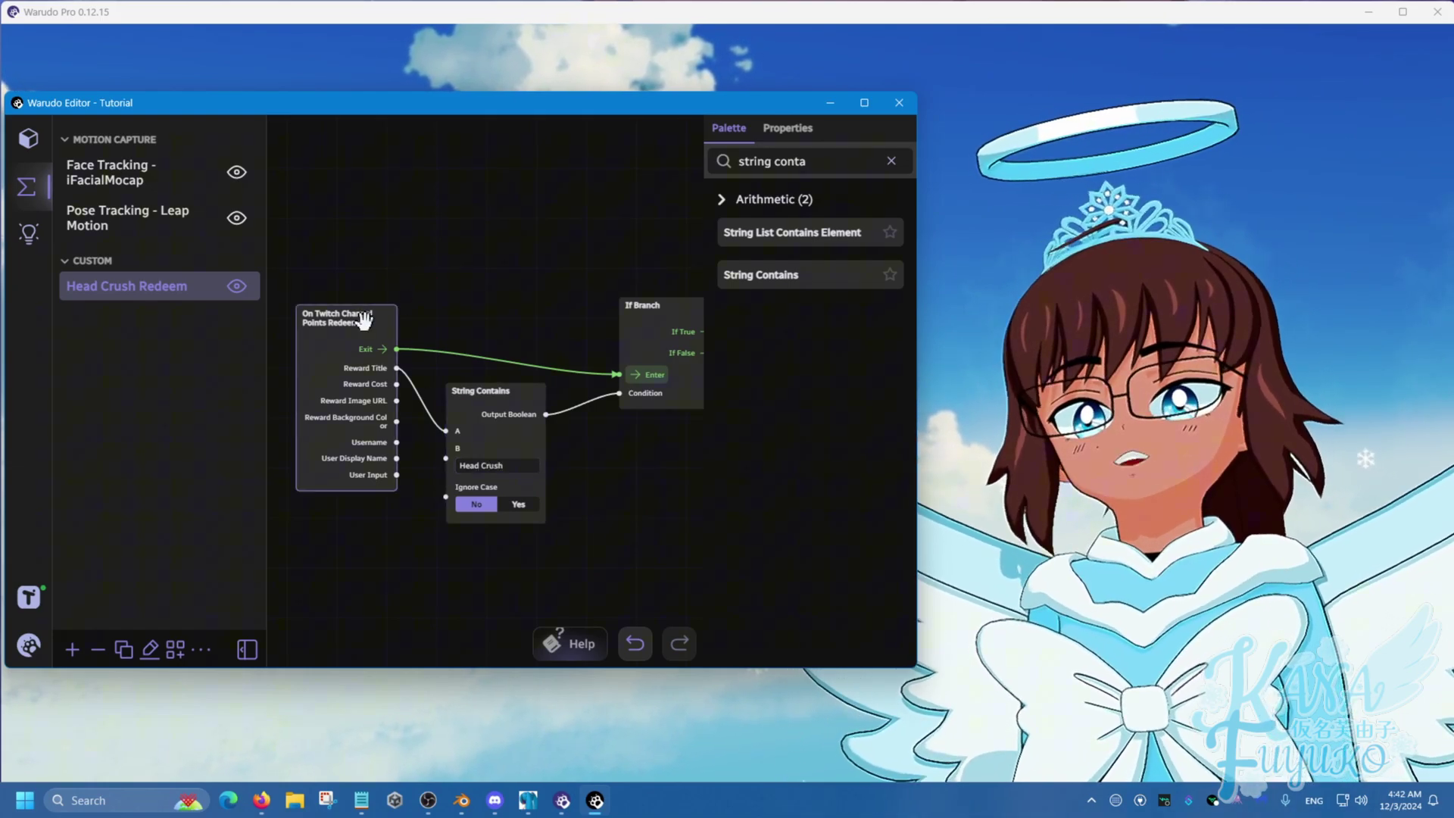
{"action": "left_click_drag", "start_coordinate": [367, 323], "coordinate": [364, 319]}
{"action": "left_click_drag", "start_coordinate": [482, 389], "coordinate": [489, 393]}
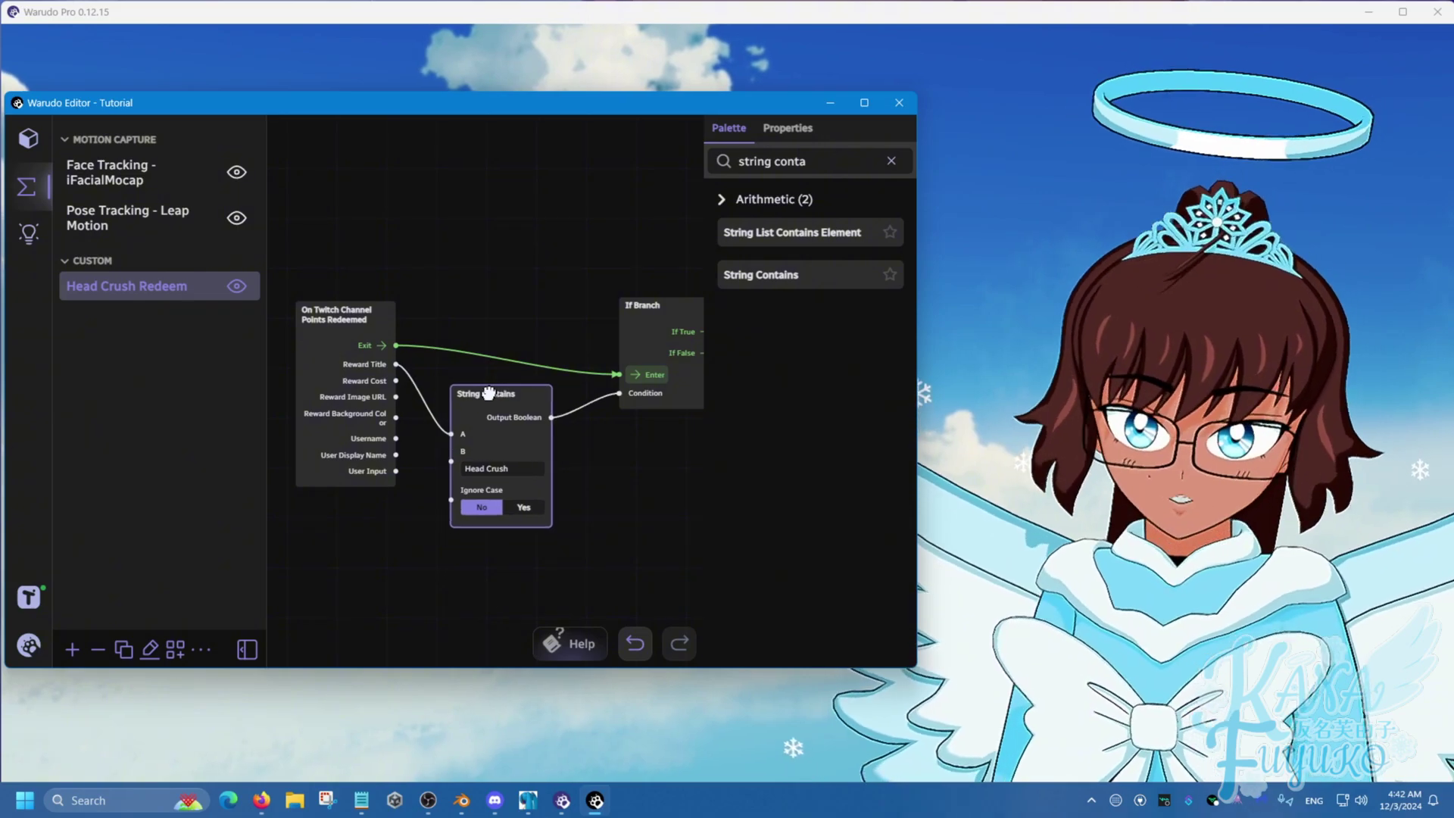
{"action": "left_click", "coordinate": [528, 508]}
{"action": "left_click", "coordinate": [488, 508]}
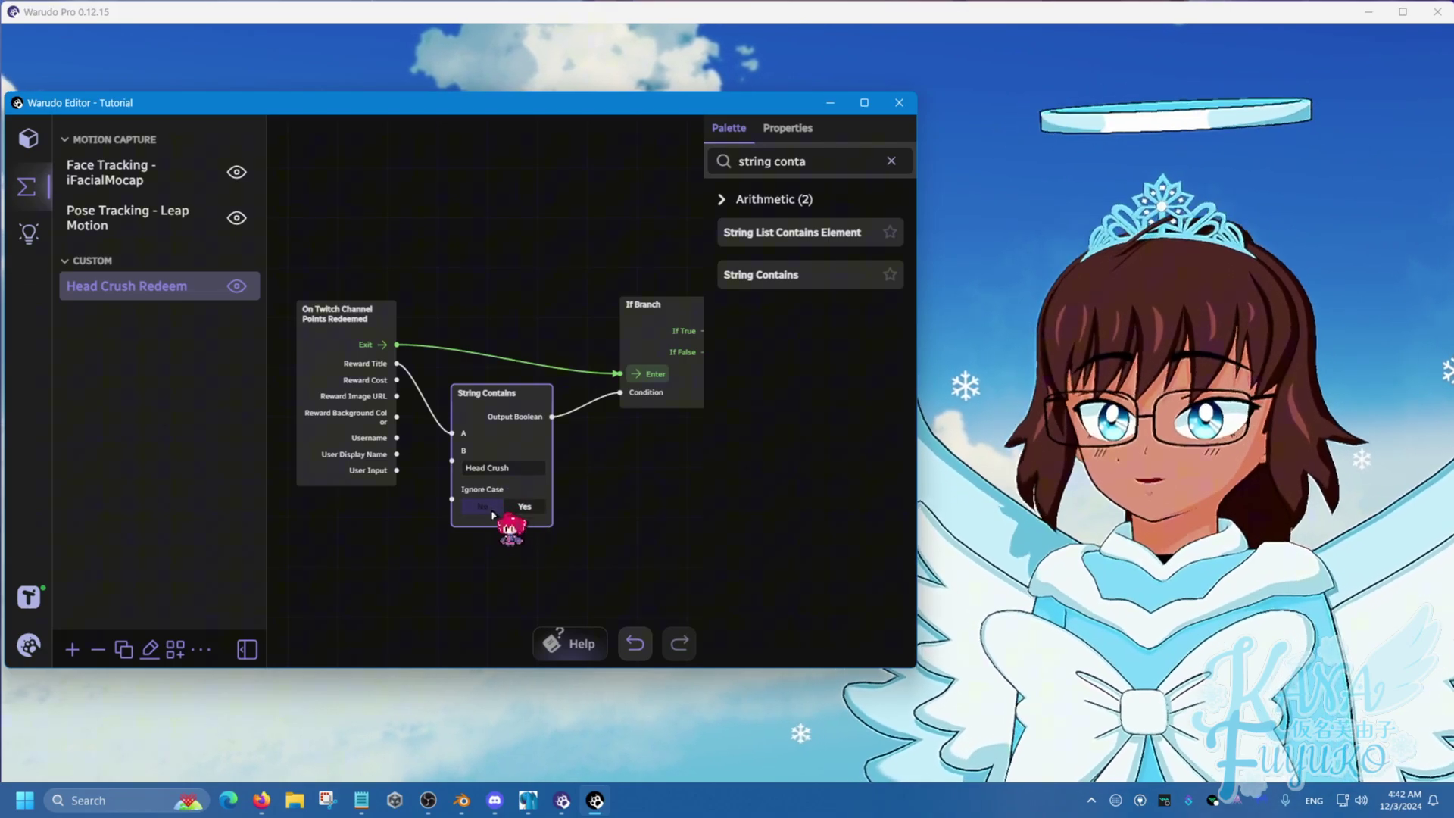
{"action": "left_click_drag", "start_coordinate": [617, 481], "coordinate": [528, 462]}
{"action": "left_click", "coordinate": [439, 461]}
{"action": "left_click_drag", "start_coordinate": [343, 475], "coordinate": [306, 454]}
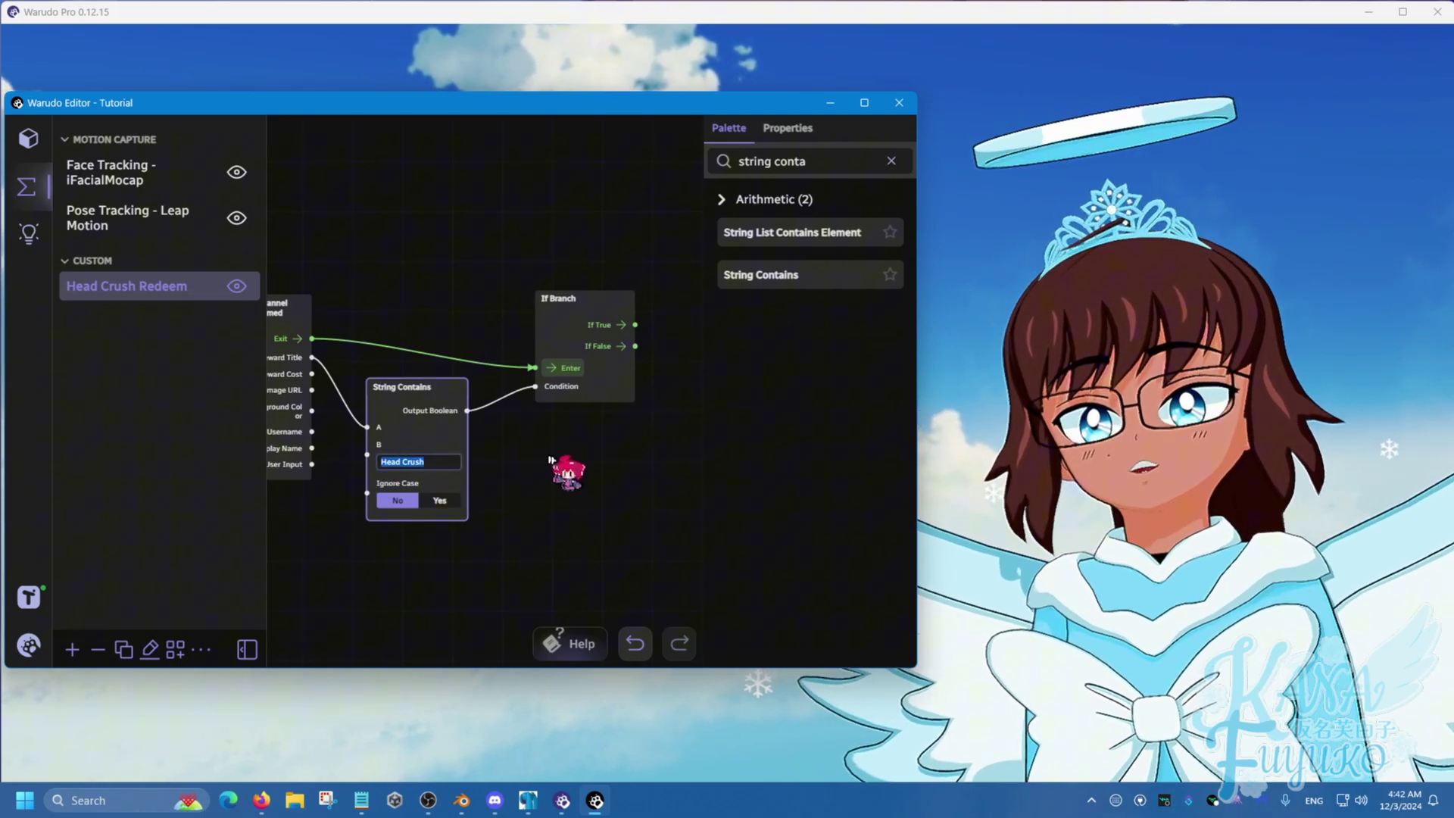
{"action": "left_click", "coordinate": [550, 461]}
Step: Add a Set Asset Property node and connect it to the If Branch's If True output
{"action": "left_click_drag", "start_coordinate": [576, 252], "coordinate": [417, 285]}
{"action": "double_click", "coordinate": [774, 162]}
{"action": "left_click_drag", "start_coordinate": [765, 167], "coordinate": [681, 184]}
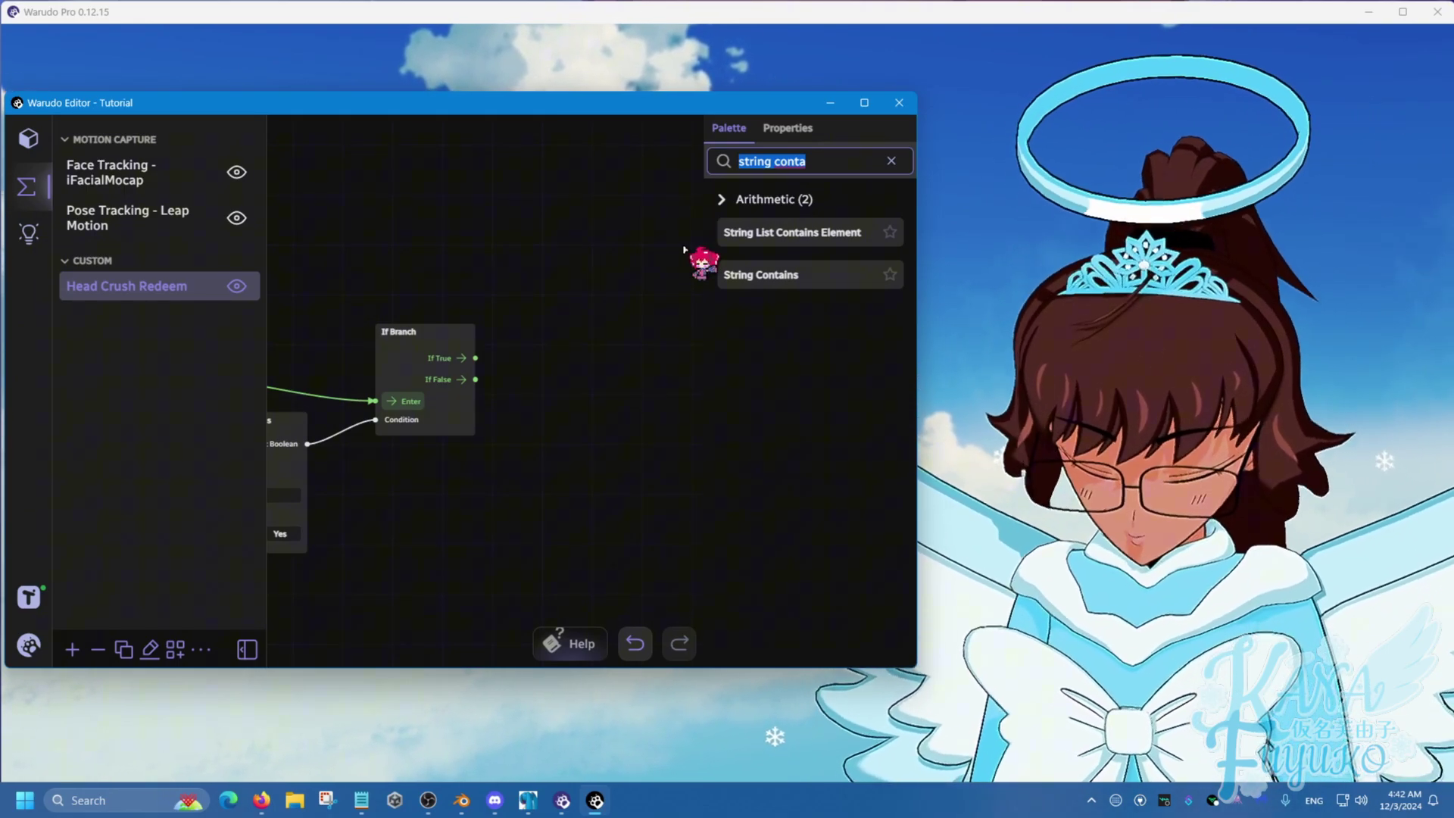
{"action": "type", "text": "set asset "}
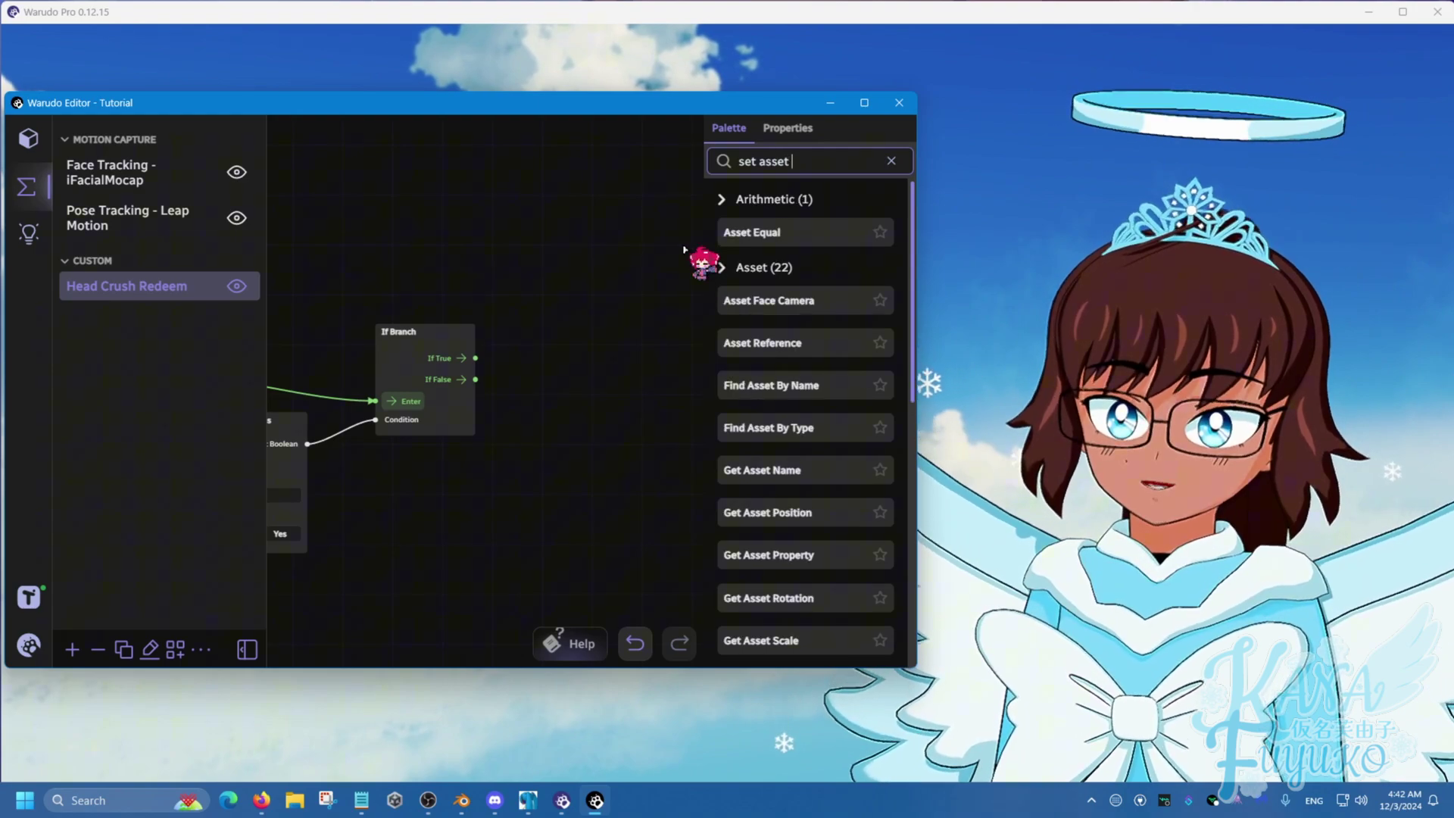
{"action": "type", "text": "prop"}
{"action": "left_click_drag", "start_coordinate": [740, 274], "coordinate": [530, 319]}
{"action": "right_click_drag", "start_coordinate": [503, 408], "coordinate": [383, 412]}
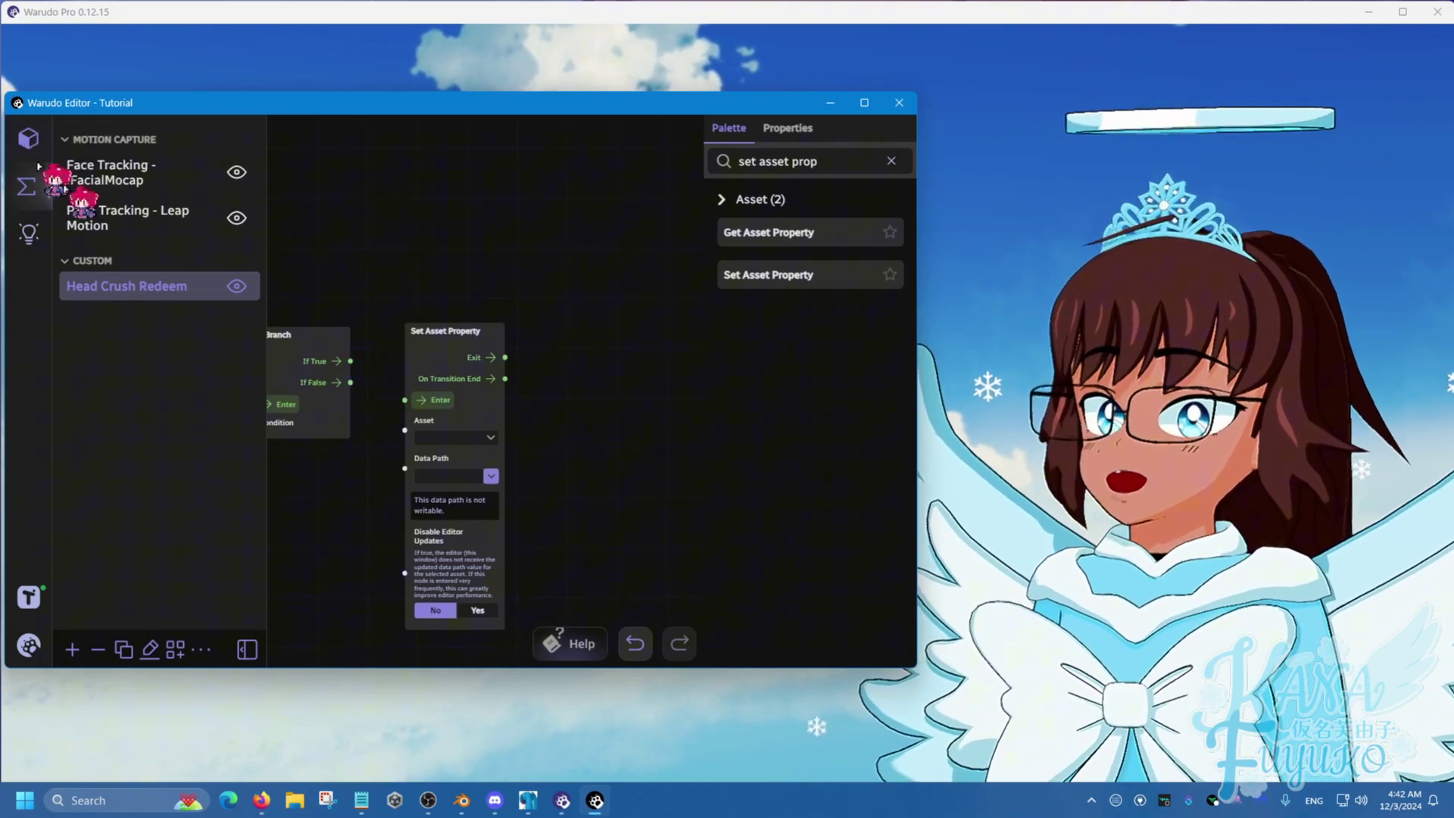
{"action": "left_click_drag", "start_coordinate": [351, 361], "coordinate": [403, 400]}
Step: Set its Asset to Lattice Deformer and Data Path to BlendShape List[0] > Value
{"action": "left_click", "coordinate": [459, 438]}
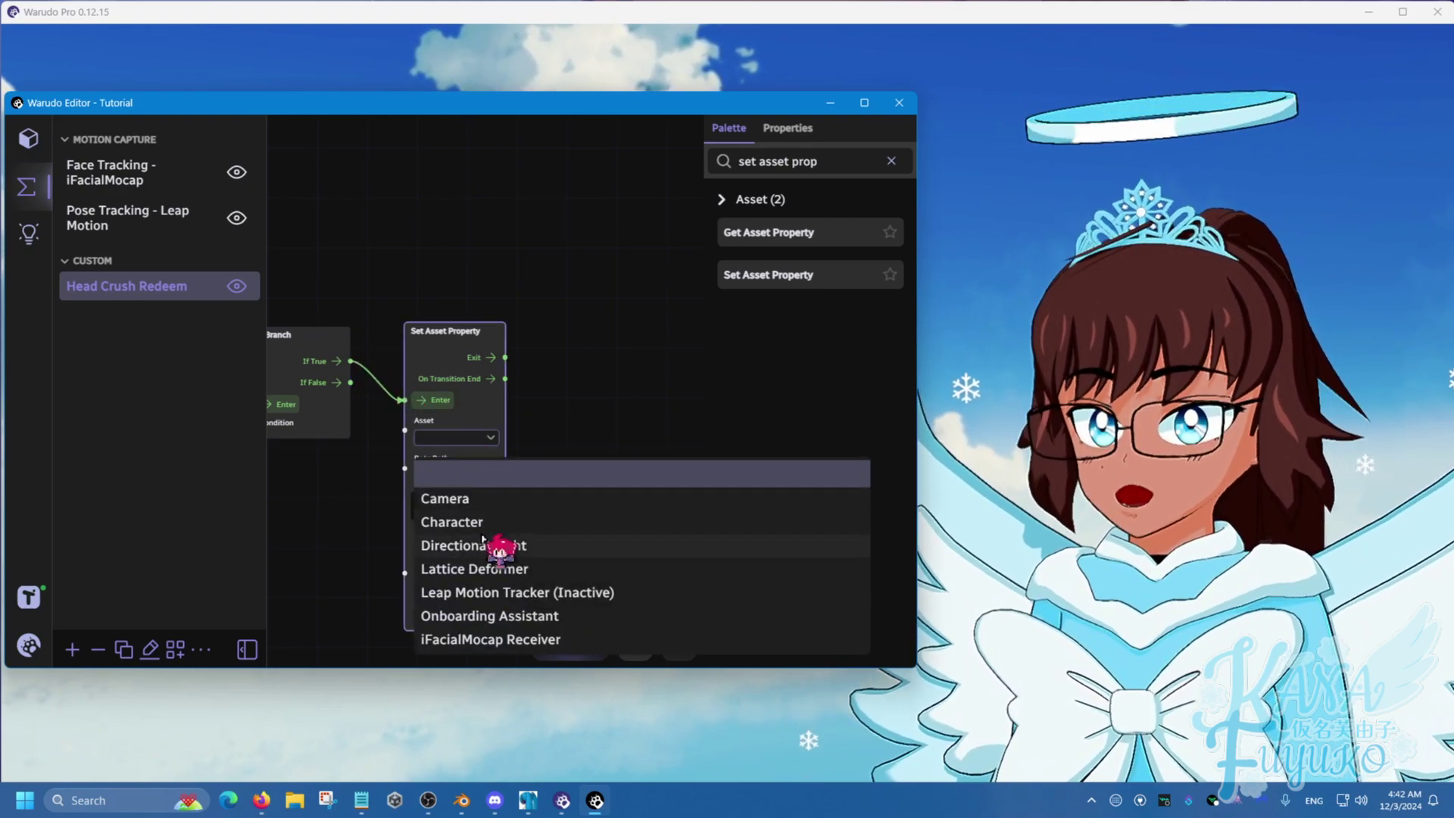
{"action": "left_click", "coordinate": [507, 570]}
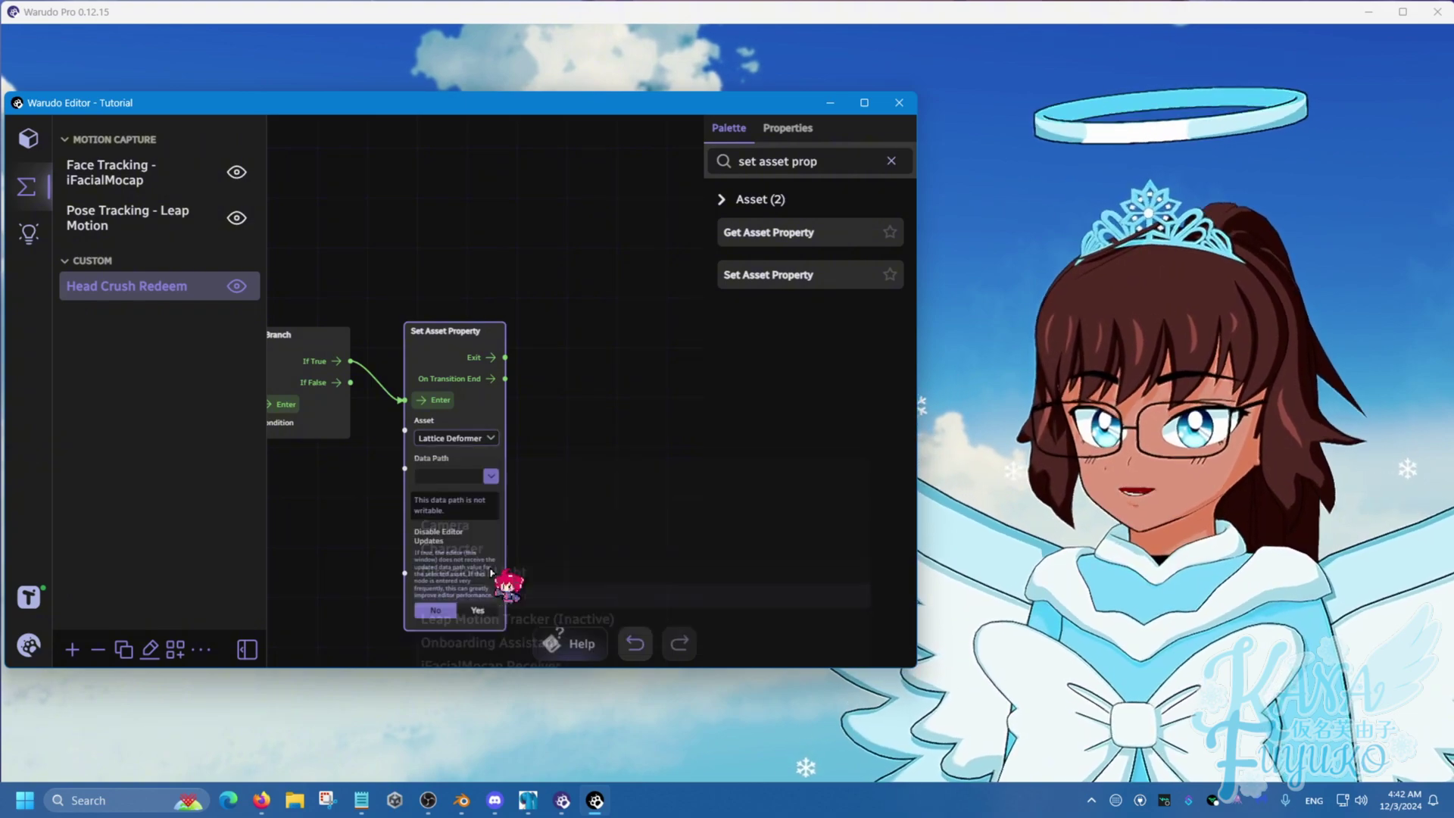
{"action": "left_click", "coordinate": [491, 477]}
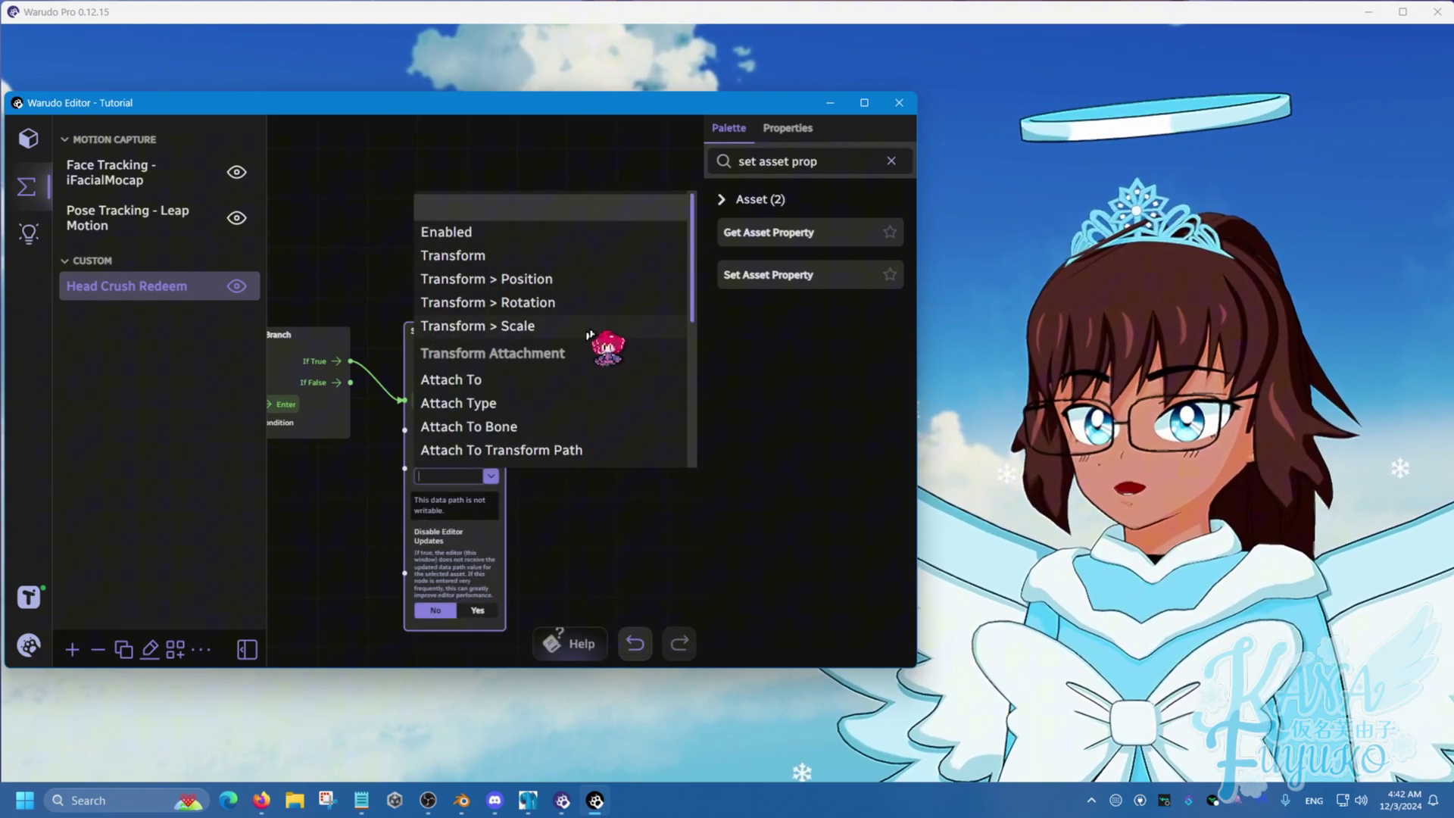
{"action": "scroll", "coordinate": [621, 339], "scroll_direction": "down", "scroll_amount": 5}
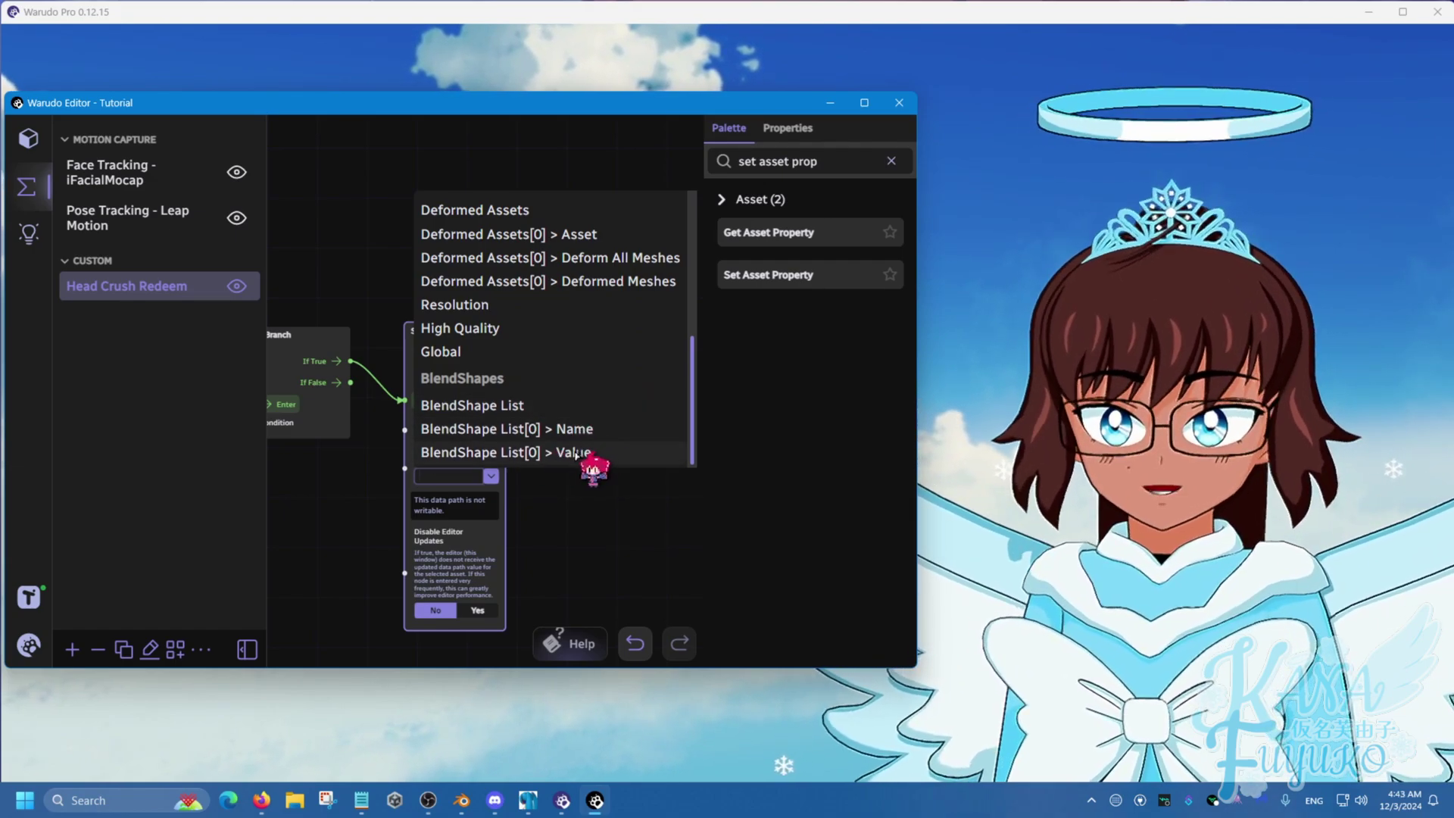
{"action": "left_click", "coordinate": [577, 452]}
Step: In the Lattice Deformer's properties, add a trial BlendShape 2 entry, then delete it, leaving Head Crush
{"action": "left_click", "coordinate": [28, 139]}
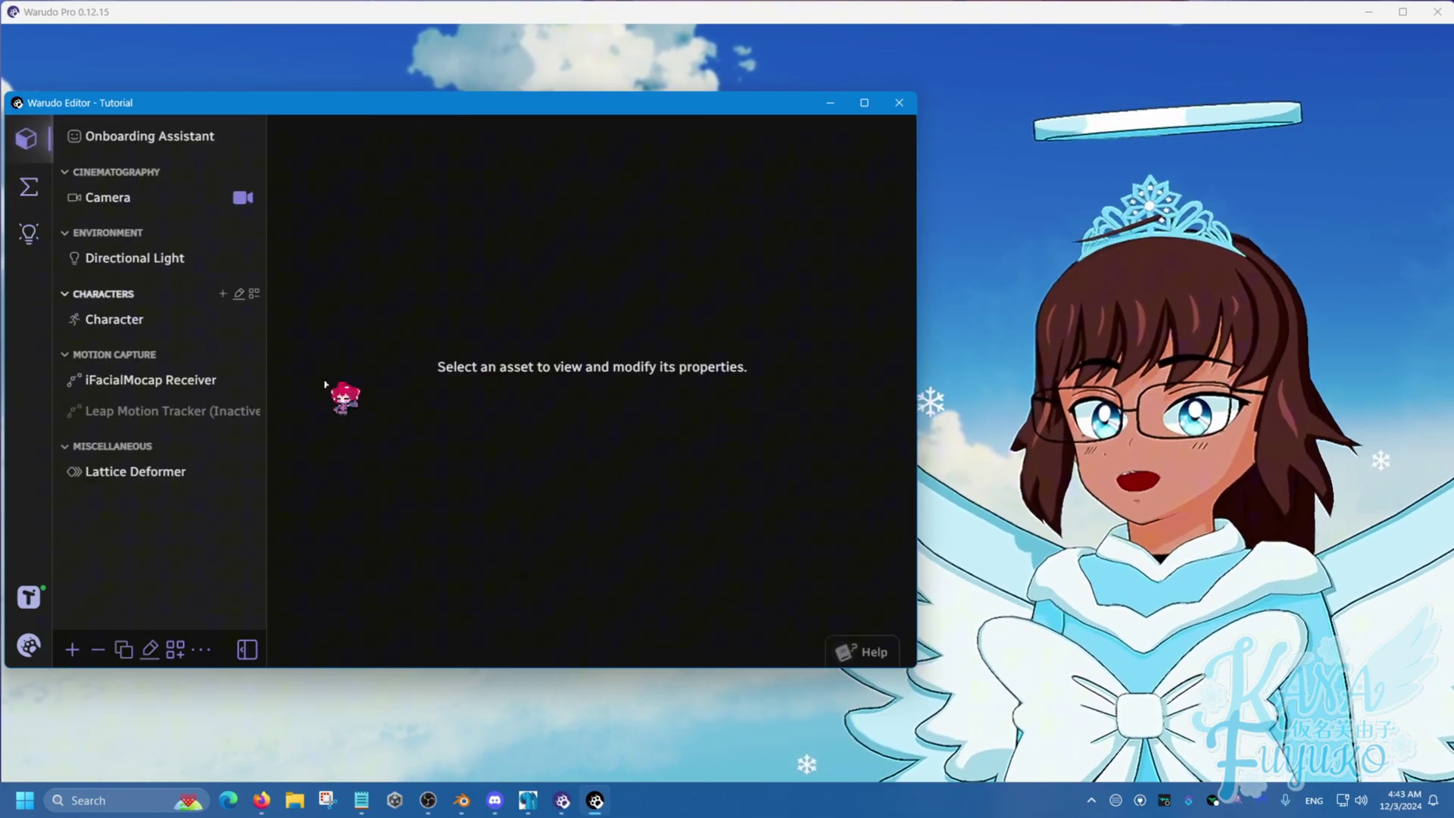
{"action": "left_click", "coordinate": [201, 469]}
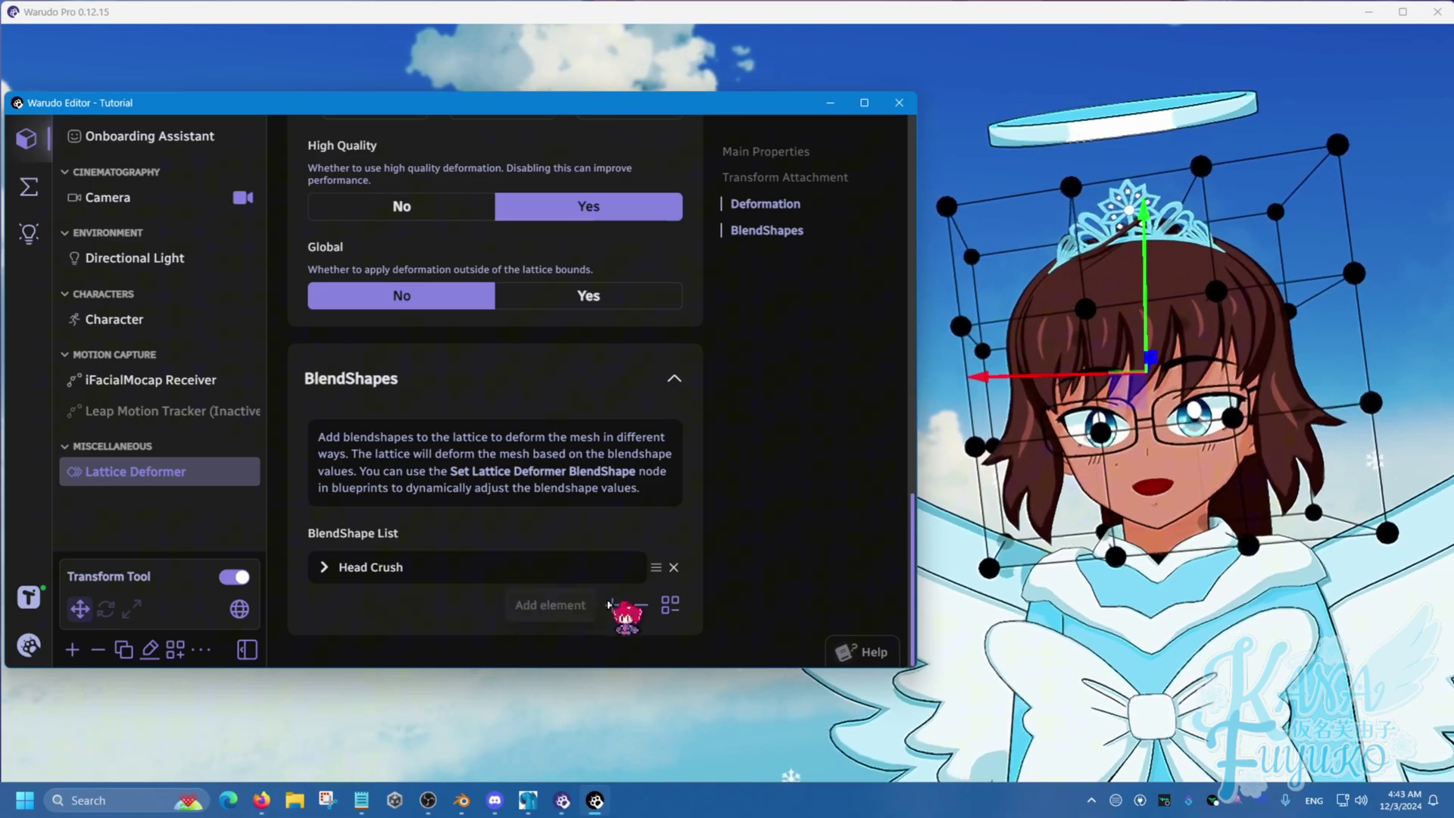
{"action": "left_click", "coordinate": [611, 605]}
{"action": "scroll", "coordinate": [558, 574], "scroll_direction": "down", "scroll_amount": 3}
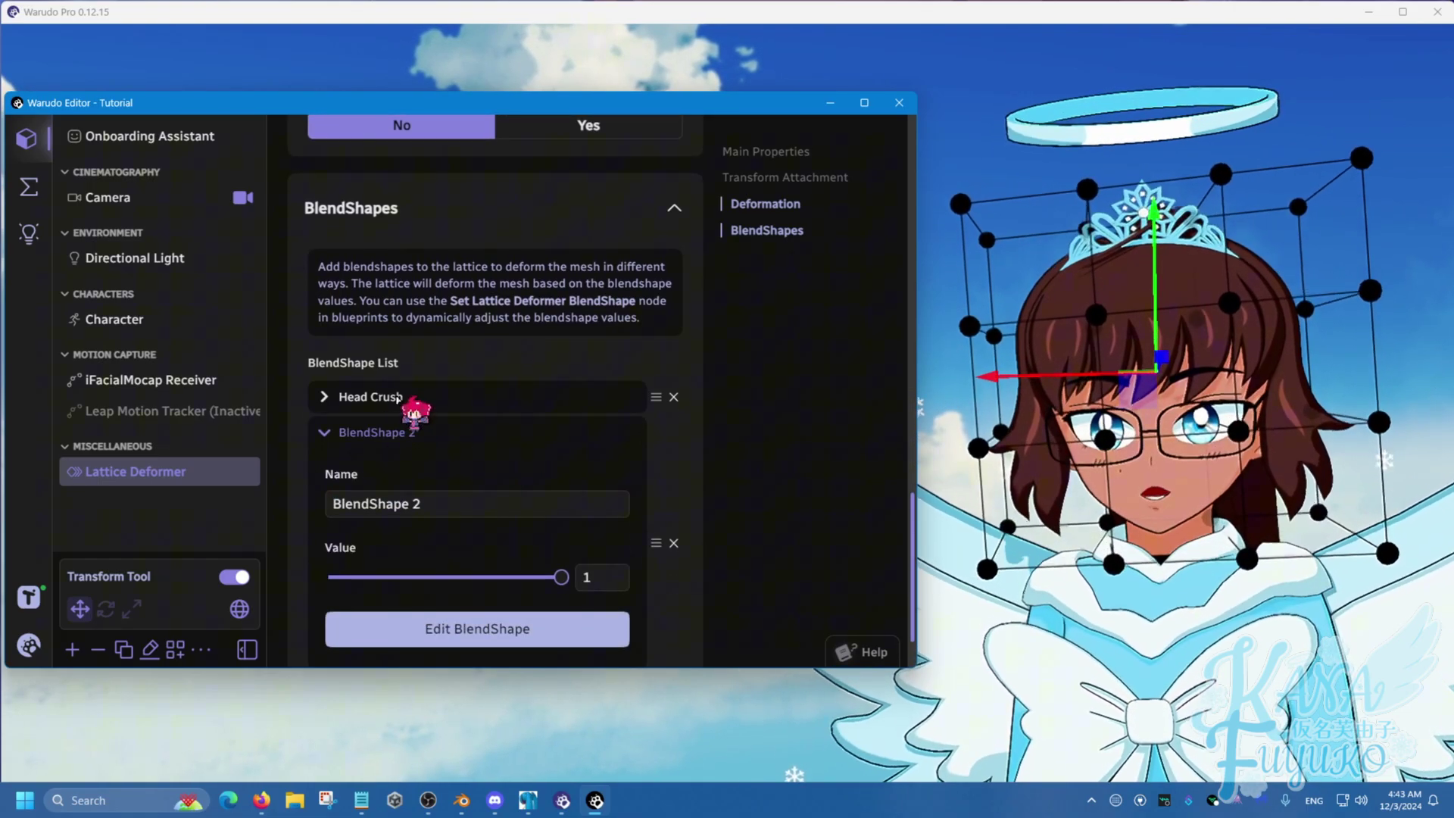
{"action": "left_click", "coordinate": [398, 397]}
{"action": "left_click", "coordinate": [389, 432]}
{"action": "left_click", "coordinate": [386, 432]}
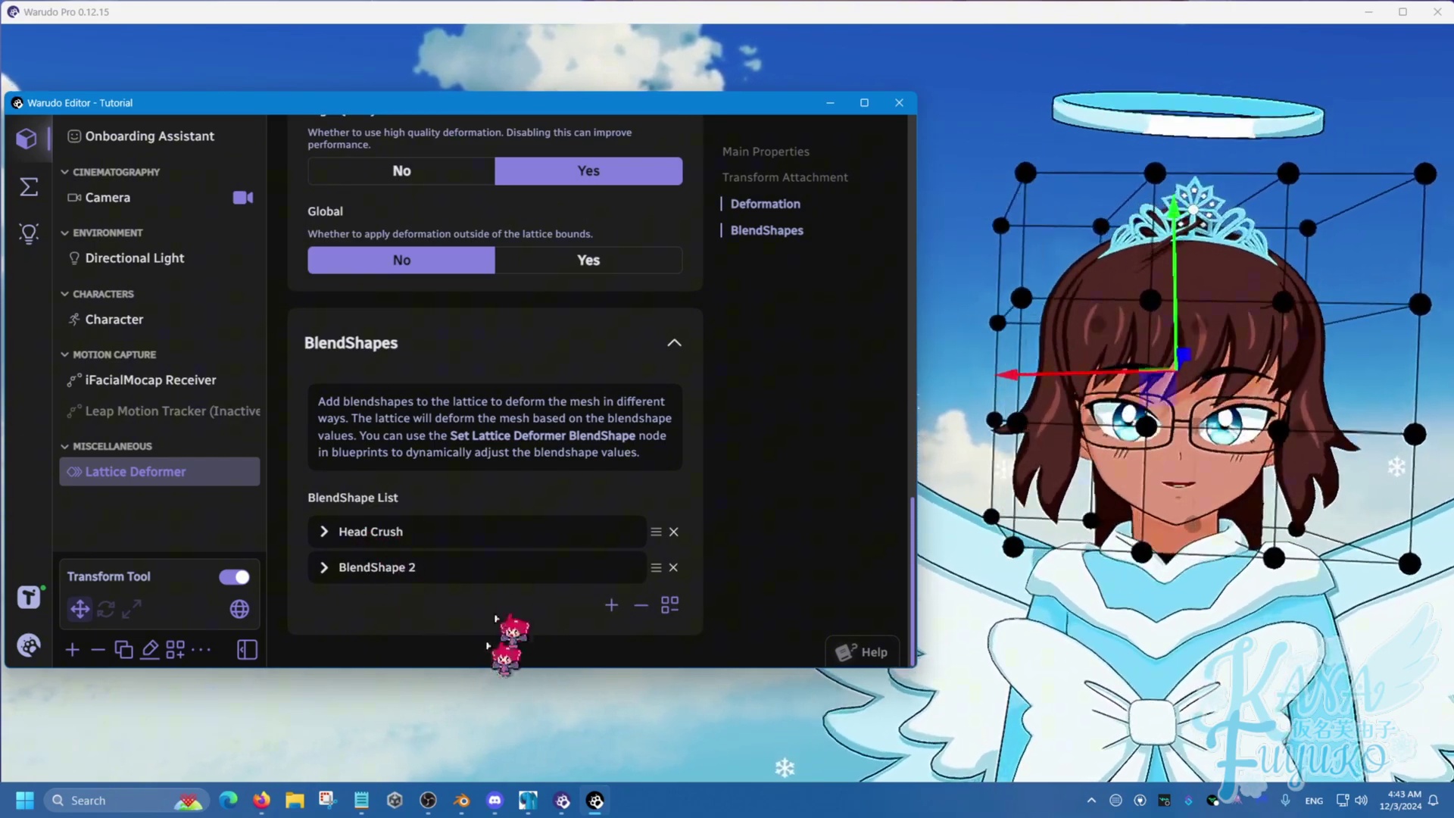
{"action": "left_click", "coordinate": [674, 567]}
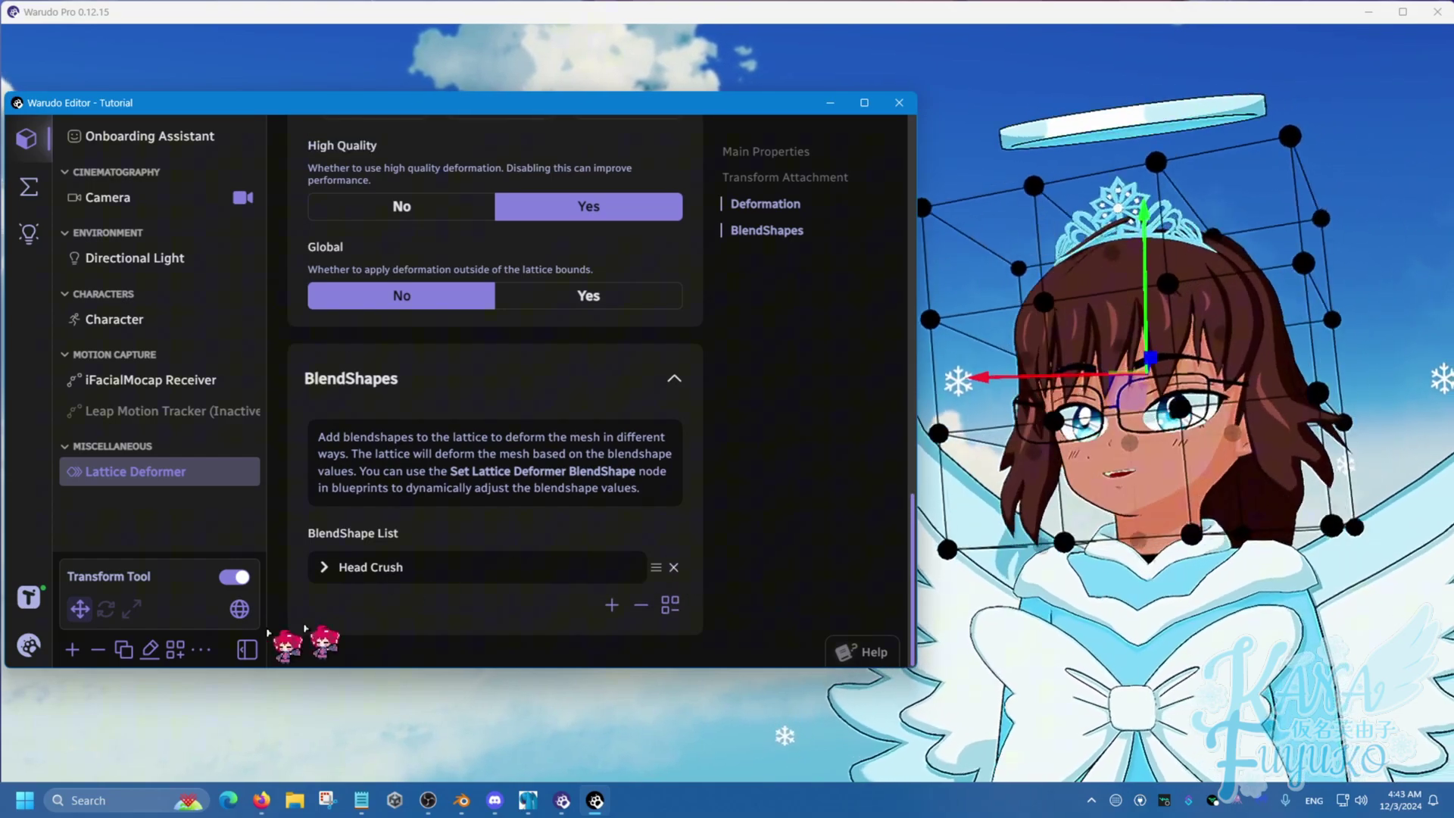
Step: Name the lattice deformer asset 'Head Crush Lattice' through the Rename asset dialog
{"action": "left_click", "coordinate": [149, 649]}
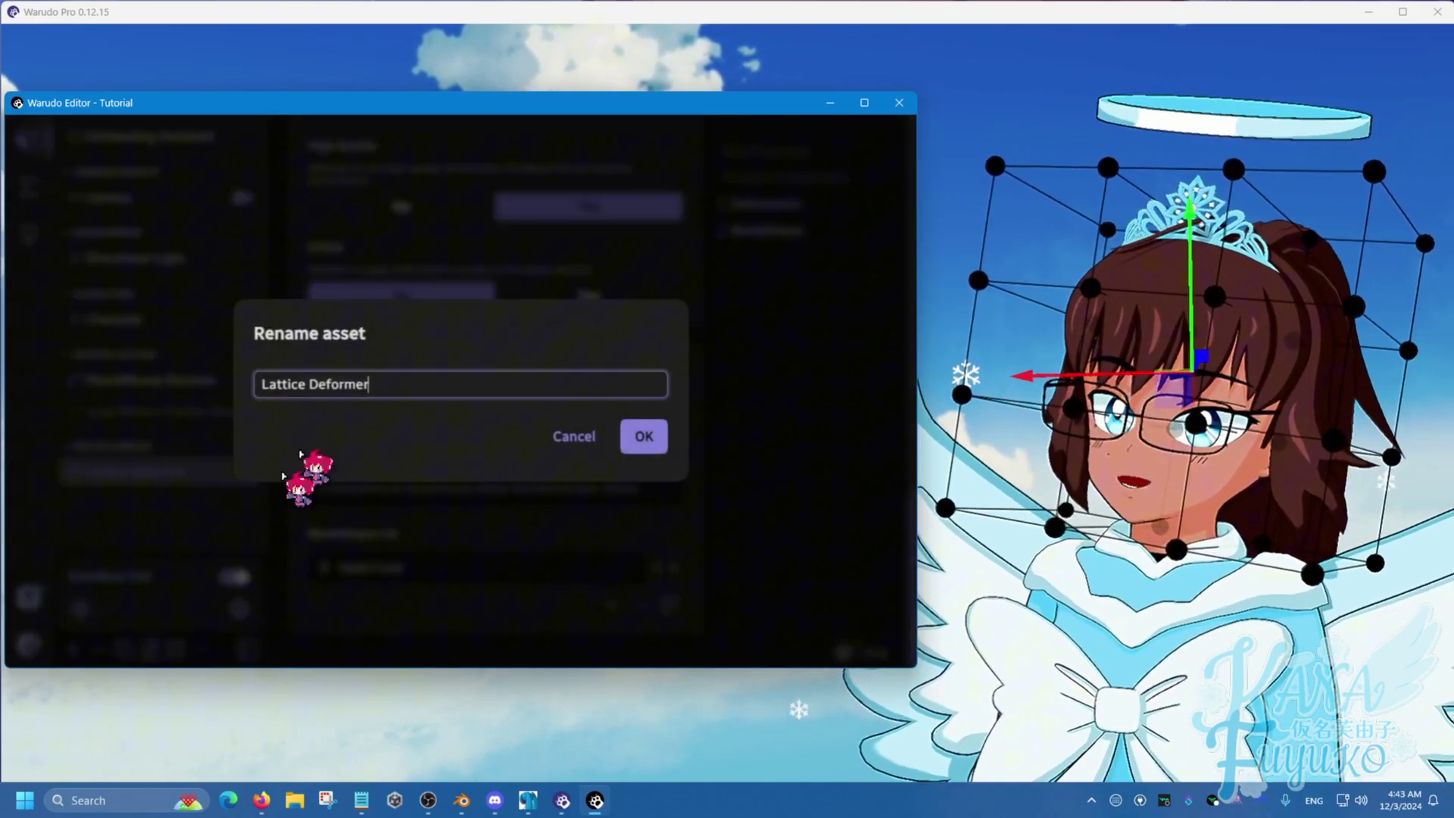
{"action": "type", "text": "Head Cru"}
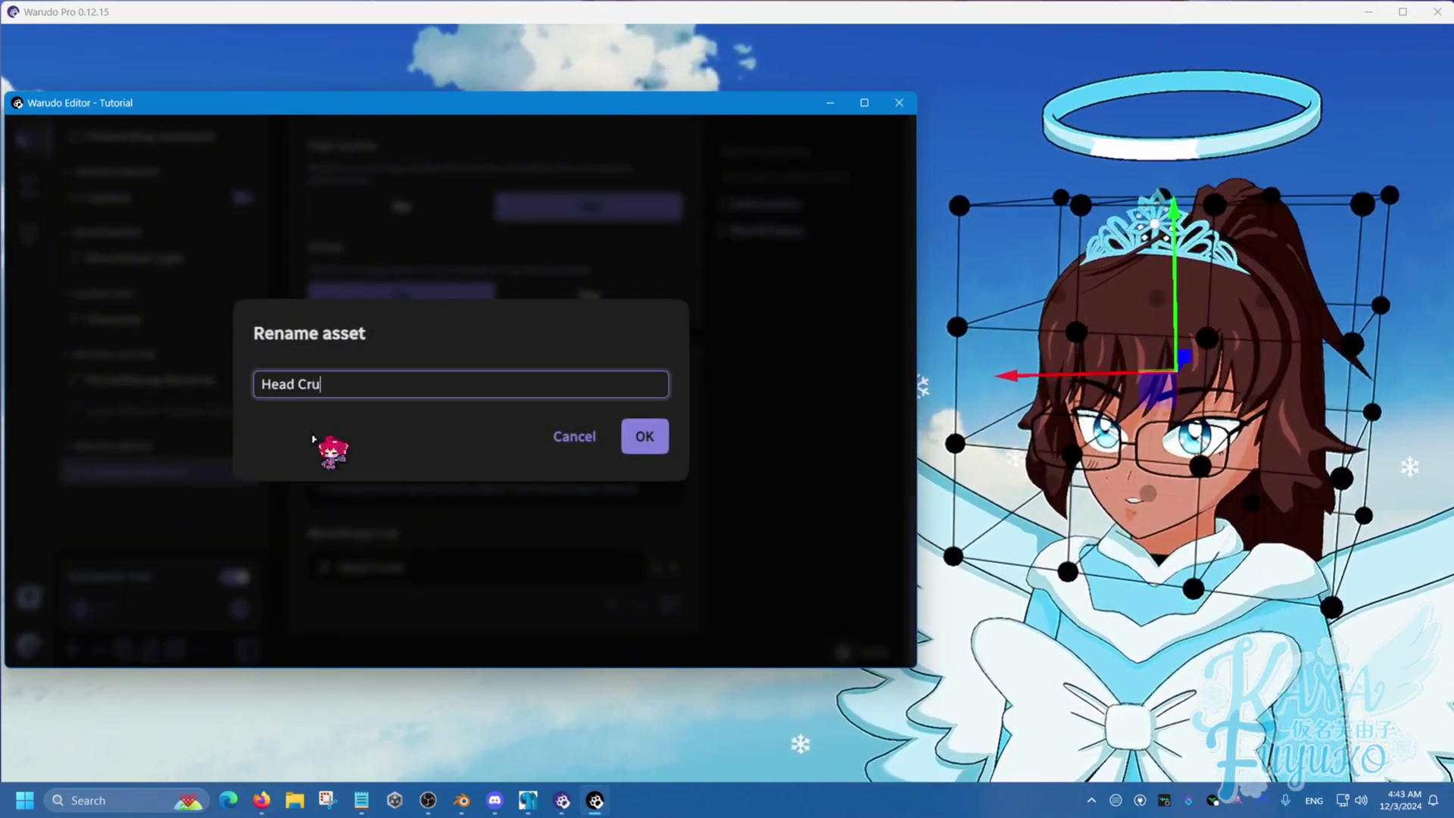
{"action": "type", "text": "sh La"}
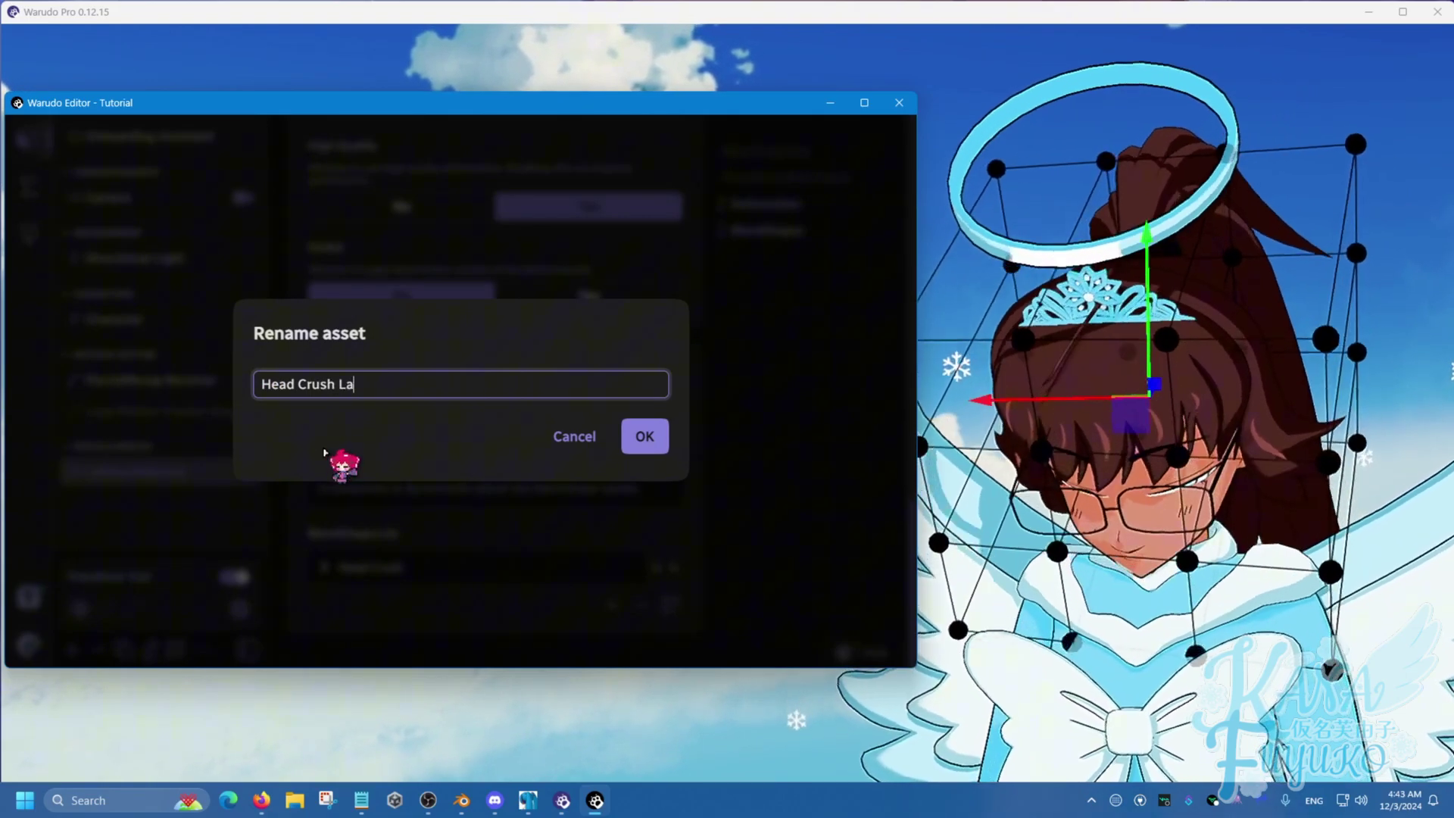
{"action": "type", "text": "ttice"}
{"action": "left_click", "coordinate": [644, 437]}
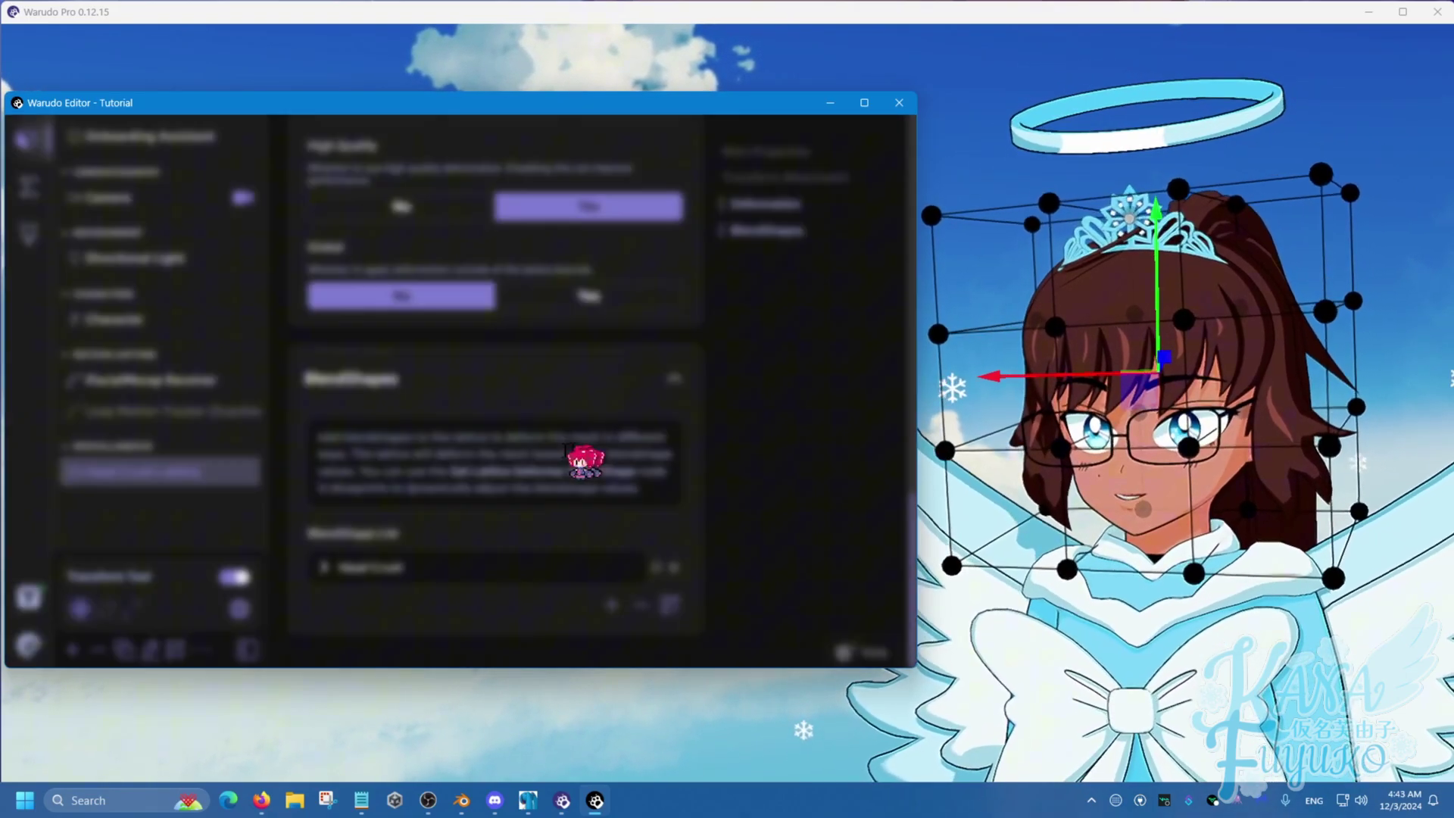
Step: Set the Set Asset Property node's Target Value to 1 and Transition Time to 0.3
{"action": "left_click", "coordinate": [29, 187]}
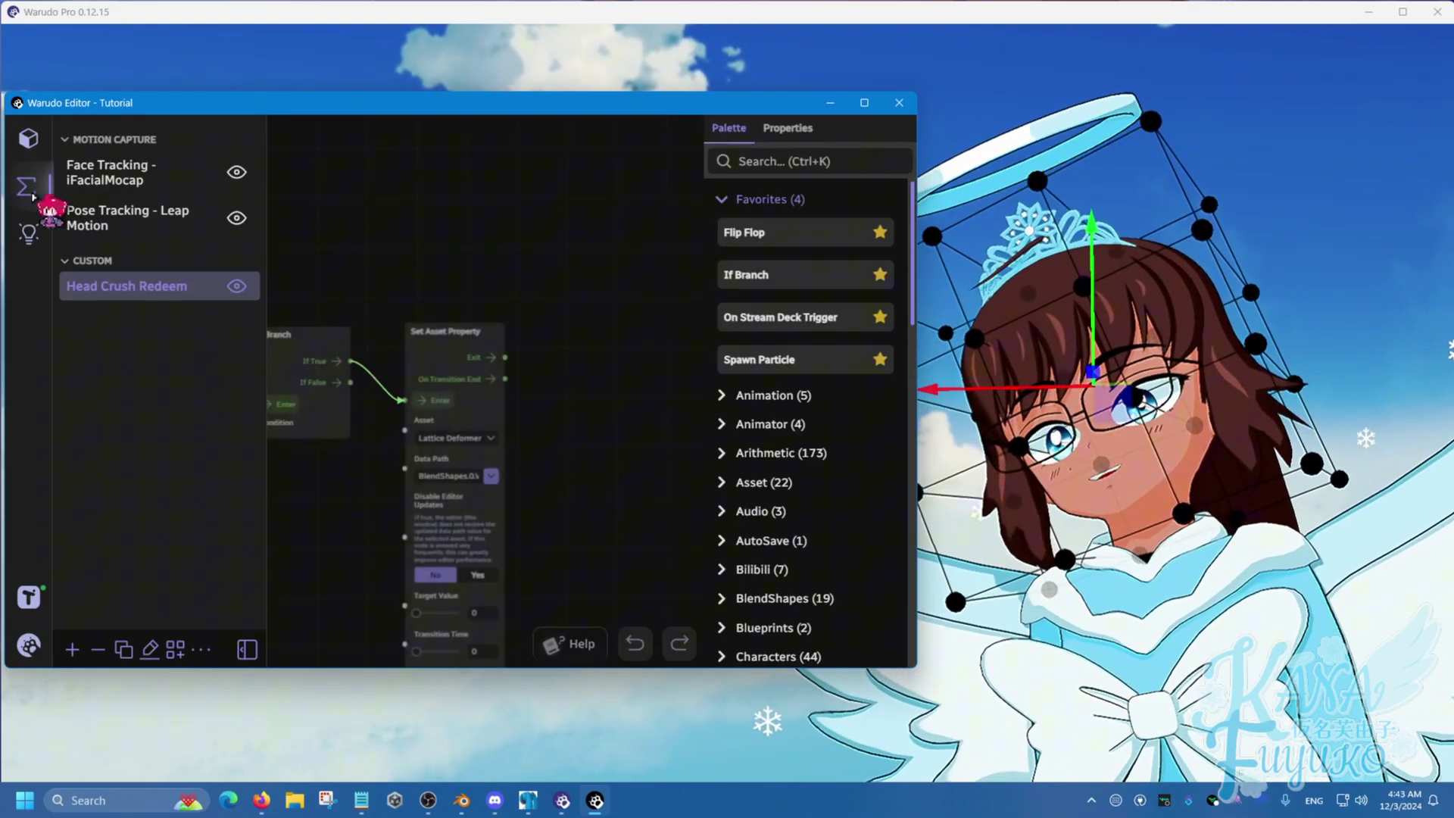
{"action": "left_click_drag", "start_coordinate": [509, 395], "coordinate": [522, 284]}
{"action": "left_click_drag", "start_coordinate": [429, 503], "coordinate": [522, 518]}
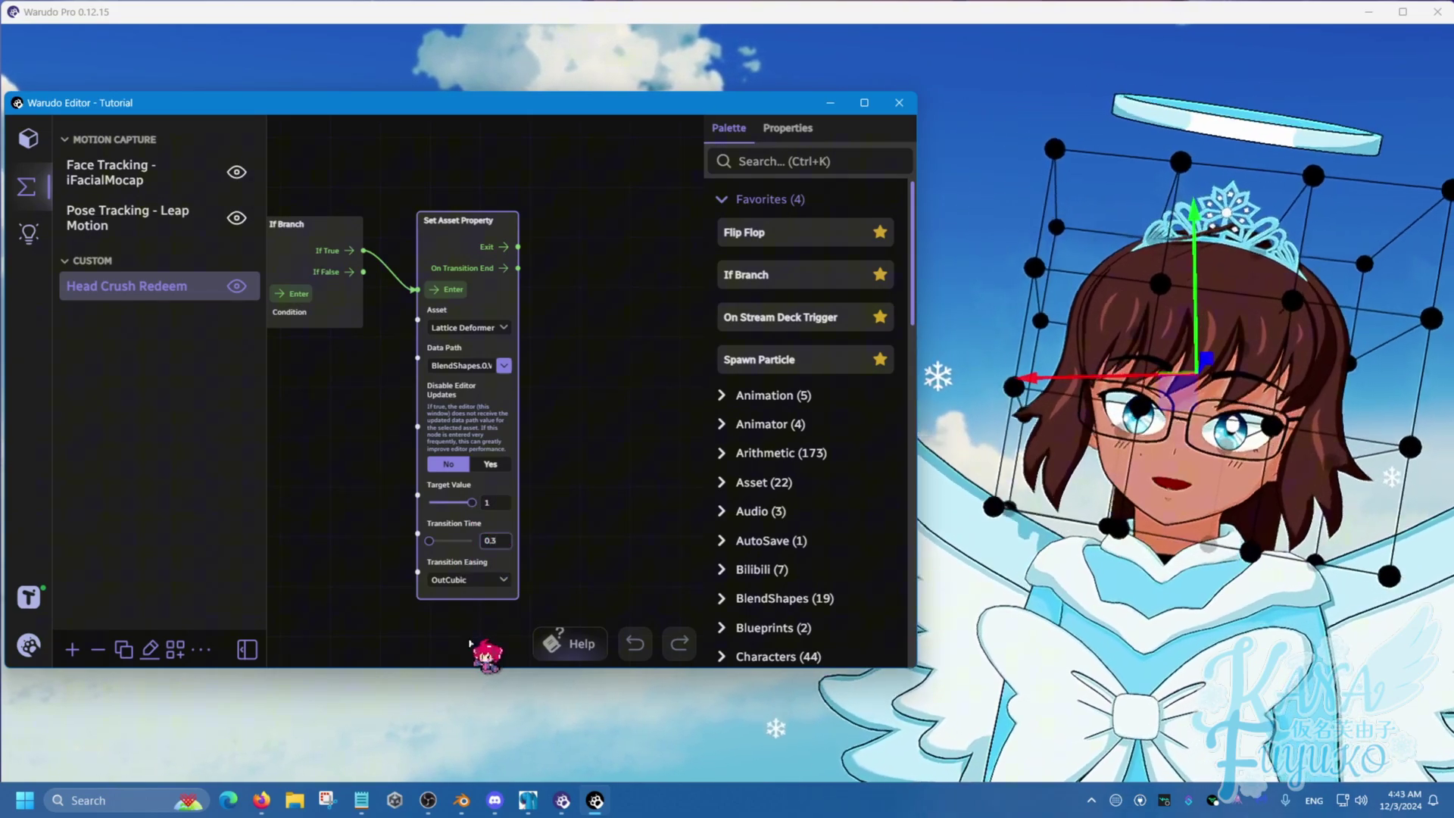
{"action": "left_click", "coordinate": [596, 480]}
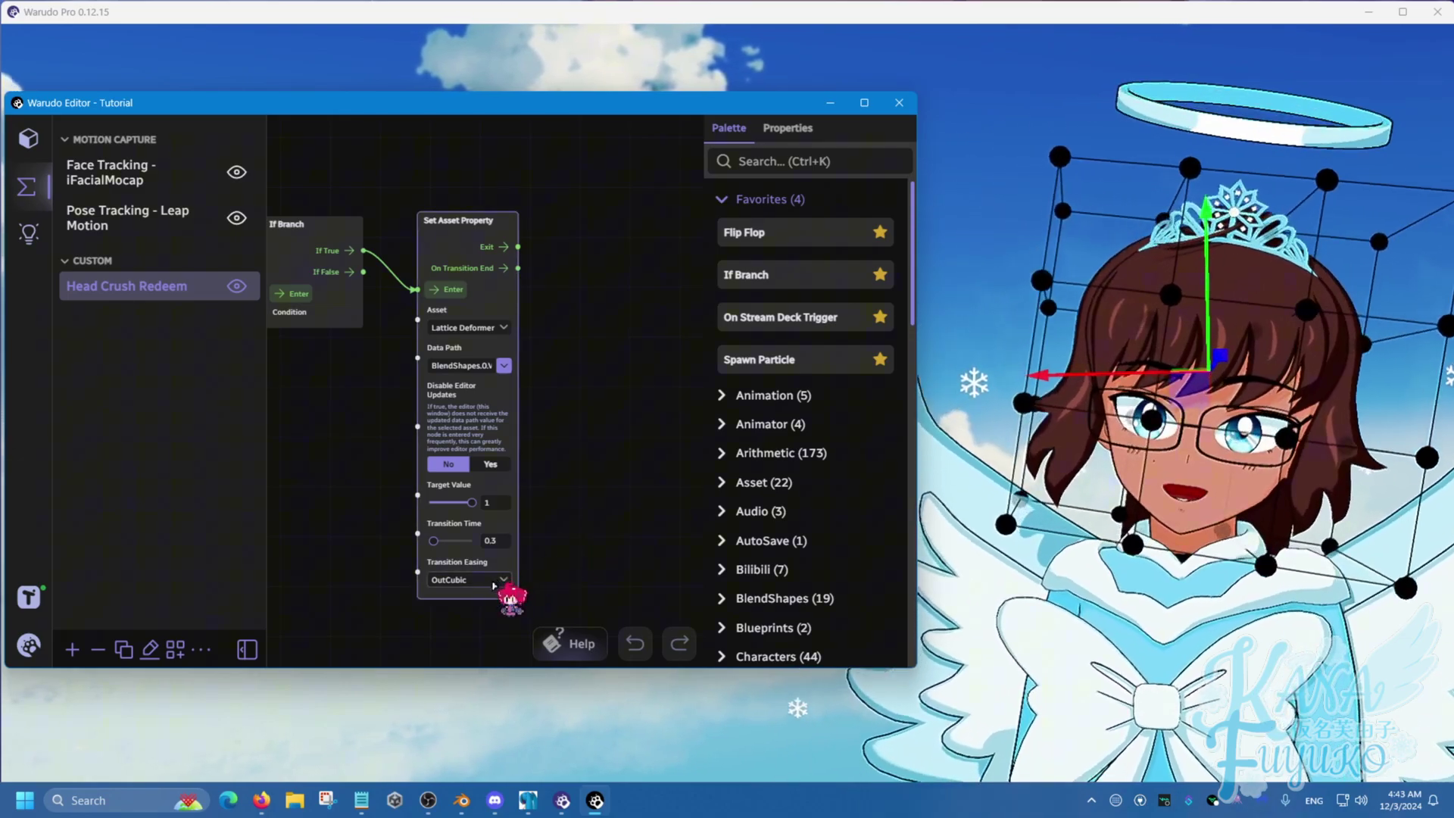
Step: Browse the Transition Easing options and keep OutCubic selected
{"action": "left_click", "coordinate": [491, 588]}
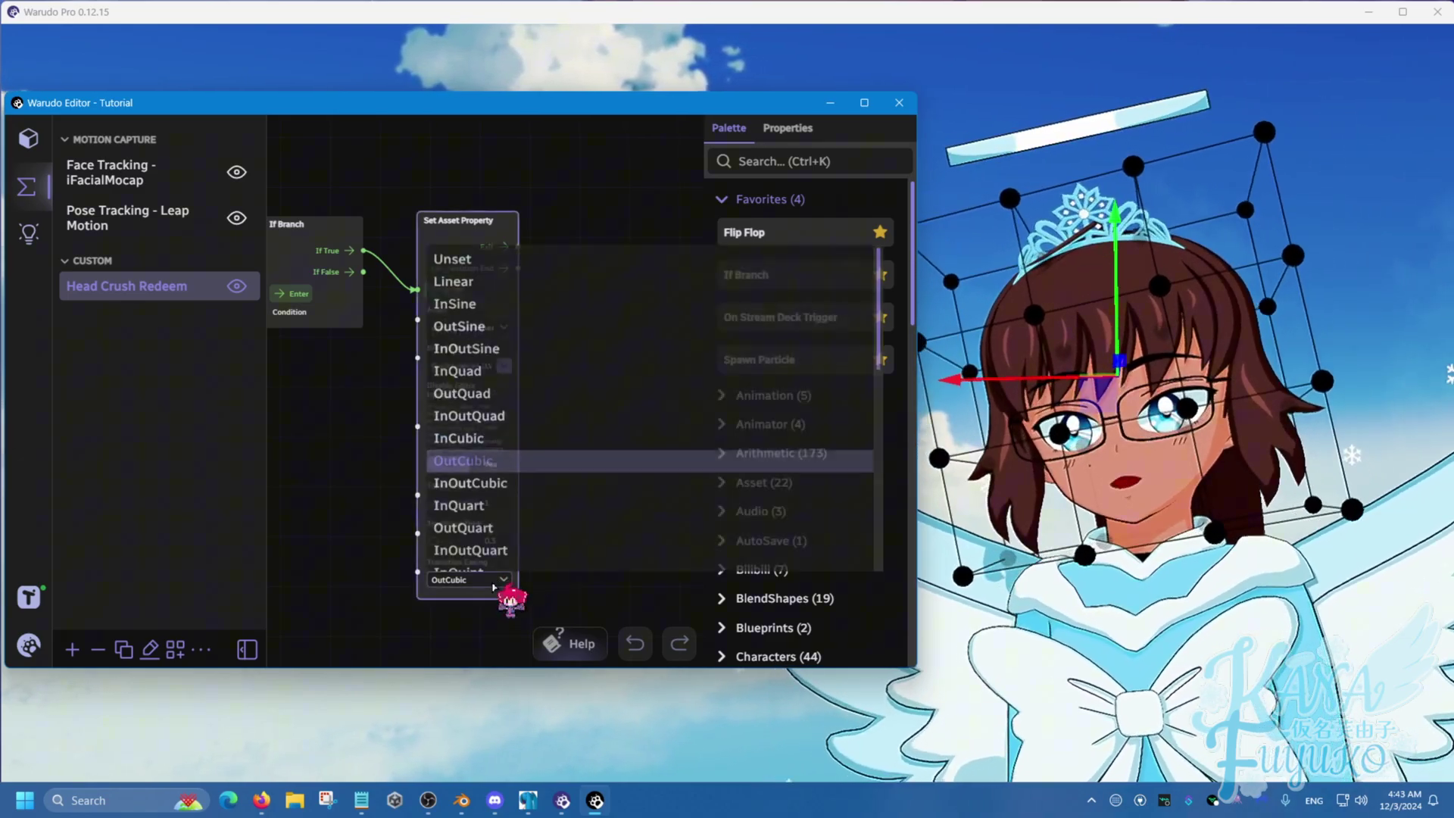
{"action": "left_click", "coordinate": [494, 588]}
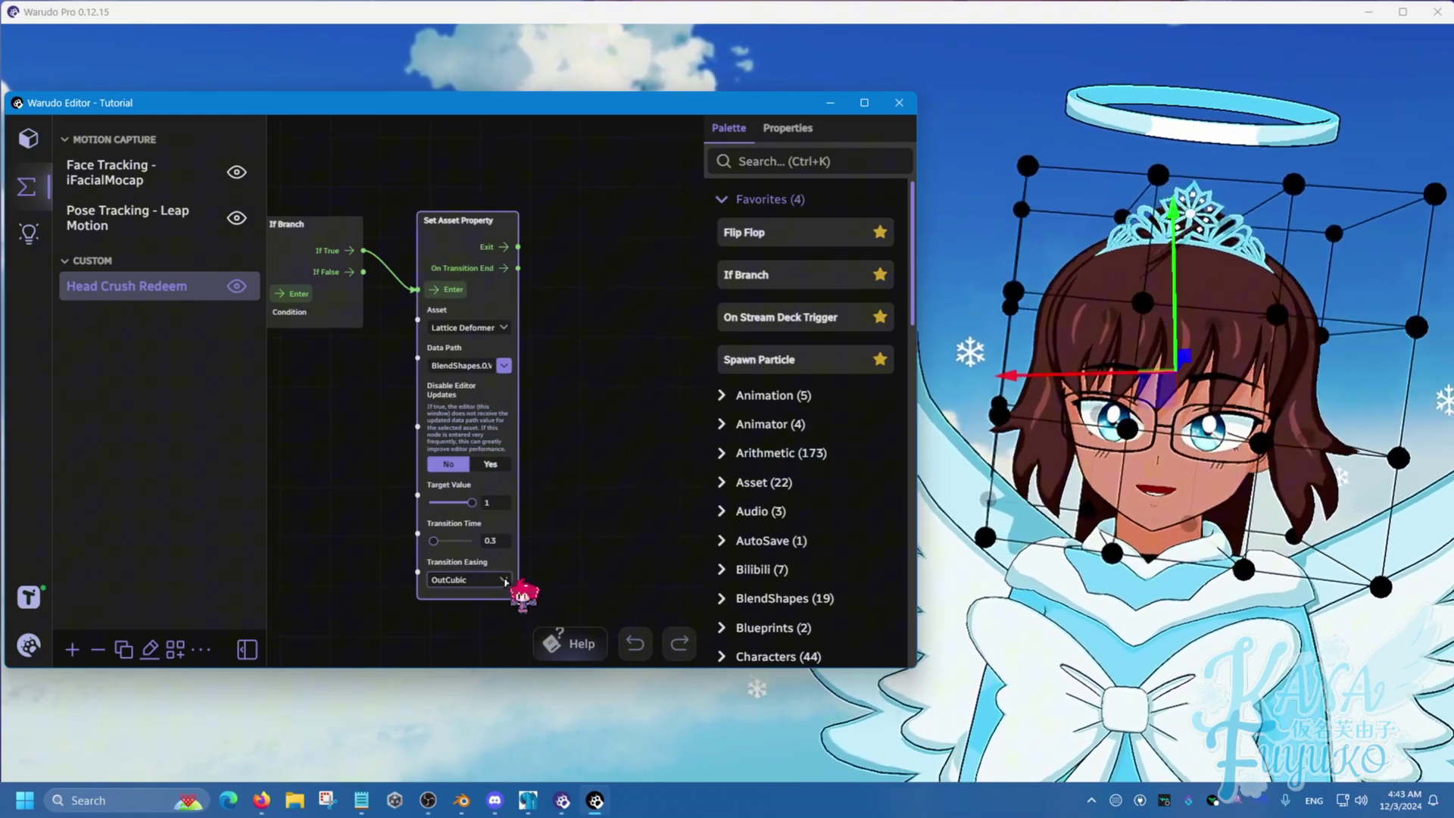
{"action": "left_click", "coordinate": [504, 581]}
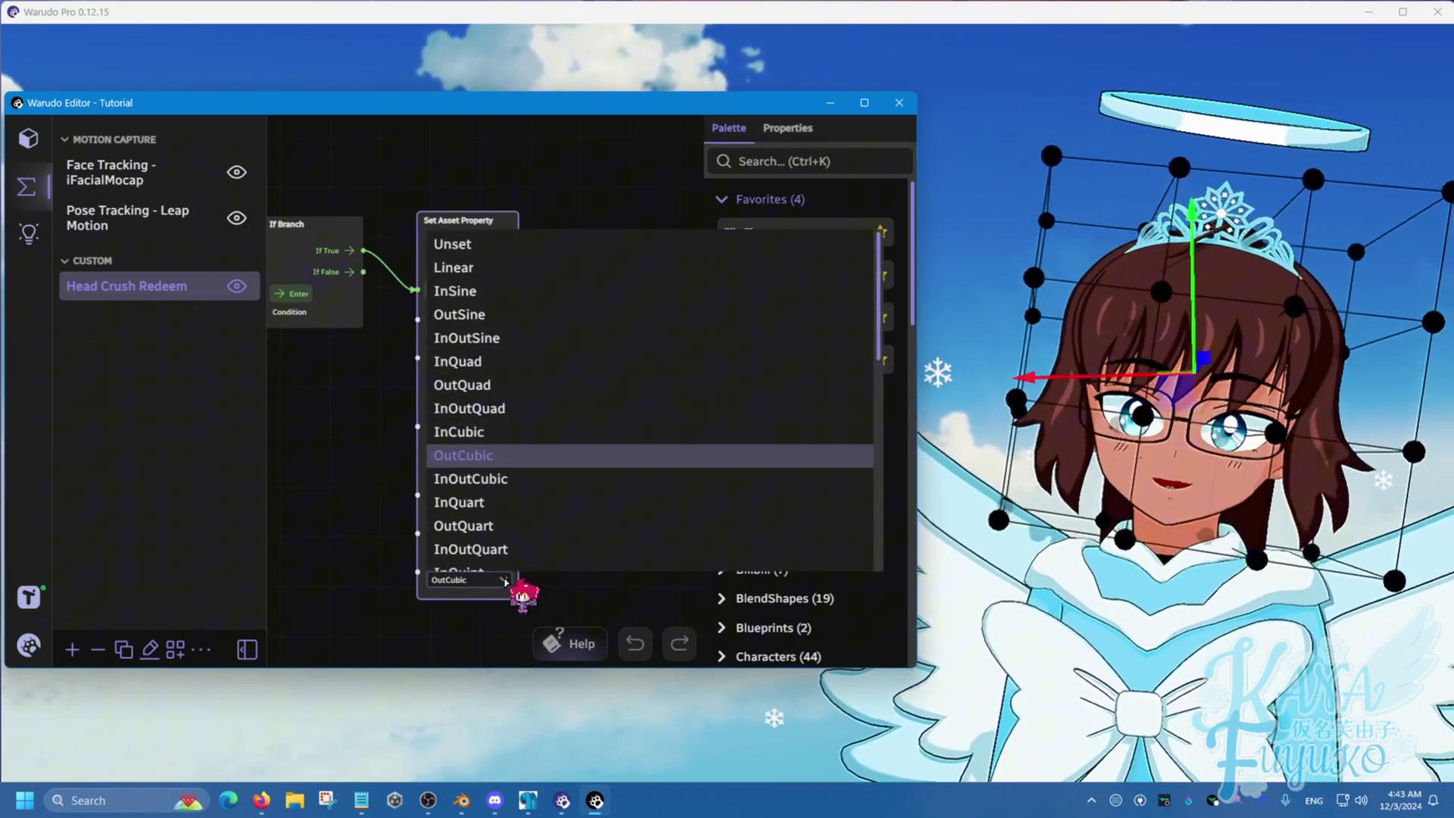
{"action": "left_click", "coordinate": [506, 582]}
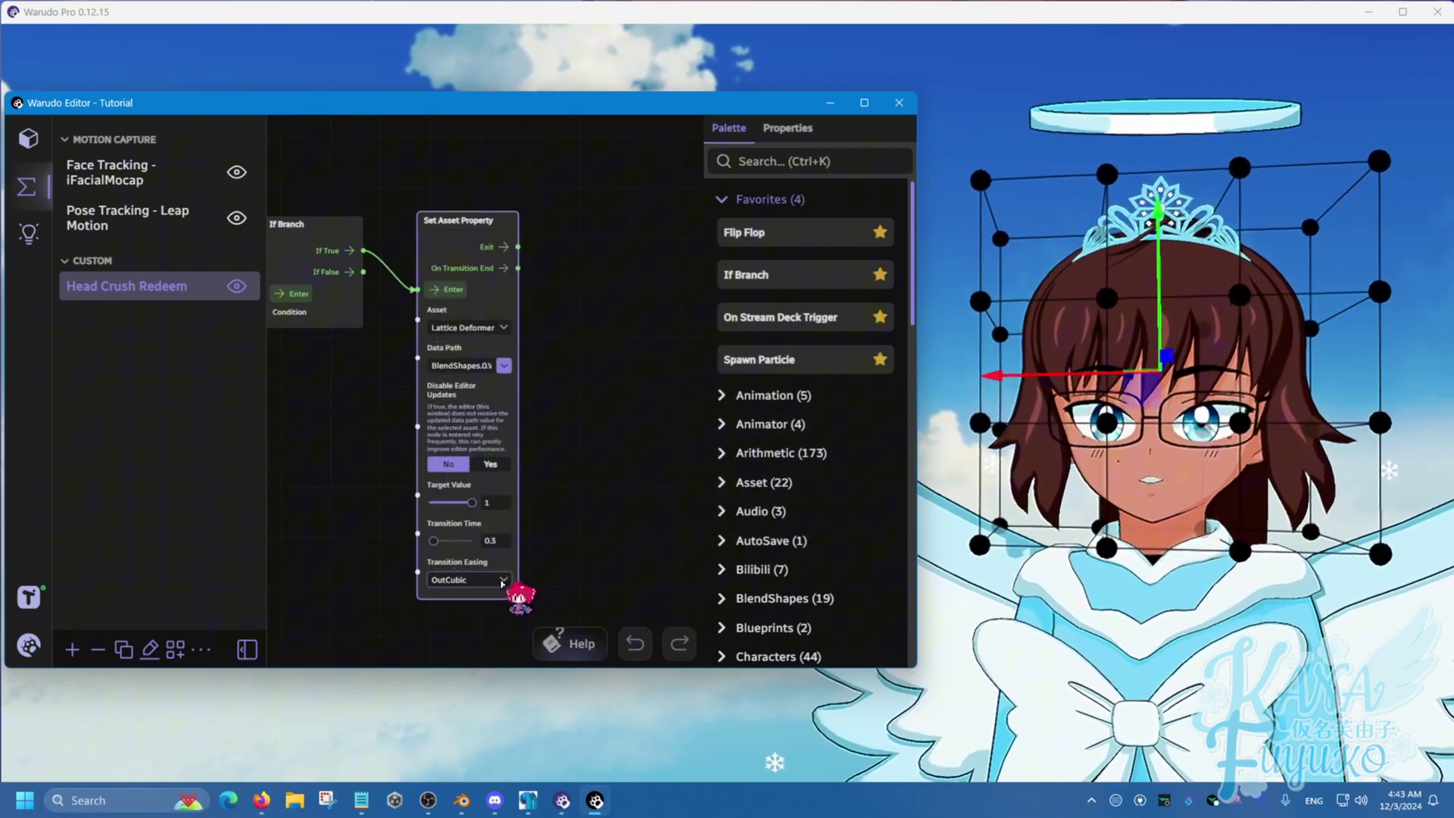
{"action": "left_click", "coordinate": [503, 580]}
{"action": "scroll", "coordinate": [543, 407], "scroll_direction": "down", "scroll_amount": 5}
{"action": "scroll", "coordinate": [549, 435], "scroll_direction": "down", "scroll_amount": 3}
{"action": "scroll", "coordinate": [538, 363], "scroll_direction": "up", "scroll_amount": 7}
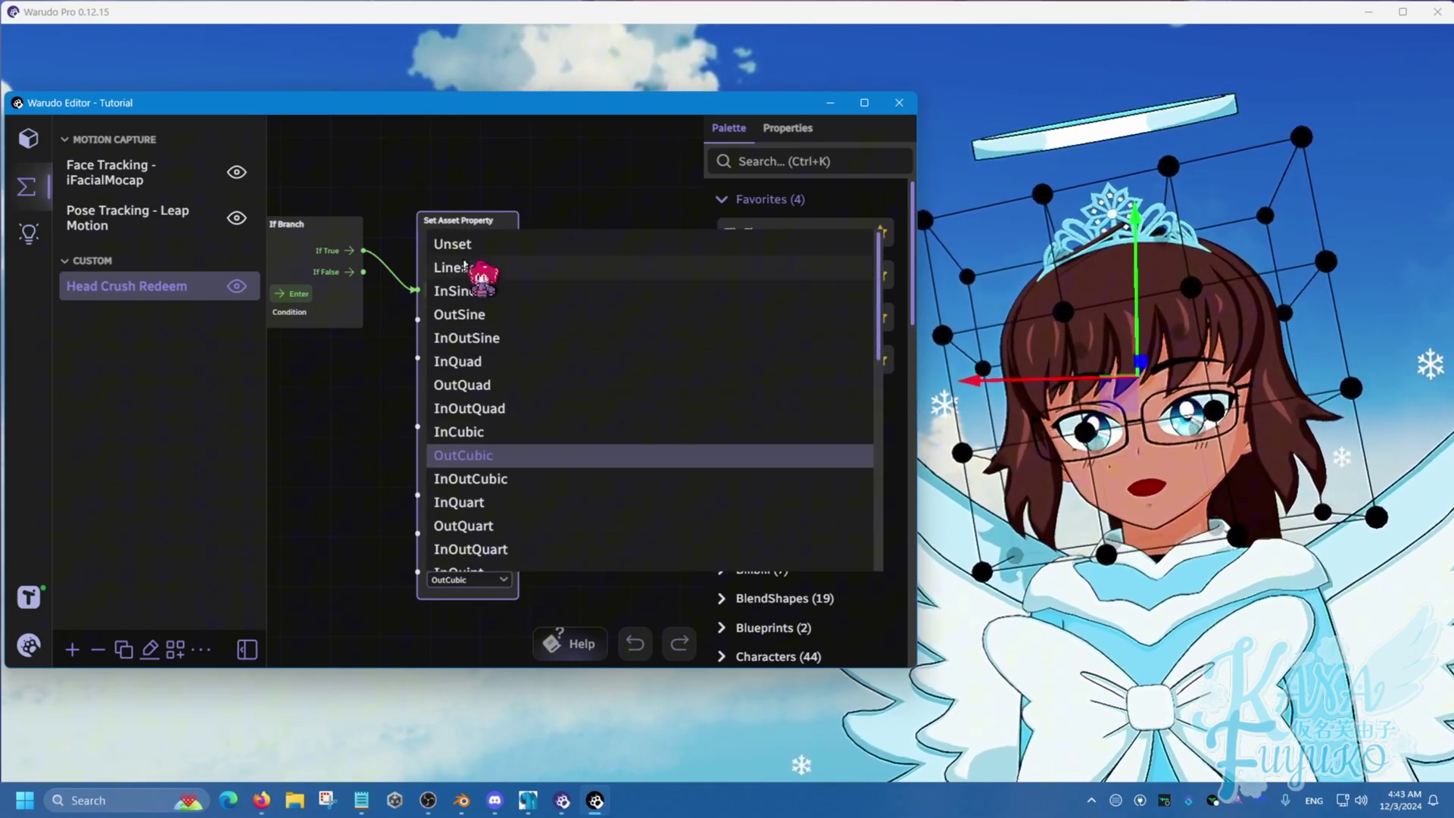
{"action": "left_click", "coordinate": [601, 606]}
{"action": "scroll", "coordinate": [608, 541], "scroll_direction": "down", "scroll_amount": 2}
{"action": "left_click_drag", "start_coordinate": [655, 449], "coordinate": [557, 434]}
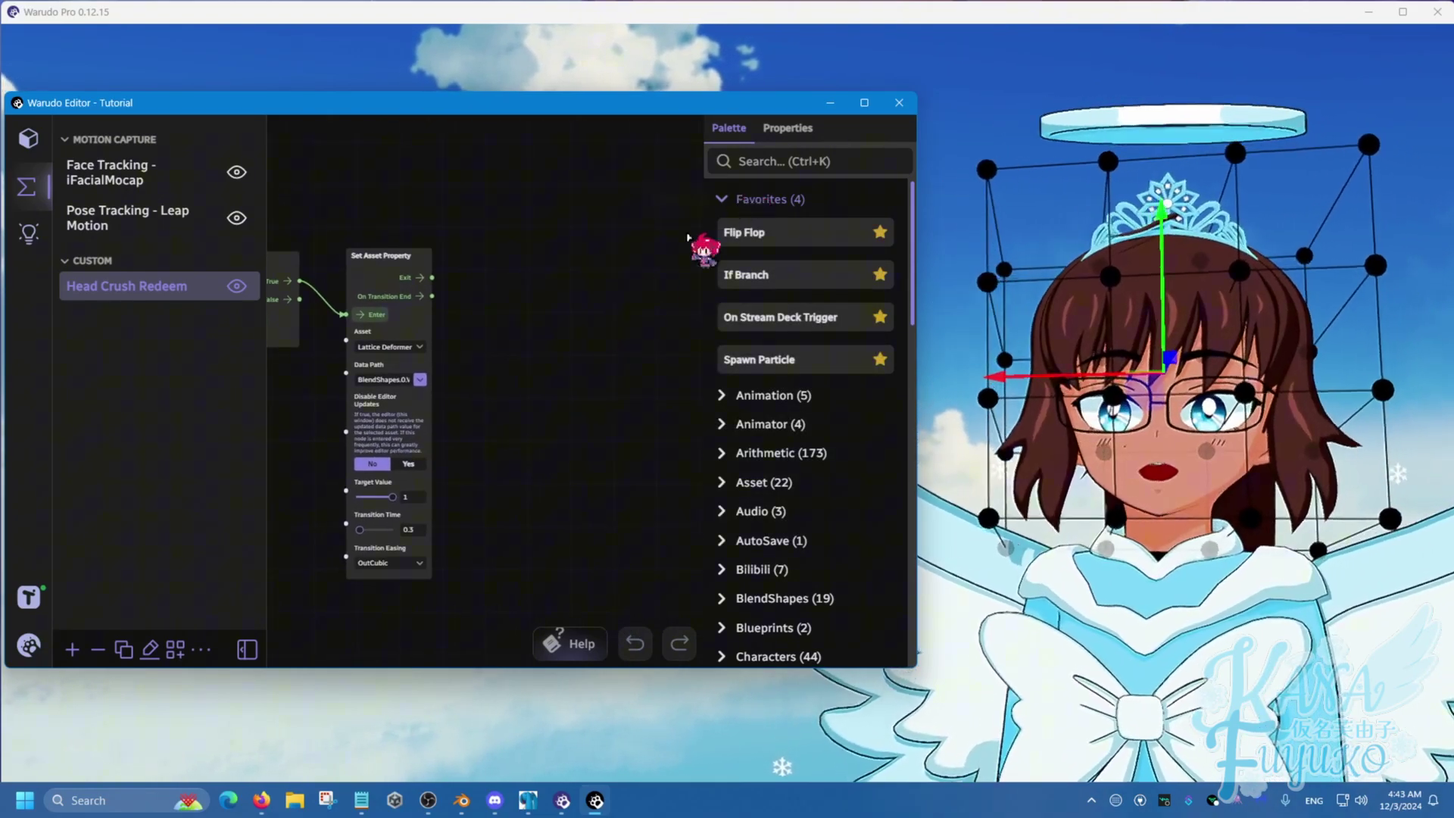
{"action": "left_click_drag", "start_coordinate": [522, 298], "coordinate": [481, 304]}
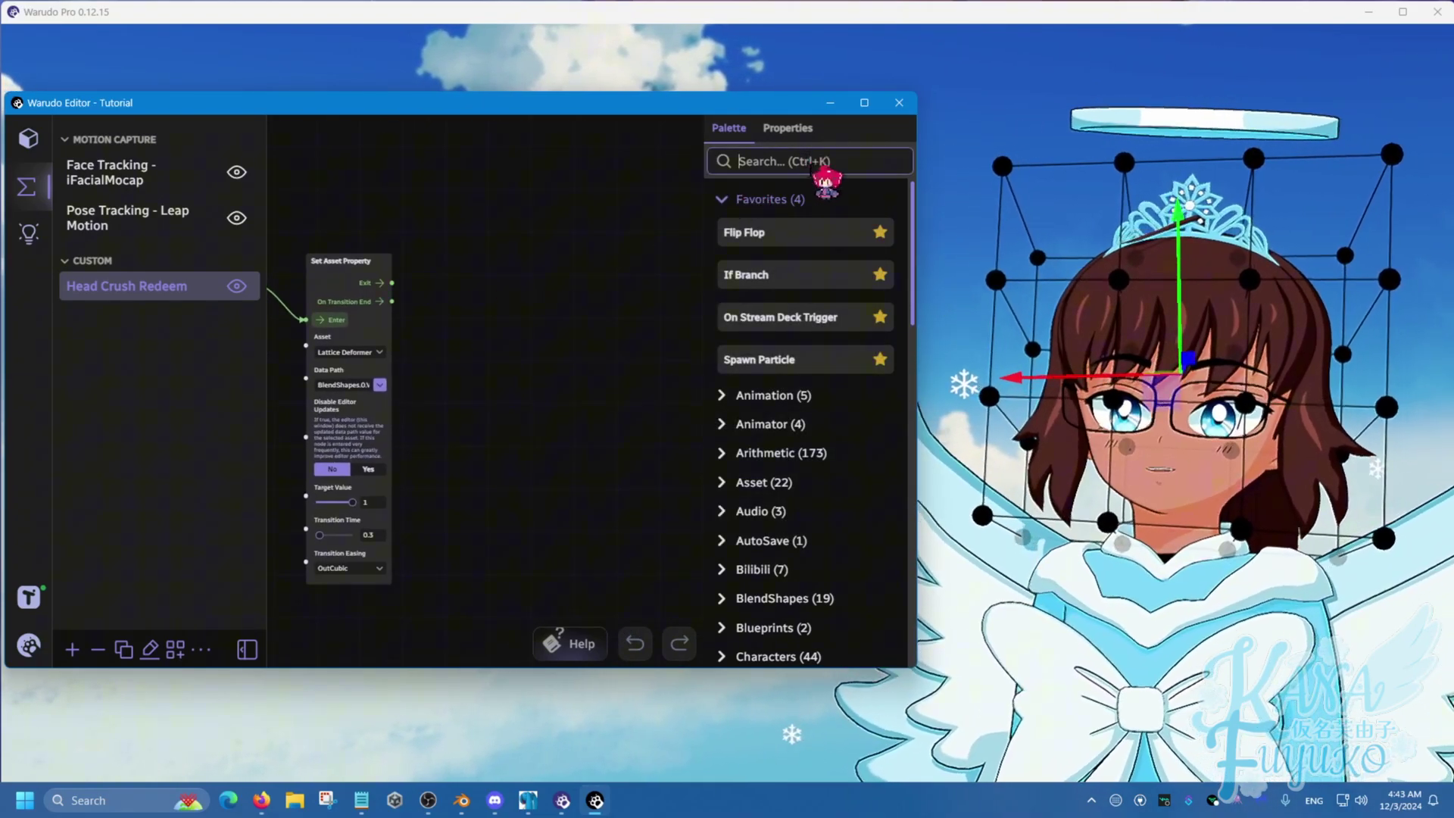
Step: Add a Delay Control Flow node after Set Asset Property with a 5-second wait
{"action": "left_click", "coordinate": [28, 137]}
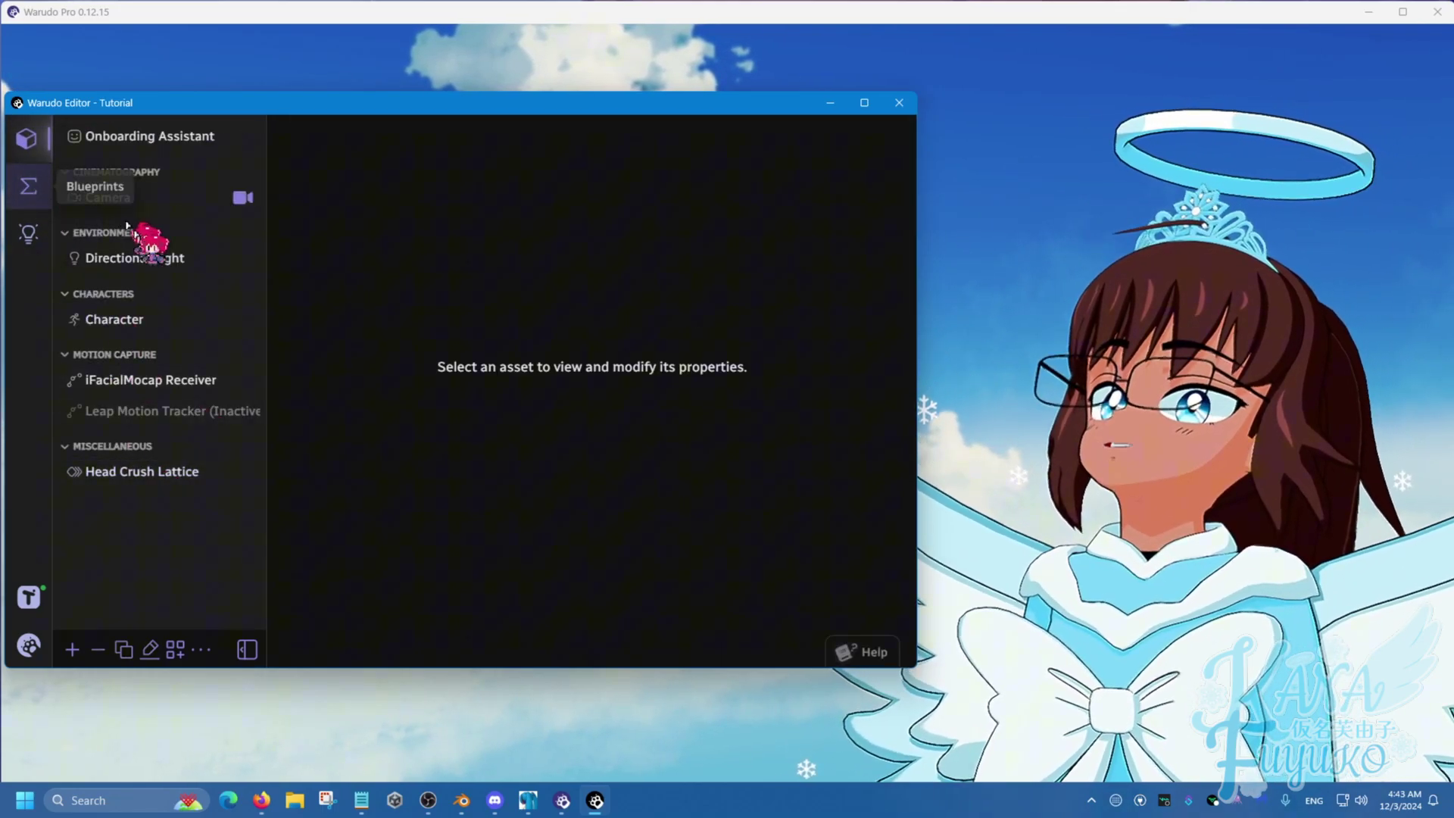
{"action": "left_click", "coordinate": [28, 186]}
{"action": "left_click", "coordinate": [788, 160]}
{"action": "type", "text": "delay"}
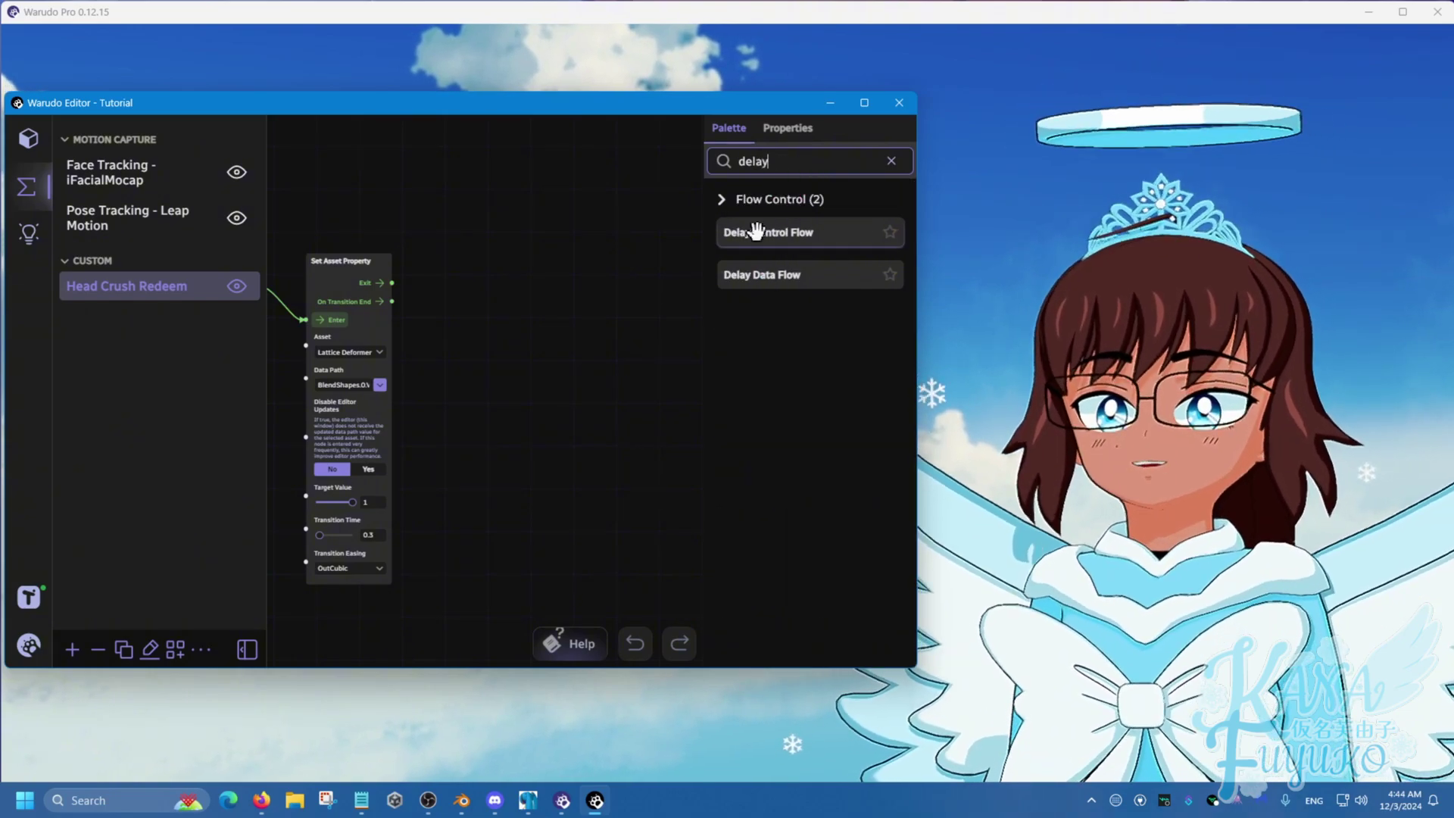
{"action": "left_click_drag", "start_coordinate": [754, 231], "coordinate": [442, 304]}
{"action": "left_click", "coordinate": [474, 335]}
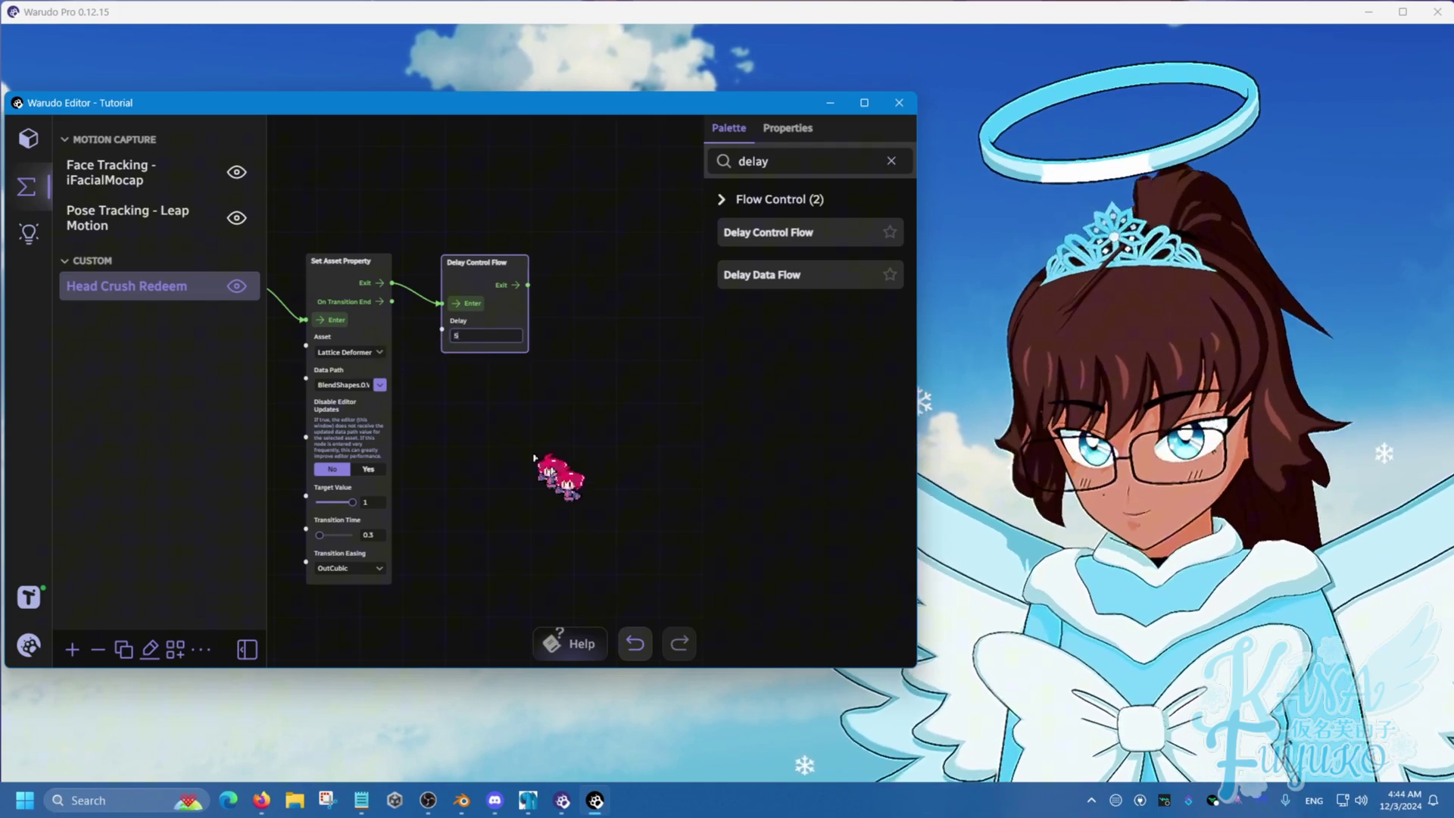
{"action": "left_click", "coordinate": [554, 471]}
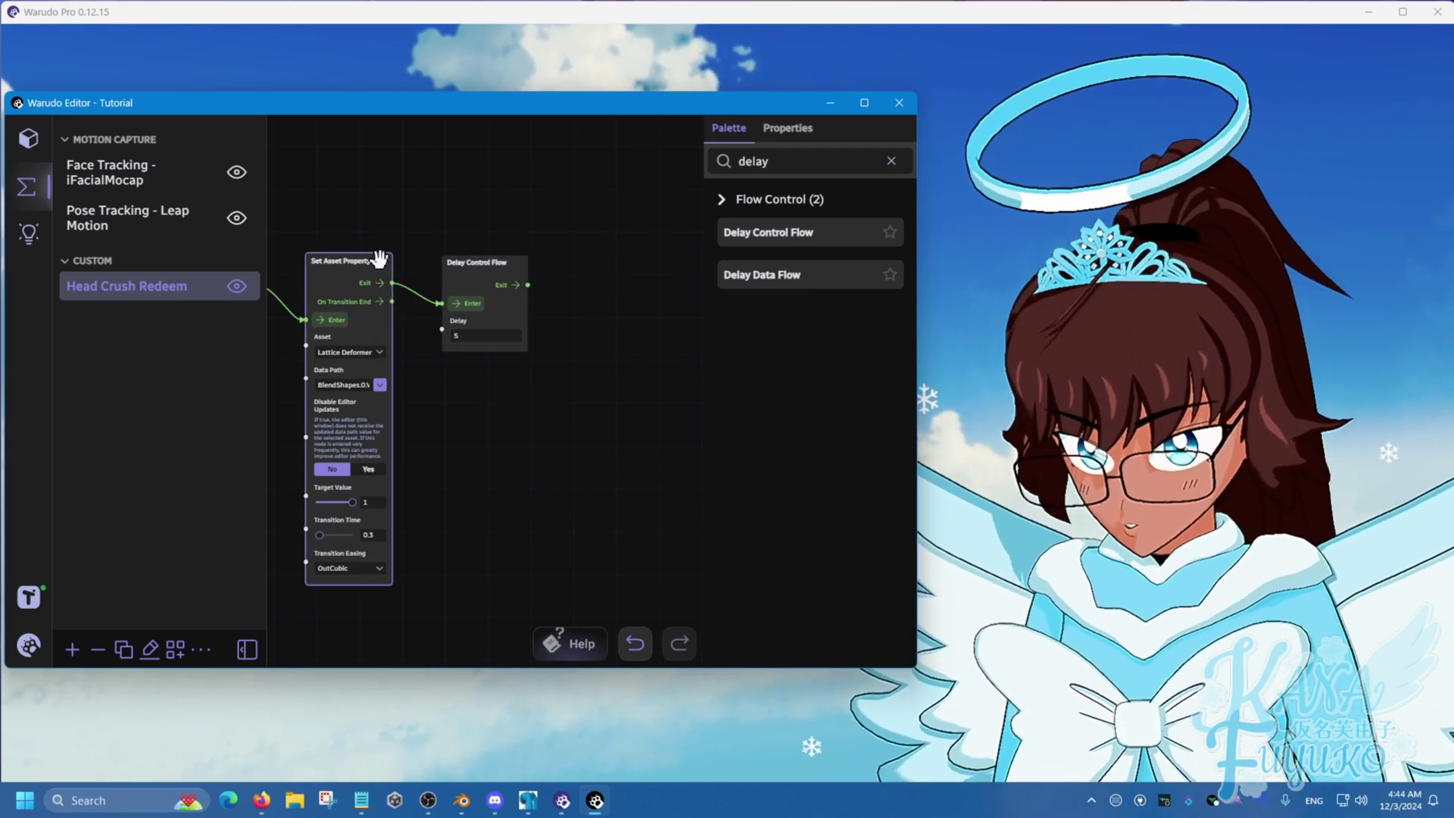
Step: Paste a second Set Asset Property after the delay, resetting Head Crush Target Value to 0
{"action": "key", "text": "ctrl+v"}
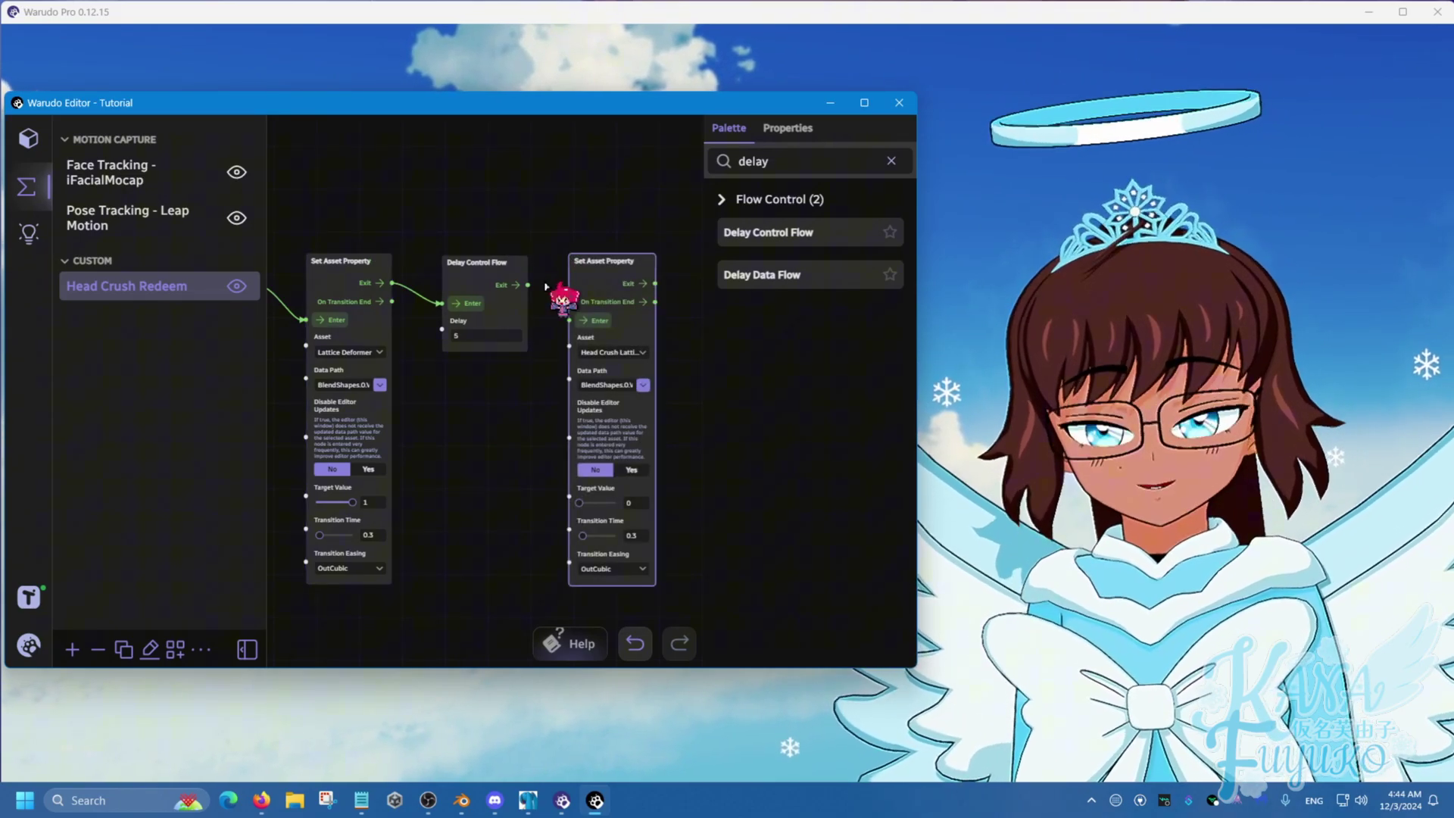
{"action": "left_click_drag", "start_coordinate": [528, 285], "coordinate": [565, 320]}
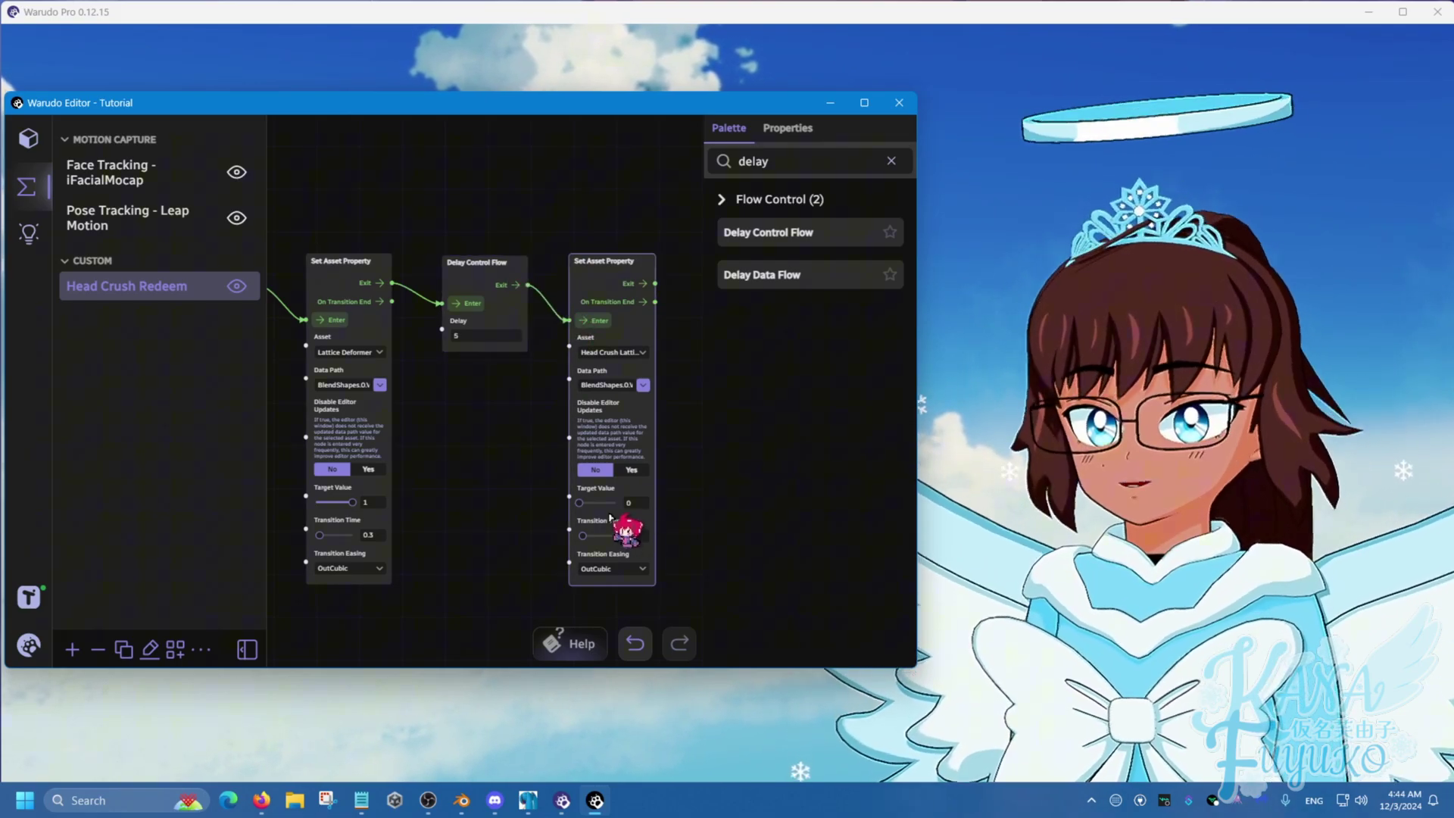
{"action": "left_click", "coordinate": [673, 513]}
{"action": "left_click_drag", "start_coordinate": [673, 513], "coordinate": [675, 447]}
{"action": "left_click_drag", "start_coordinate": [646, 436], "coordinate": [614, 452]}
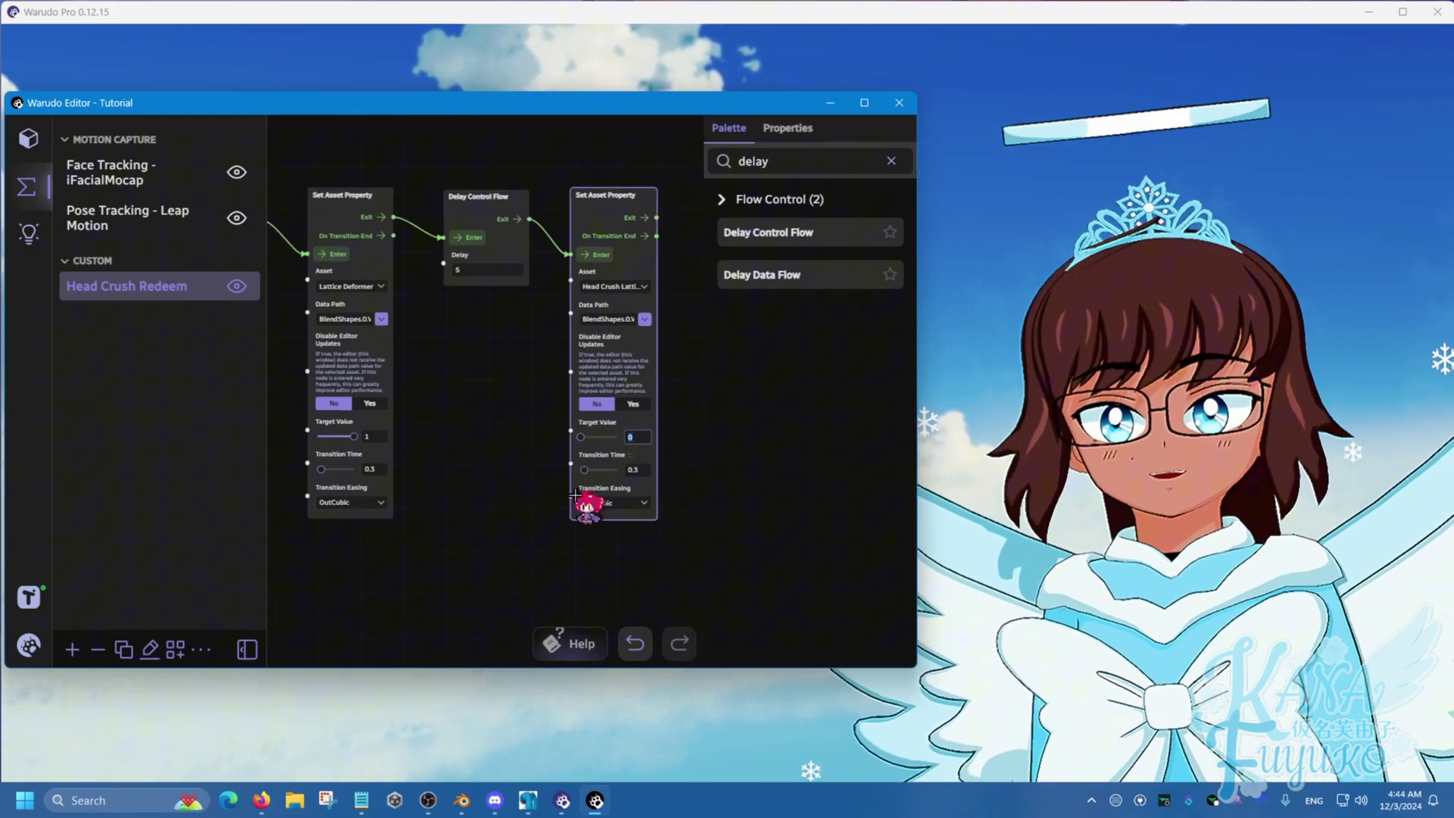
{"action": "left_click", "coordinate": [508, 494]}
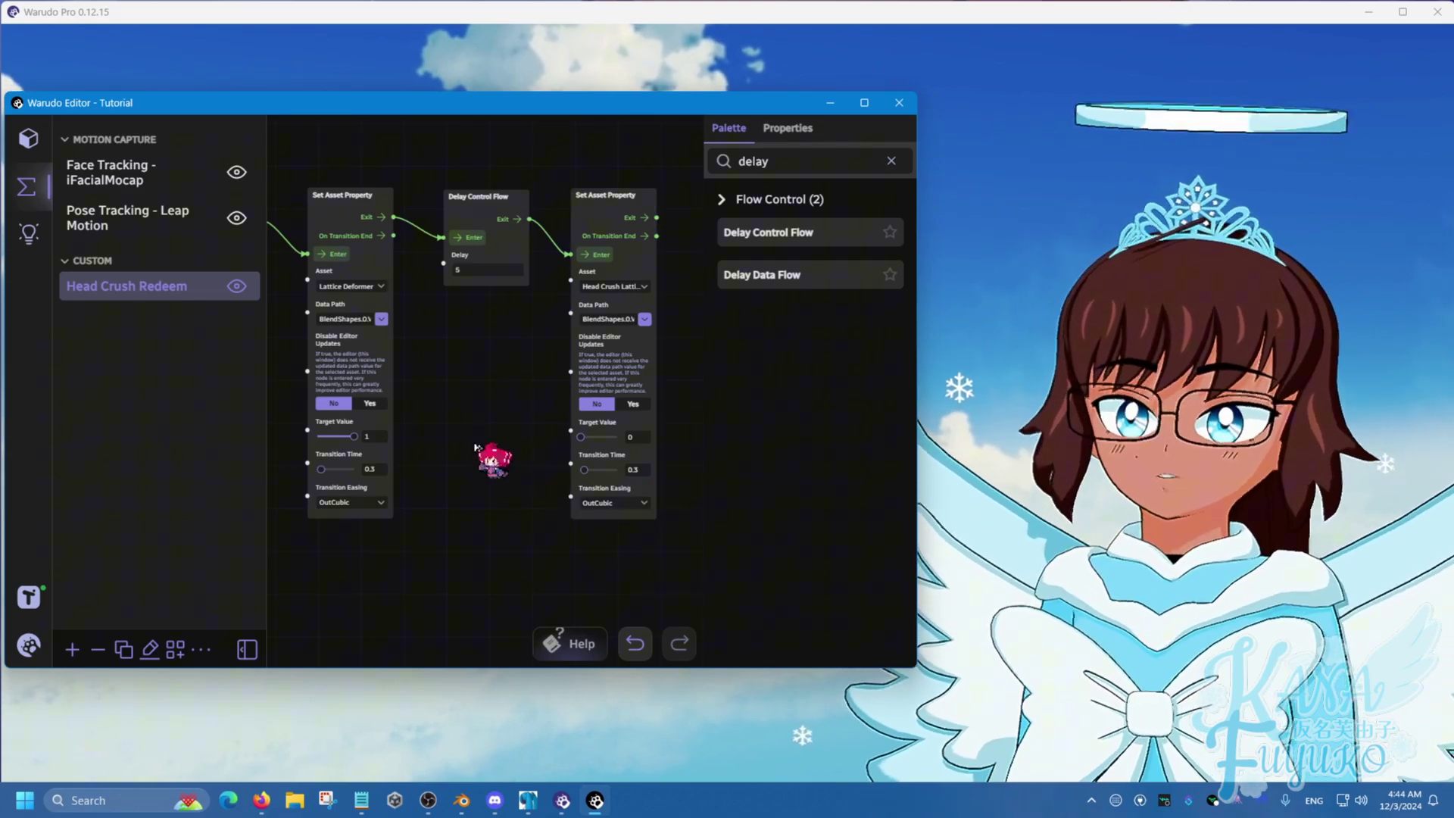
Step: Marquee-select the Set Asset Property, Delay and reset nodes together
{"action": "scroll", "coordinate": [477, 436], "scroll_direction": "down", "scroll_amount": 3}
{"action": "mouse_move", "coordinate": [475, 431]}
{"action": "left_mouse_down"}
{"action": "mouse_move", "coordinate": [640, 448]}
{"action": "mouse_move", "coordinate": [470, 424]}
{"action": "left_mouse_up"}
{"action": "scroll", "coordinate": [468, 416], "scroll_direction": "up", "scroll_amount": 3}
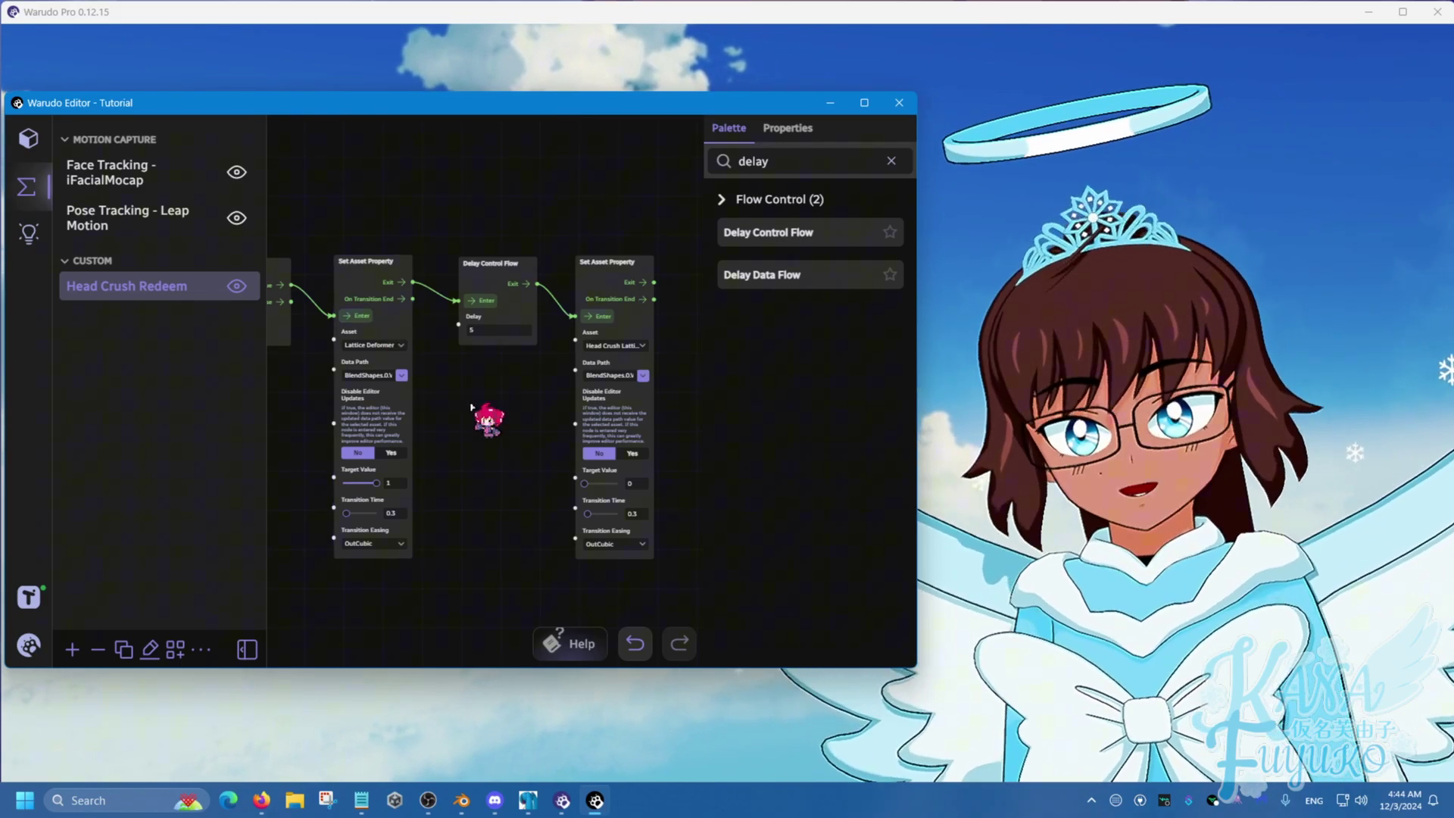
{"action": "scroll", "coordinate": [470, 407], "scroll_direction": "down", "scroll_amount": 5}
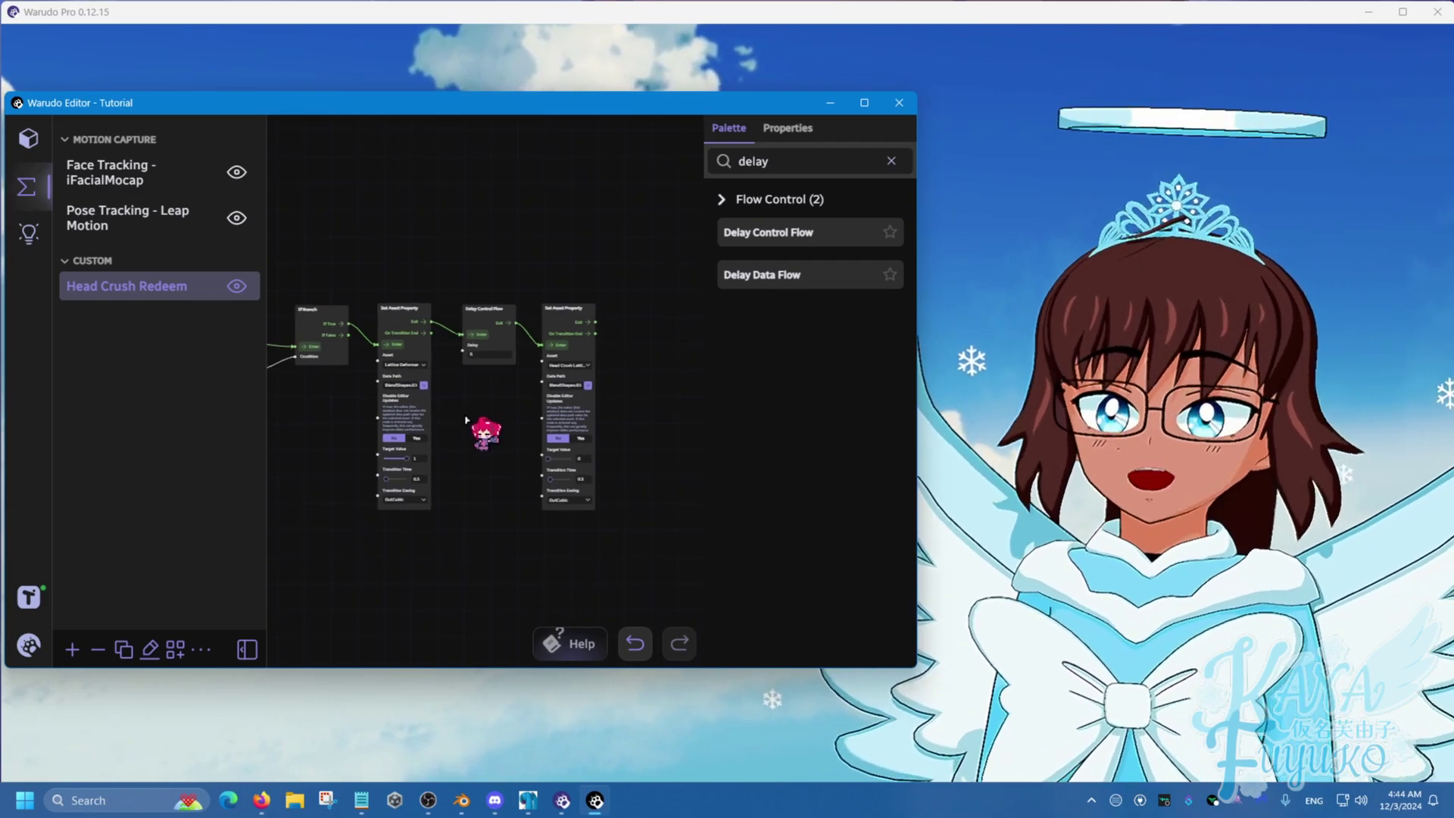
{"action": "left_click_drag", "start_coordinate": [619, 528], "coordinate": [485, 246]}
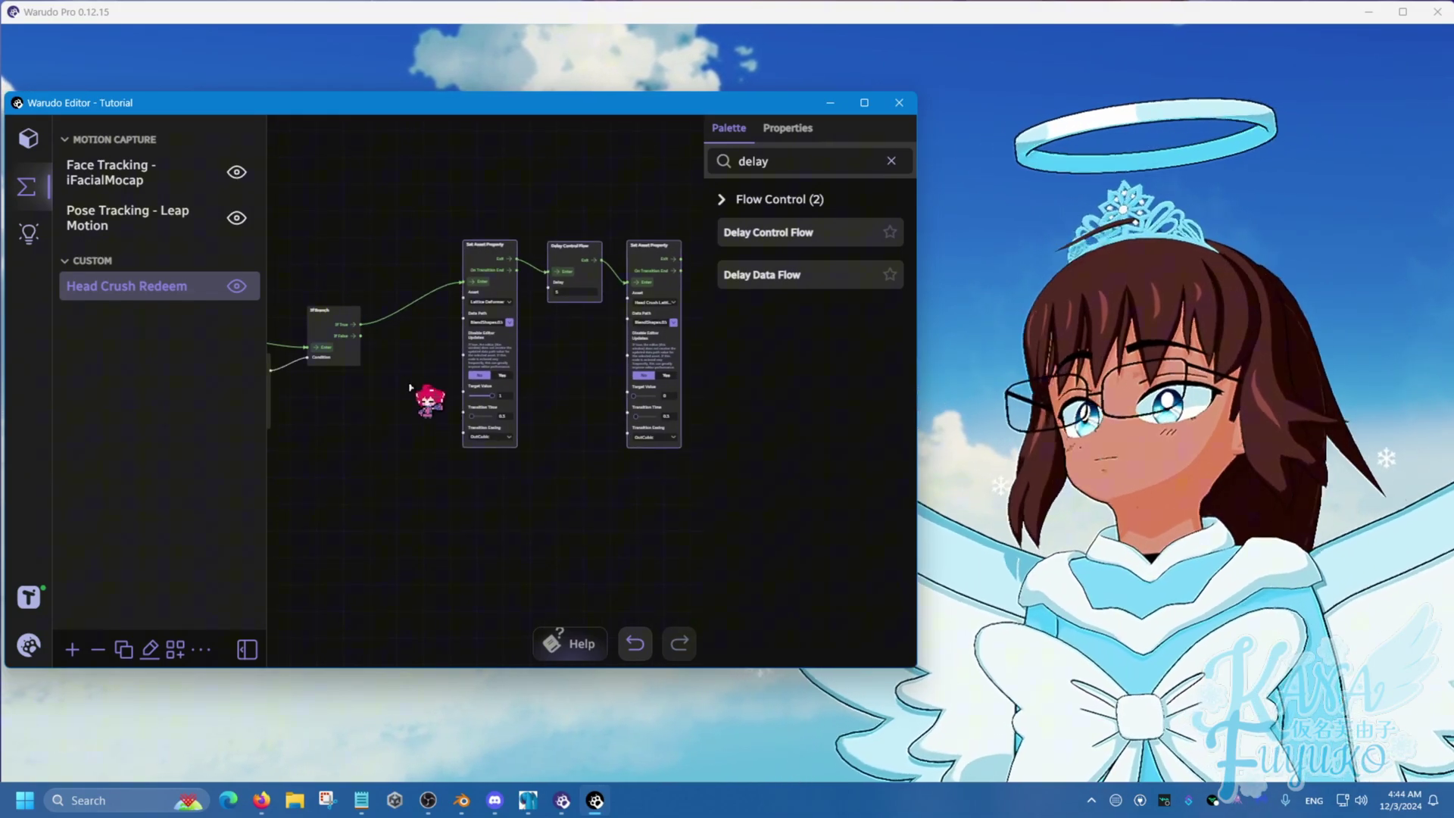
Step: Add a new Prop asset to the scene with Source set to Coconut
{"action": "left_click", "coordinate": [41, 144]}
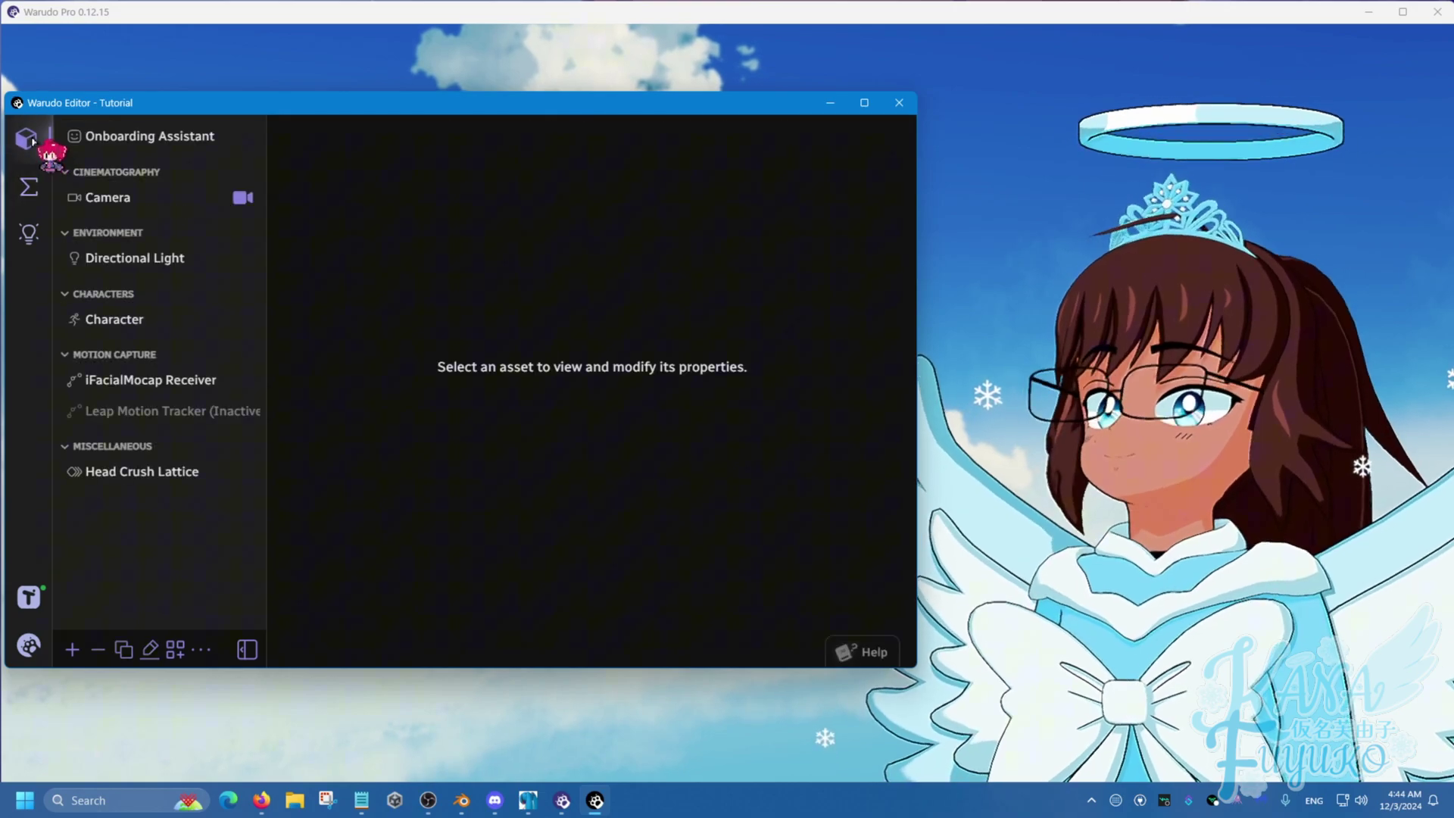
{"action": "left_click", "coordinate": [84, 650]}
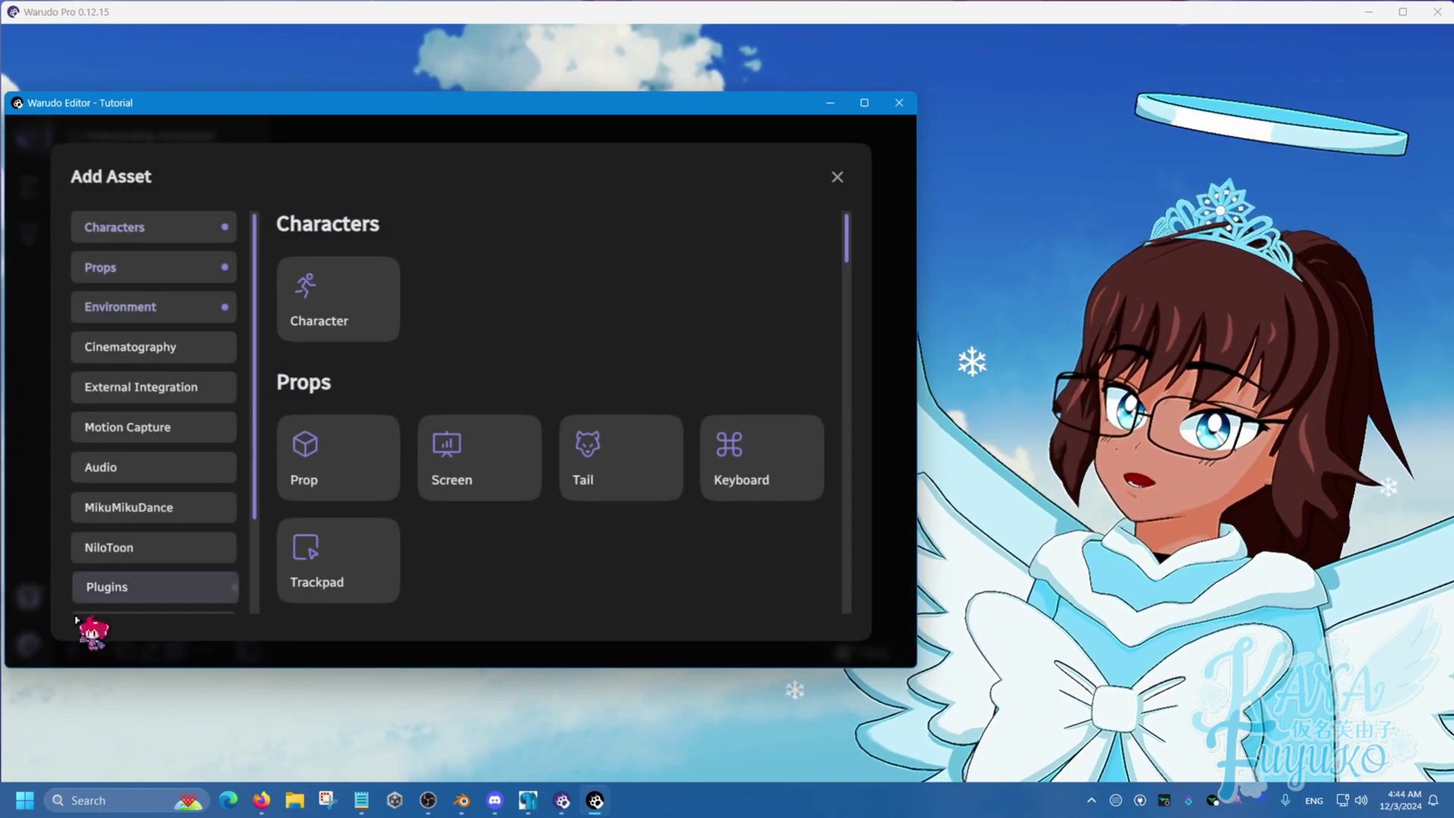
{"action": "left_click", "coordinate": [337, 449]}
{"action": "scroll", "coordinate": [416, 556], "scroll_direction": "down", "scroll_amount": 5}
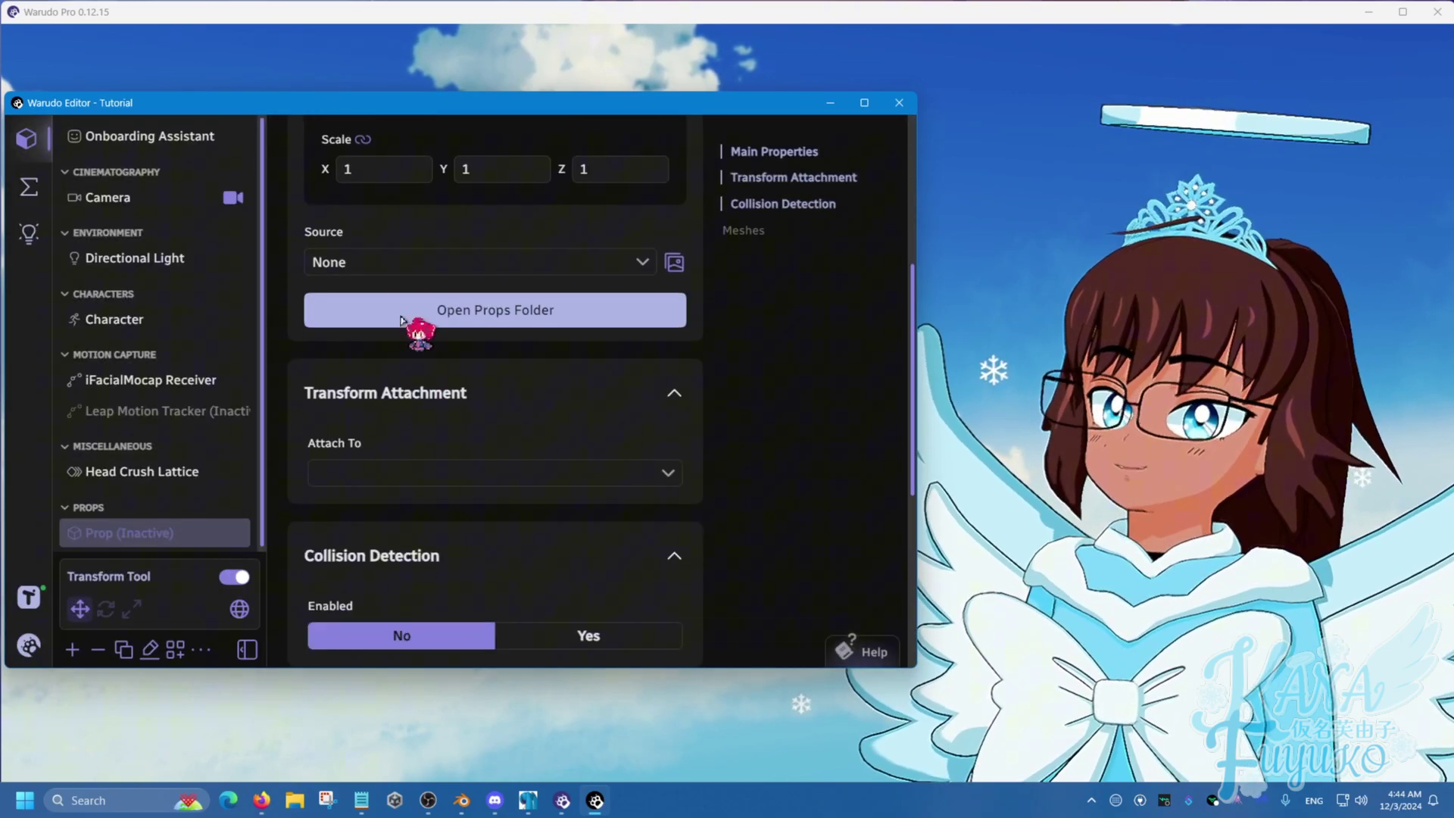
{"action": "left_click", "coordinate": [402, 265]}
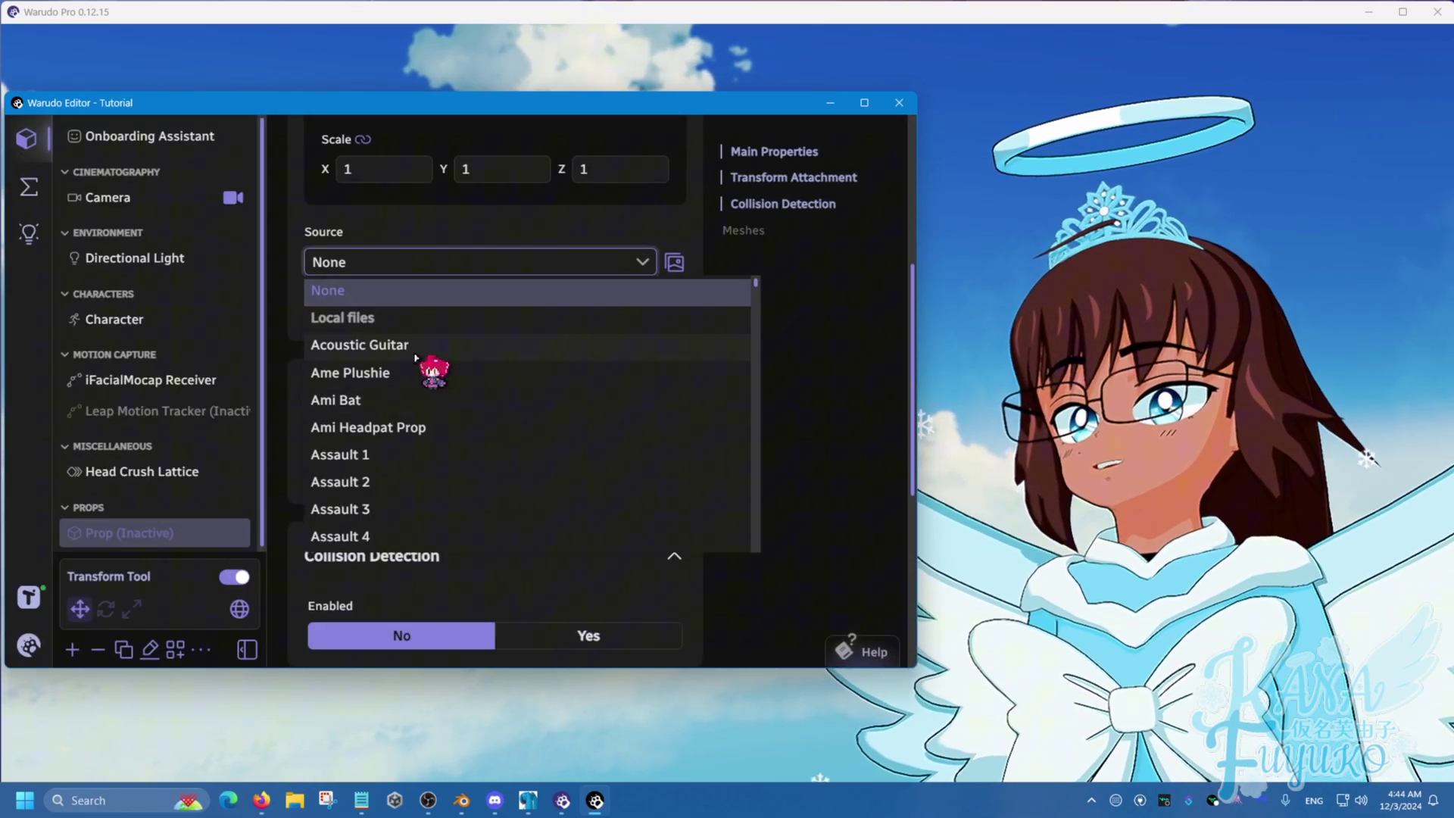
{"action": "scroll", "coordinate": [439, 425], "scroll_direction": "down", "scroll_amount": 5}
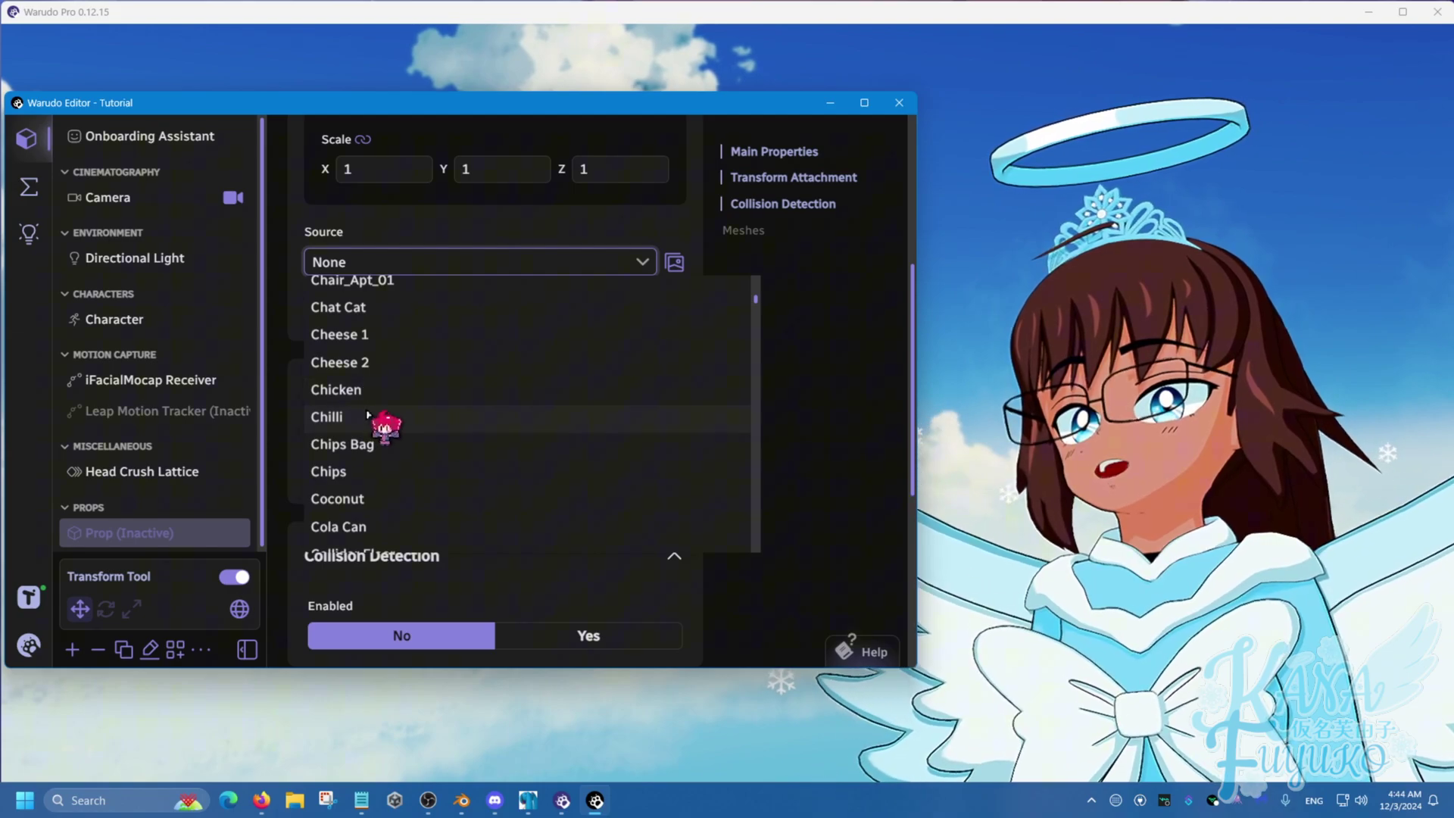
{"action": "left_click", "coordinate": [337, 499]}
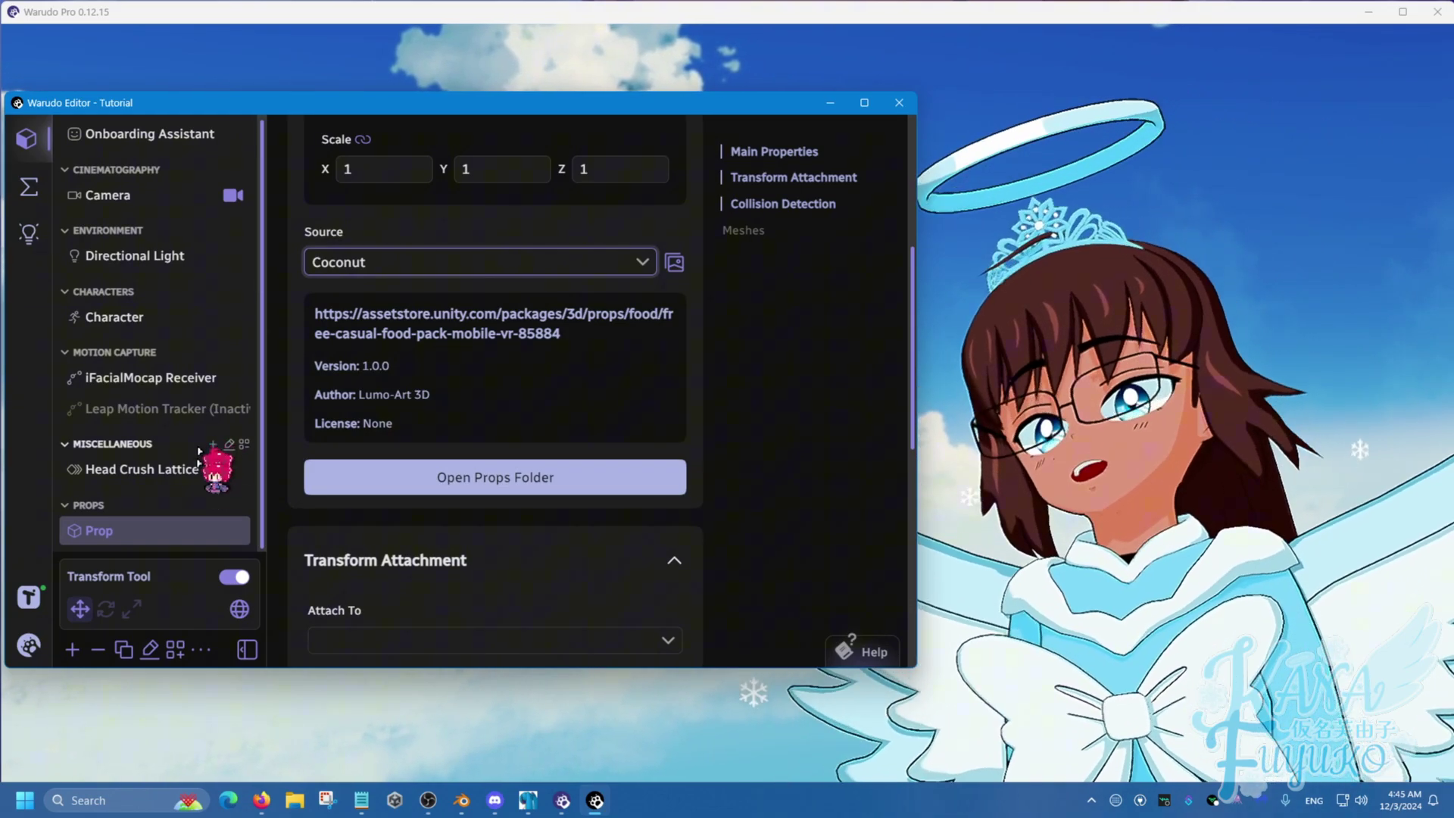
Step: Rename the new prop to 'Coconut'
{"action": "left_click", "coordinate": [151, 648]}
{"action": "key", "text": "ctrl+a"}
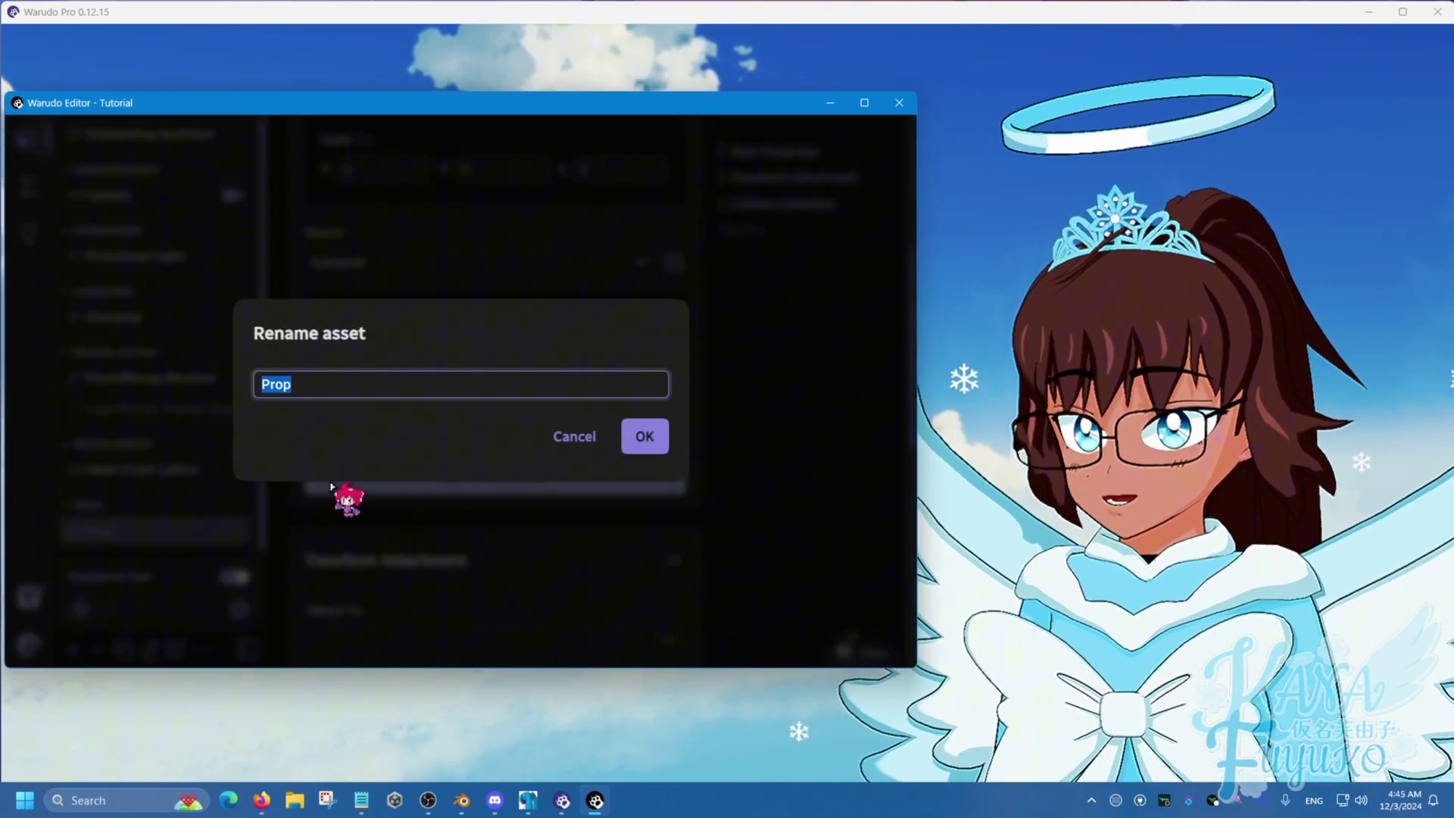
{"action": "type", "text": "Coconut"}
{"action": "key", "text": "Return"}
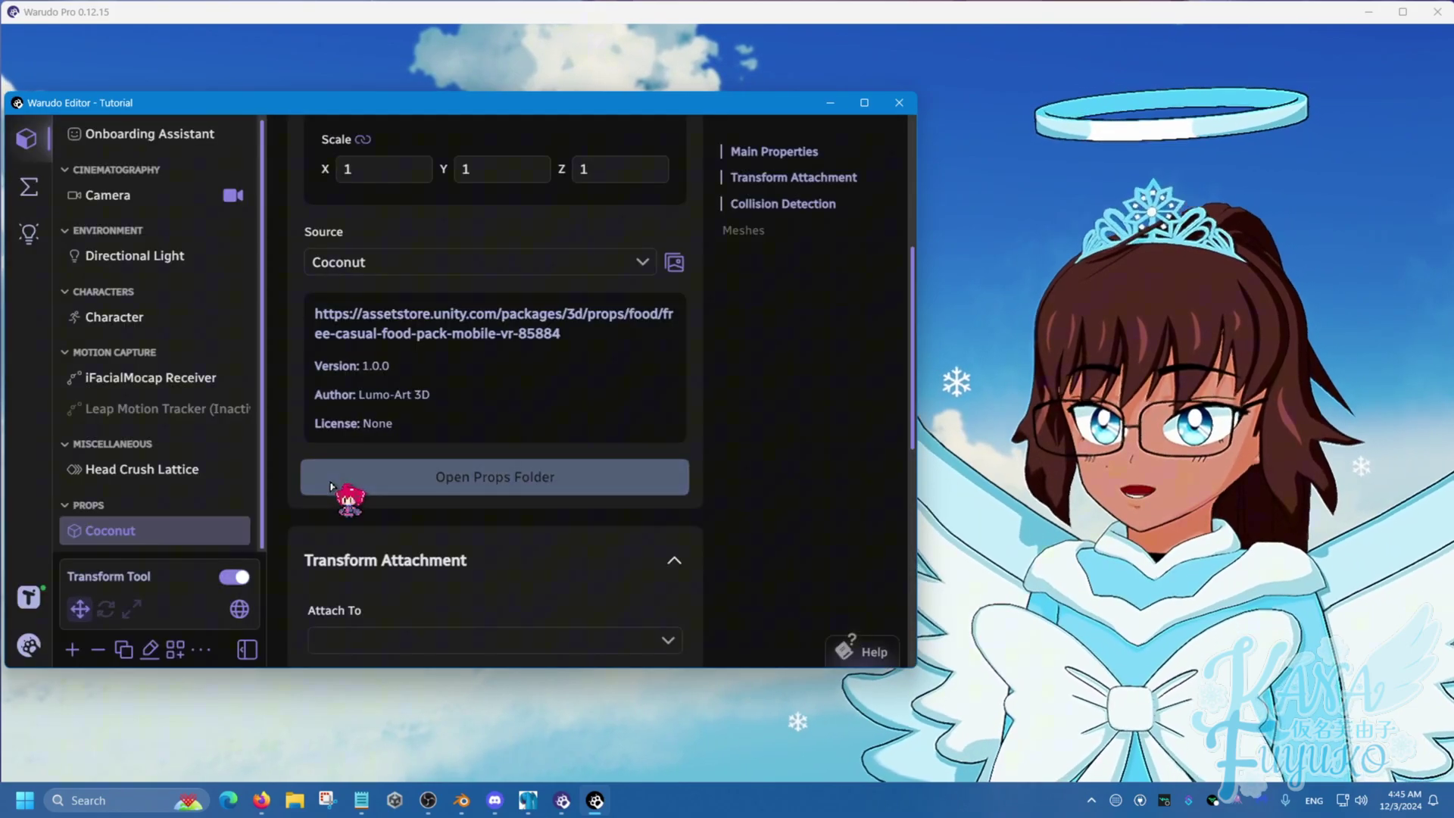
{"action": "right_click_drag", "start_coordinate": [1090, 500], "coordinate": [822, 699]}
{"action": "key", "text": "alt+Tab"}
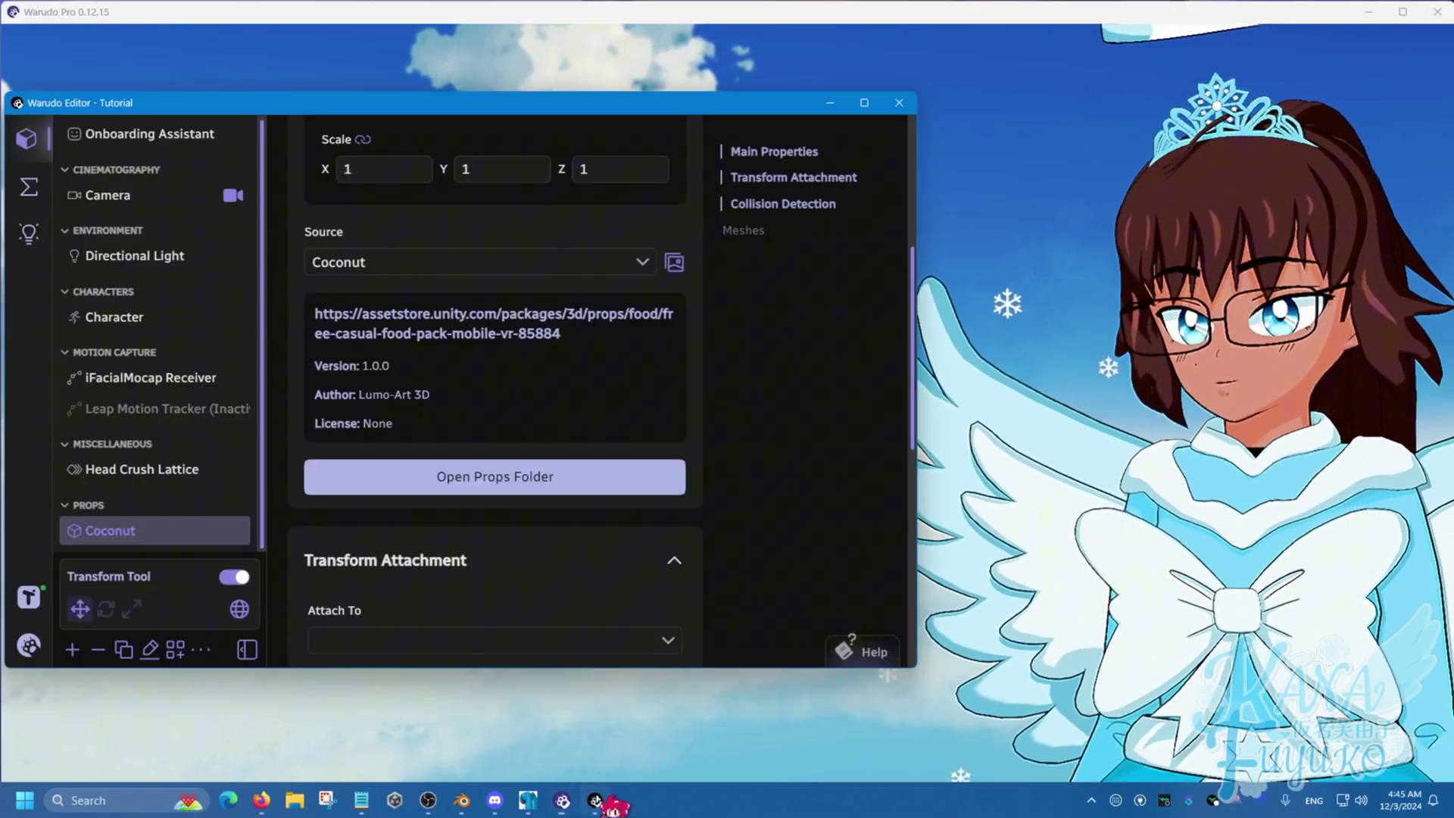
Step: Attach the Coconut prop to the Character's Head bone
{"action": "scroll", "coordinate": [539, 528], "scroll_direction": "down", "scroll_amount": 6}
{"action": "scroll", "coordinate": [539, 528], "scroll_direction": "up", "scroll_amount": 3}
{"action": "scroll", "coordinate": [540, 528], "scroll_direction": "up", "scroll_amount": 1}
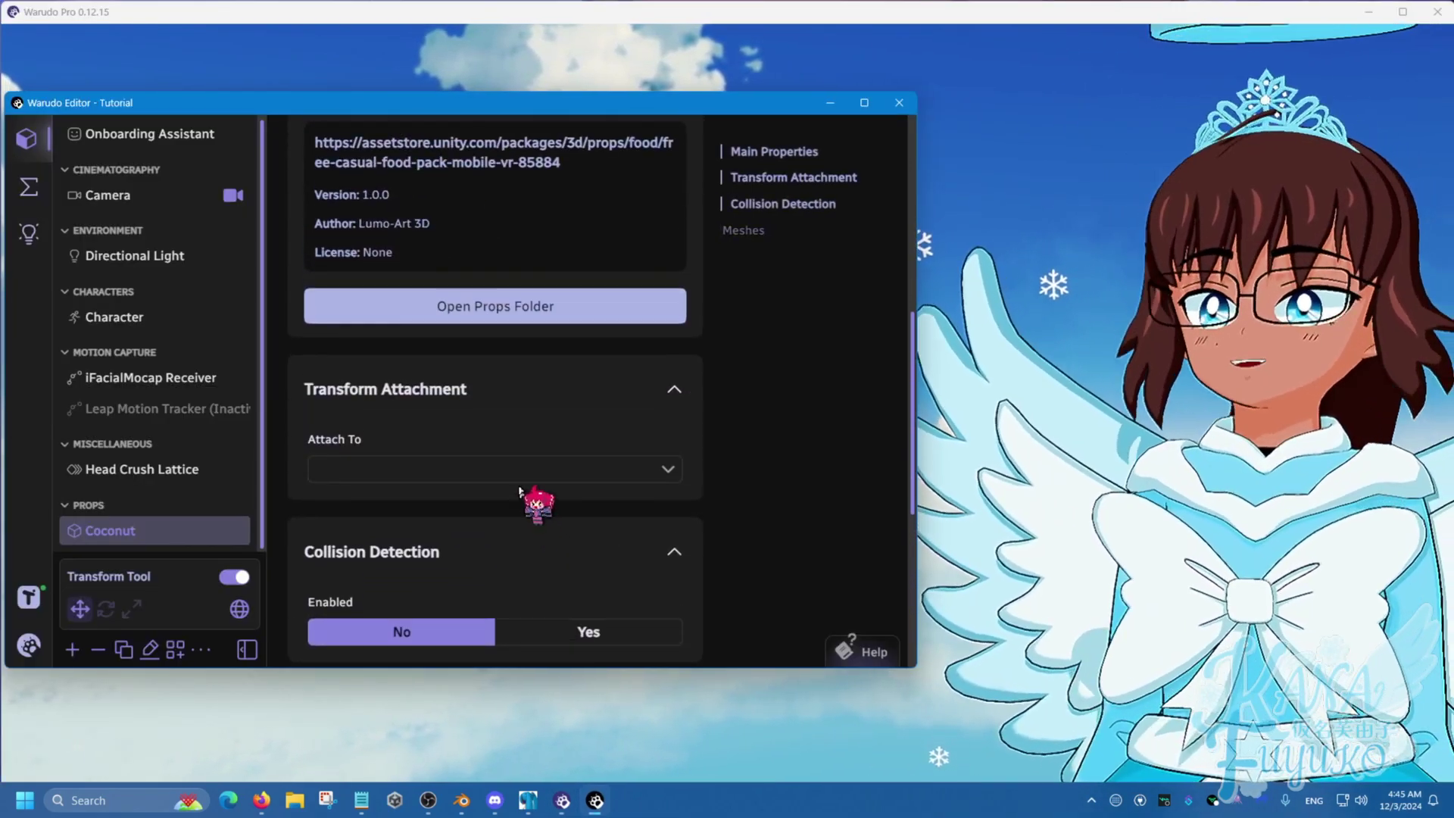
{"action": "left_click", "coordinate": [480, 470]}
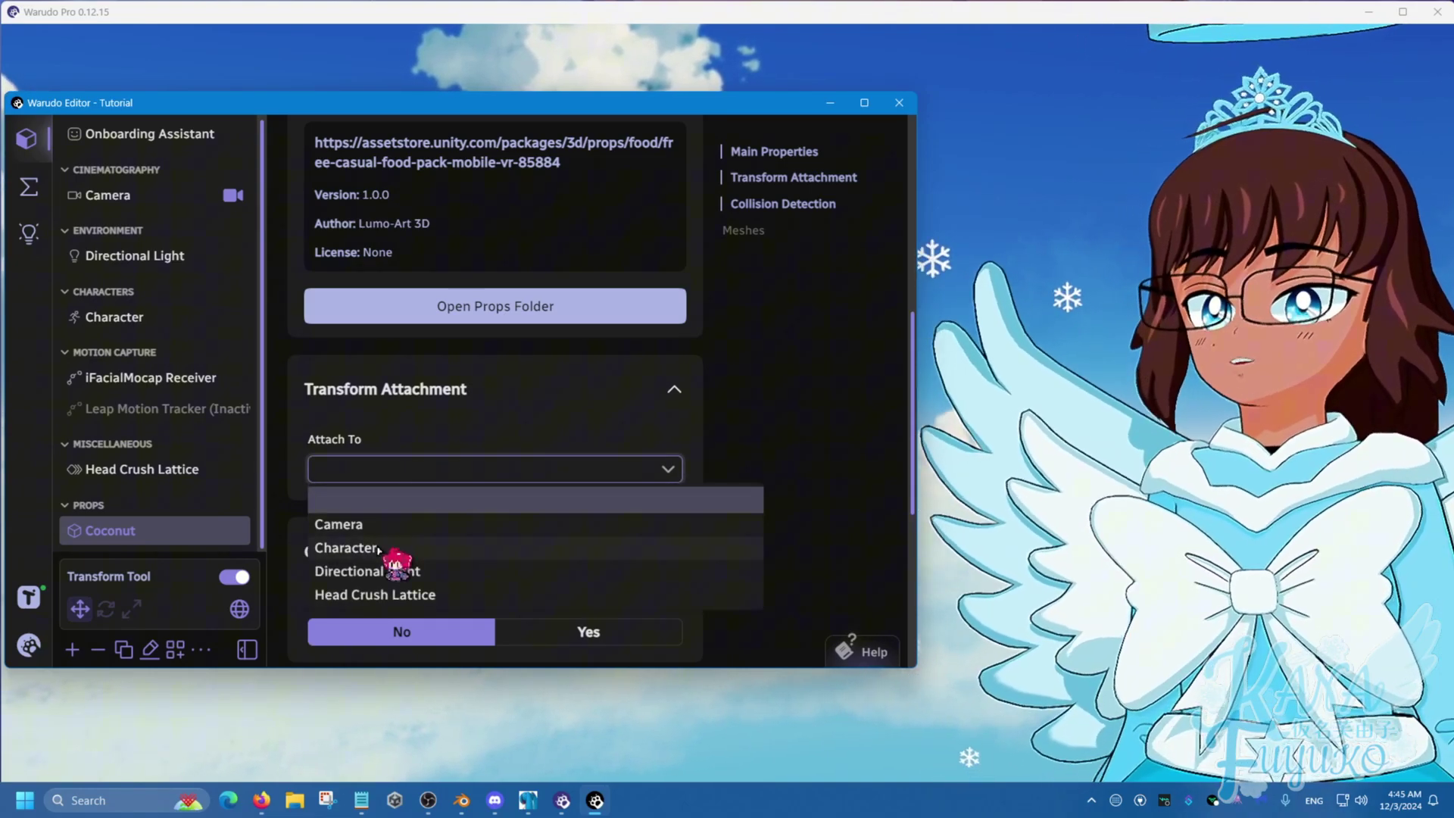
{"action": "left_click", "coordinate": [383, 547]}
{"action": "scroll", "coordinate": [454, 515], "scroll_direction": "down", "scroll_amount": 2}
Step: Move the coconut up so it sits just above the character's head
{"action": "left_click", "coordinate": [1074, 392]}
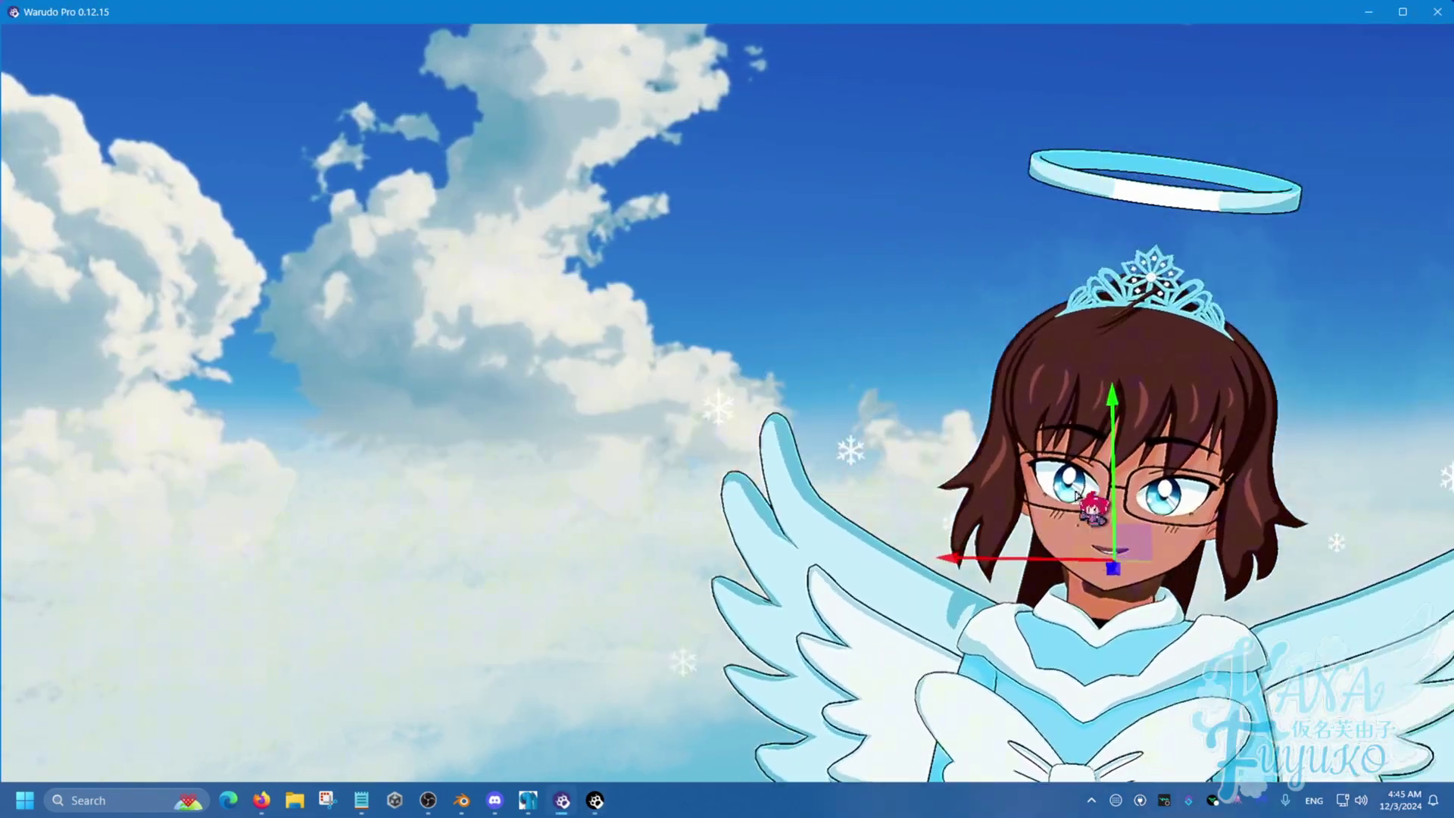
{"action": "left_click_drag", "start_coordinate": [989, 351], "coordinate": [1000, 191]}
{"action": "left_click_drag", "start_coordinate": [803, 409], "coordinate": [875, 416]}
{"action": "right_click_drag", "start_coordinate": [875, 419], "coordinate": [1045, 362]}
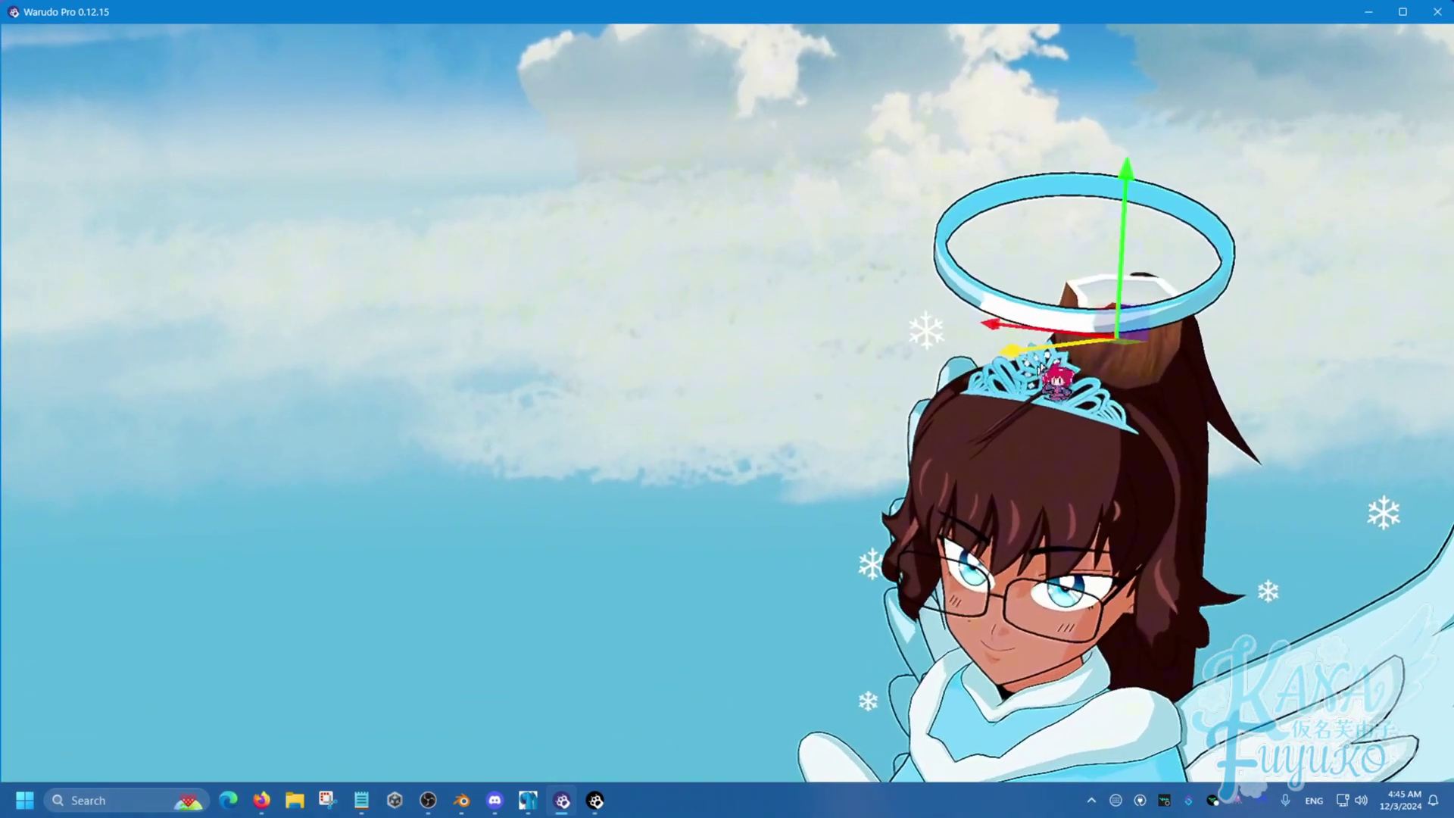
{"action": "right_click_drag", "start_coordinate": [921, 394], "coordinate": [594, 770]}
{"action": "left_click", "coordinate": [596, 801]}
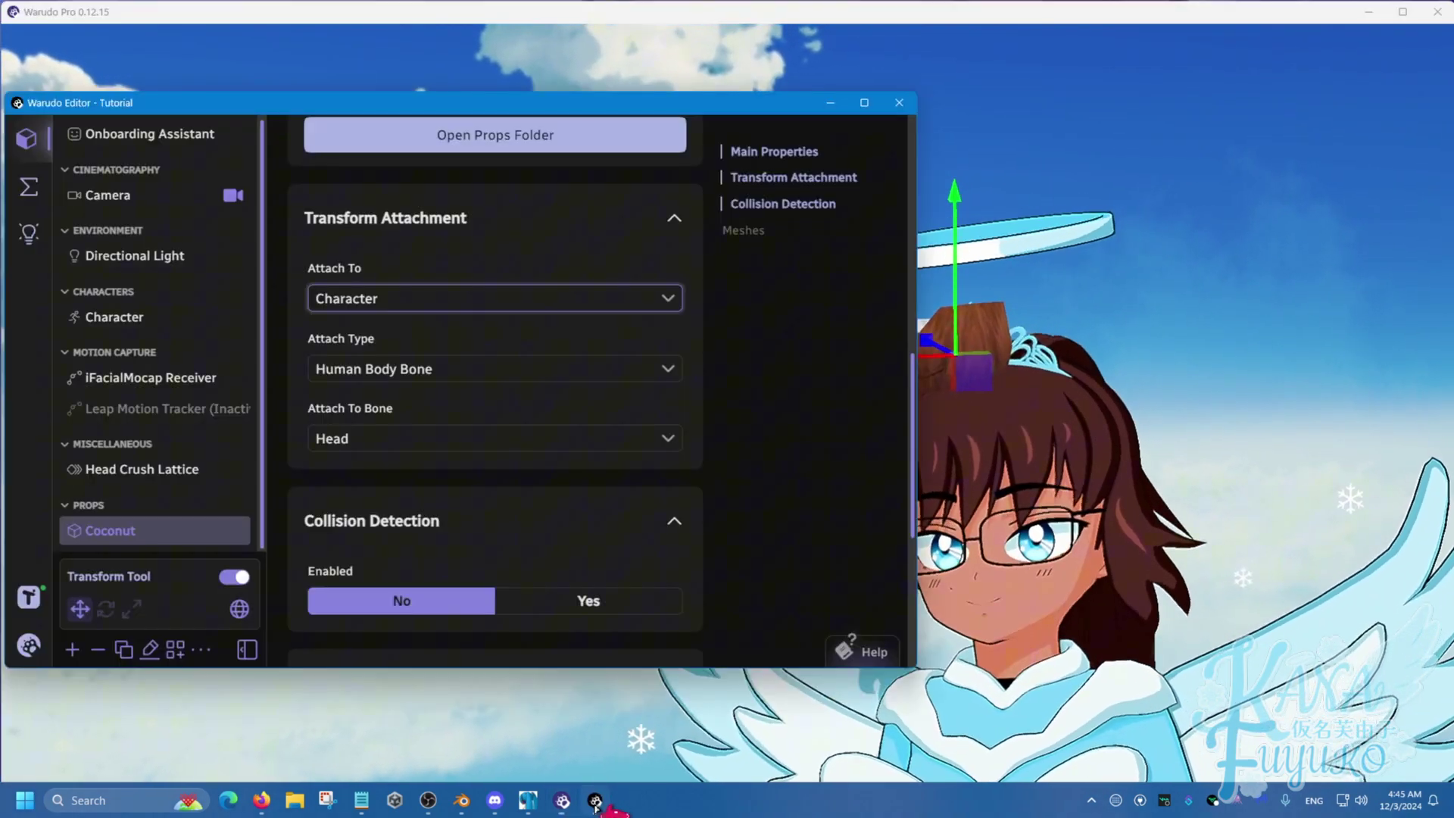
{"action": "scroll", "coordinate": [469, 401], "scroll_direction": "up", "scroll_amount": 3}
{"action": "scroll", "coordinate": [469, 400], "scroll_direction": "up", "scroll_amount": 5}
Step: Switch the Coconut prop off and place a Sequence node in the Head Crush Redeem graph
{"action": "left_click", "coordinate": [394, 247]}
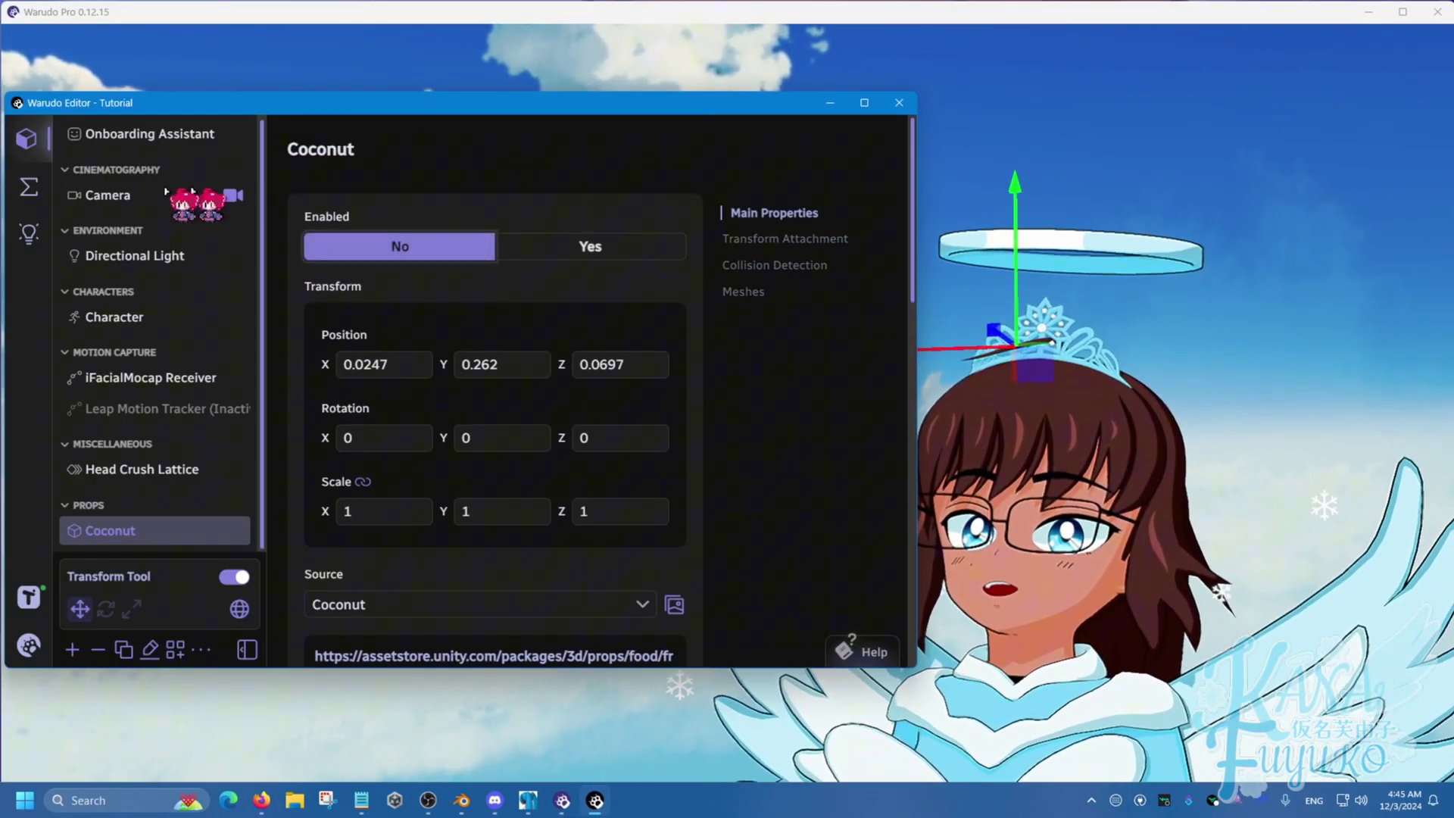
{"action": "left_click", "coordinate": [28, 186]}
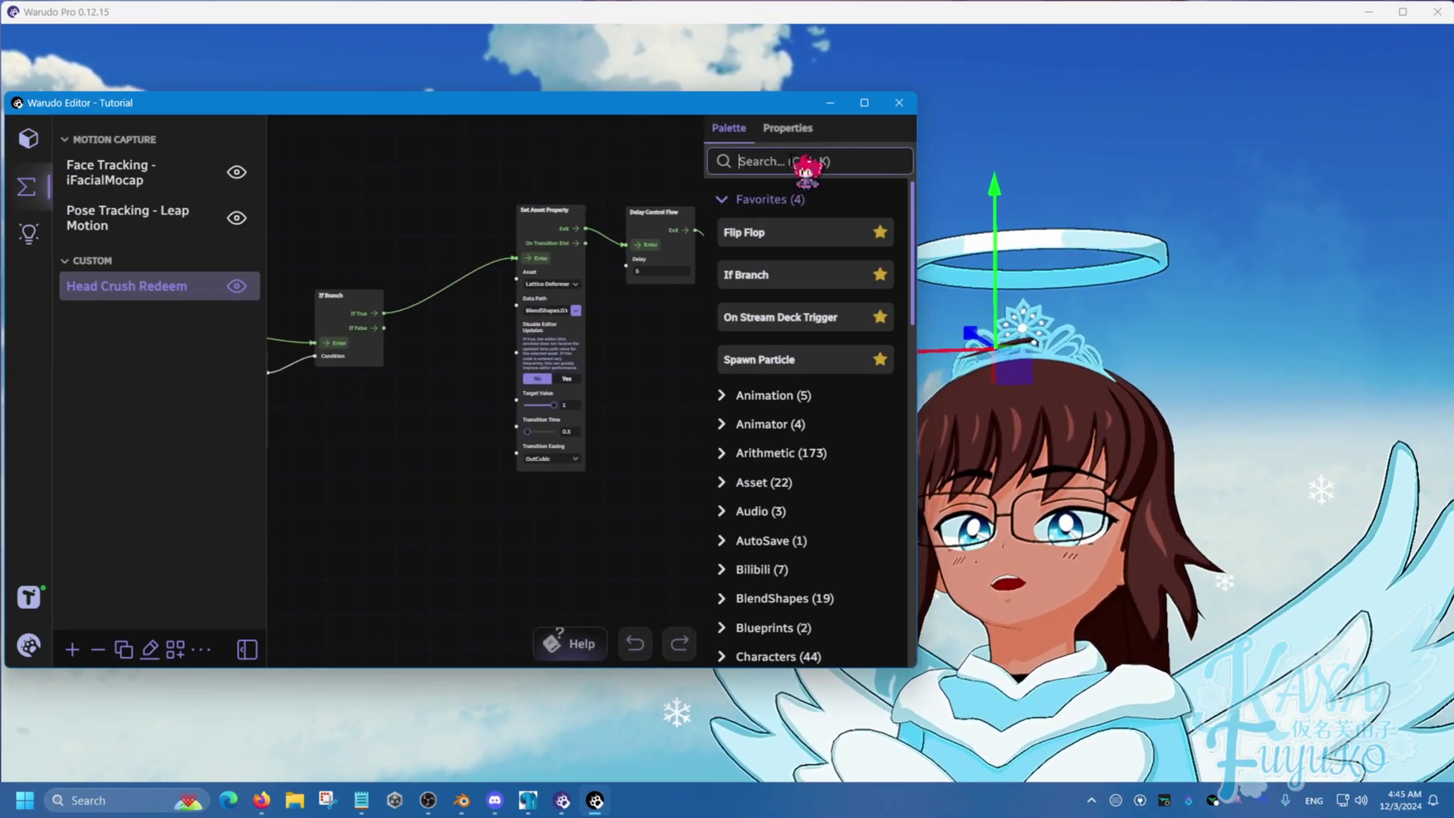
{"action": "type", "text": "seq"}
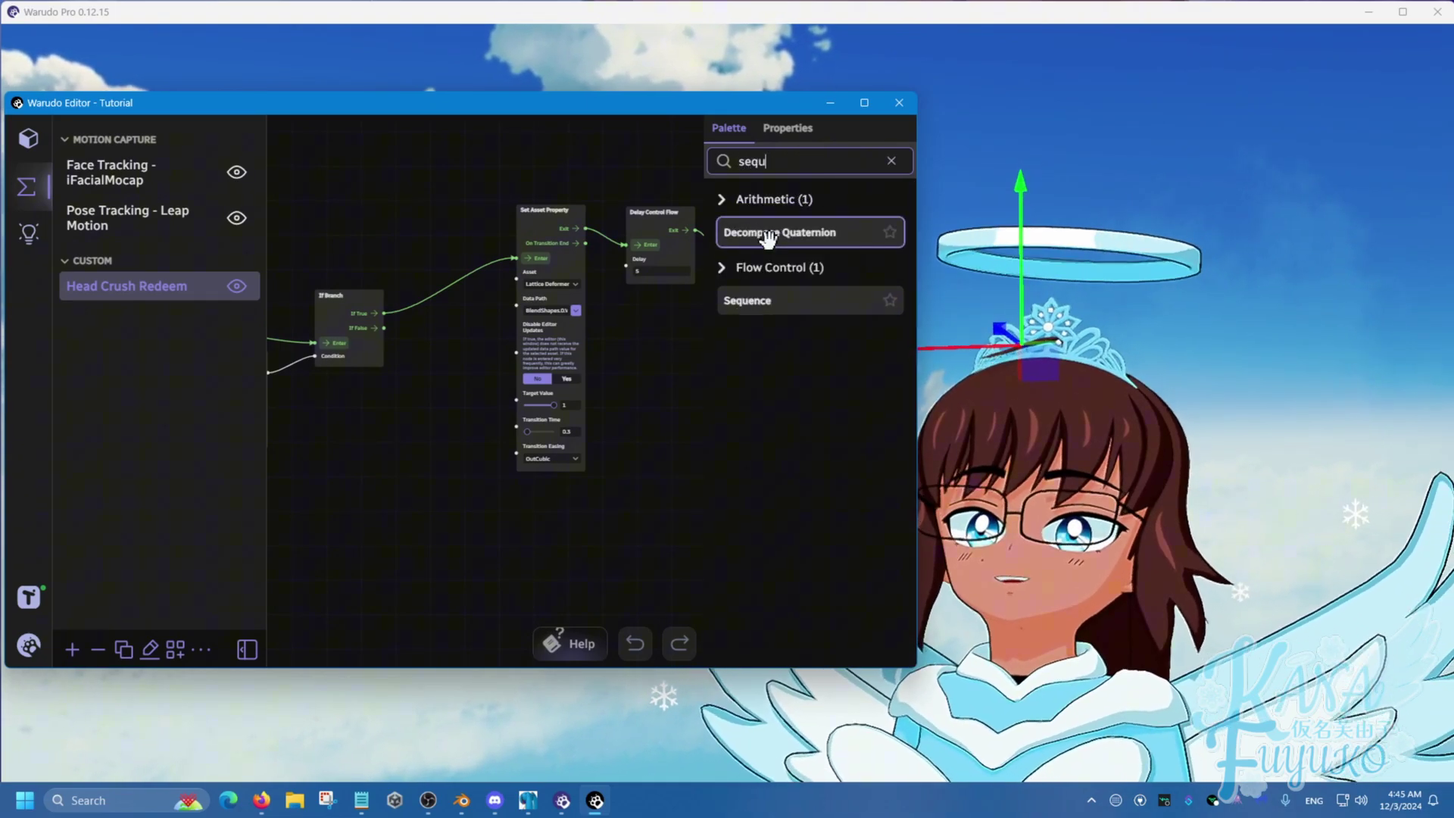
{"action": "type", "text": "u"}
{"action": "left_click_drag", "start_coordinate": [773, 303], "coordinate": [430, 293]}
Step: Wire If True into the Sequence's Enter and its Exit 1 into Set Asset Property
{"action": "scroll", "coordinate": [453, 447], "scroll_direction": "up", "scroll_amount": 1}
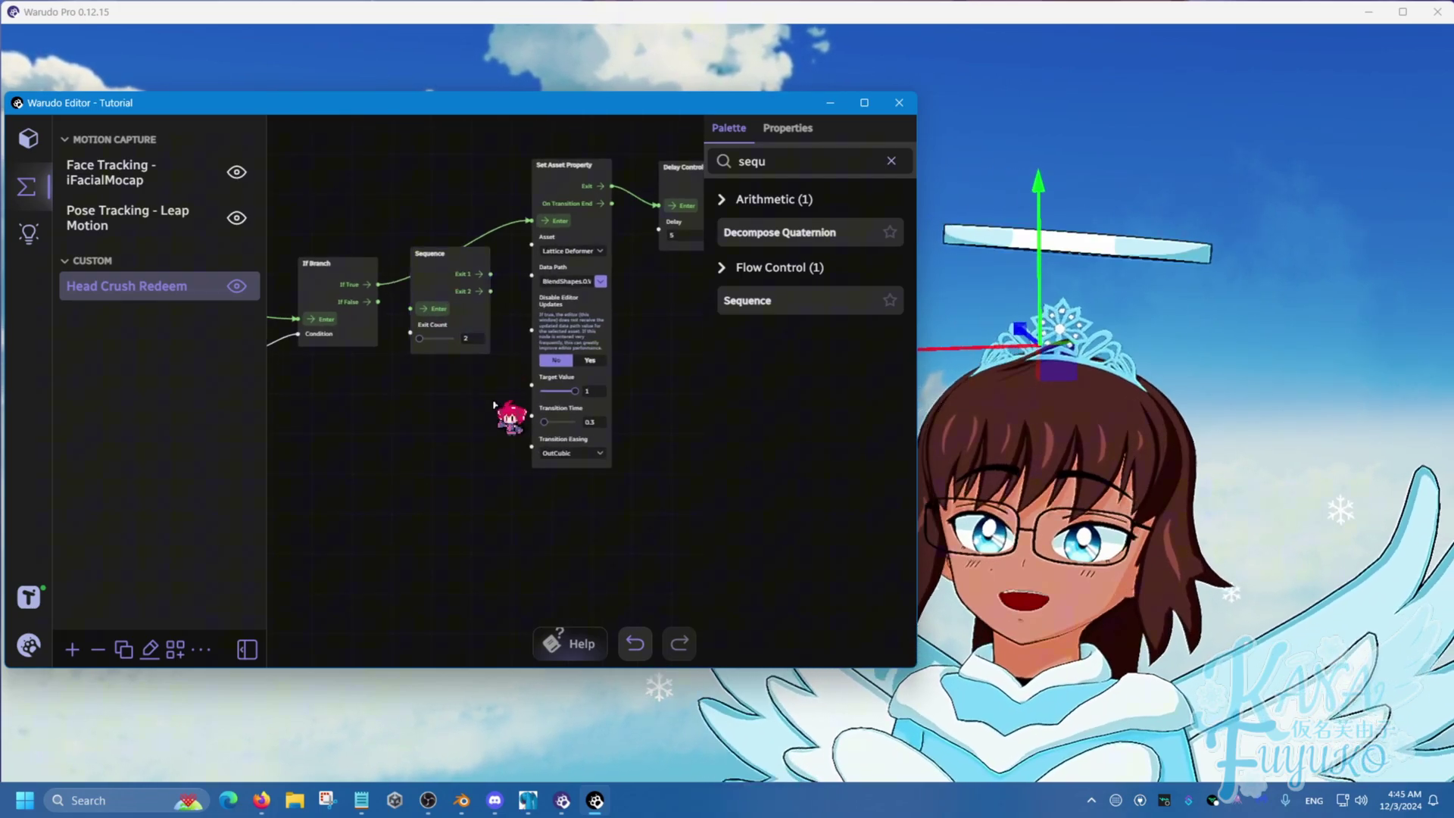
{"action": "left_click_drag", "start_coordinate": [530, 218], "coordinate": [428, 318]}
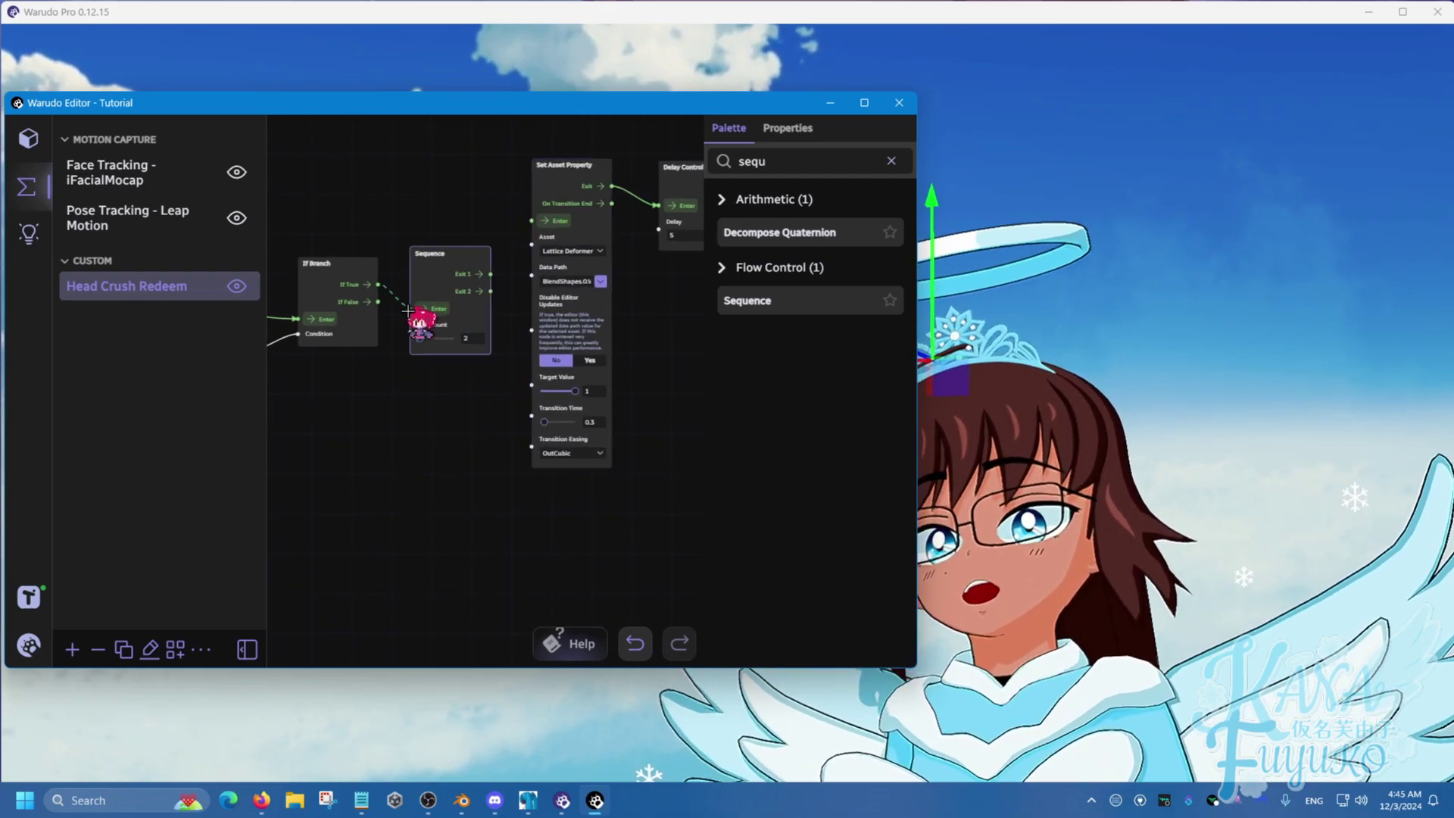
{"action": "left_click_drag", "start_coordinate": [489, 274], "coordinate": [538, 220]}
{"action": "left_click_drag", "start_coordinate": [510, 487], "coordinate": [369, 481]}
{"action": "scroll", "coordinate": [369, 482], "scroll_direction": "down", "scroll_amount": 1}
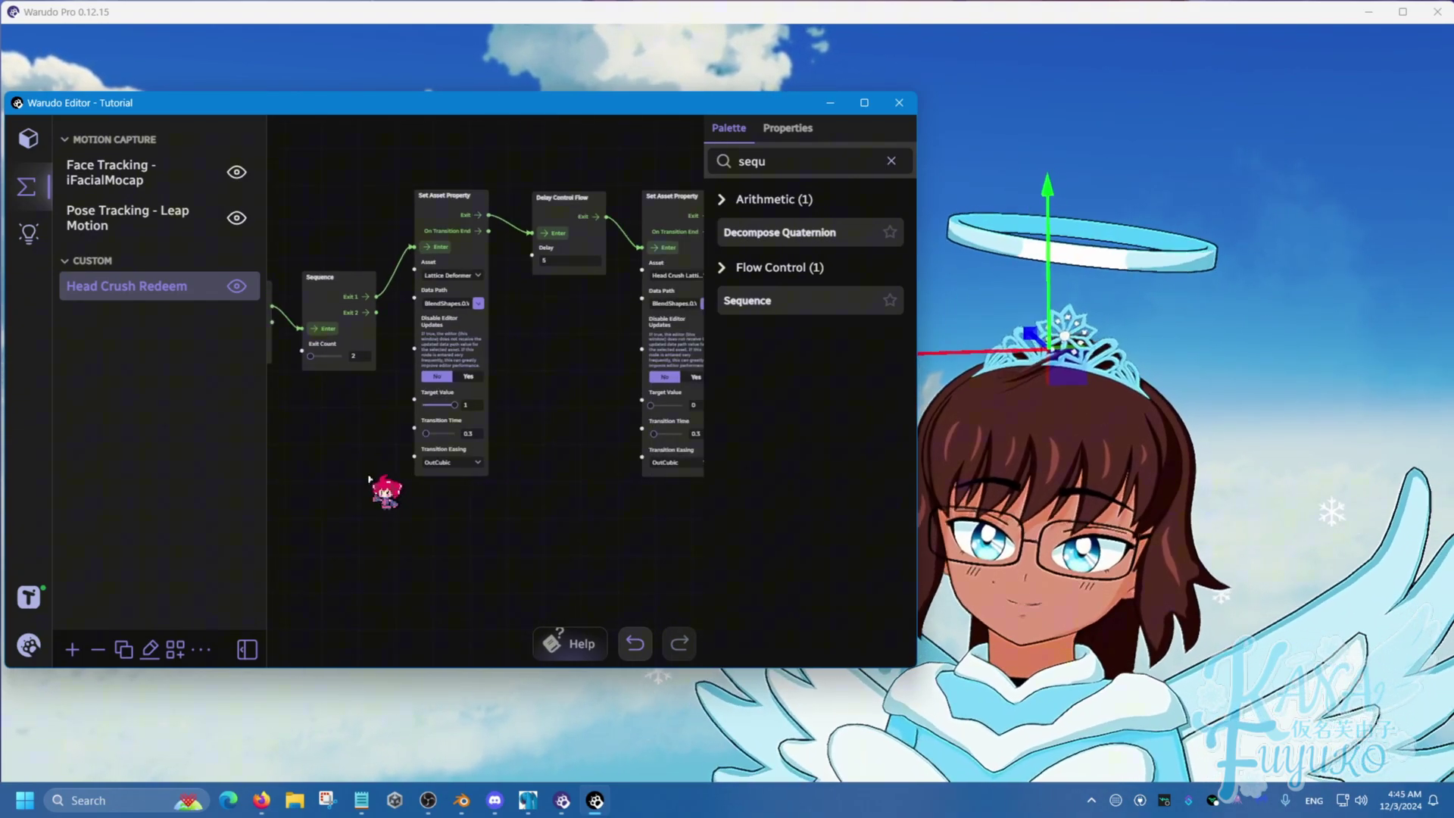
{"action": "scroll", "coordinate": [369, 479], "scroll_direction": "down", "scroll_amount": 1}
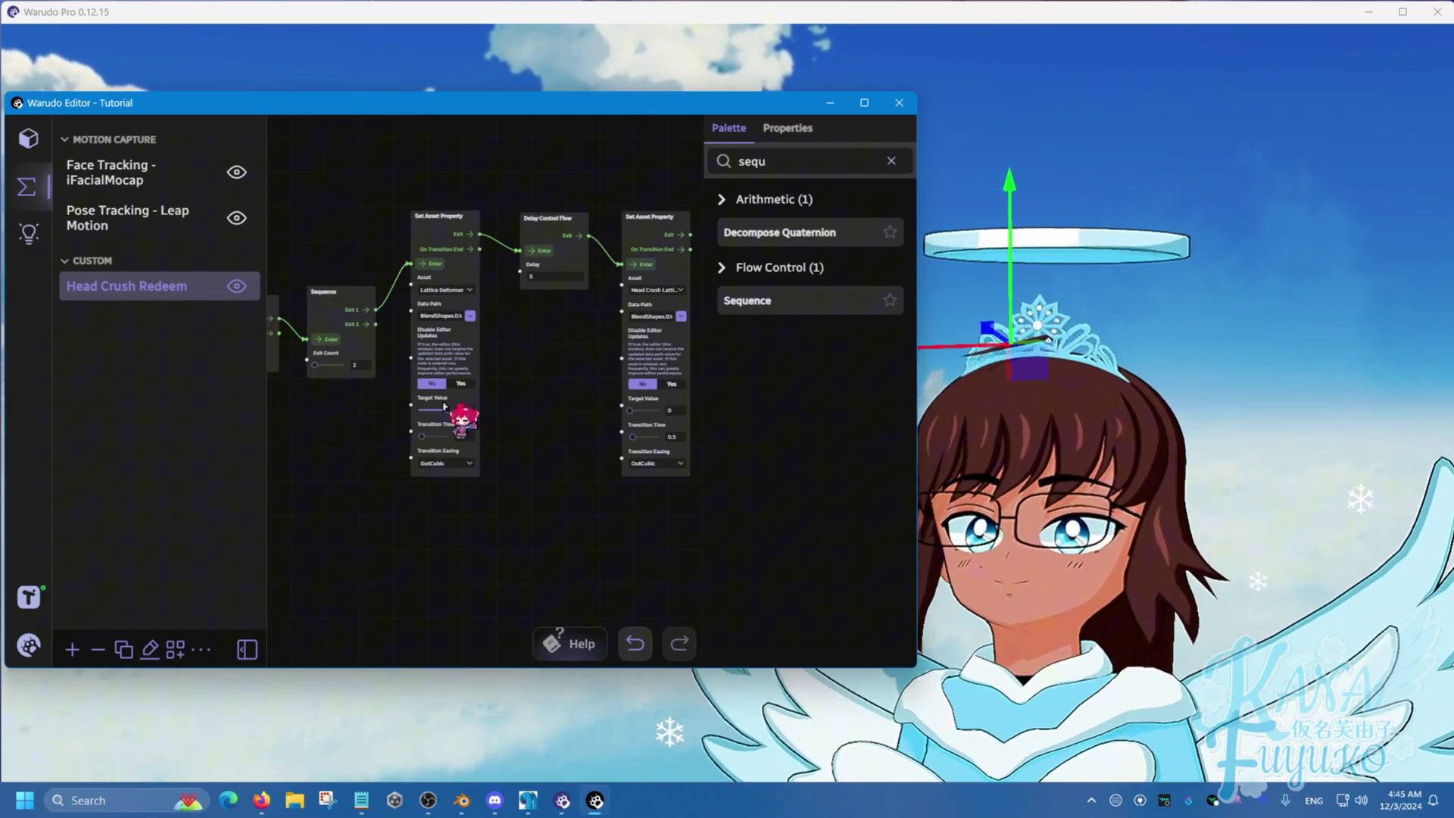
Step: Add a third Set Asset Property node from the Palette, with Asset Coconut and Data Path Enabled
{"action": "left_click", "coordinate": [799, 162]}
{"action": "type", "text": "set"}
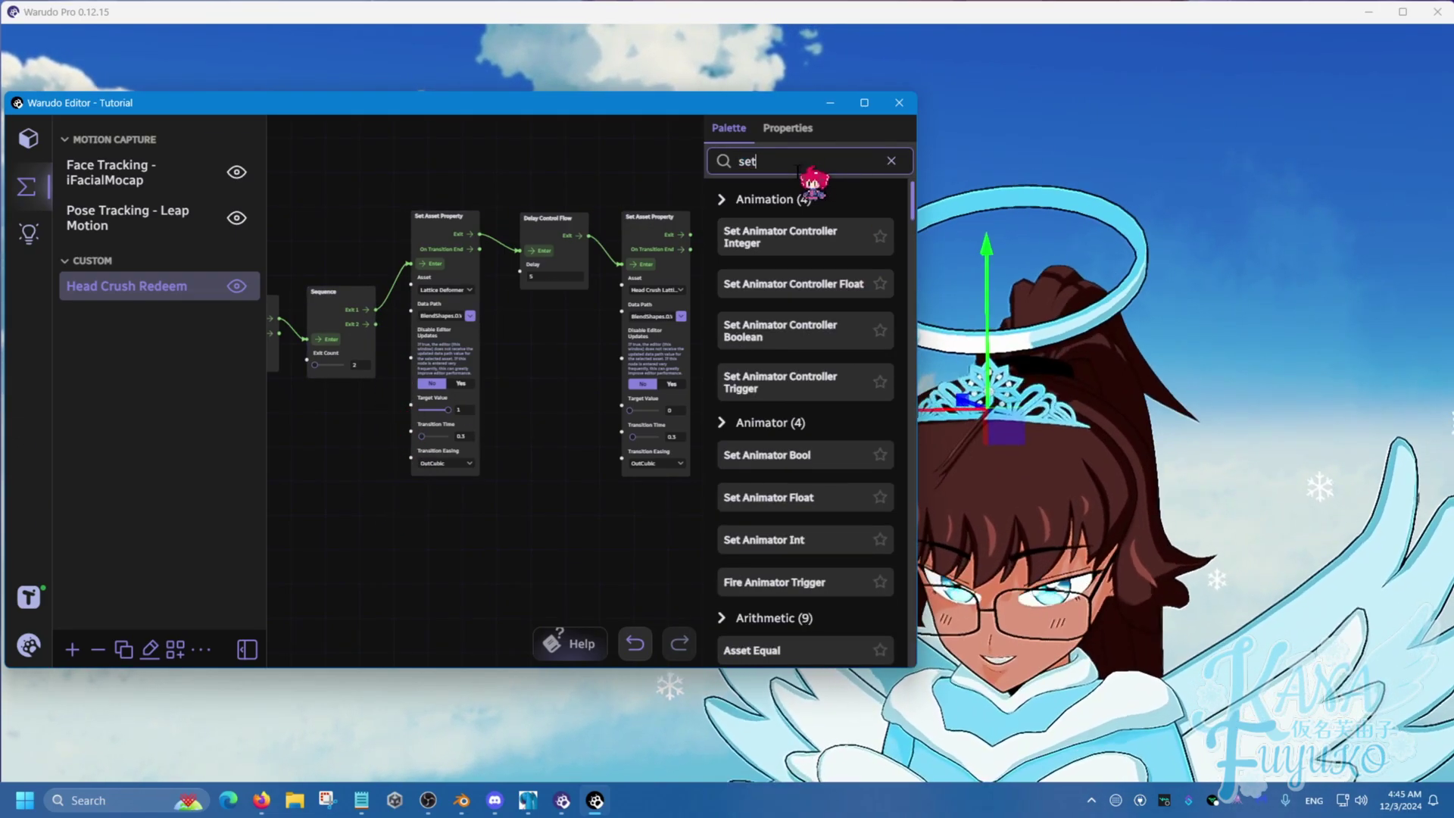
{"action": "type", "text": " asset pro"}
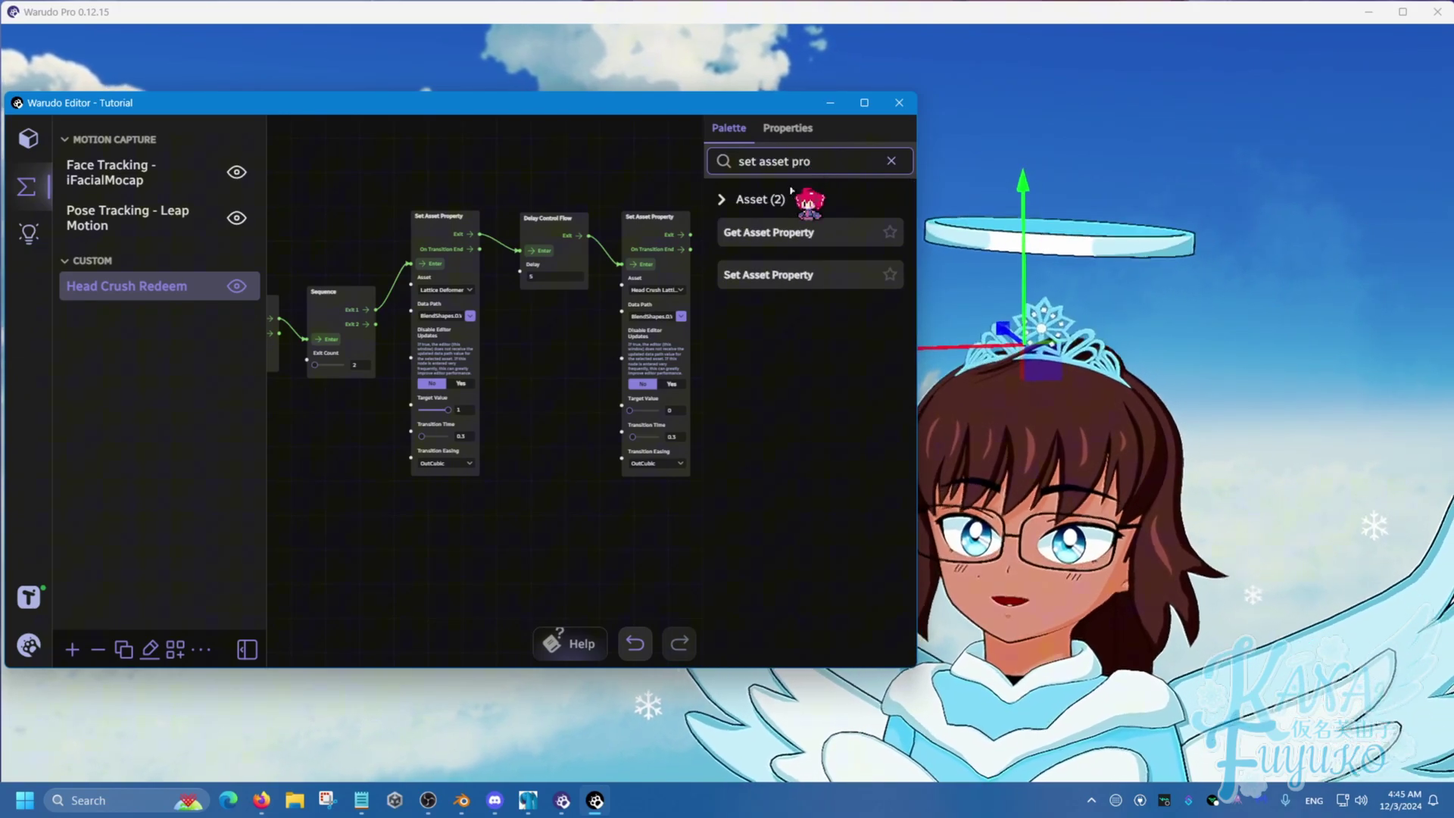
{"action": "left_click_drag", "start_coordinate": [744, 266], "coordinate": [421, 503]}
{"action": "left_click", "coordinate": [484, 475]}
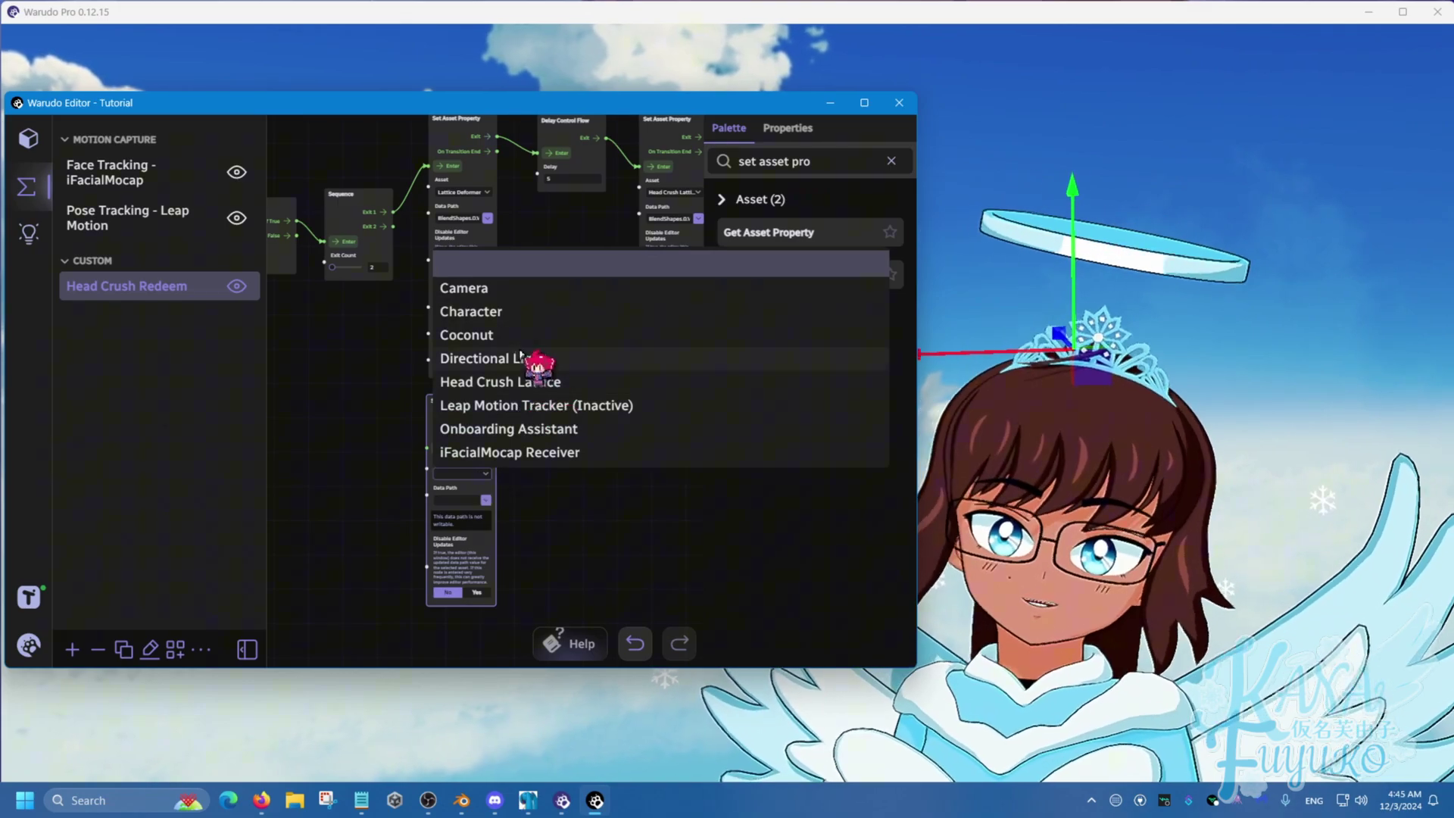
{"action": "left_click", "coordinate": [519, 335]}
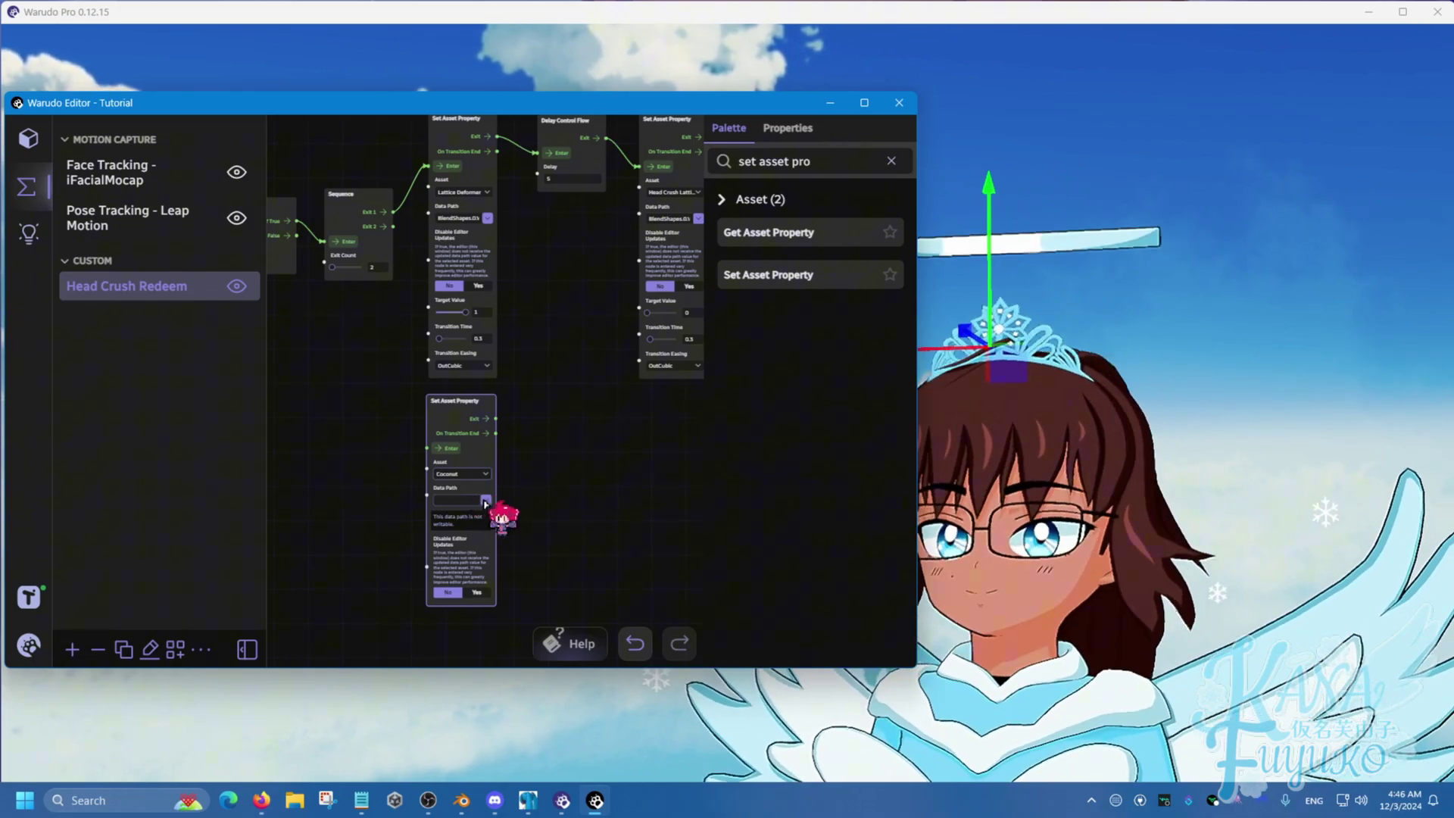
{"action": "left_click", "coordinate": [486, 503]}
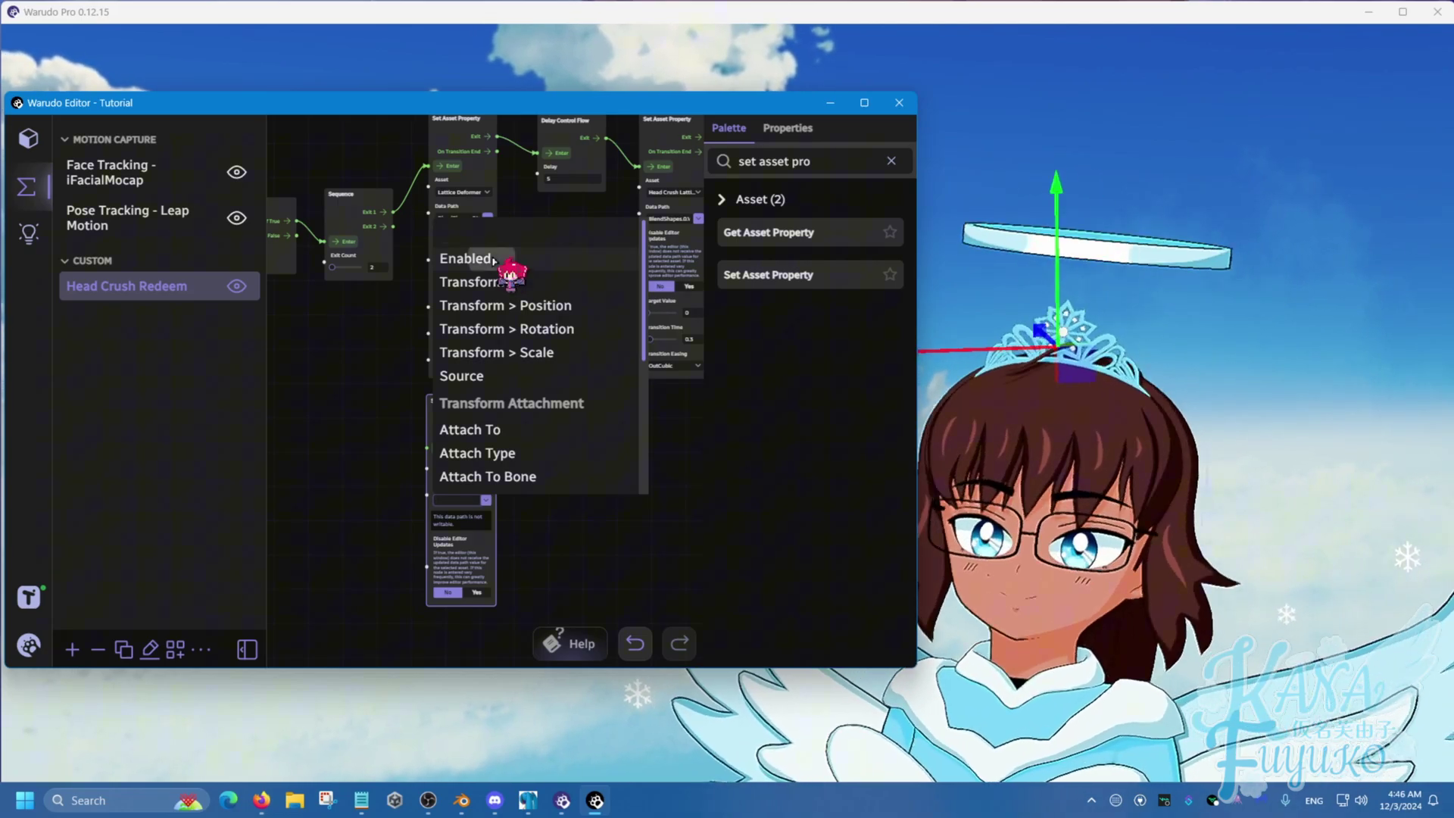
{"action": "left_click", "coordinate": [485, 259]}
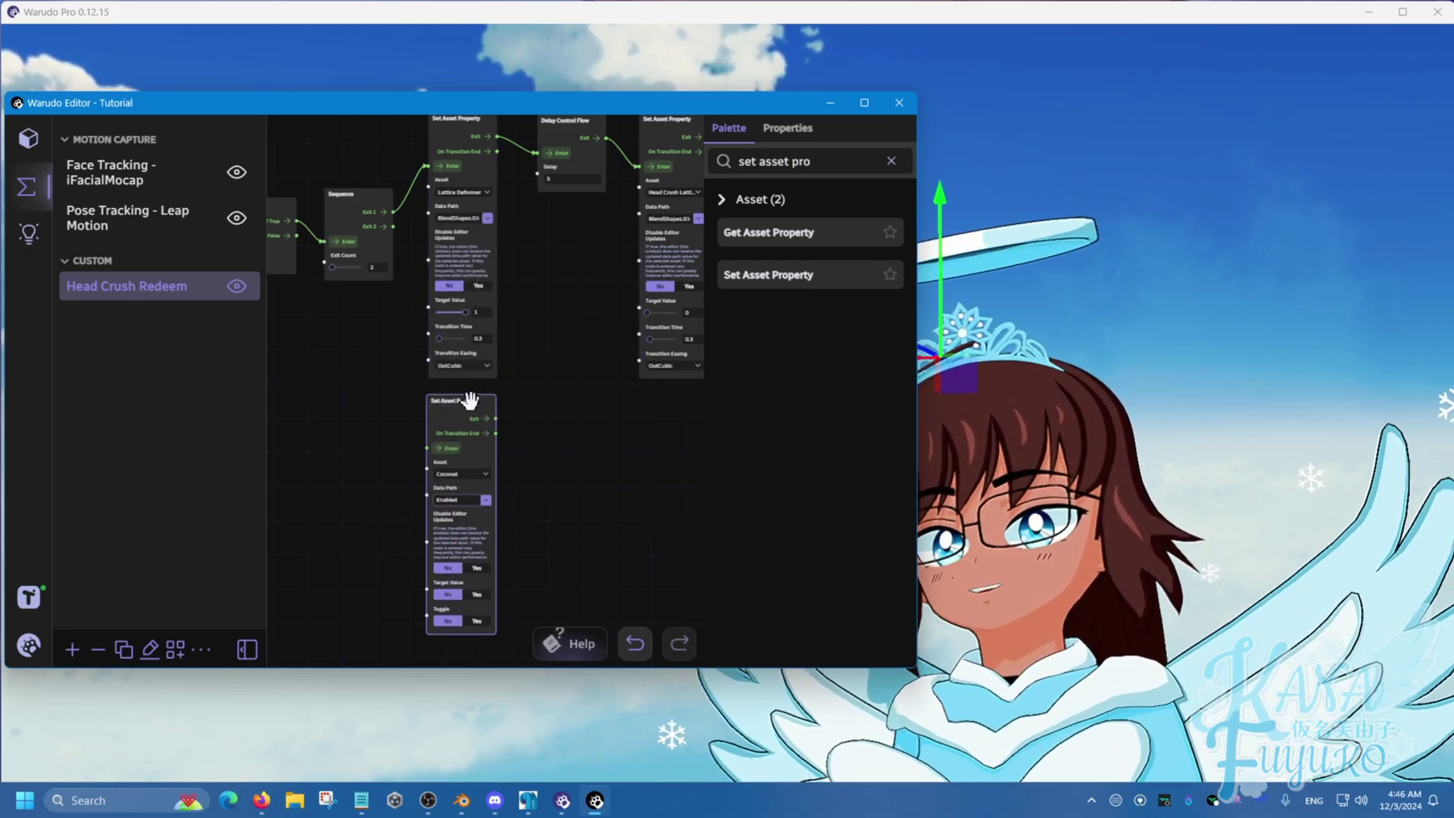
Step: Duplicate the Coconut Set Asset Property node and the Delay Control Flow node
{"action": "key", "text": "ctrl+v"}
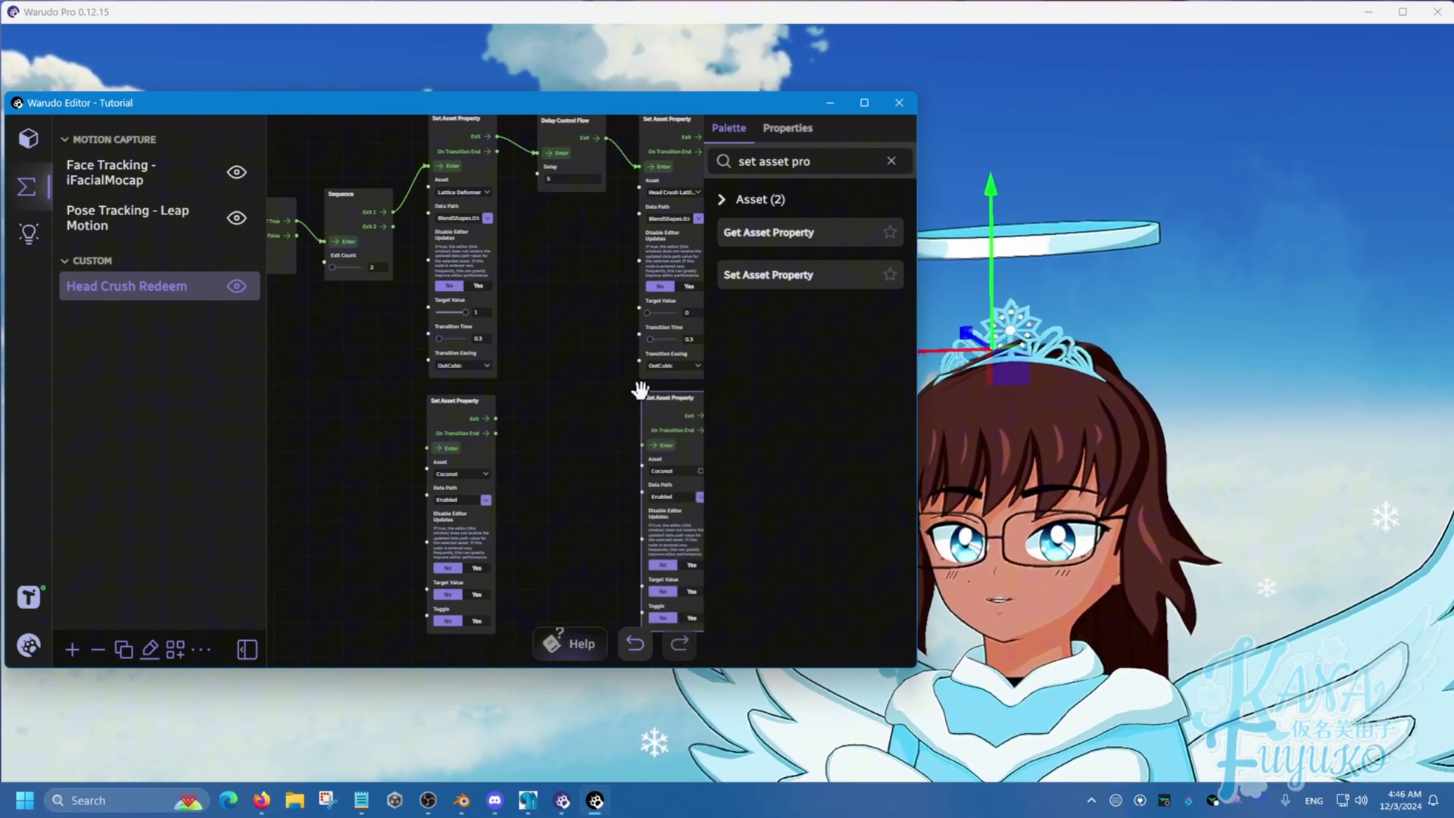
{"action": "left_click_drag", "start_coordinate": [567, 198], "coordinate": [555, 257]}
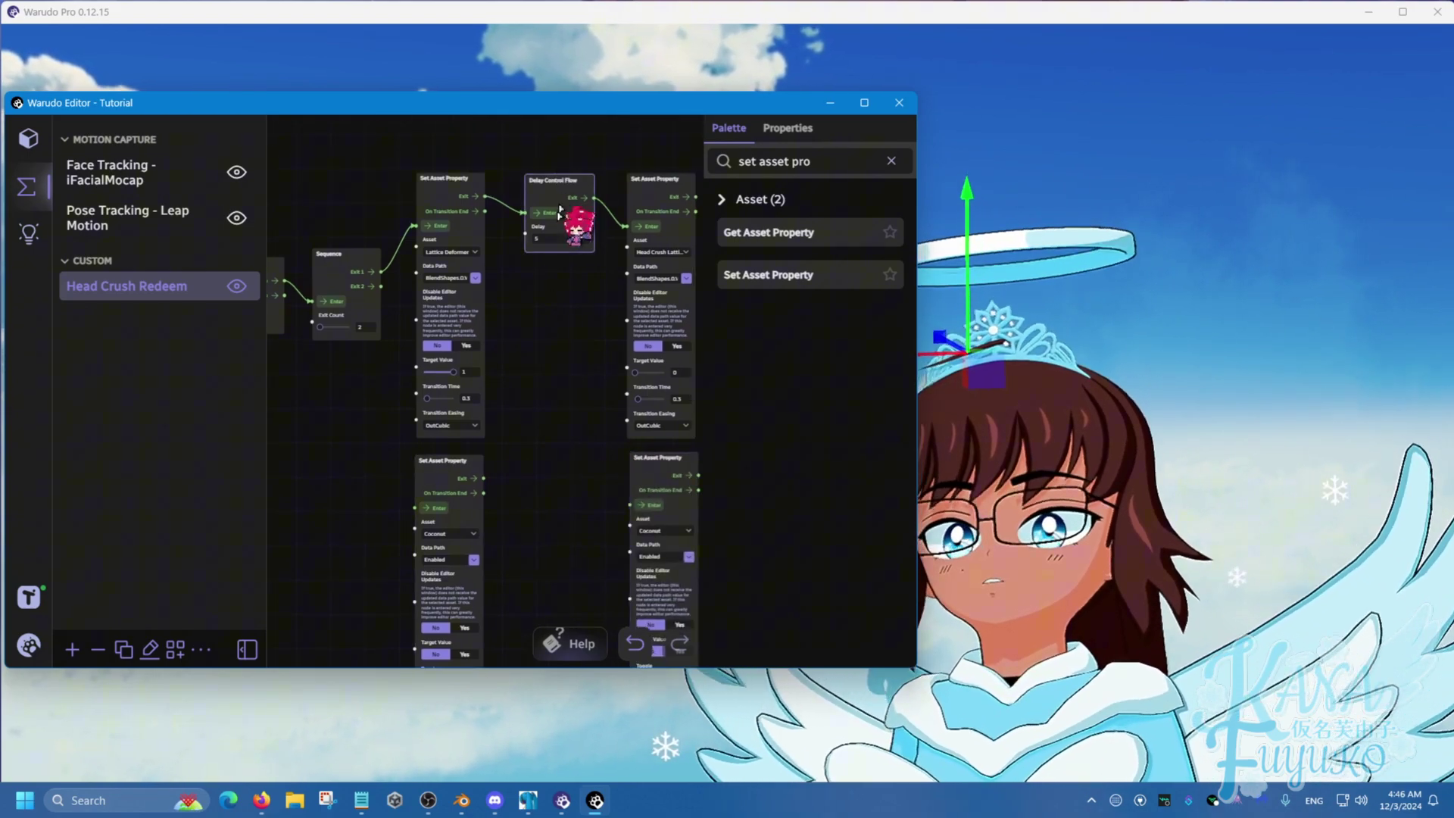
{"action": "key", "text": "ctrl+v"}
{"action": "scroll", "coordinate": [524, 409], "scroll_direction": "down", "scroll_amount": 1}
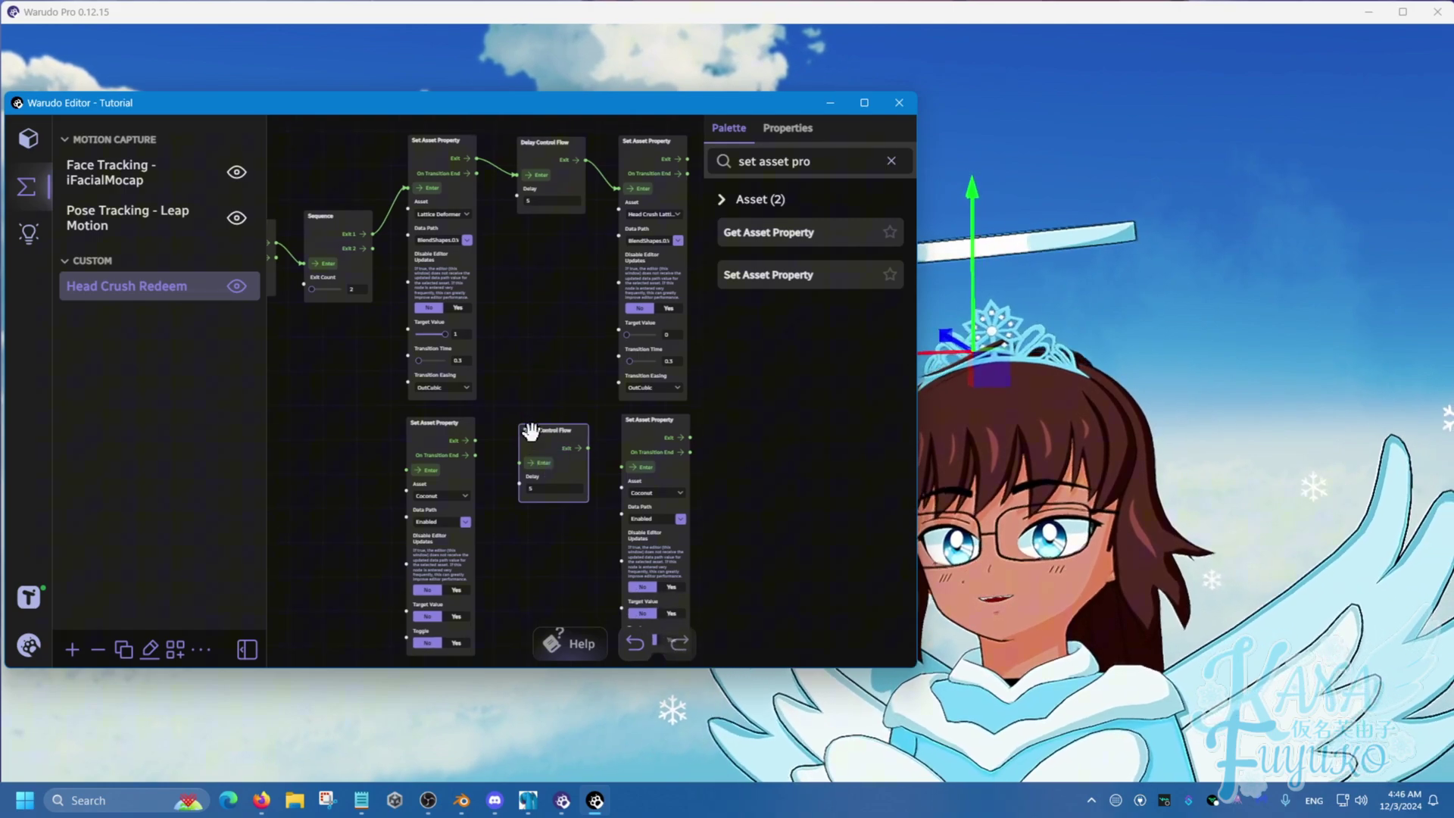
Step: Wire Sequence Exit 2 → Coconut node (target Yes) → Delay → second Coconut node
{"action": "left_click_drag", "start_coordinate": [476, 440], "coordinate": [510, 462]}
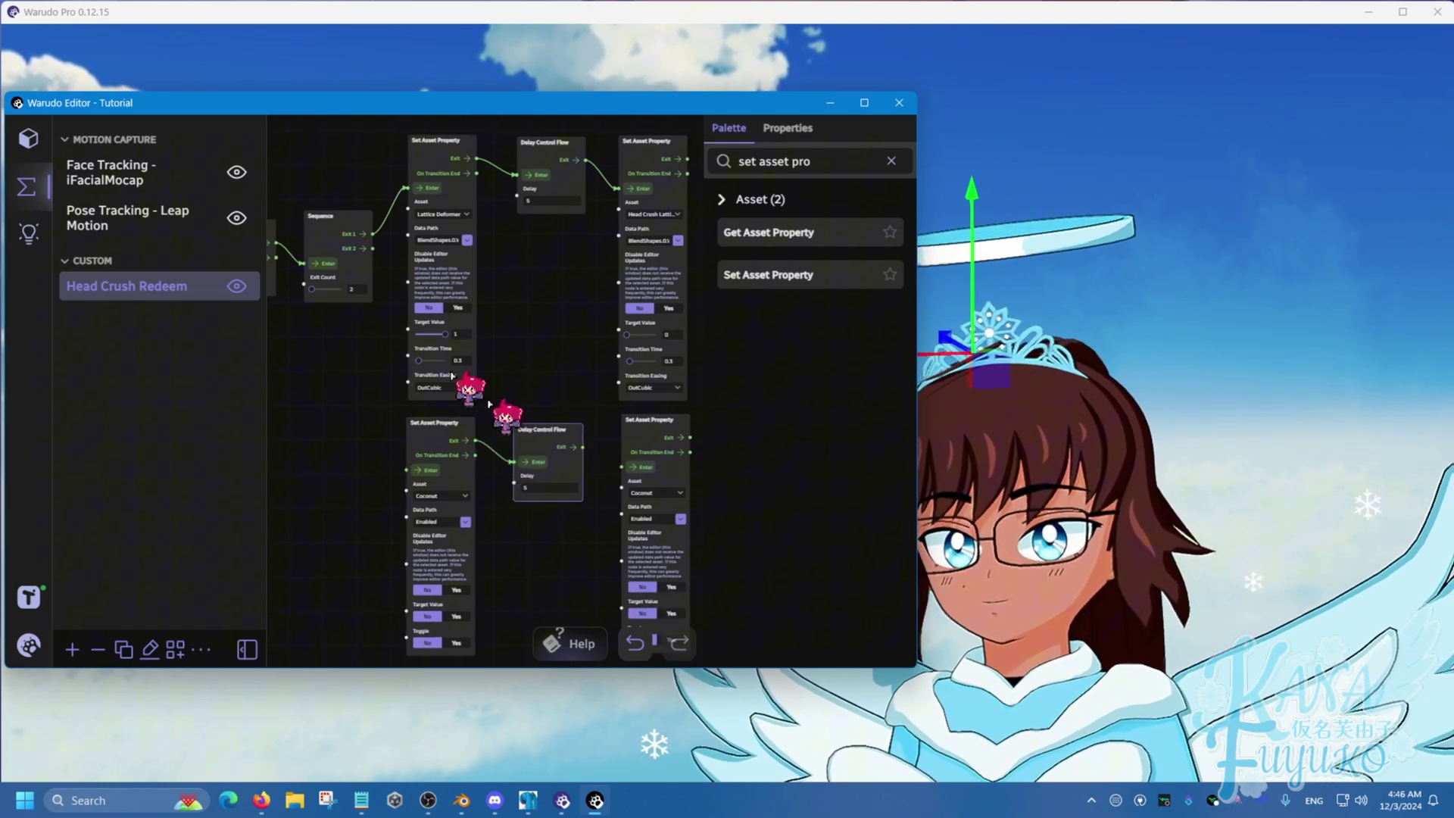
{"action": "left_click_drag", "start_coordinate": [372, 248], "coordinate": [406, 470]}
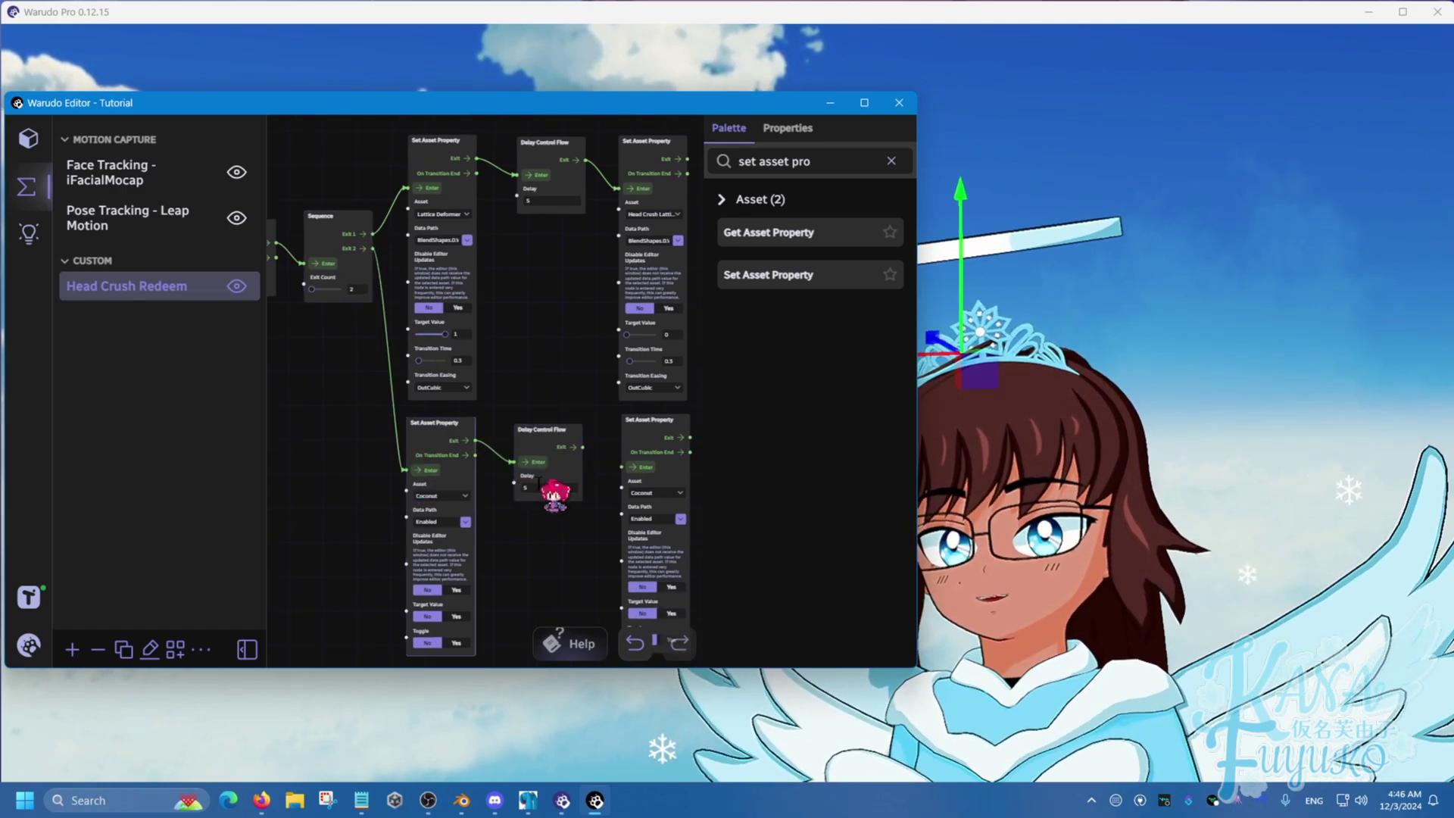
{"action": "left_click_drag", "start_coordinate": [583, 446], "coordinate": [622, 467]}
{"action": "left_click_drag", "start_coordinate": [583, 545], "coordinate": [496, 463]}
{"action": "scroll", "coordinate": [290, 585], "scroll_direction": "up", "scroll_amount": 2}
{"action": "left_click", "coordinate": [387, 524]}
{"action": "left_click", "coordinate": [481, 468]}
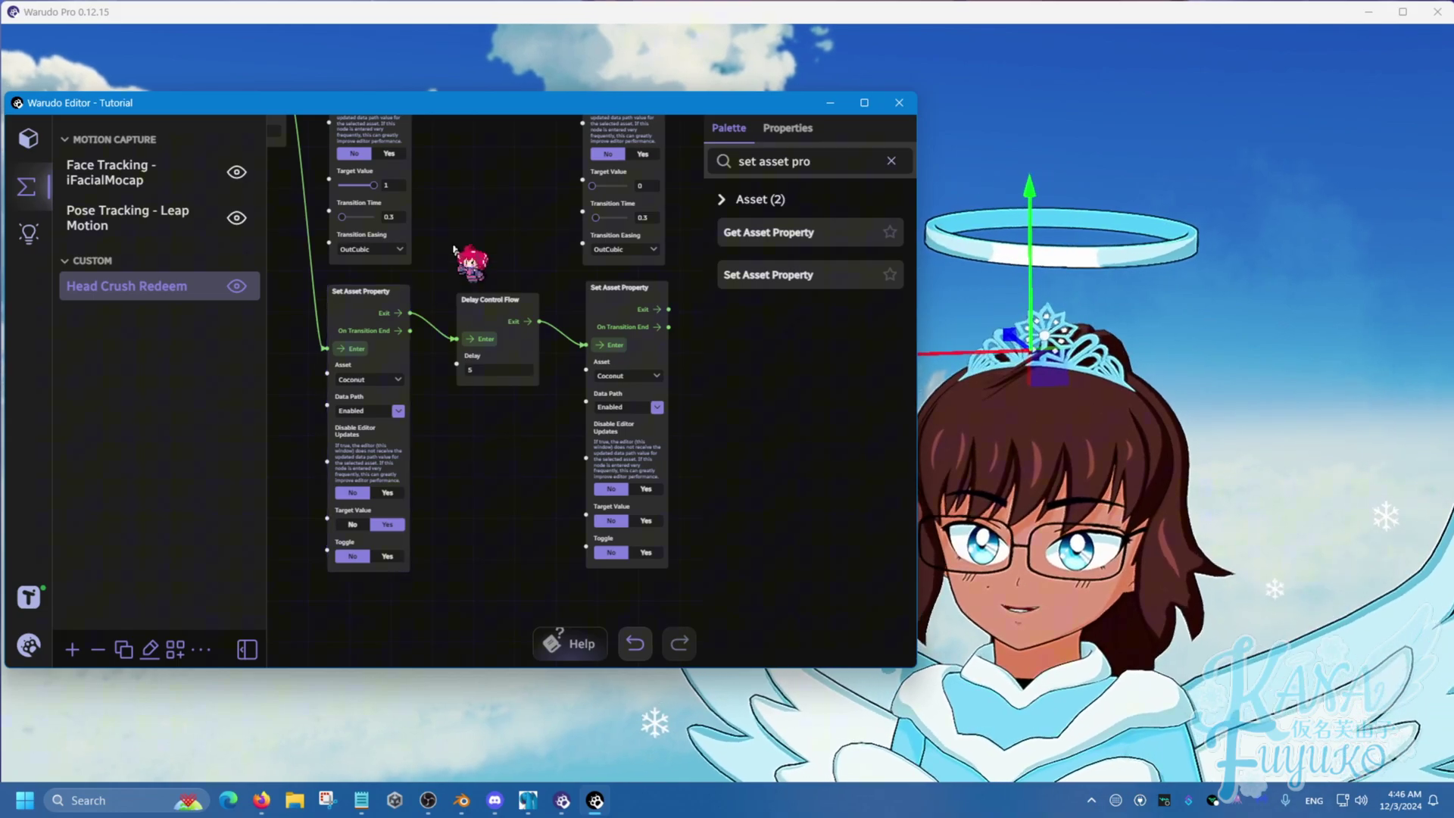
Step: Invoke the Head Crush Redeem flow from the Sequence node's Enter
{"action": "left_click_drag", "start_coordinate": [455, 248], "coordinate": [595, 411]}
{"action": "scroll", "coordinate": [593, 410], "scroll_direction": "down", "scroll_amount": 2}
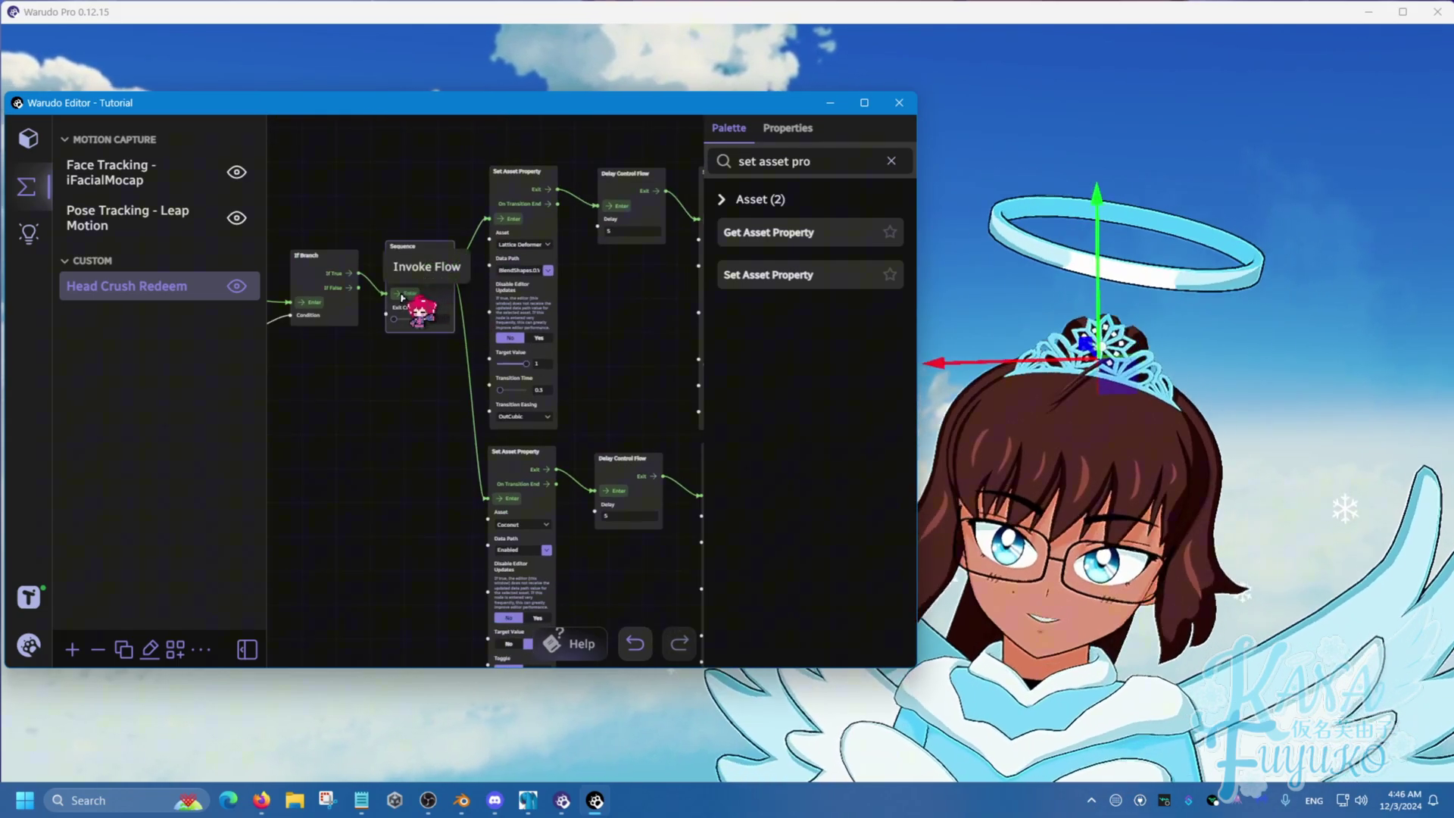
{"action": "left_click", "coordinate": [402, 298]}
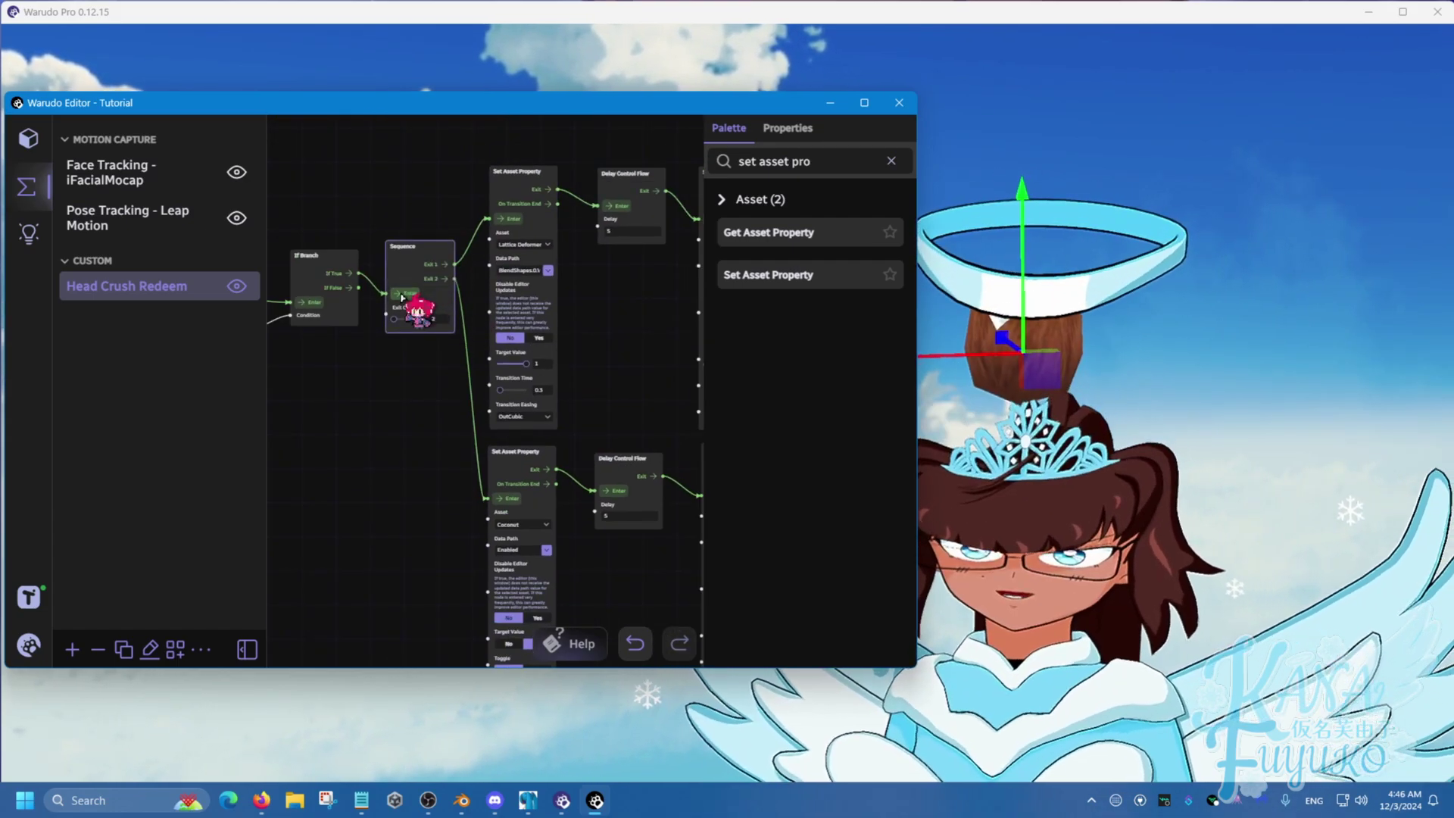
Step: Check the coconut drop in the avatar view, then return to the blueprint editor
{"action": "left_click", "coordinate": [1088, 543]}
{"action": "middle_click_drag", "start_coordinate": [1089, 545], "coordinate": [1126, 525]}
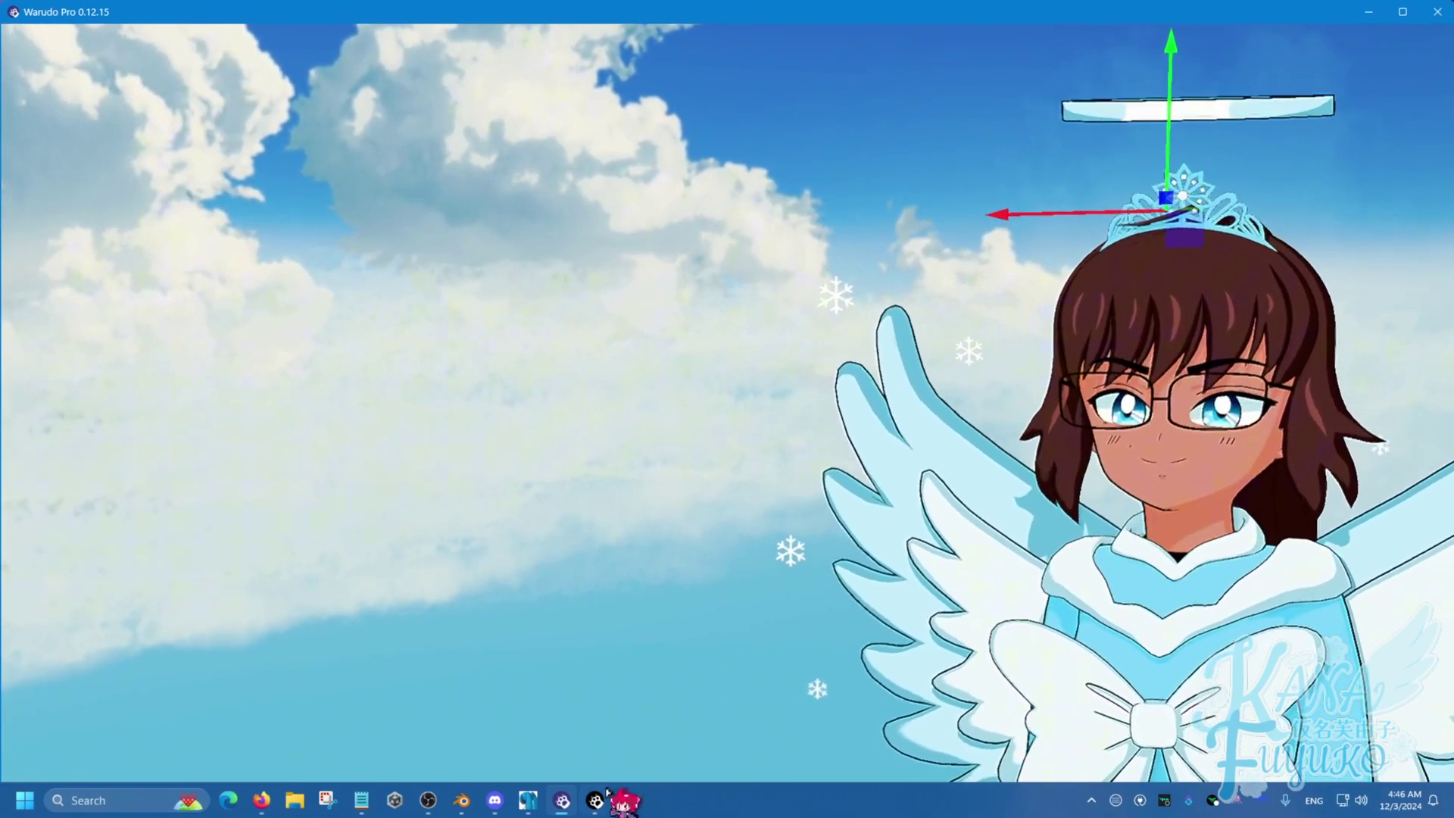
{"action": "left_click", "coordinate": [606, 792]}
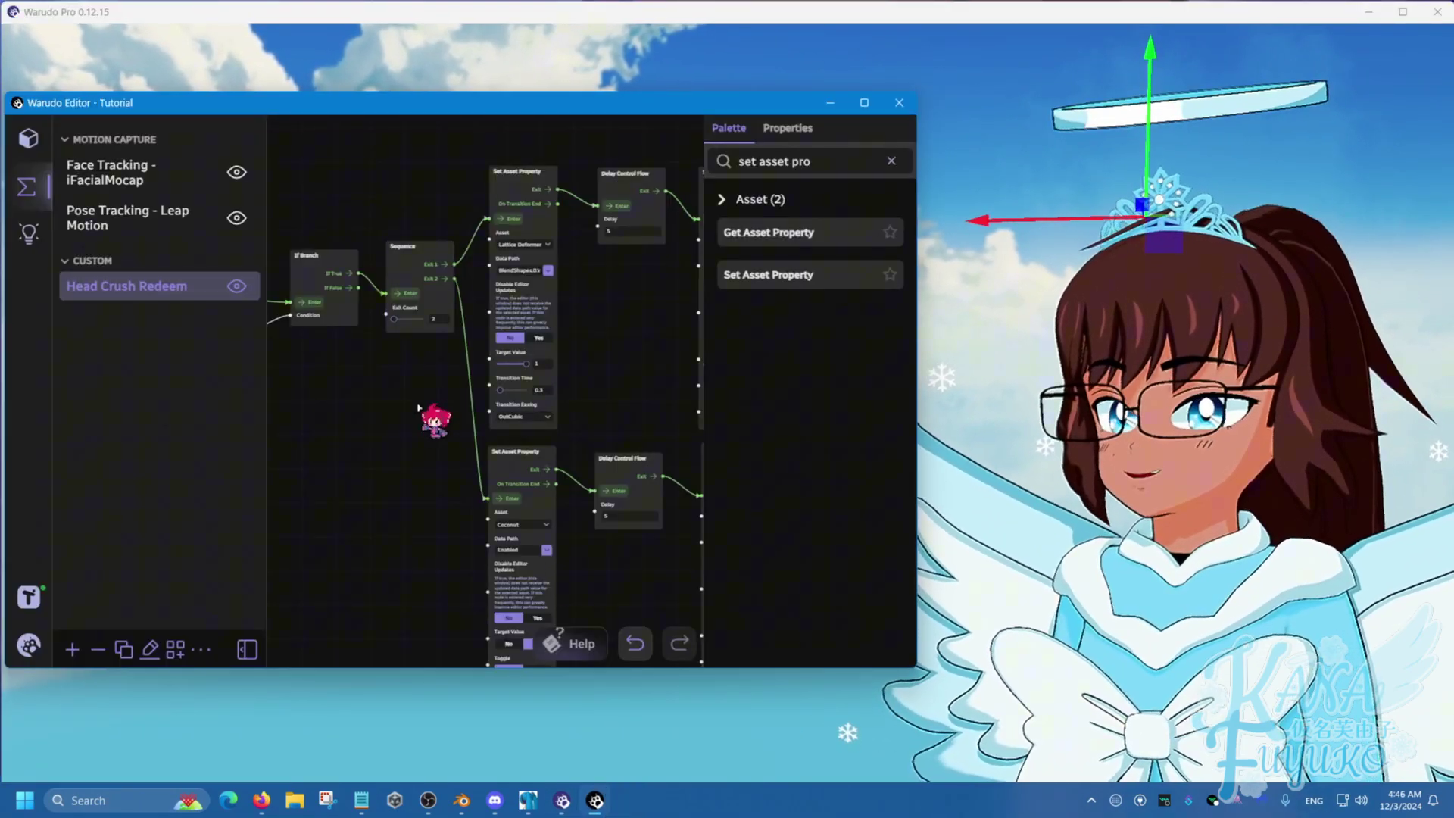
{"action": "scroll", "coordinate": [418, 407], "scroll_direction": "down", "scroll_amount": 5}
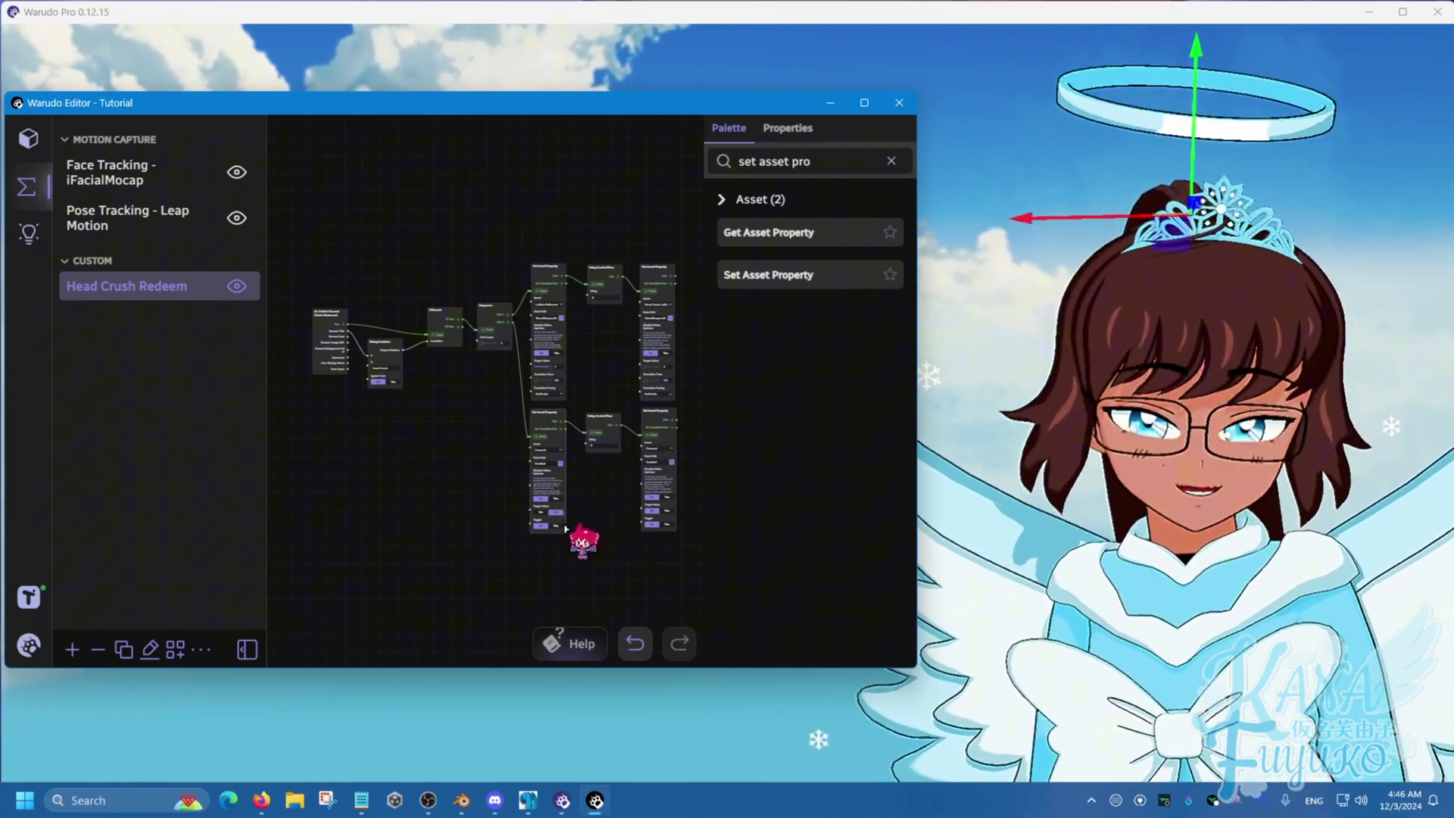
{"action": "scroll", "coordinate": [579, 546], "scroll_direction": "up", "scroll_amount": 1}
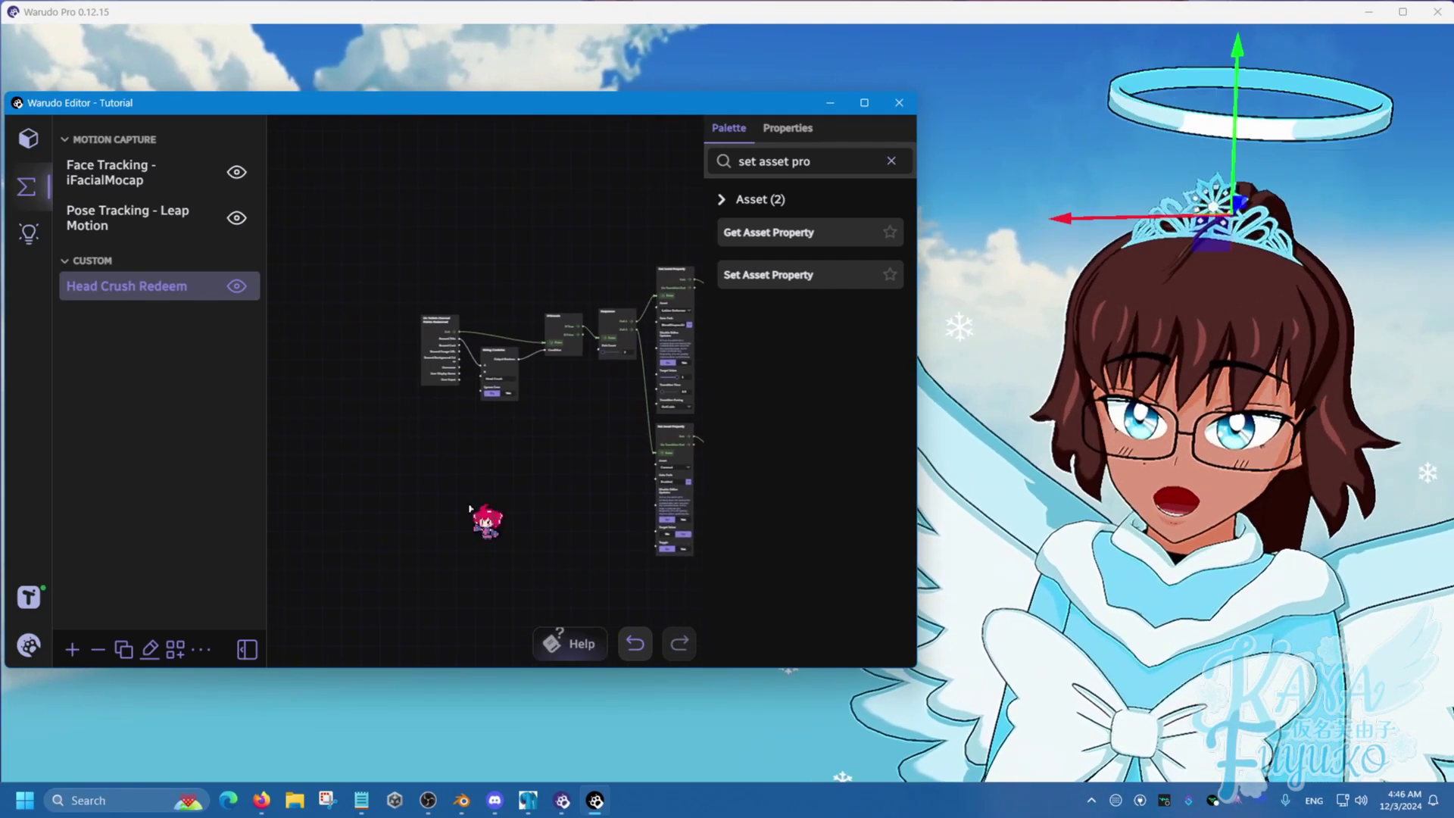
Step: Search the Palette for 'youtu' to list the YouTube nodes
{"action": "scroll", "coordinate": [468, 509], "scroll_direction": "up", "scroll_amount": 3}
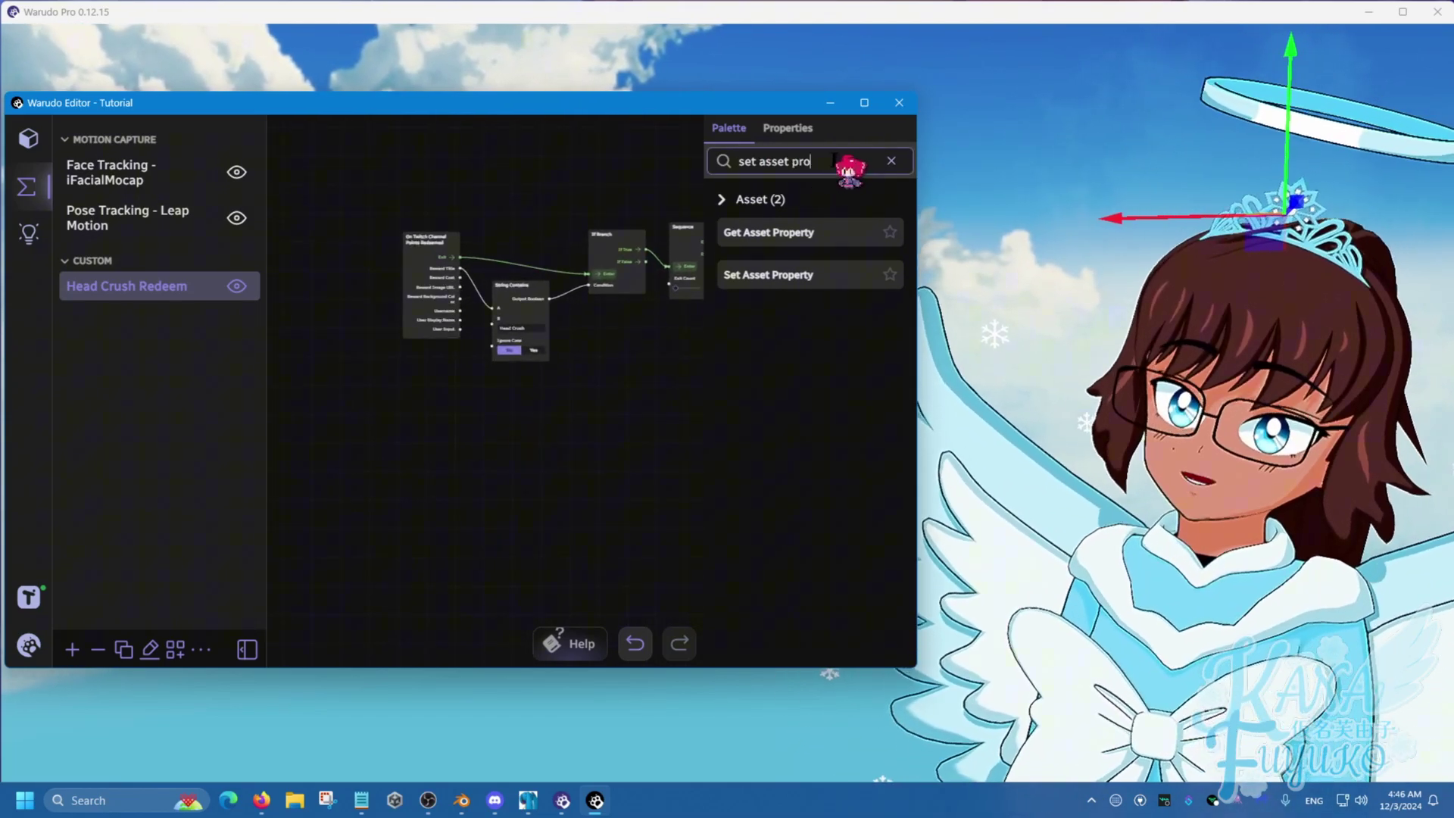
{"action": "left_click_drag", "start_coordinate": [822, 162], "coordinate": [683, 205]}
{"action": "type", "text": "youtub"}
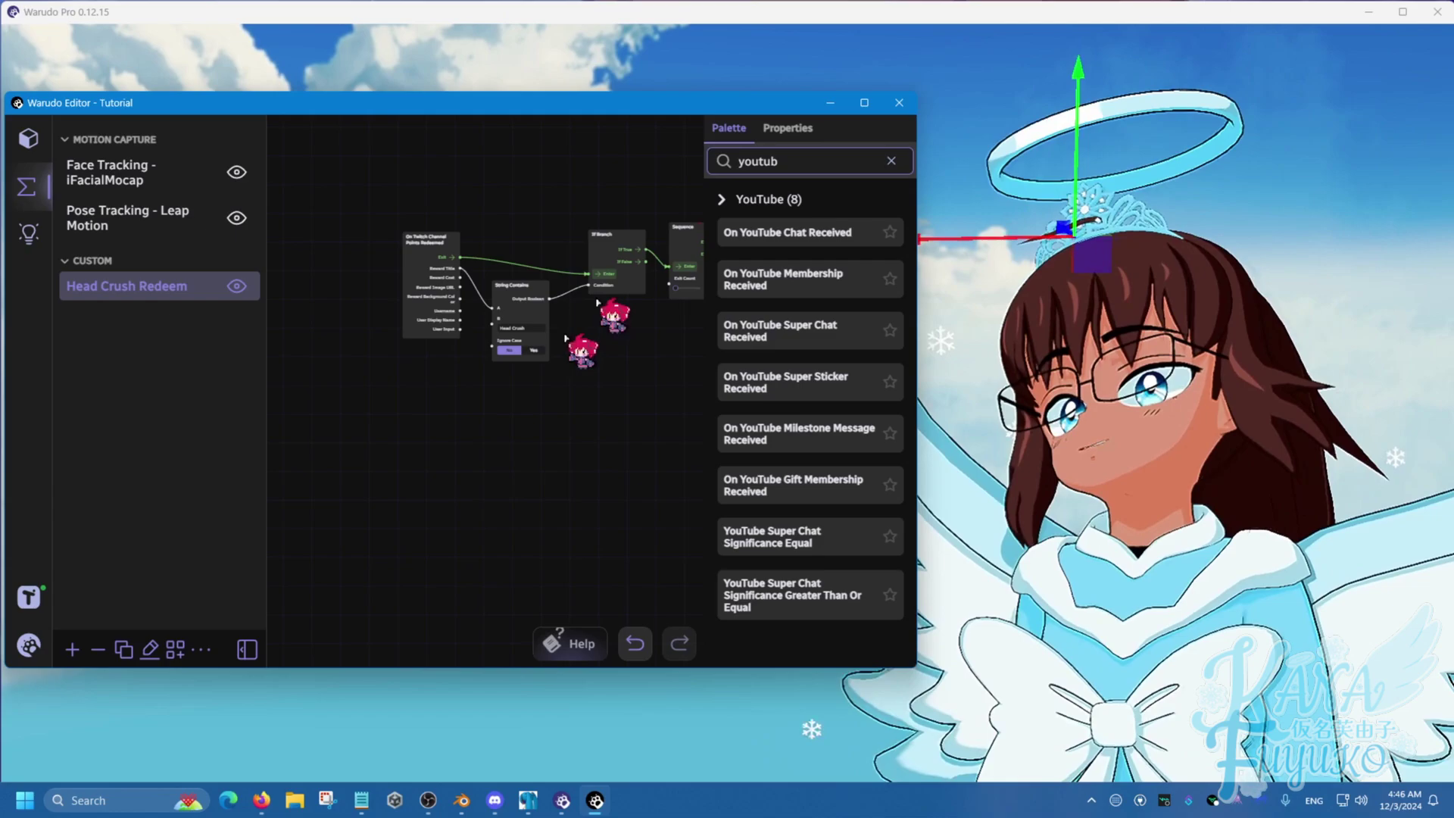
{"action": "left_click", "coordinate": [483, 460]}
{"action": "scroll", "coordinate": [596, 379], "scroll_direction": "up", "scroll_amount": 1}
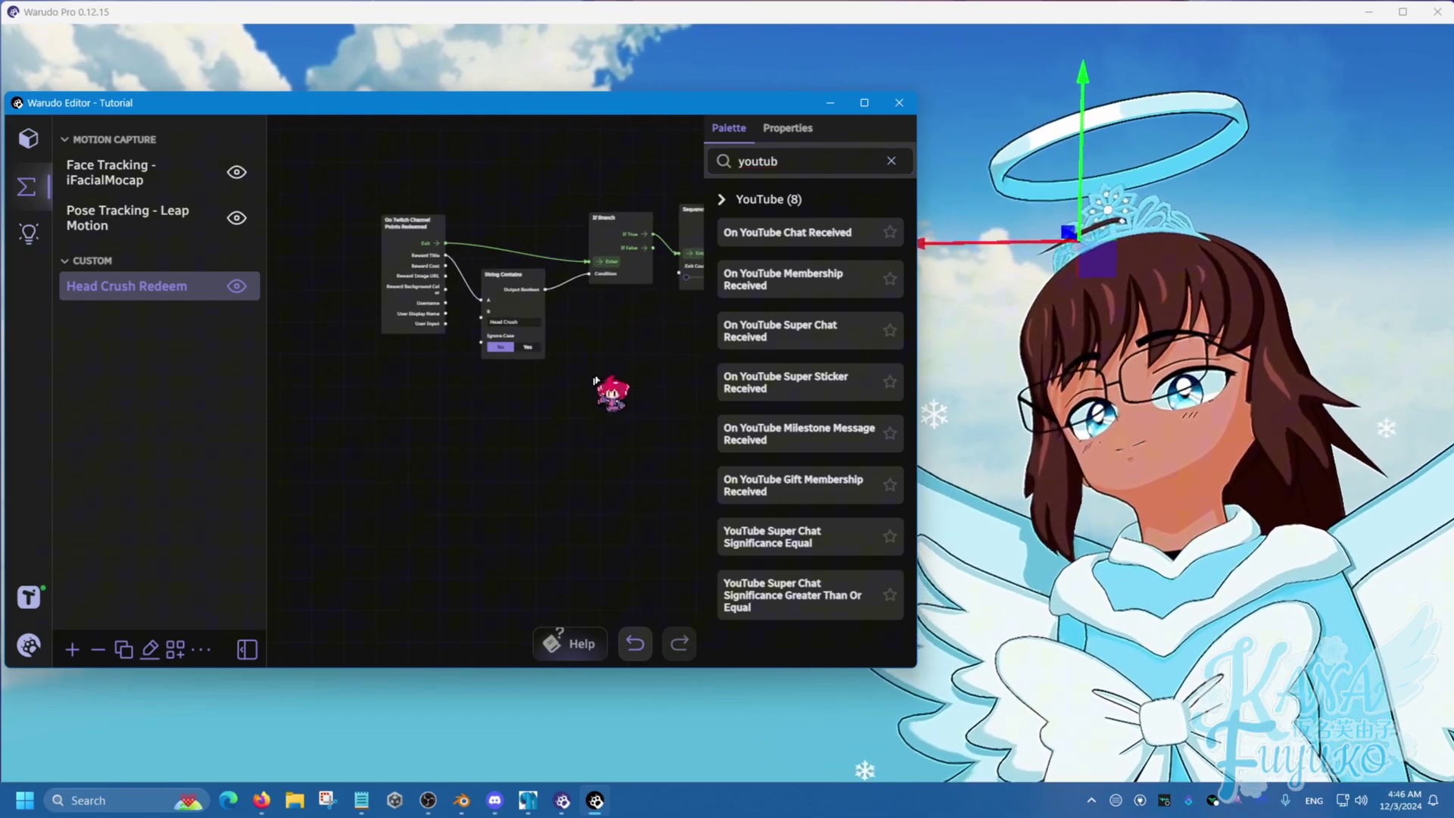
{"action": "left_click_drag", "start_coordinate": [595, 376], "coordinate": [522, 422]}
{"action": "scroll", "coordinate": [520, 416], "scroll_direction": "up", "scroll_amount": 2}
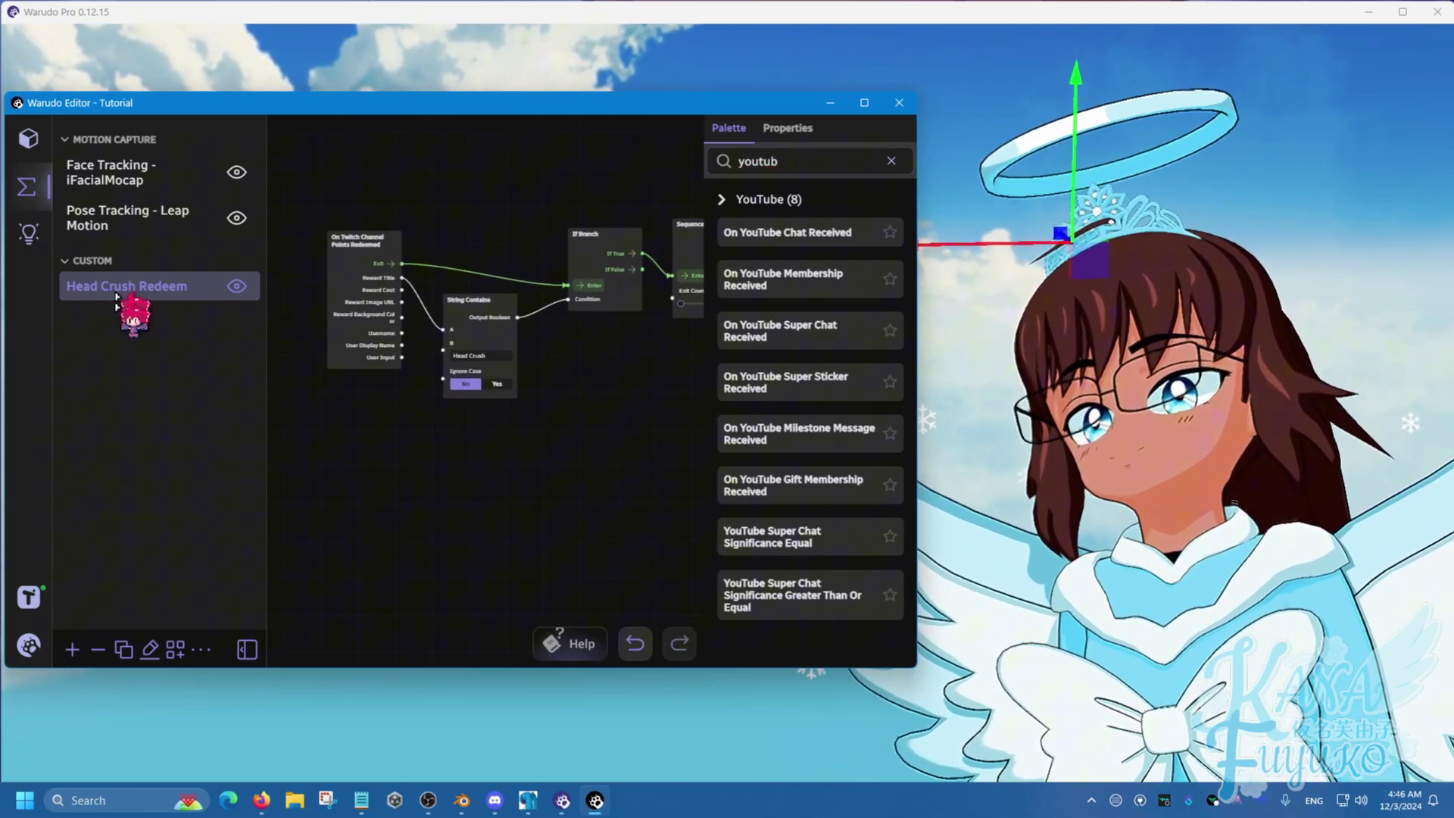
Step: Duplicate the Head Crush Redeem blueprint and delete its On Twitch Channel Points Redeemed node
{"action": "left_click", "coordinate": [124, 649]}
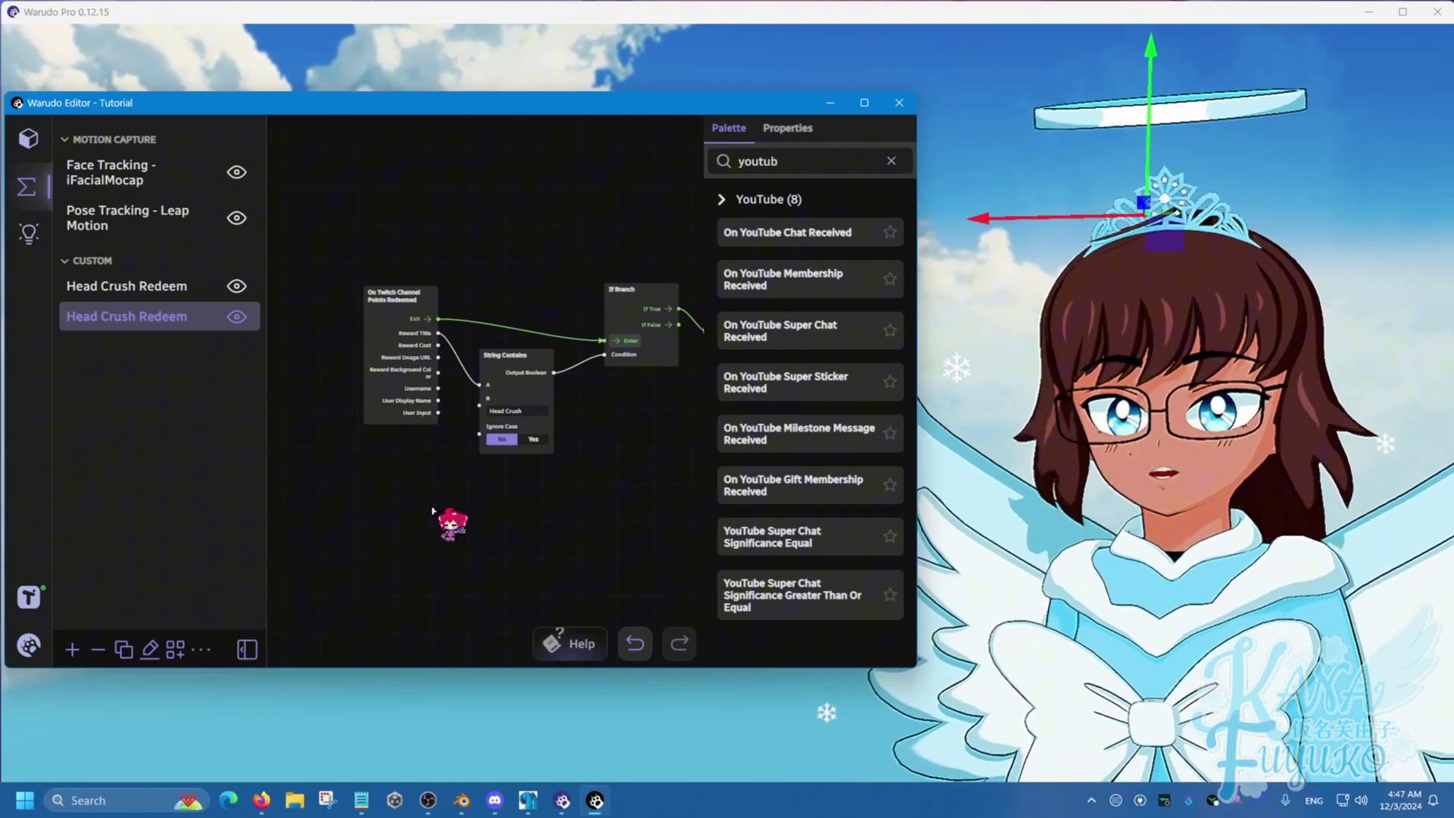
{"action": "left_click_drag", "start_coordinate": [389, 301], "coordinate": [382, 286]}
{"action": "key", "text": "Delete"}
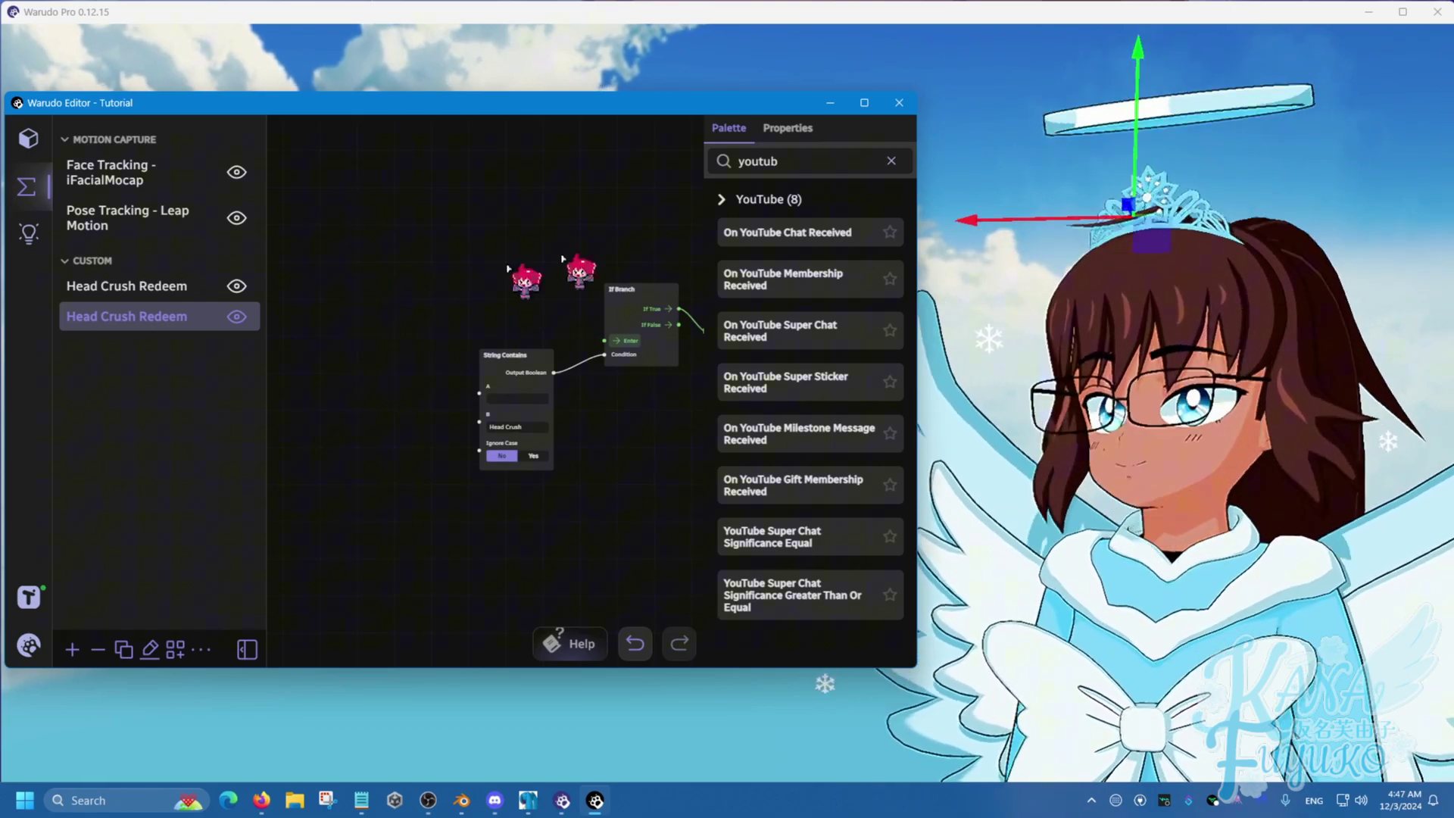
{"action": "type", "text": "e"}
{"action": "scroll", "coordinate": [407, 398], "scroll_direction": "up", "scroll_amount": 2}
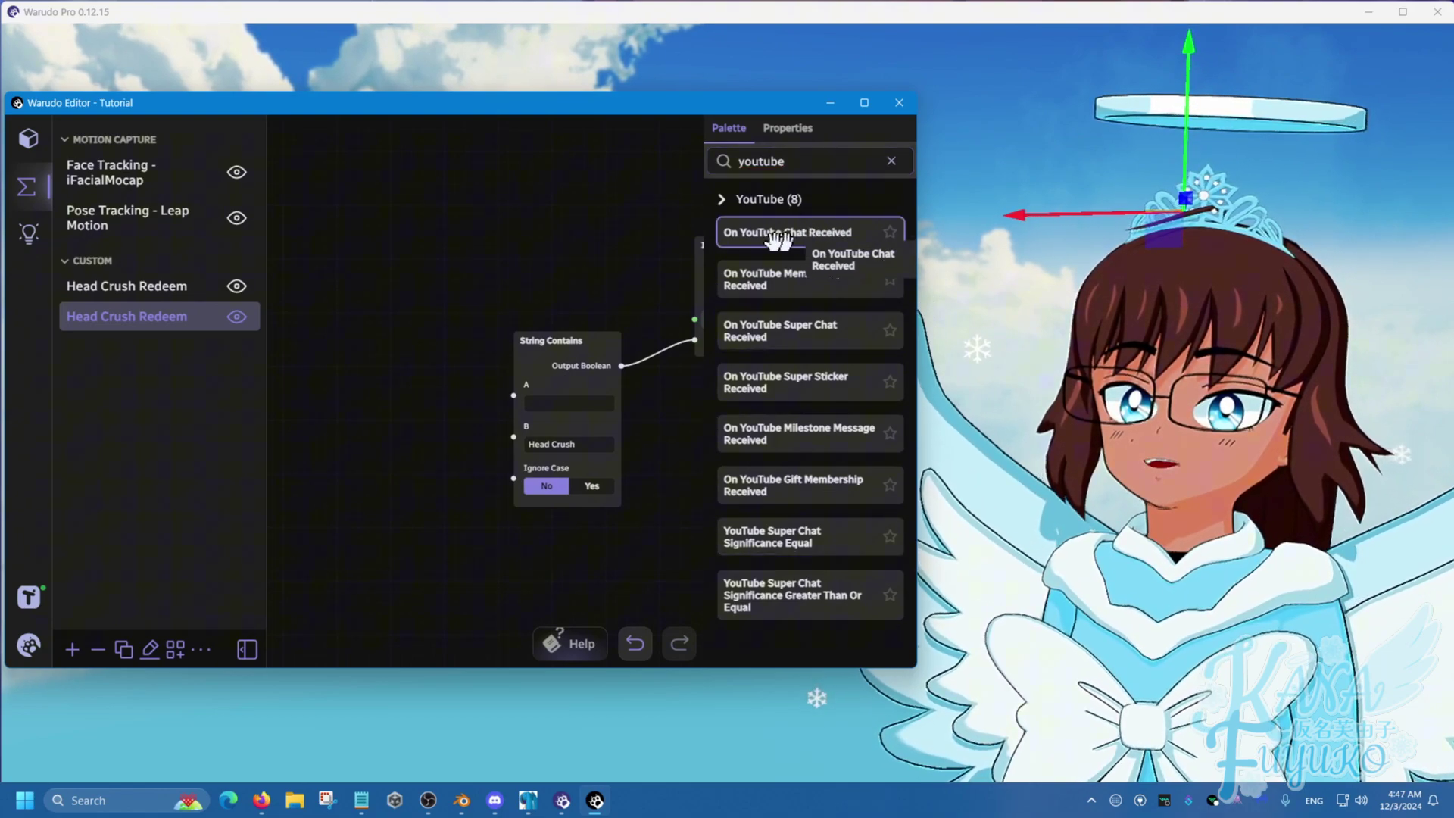
Step: Add On YouTube Chat Received, wiring Exit to If Branch and Message to String Contains A, checking '!crush'
{"action": "left_click_drag", "start_coordinate": [757, 238], "coordinate": [367, 276]}
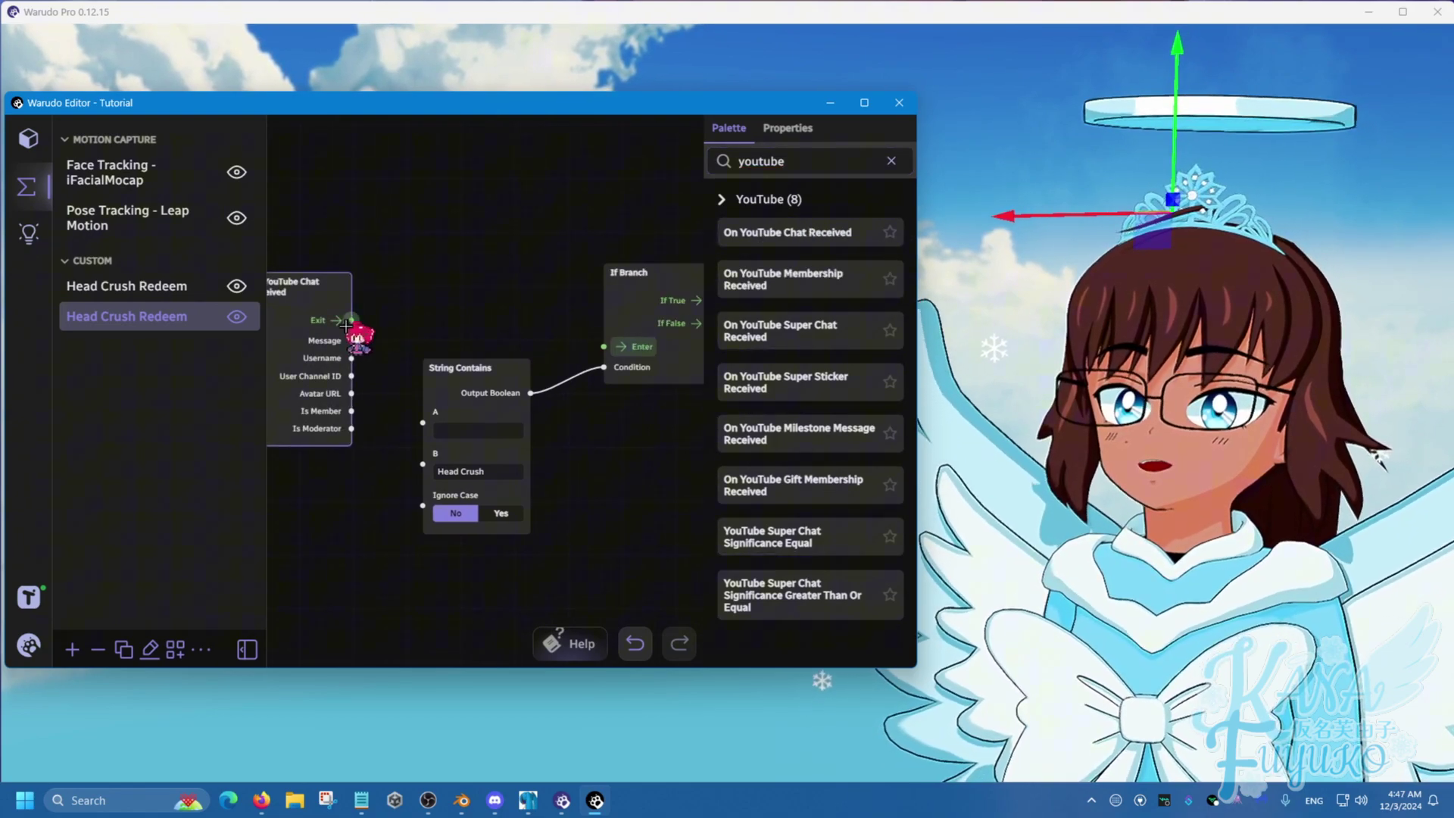
{"action": "left_click_drag", "start_coordinate": [346, 326], "coordinate": [604, 346]}
{"action": "left_click_drag", "start_coordinate": [527, 476], "coordinate": [411, 477]}
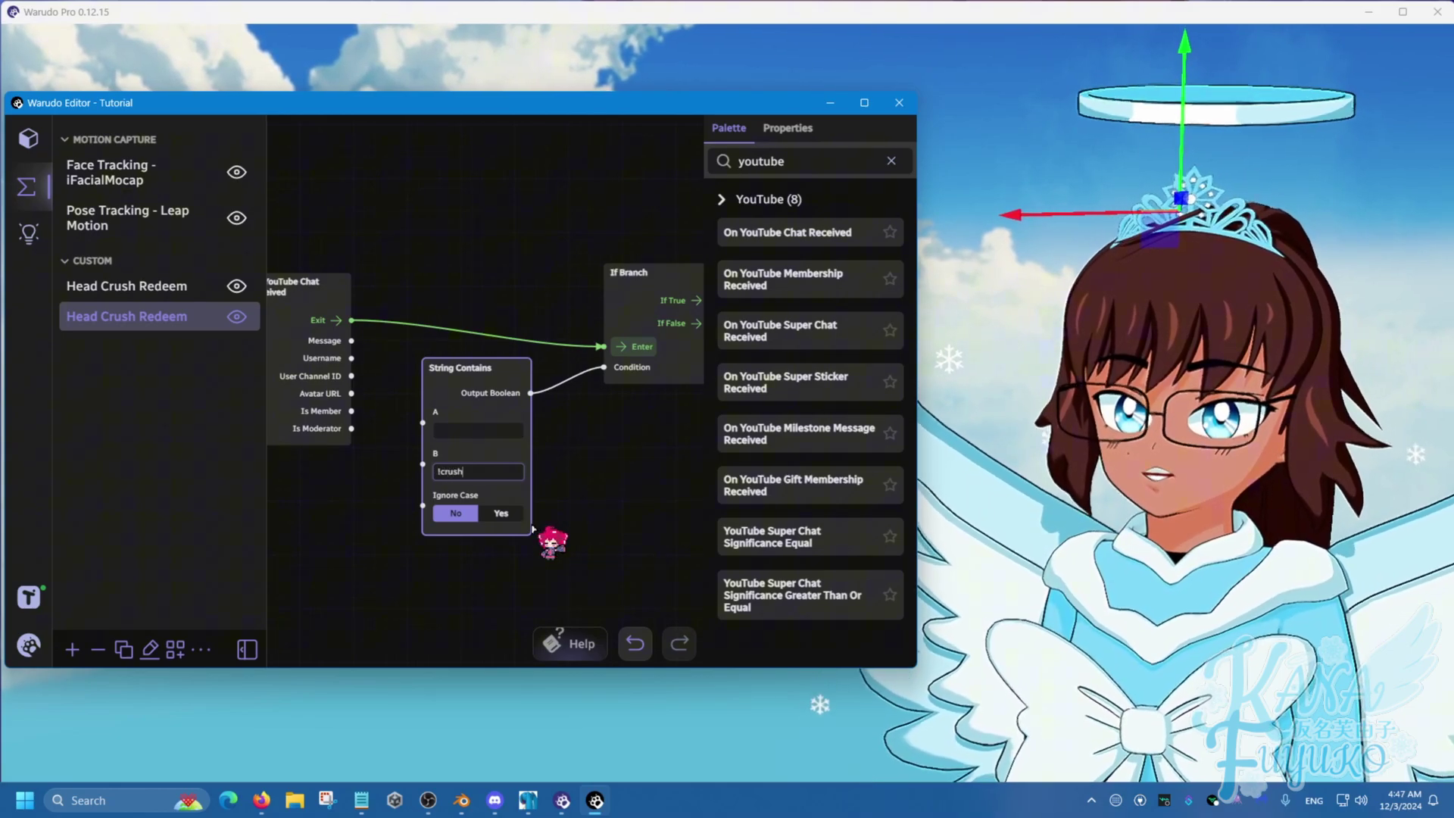
{"action": "left_click_drag", "start_coordinate": [352, 341], "coordinate": [423, 422]}
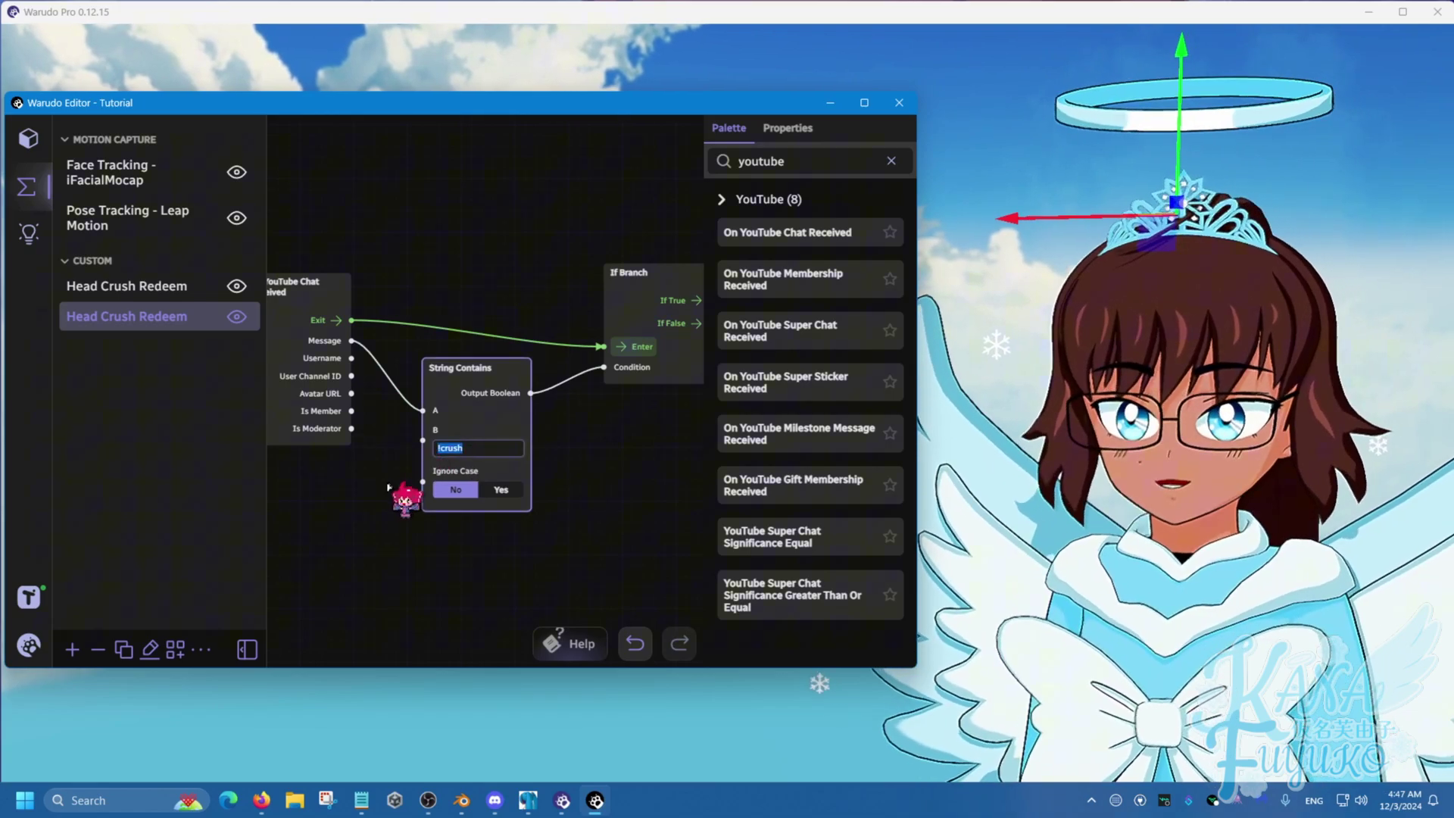
{"action": "left_click_drag", "start_coordinate": [611, 484], "coordinate": [364, 434]}
{"action": "scroll", "coordinate": [626, 409], "scroll_direction": "down", "scroll_amount": 1}
{"action": "scroll", "coordinate": [625, 473], "scroll_direction": "down", "scroll_amount": 1}
{"action": "scroll", "coordinate": [409, 403], "scroll_direction": "down", "scroll_amount": 1}
{"action": "scroll", "coordinate": [409, 403], "scroll_direction": "down", "scroll_amount": 2}
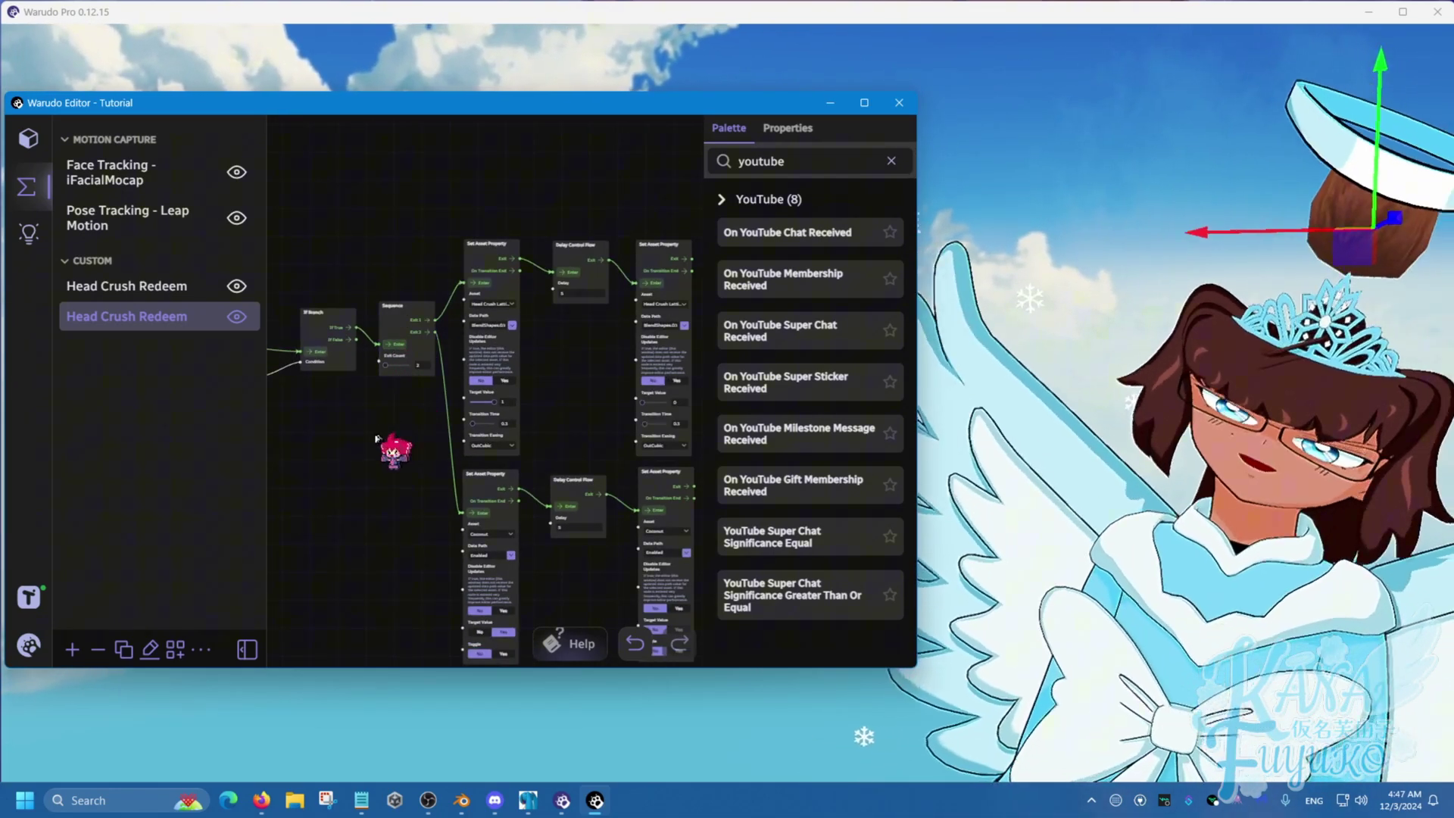
{"action": "scroll", "coordinate": [379, 439], "scroll_direction": "down", "scroll_amount": 1}
{"action": "left_click_drag", "start_coordinate": [402, 452], "coordinate": [591, 471]}
{"action": "scroll", "coordinate": [535, 477], "scroll_direction": "up", "scroll_amount": 2}
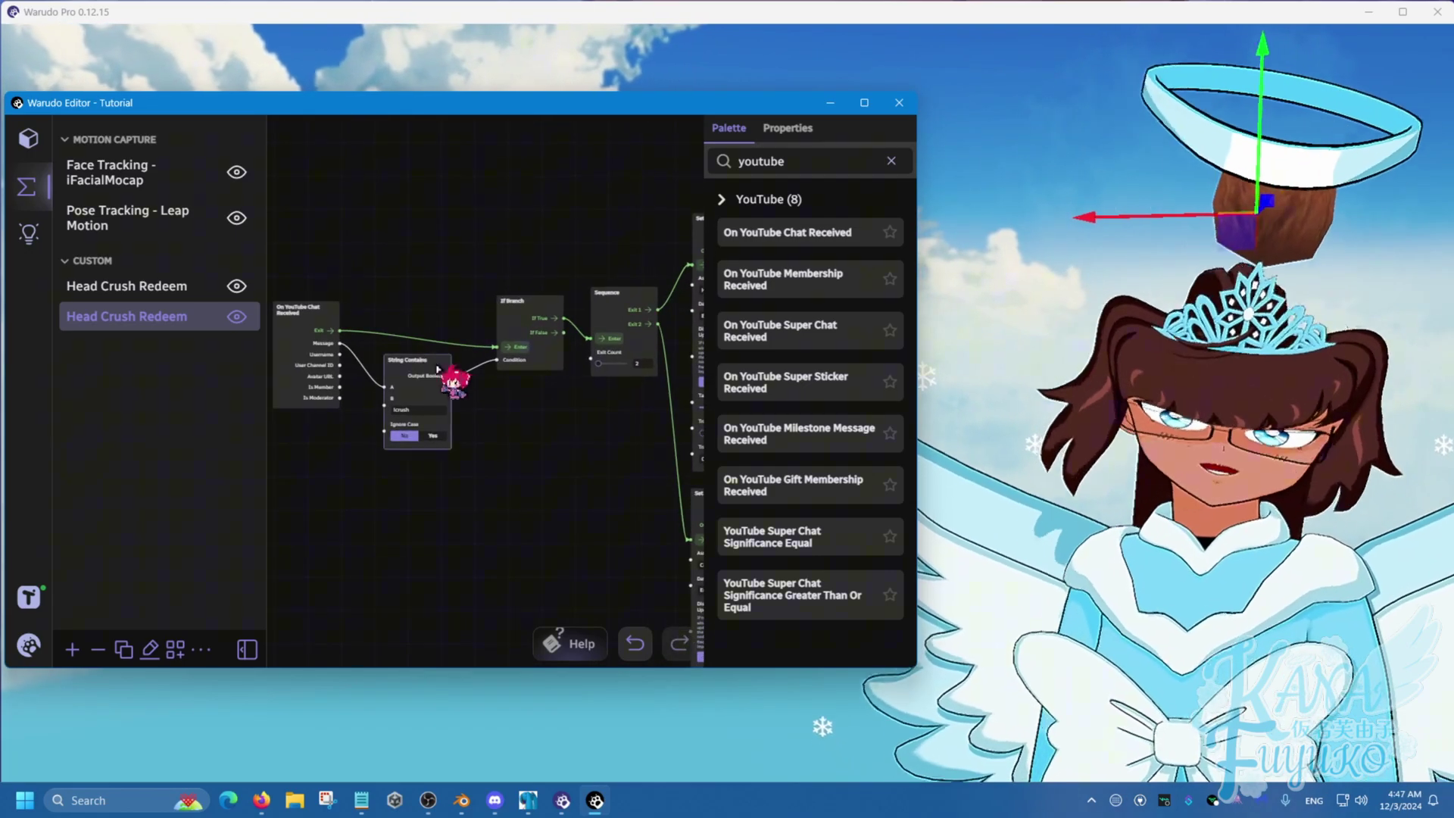
Step: Rearrange the String Contains and YouTube chat nodes in the copied blueprint
{"action": "left_click_drag", "start_coordinate": [432, 360], "coordinate": [429, 365]}
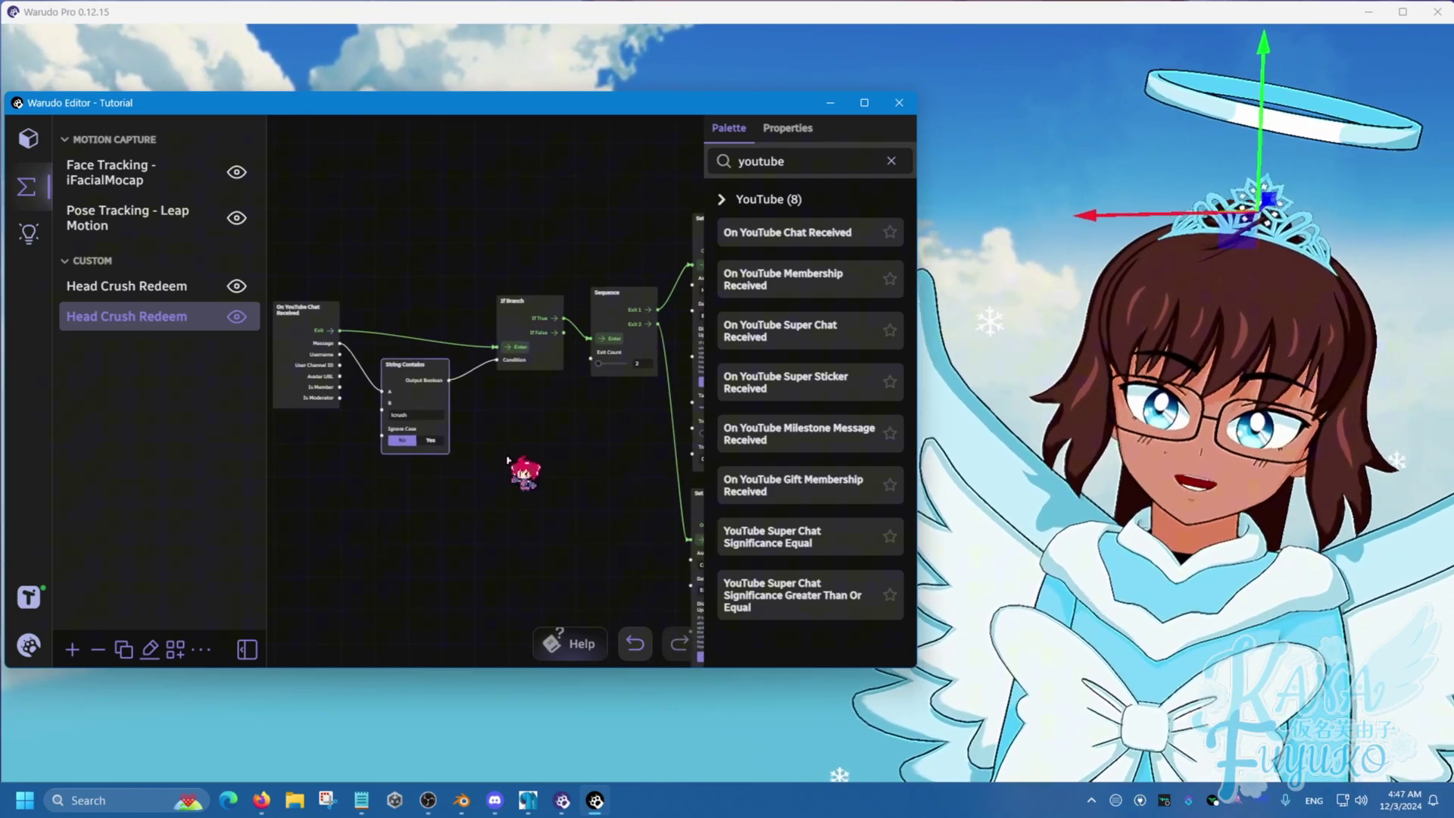
{"action": "left_click", "coordinate": [526, 477]}
{"action": "left_click_drag", "start_coordinate": [326, 311], "coordinate": [345, 302]}
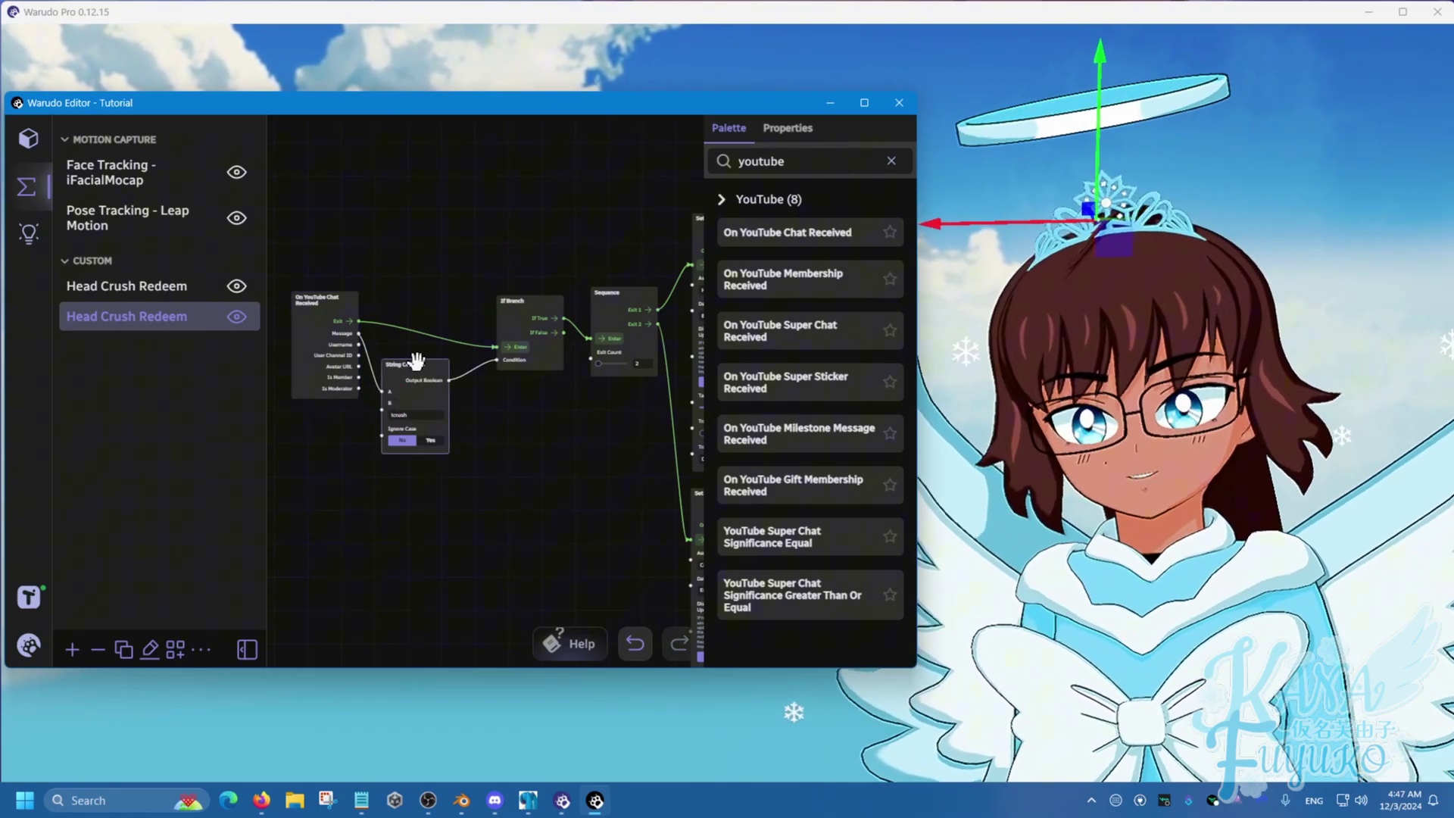
{"action": "left_click_drag", "start_coordinate": [418, 361], "coordinate": [424, 363]}
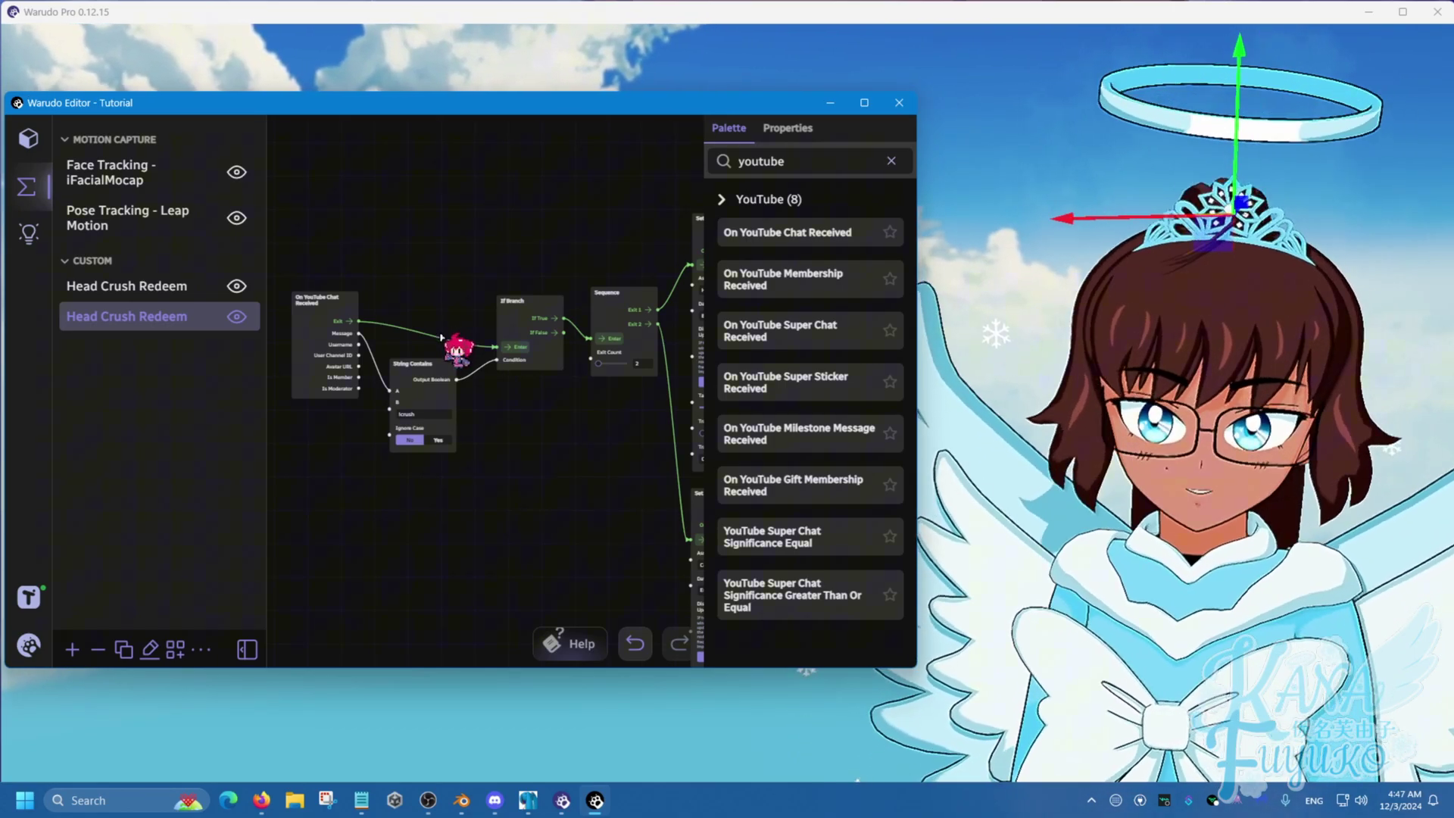
{"action": "scroll", "coordinate": [510, 448], "scroll_direction": "down", "scroll_amount": 6}
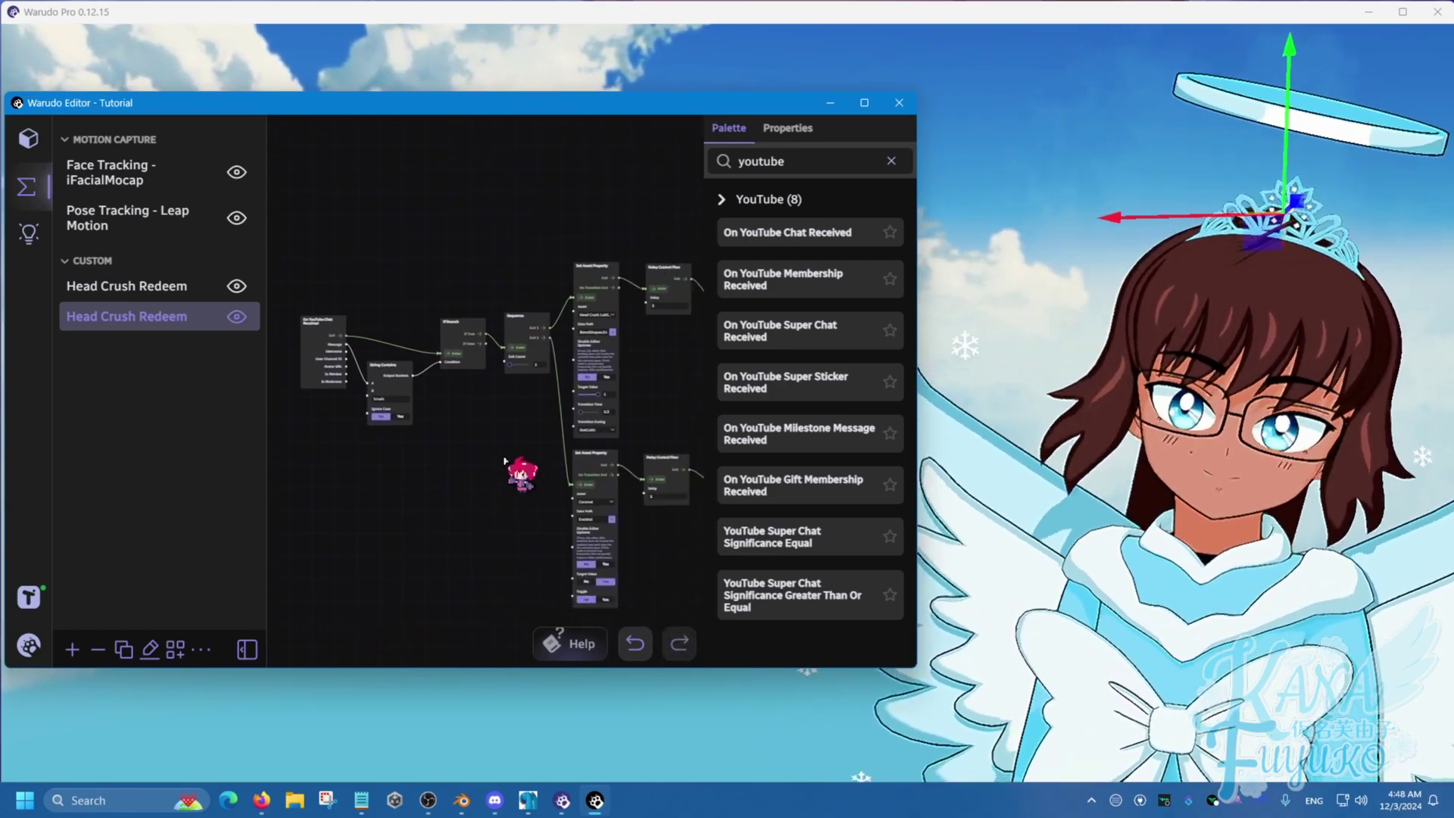
{"action": "scroll", "coordinate": [484, 440], "scroll_direction": "down", "scroll_amount": 2}
{"action": "mouse_move", "coordinate": [487, 441]}
{"action": "left_mouse_down"}
{"action": "mouse_move", "coordinate": [460, 440]}
{"action": "mouse_move", "coordinate": [471, 434]}
{"action": "left_mouse_up"}
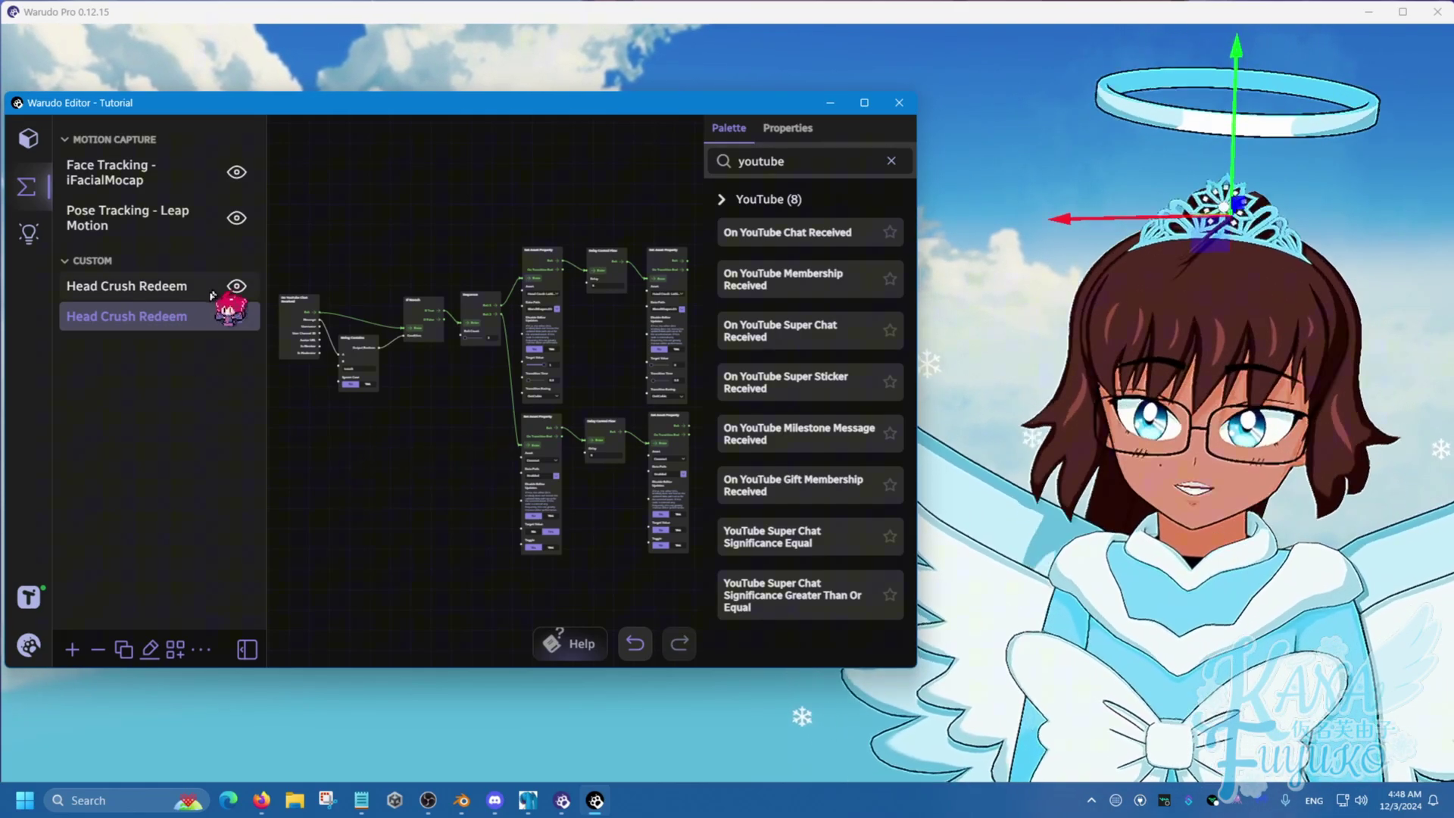
Step: Rerun the original Head Crush Redeem flow from its Sequence node to drop the coconut
{"action": "left_click", "coordinate": [182, 288]}
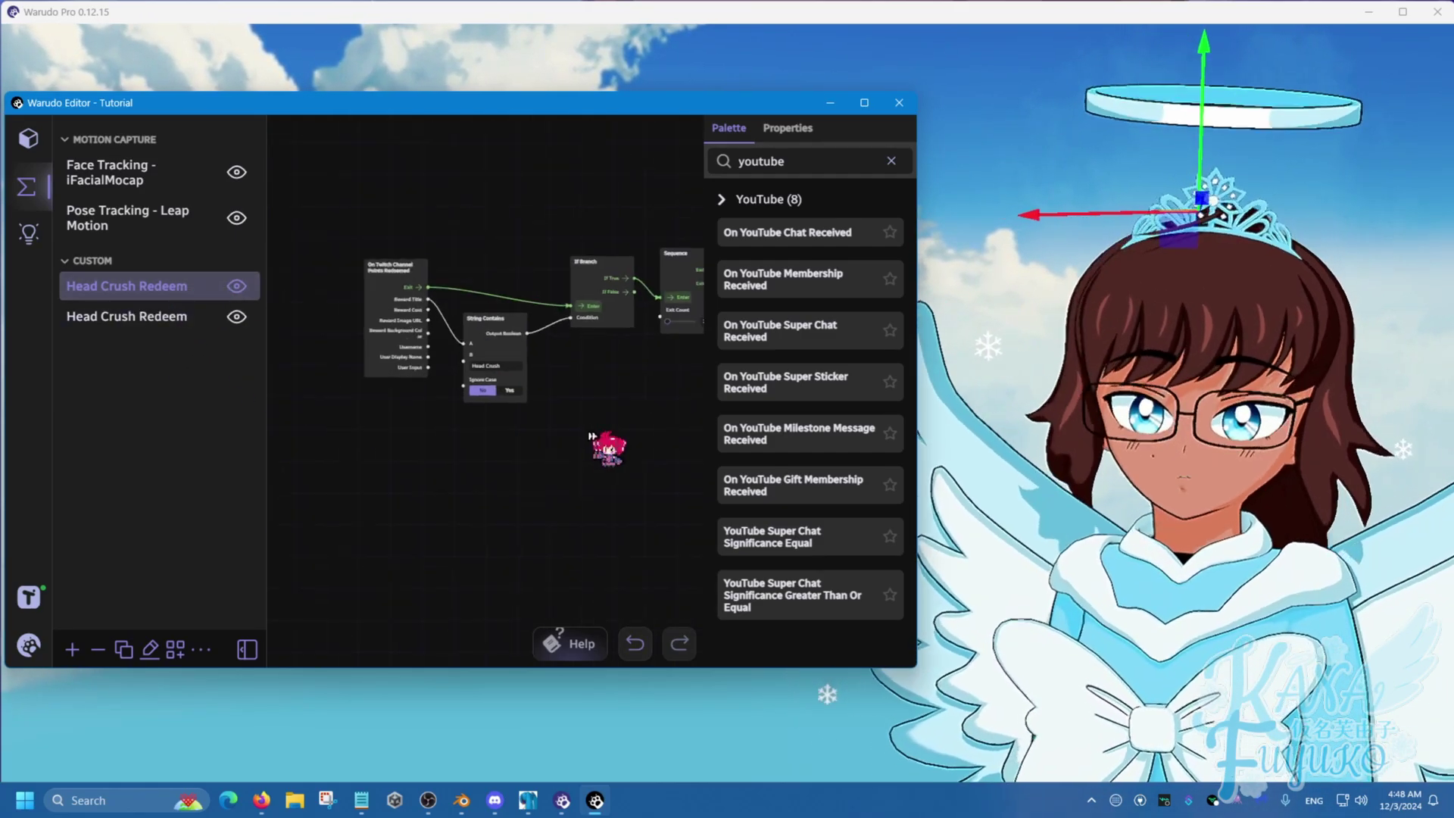
{"action": "left_click_drag", "start_coordinate": [631, 431], "coordinate": [414, 433]}
{"action": "scroll", "coordinate": [414, 433], "scroll_direction": "down", "scroll_amount": 2}
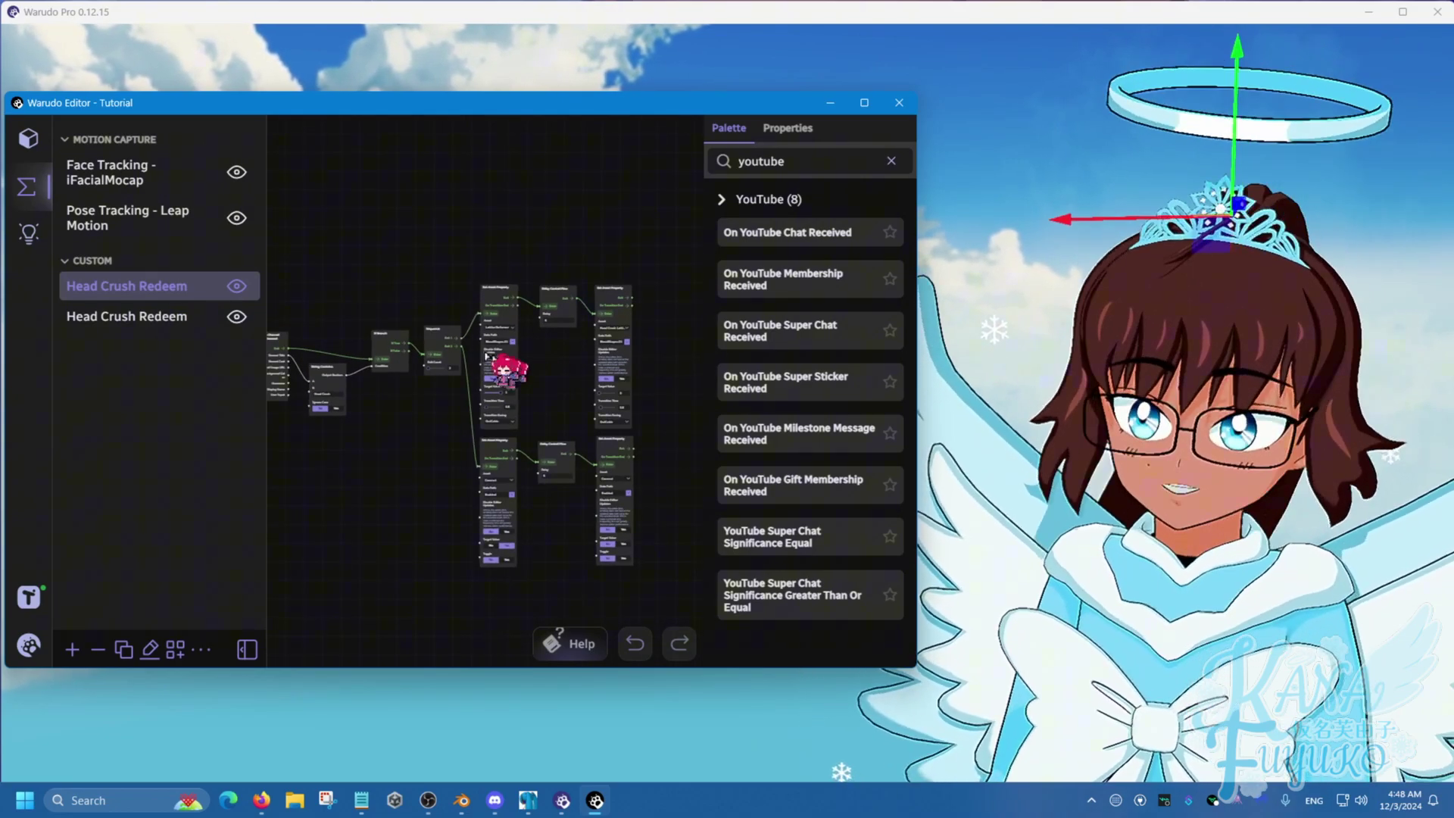
{"action": "left_click", "coordinate": [435, 355]}
{"action": "left_click_drag", "start_coordinate": [393, 487], "coordinate": [464, 484]}
Step: Open the Coconut prop's settings, then the Head Crush Lattice settings showing its Head Crush blendshape
{"action": "left_click", "coordinate": [29, 138]}
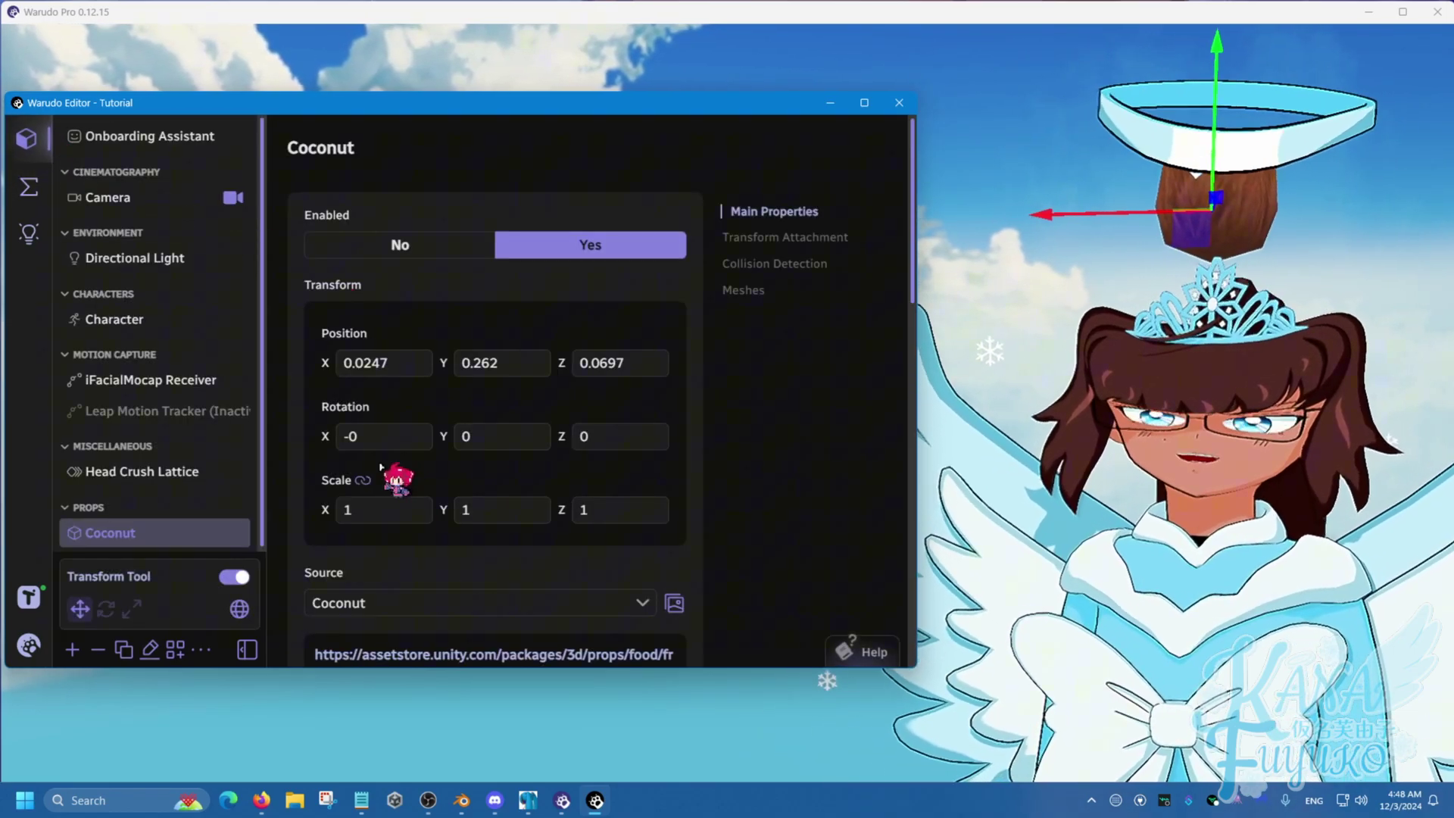
{"action": "scroll", "coordinate": [401, 485], "scroll_direction": "down", "scroll_amount": 10}
{"action": "left_click", "coordinate": [186, 477]}
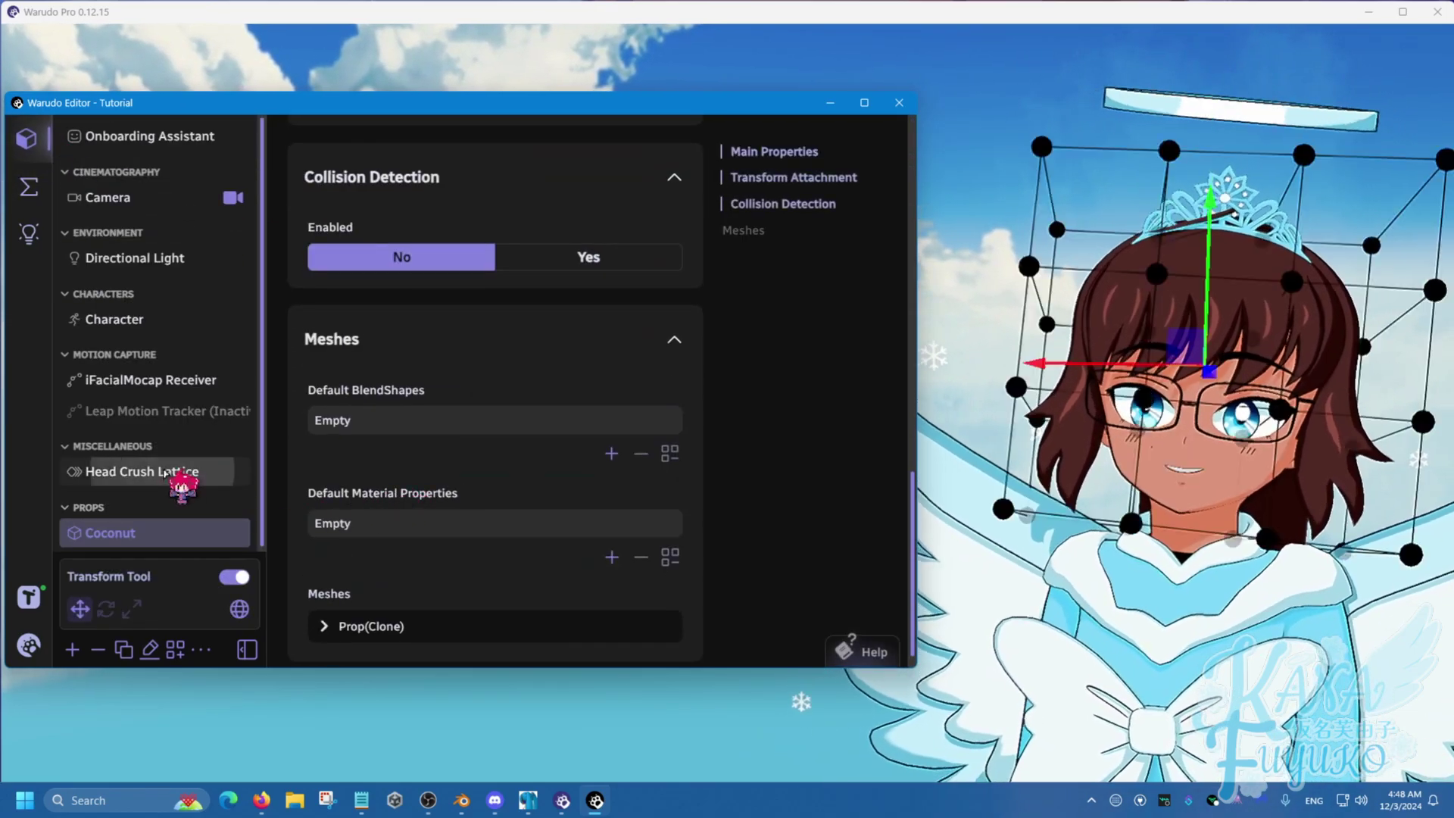